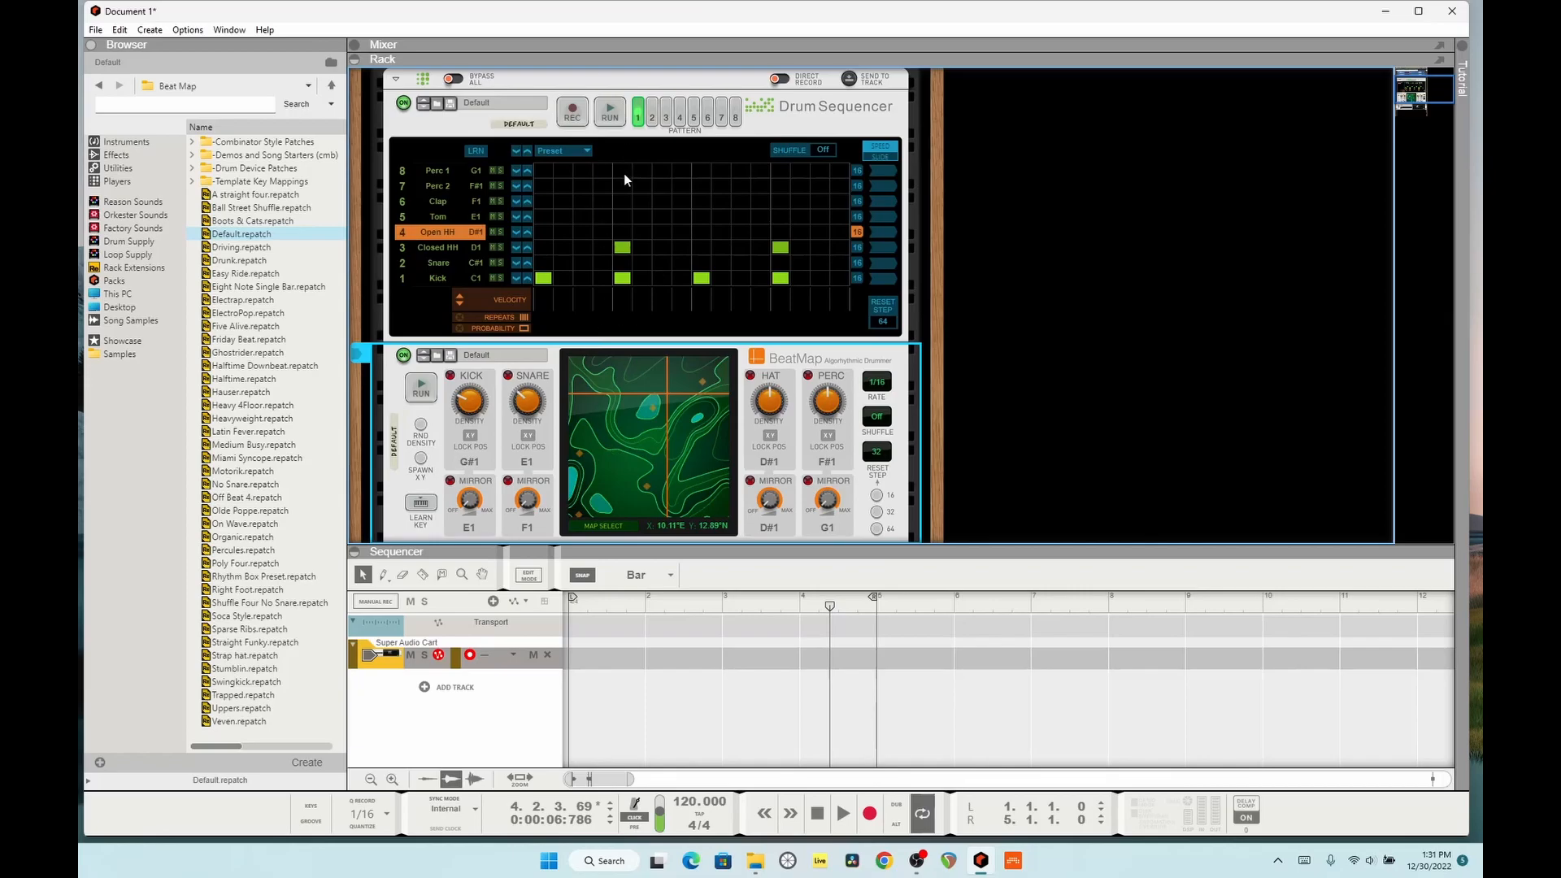
Step: Enlarge the rack over the sequencer area and select the Kick lane in the Drum Sequencer
drag(876, 549, 877, 746)
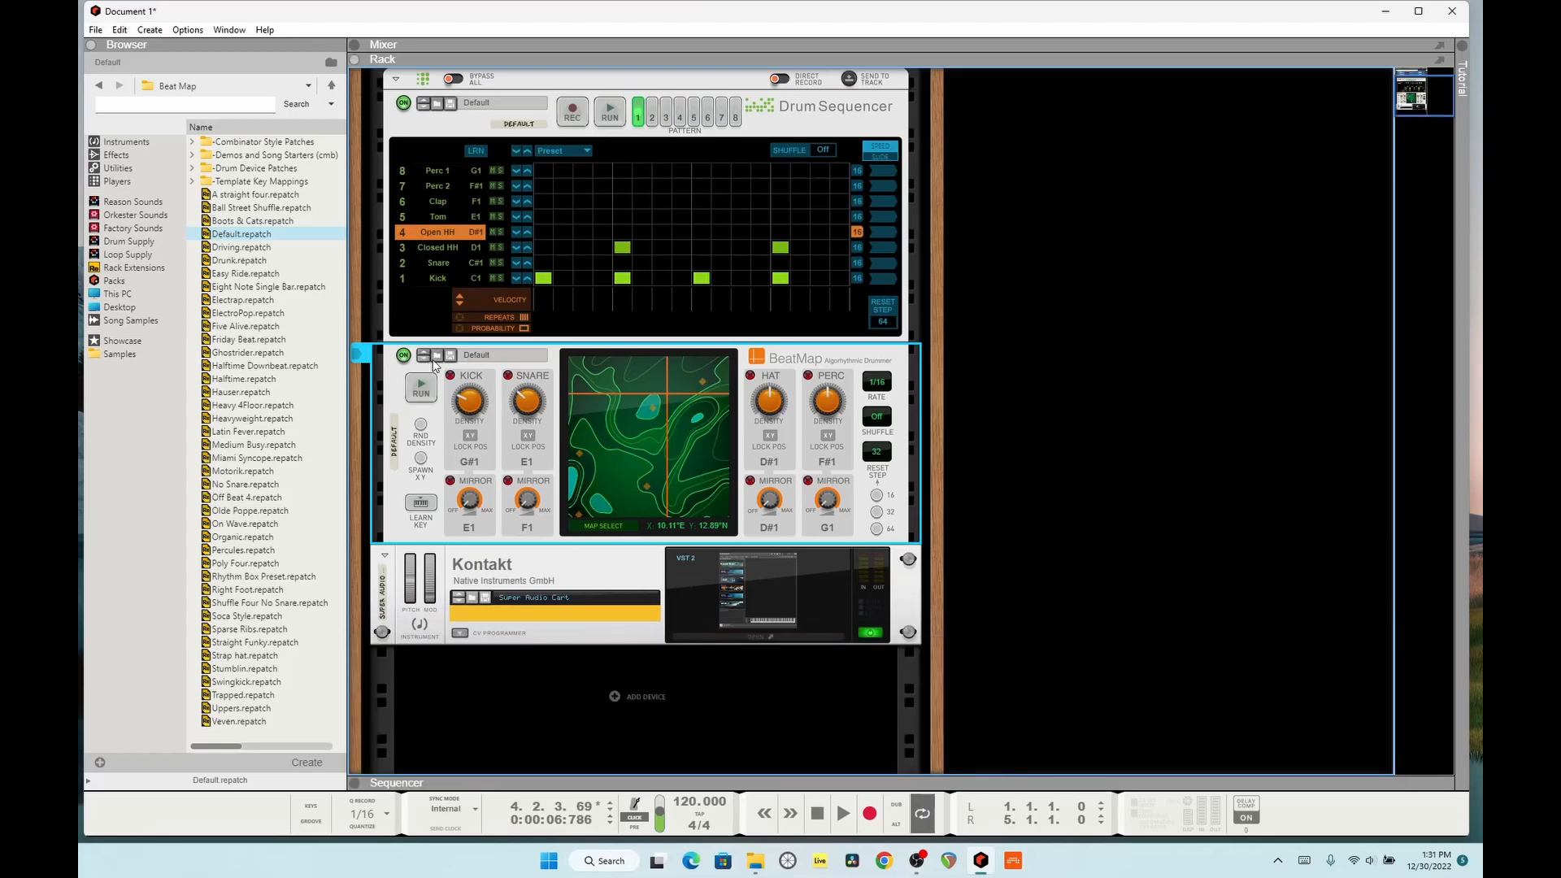
scroll(536, 169, up, 2)
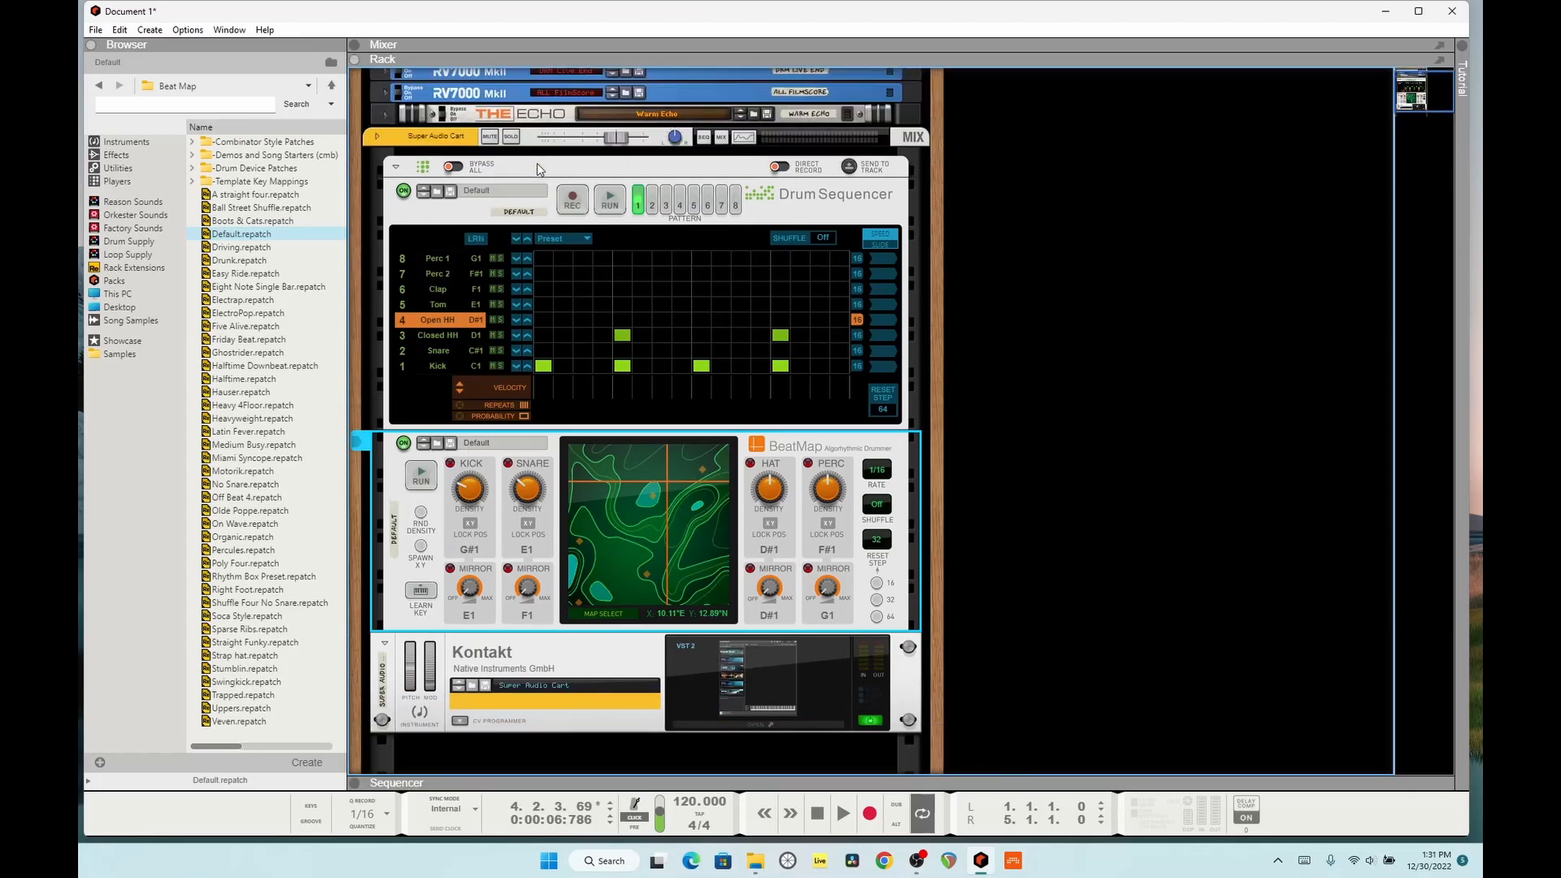
click(497, 210)
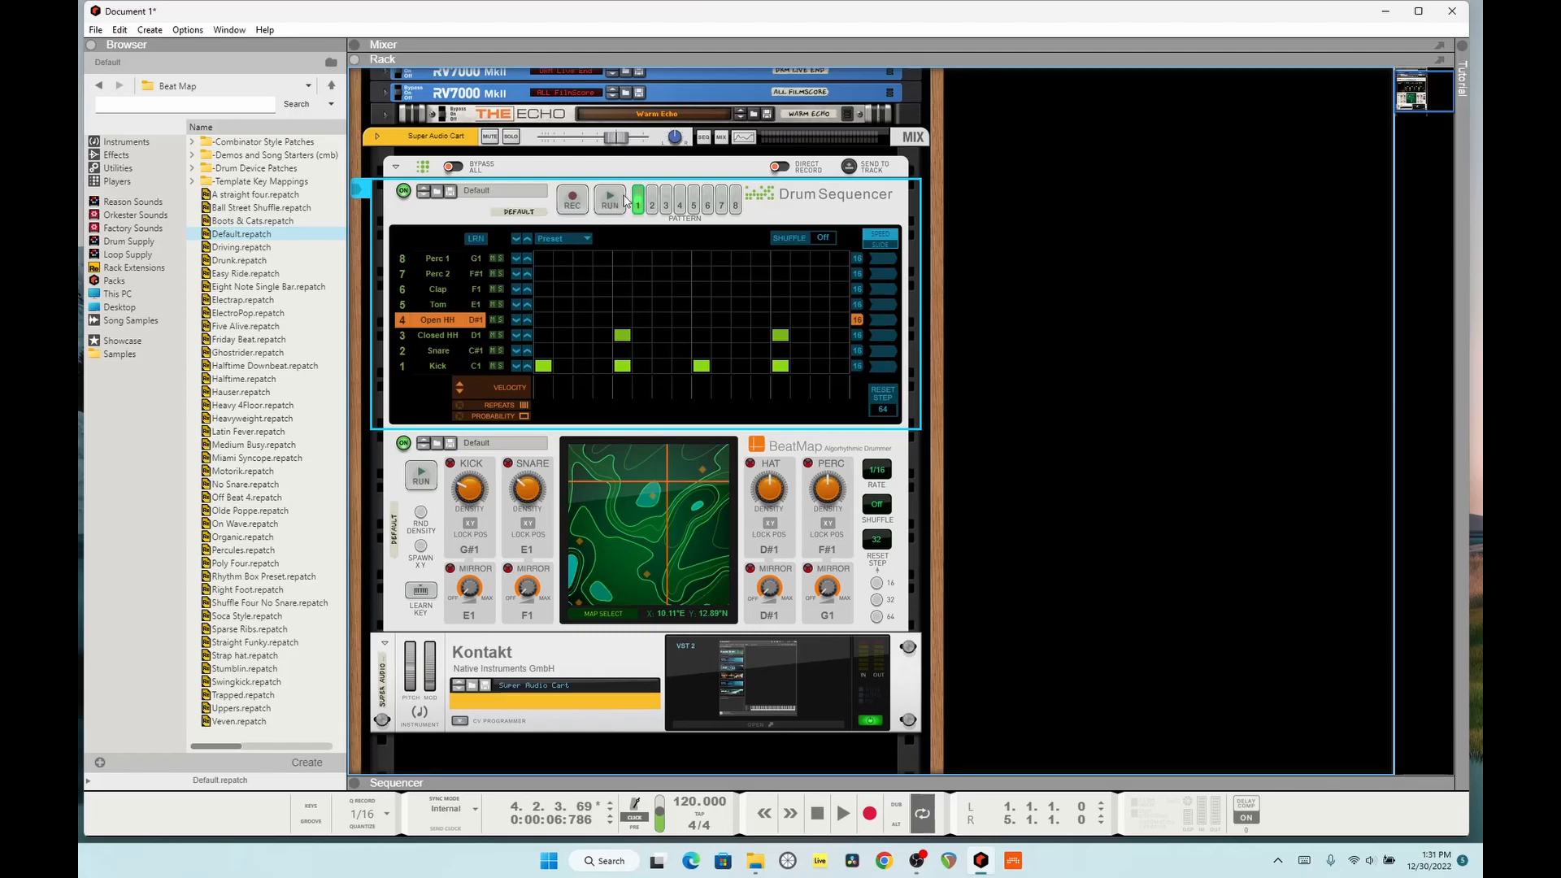
click(446, 355)
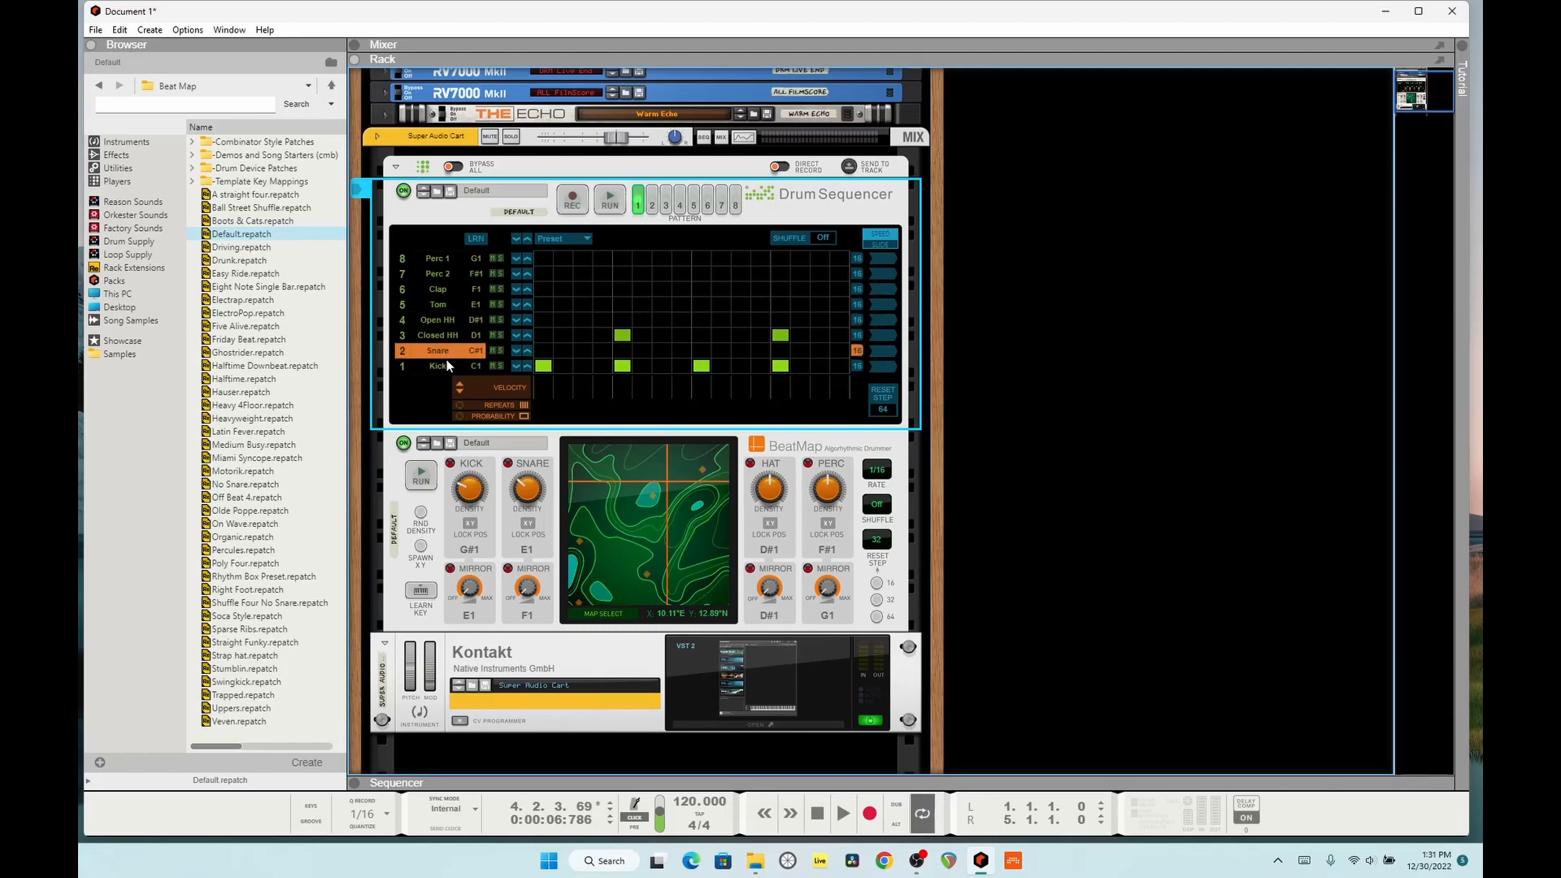
click(448, 369)
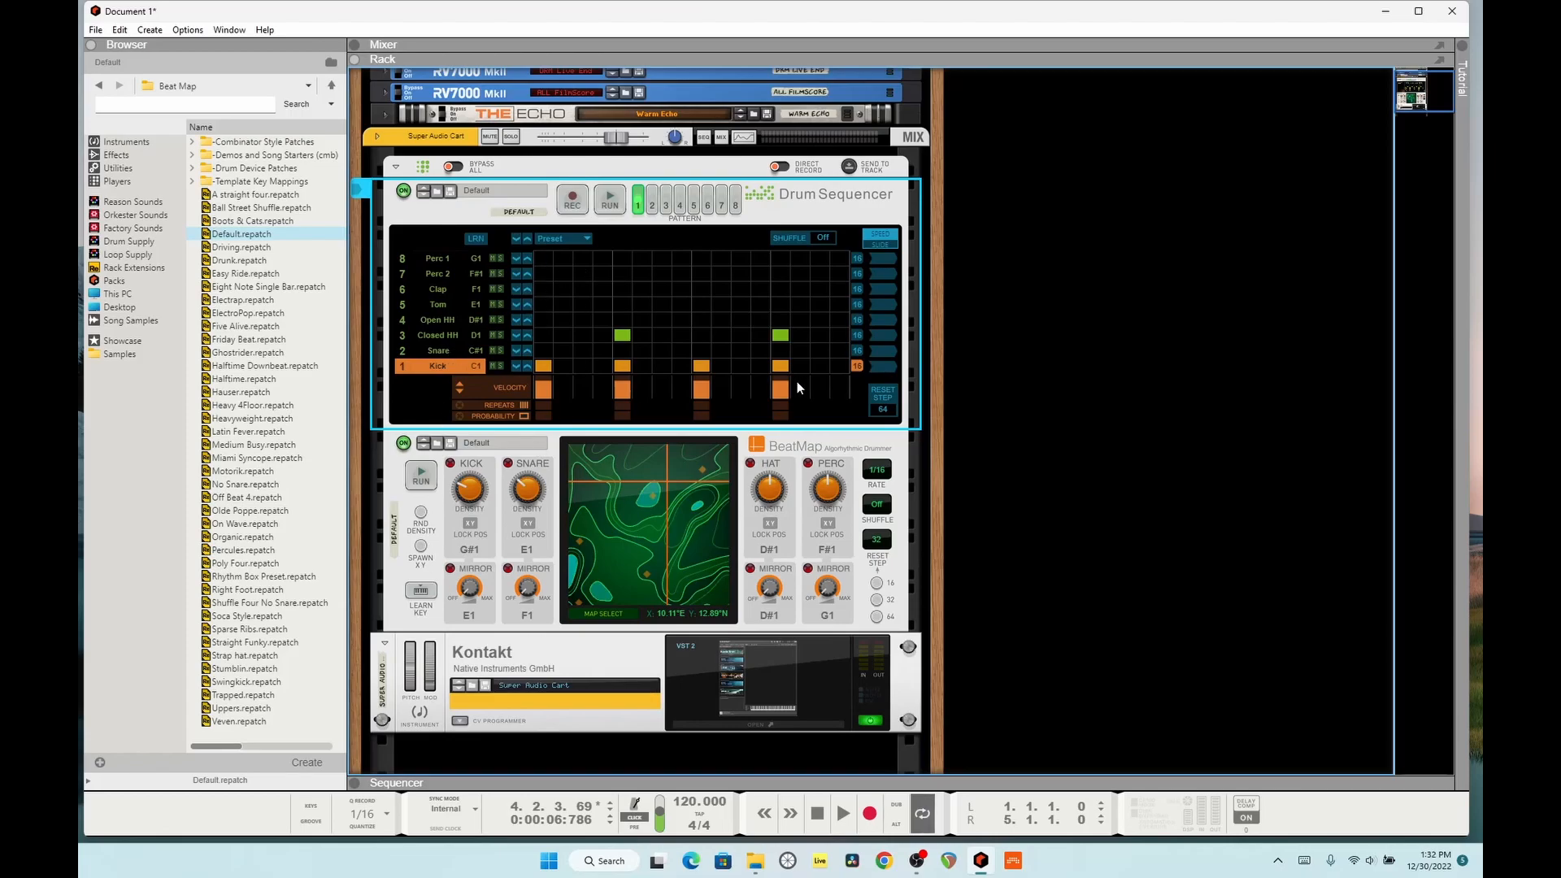
click(395, 553)
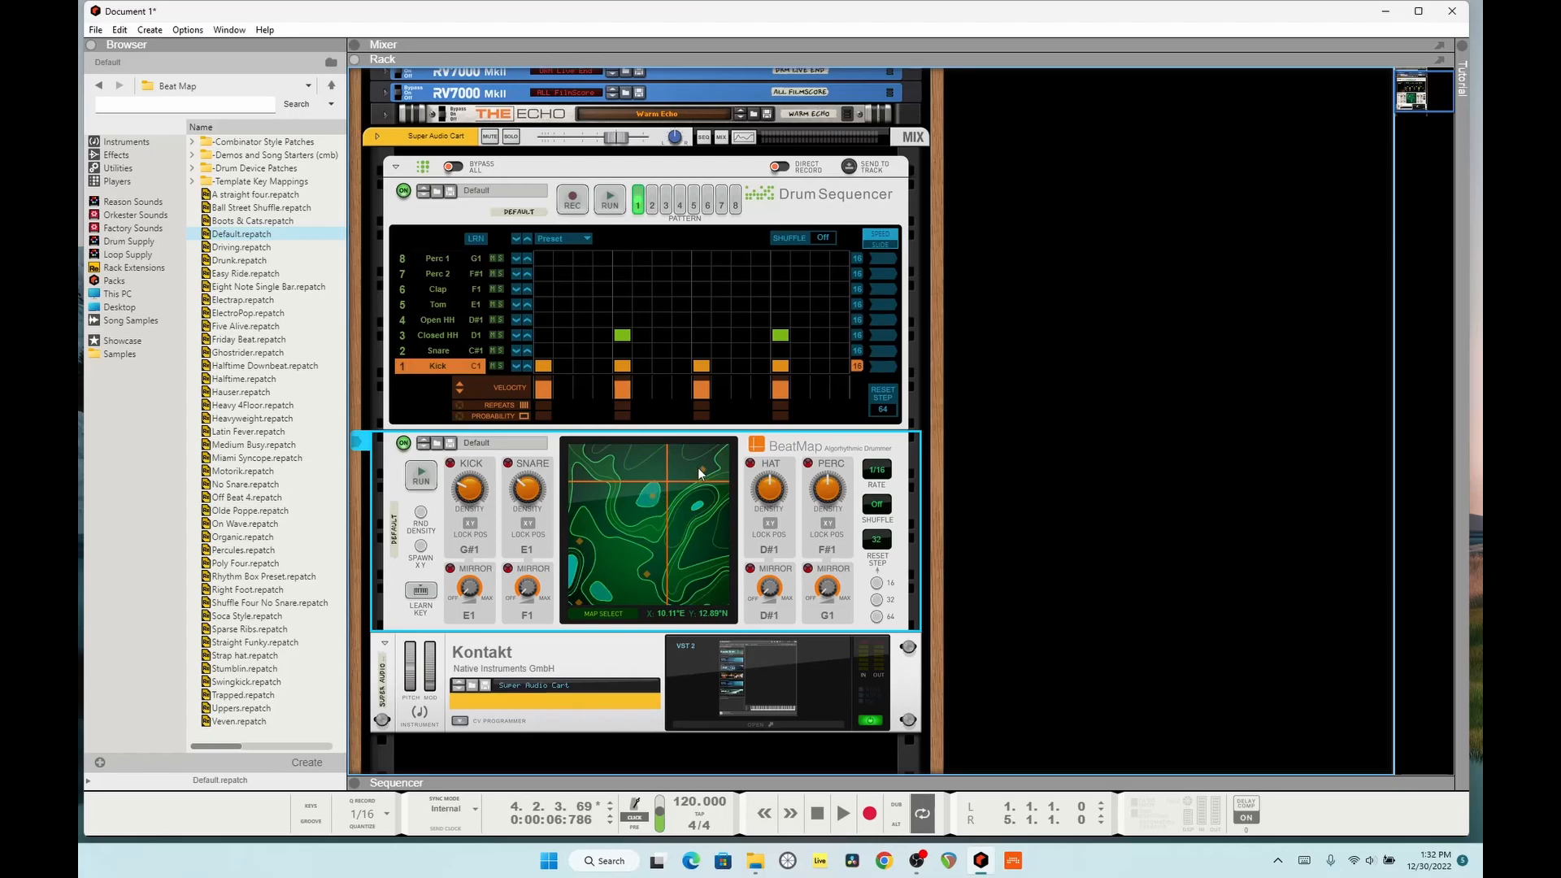
Step: Run the Drum Sequencer and BeatMap together and move BeatMap's map position to 6.91°E, 4.47°N
click(611, 204)
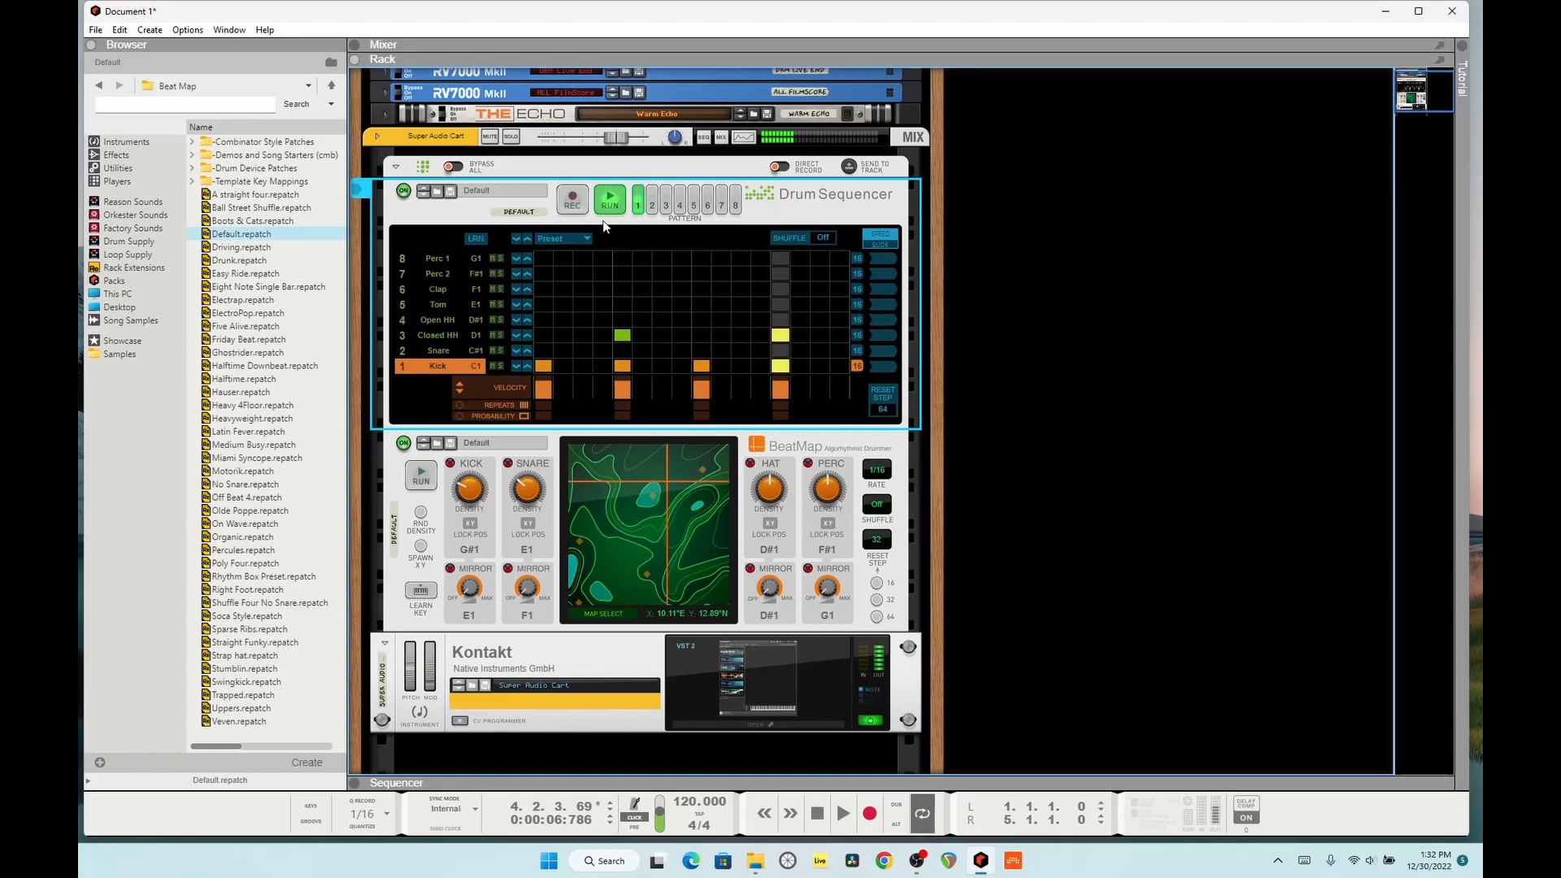
click(565, 452)
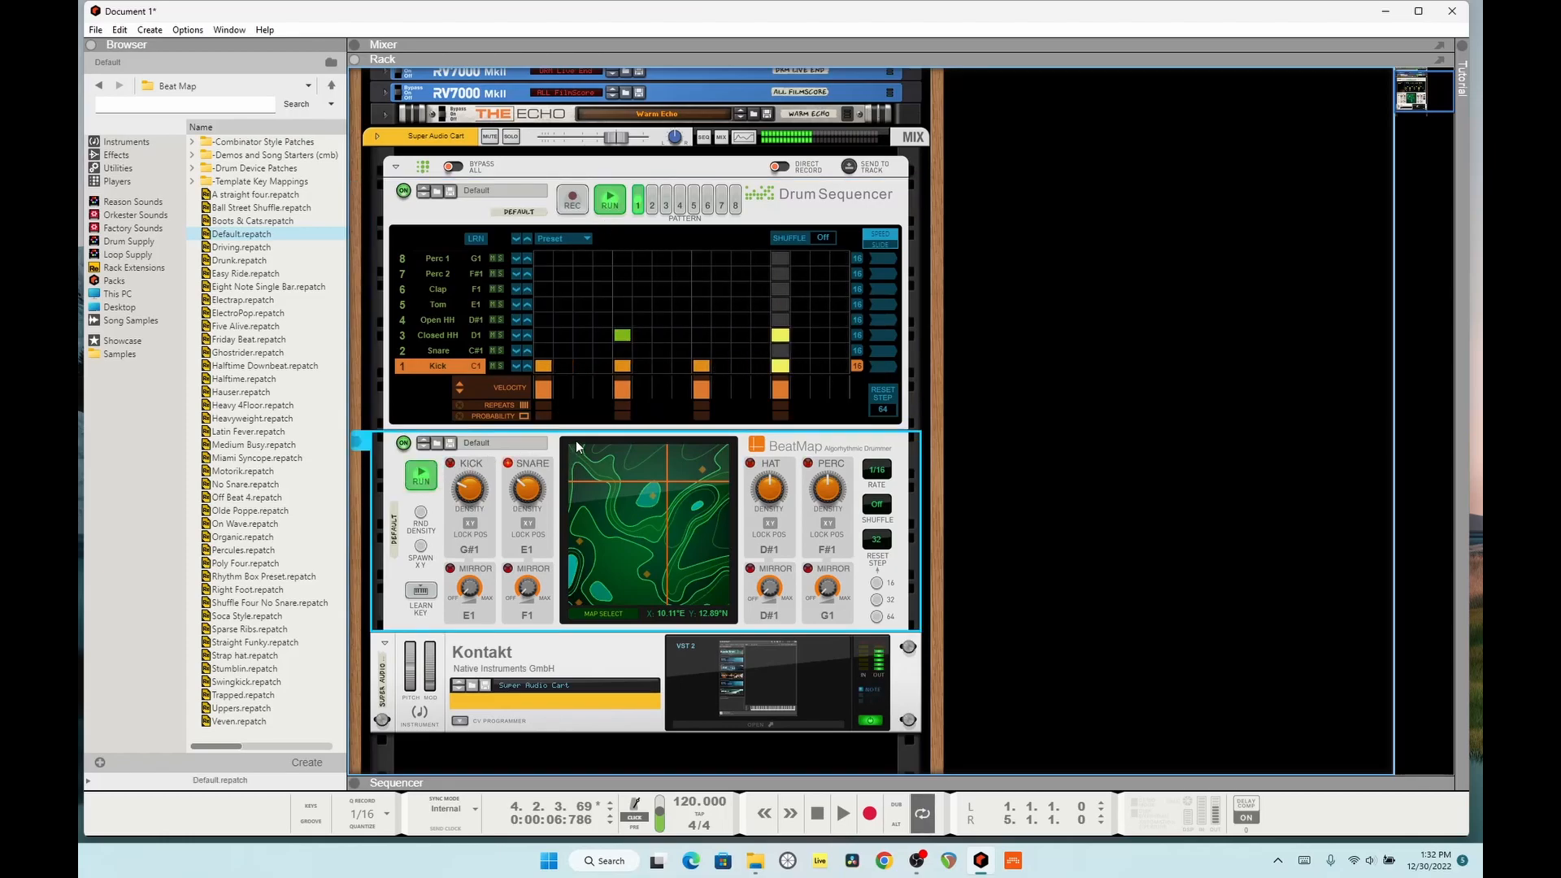
click(637, 556)
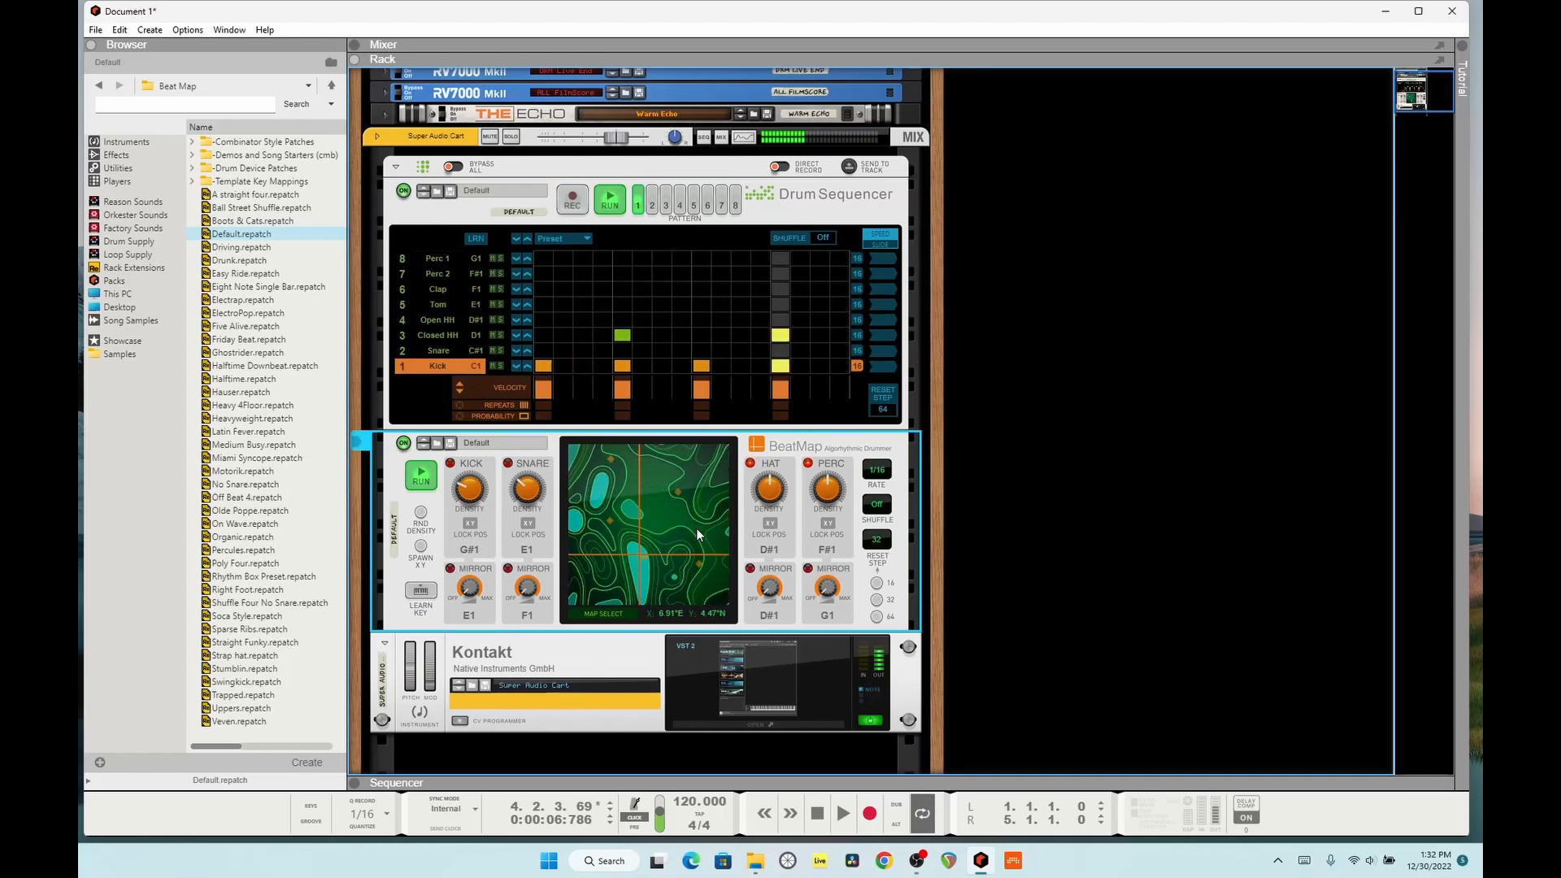
Step: Stop the Drum Sequencer, keep BeatMap running, and set BeatMap's kick density to 31%
click(423, 481)
drag(468, 496, 466, 483)
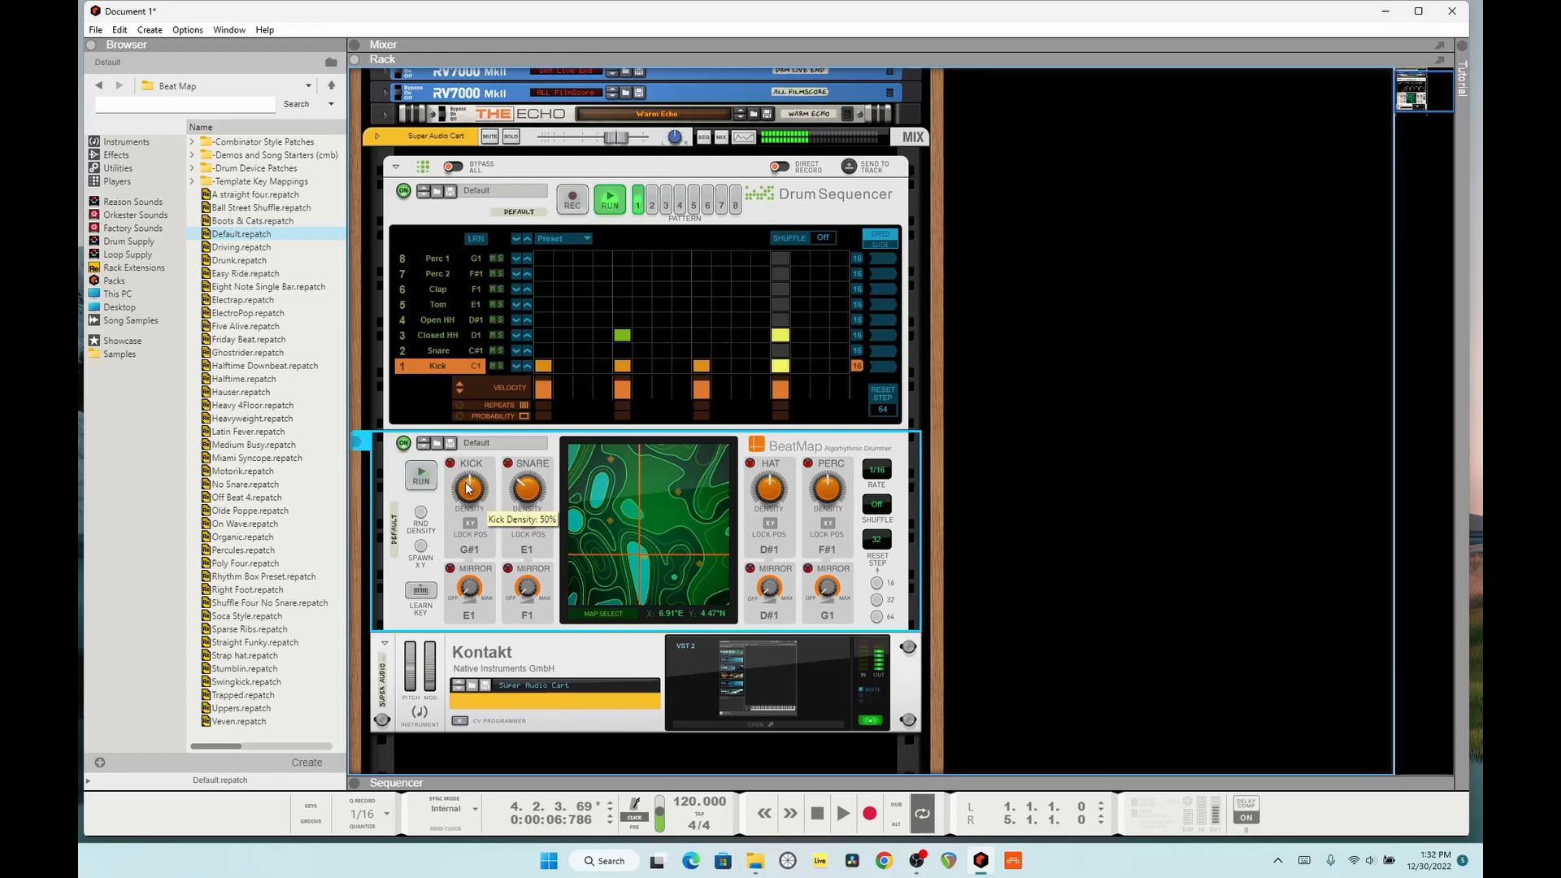
click(421, 475)
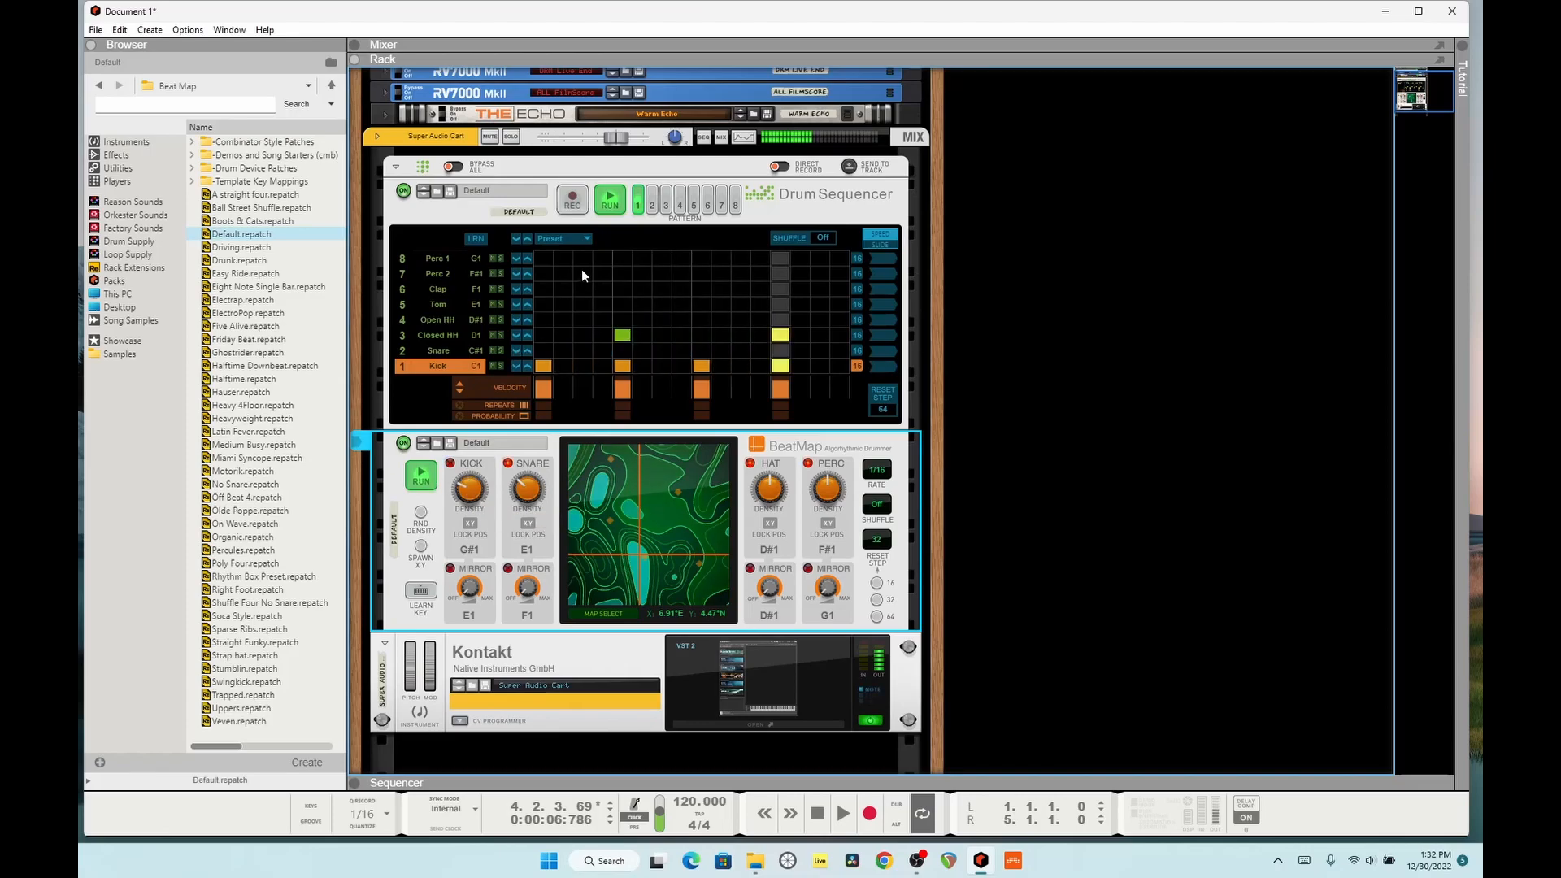
click(598, 251)
mouse_move(460, 496)
mouse_down()
mouse_move(453, 455)
mouse_move(464, 513)
mouse_up()
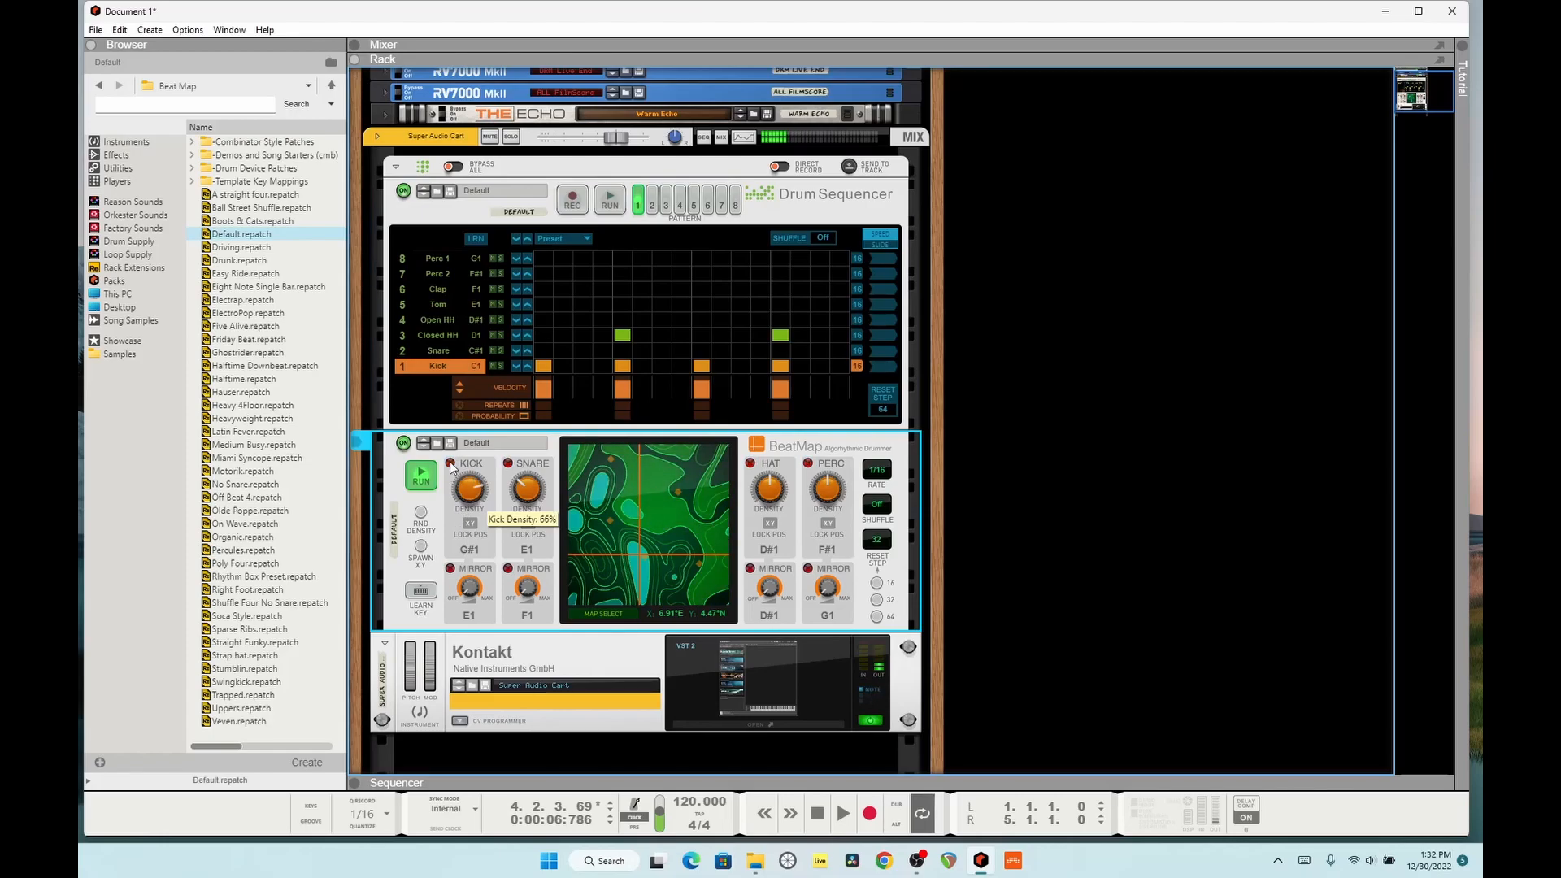
drag(462, 505, 459, 499)
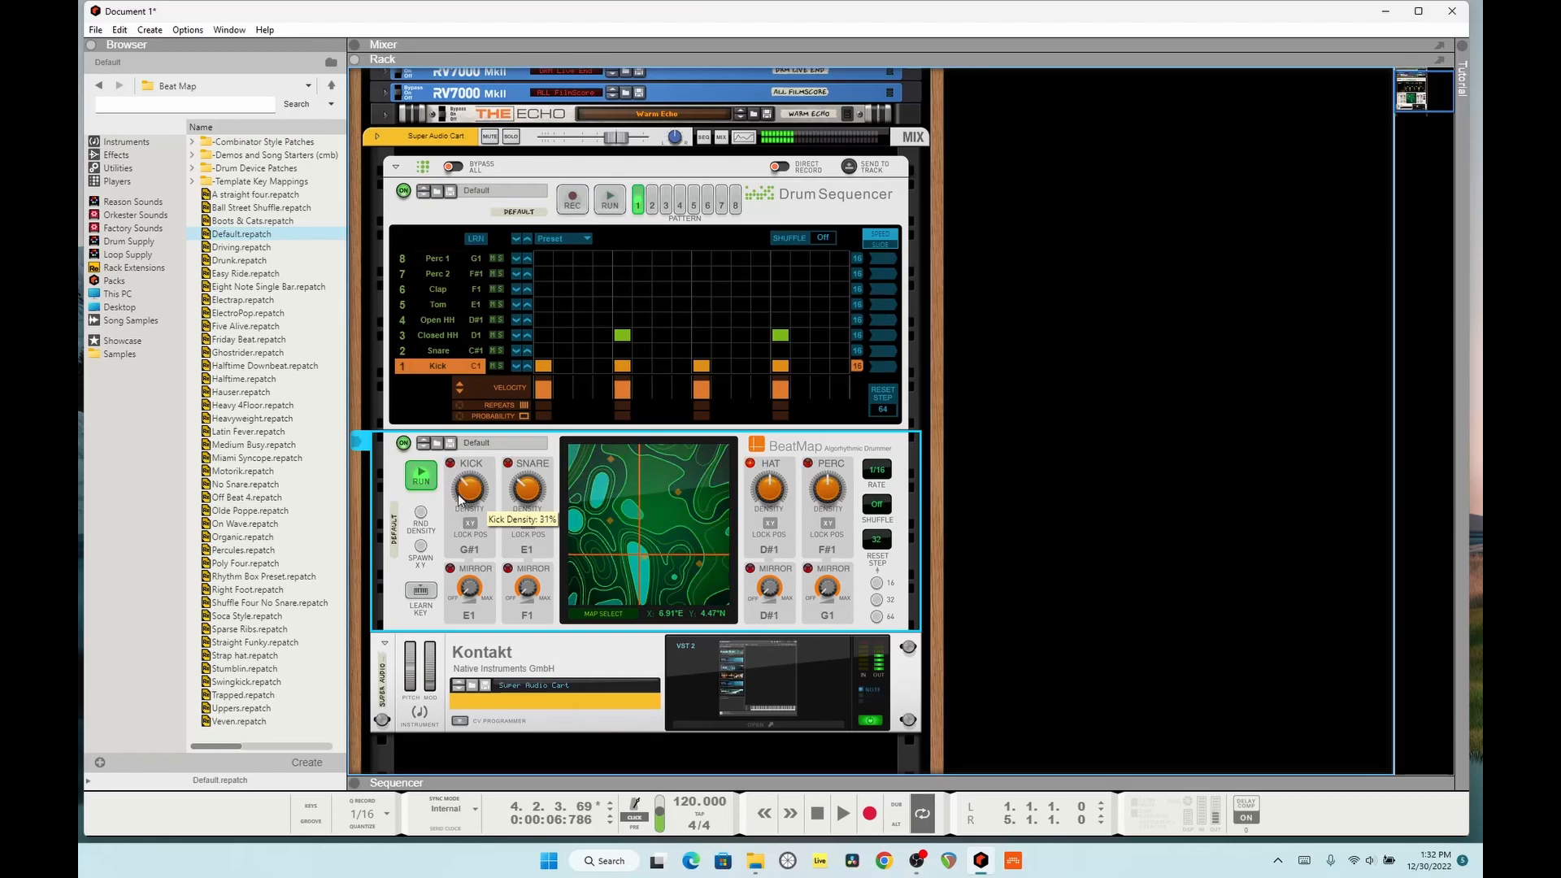
Step: Test how both players follow the transport by switching off their Run and playing the song briefly
key(space)
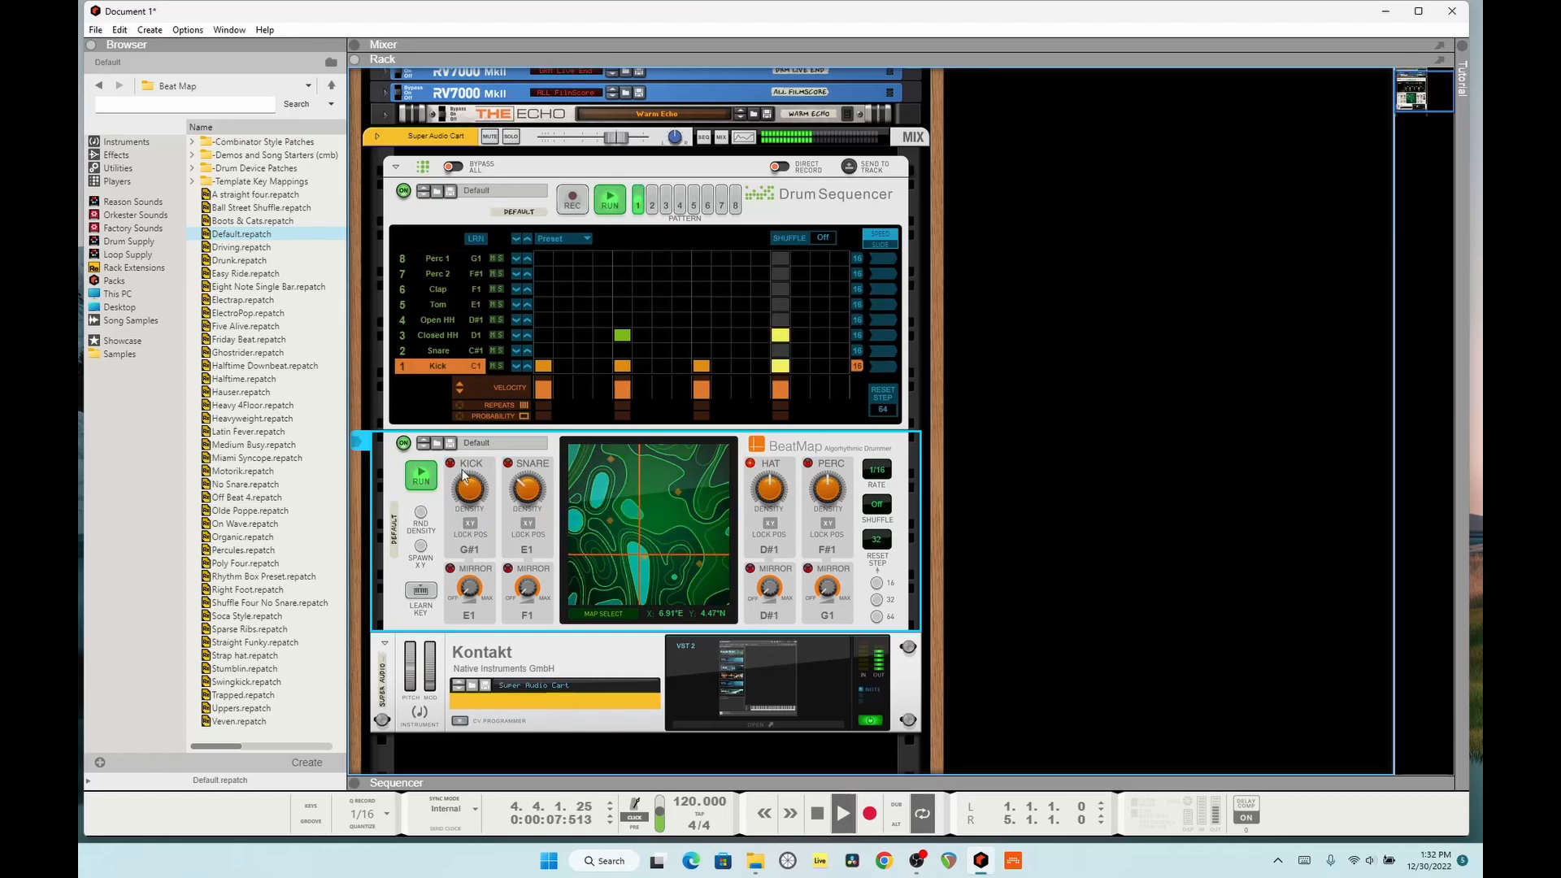
click(430, 474)
click(610, 201)
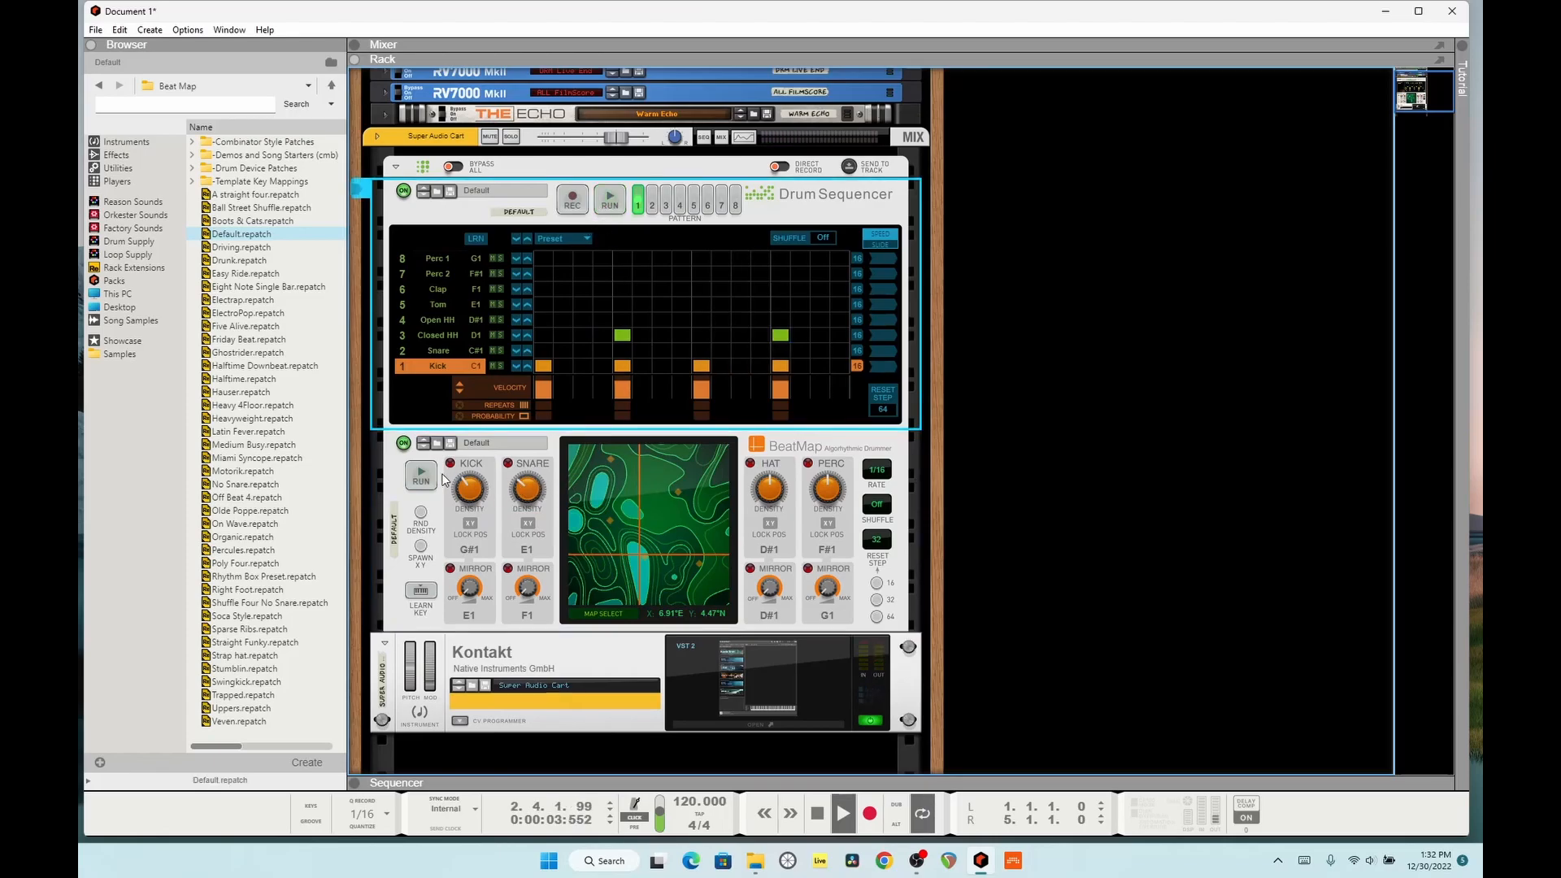
key(space)
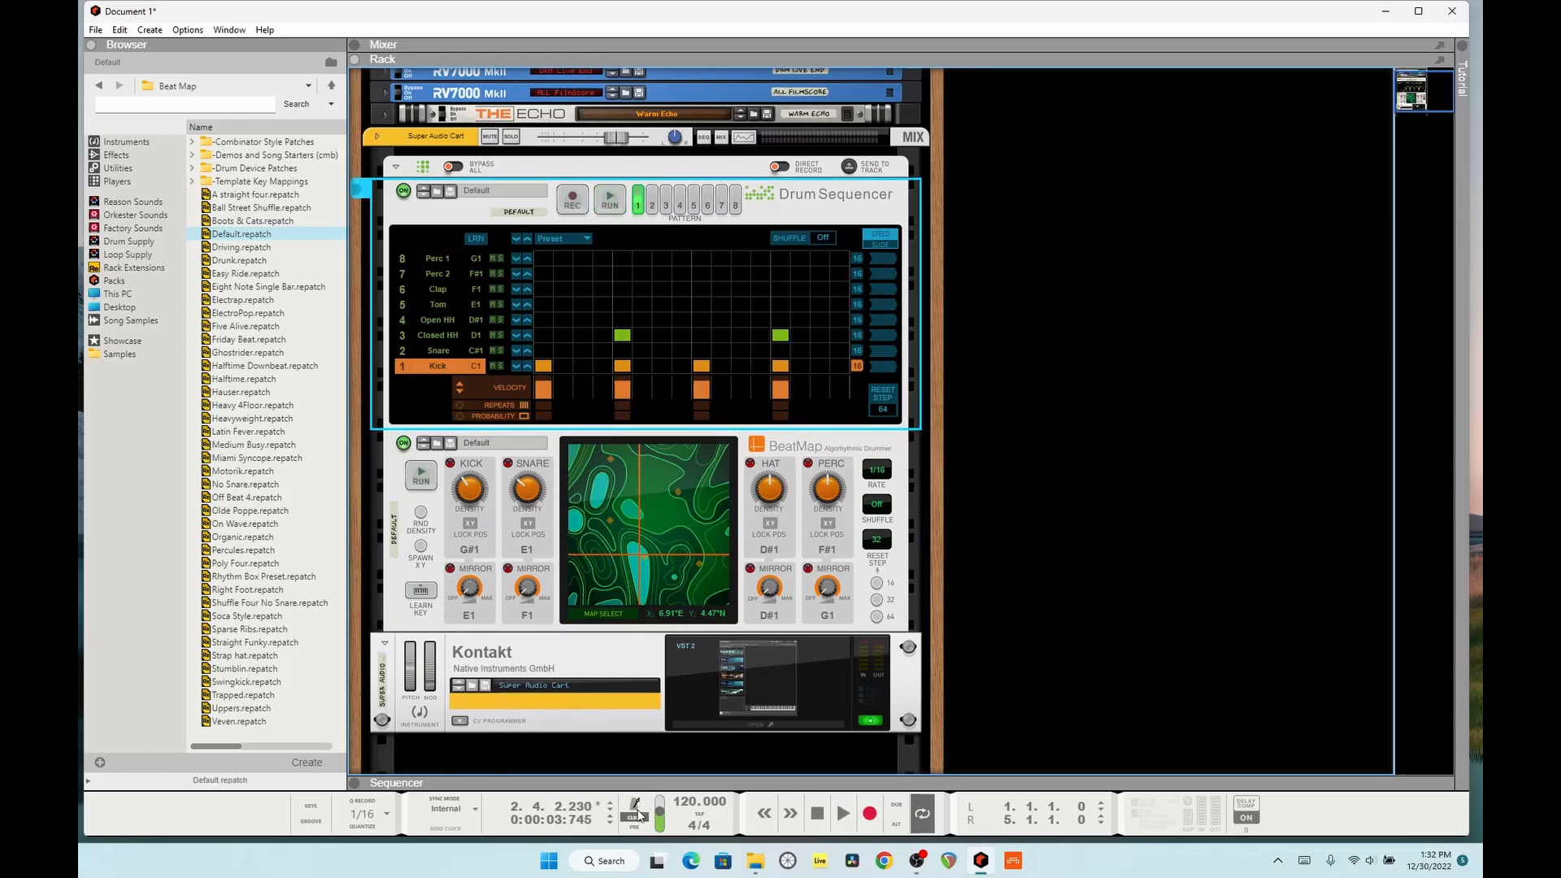
key(space)
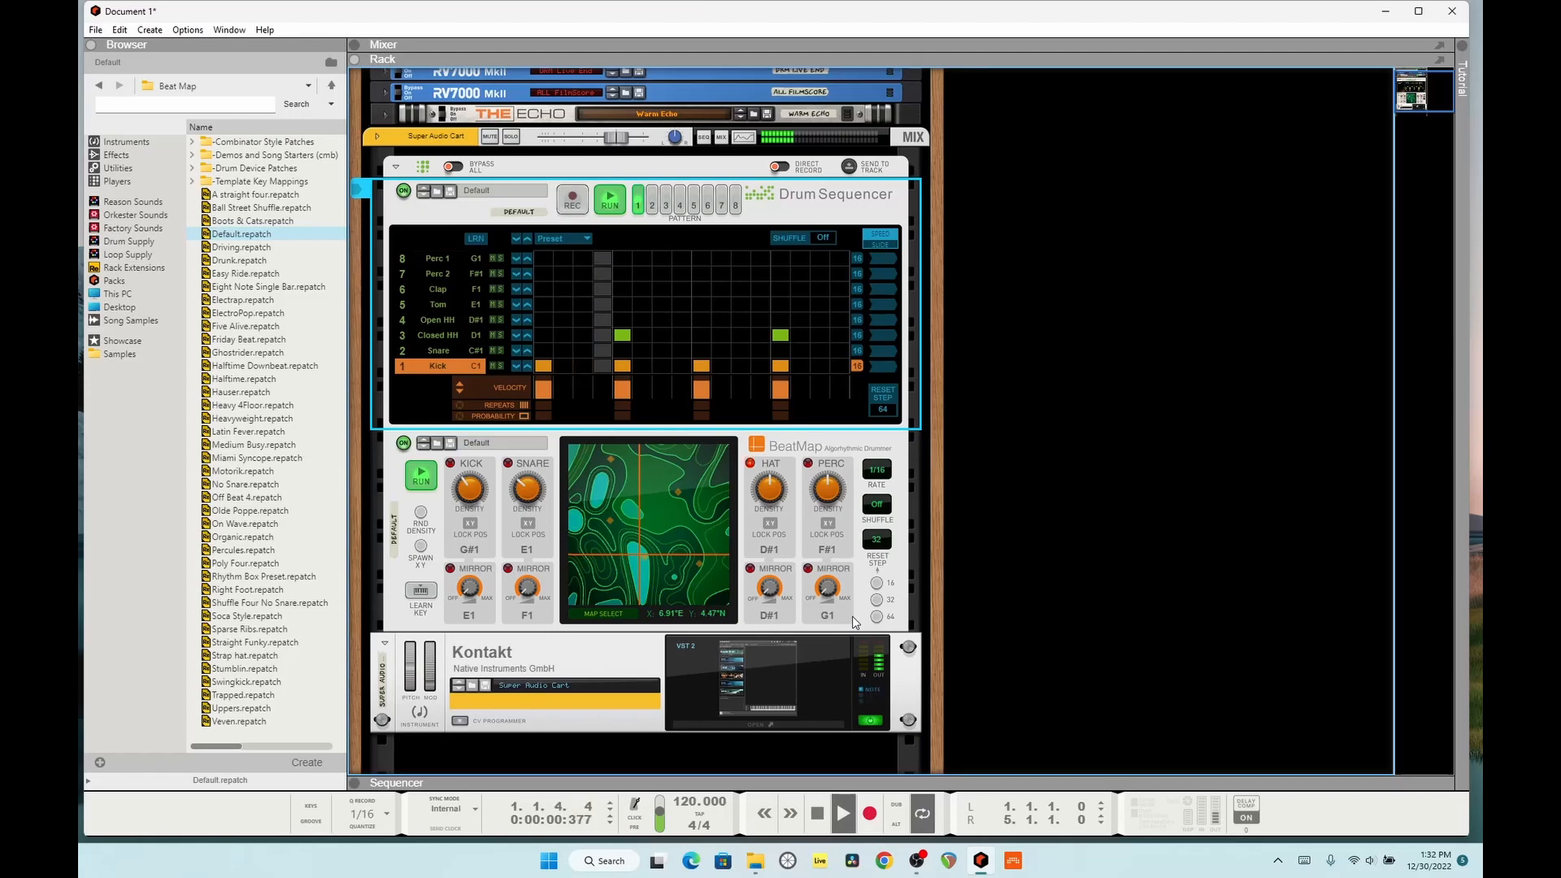
key(space)
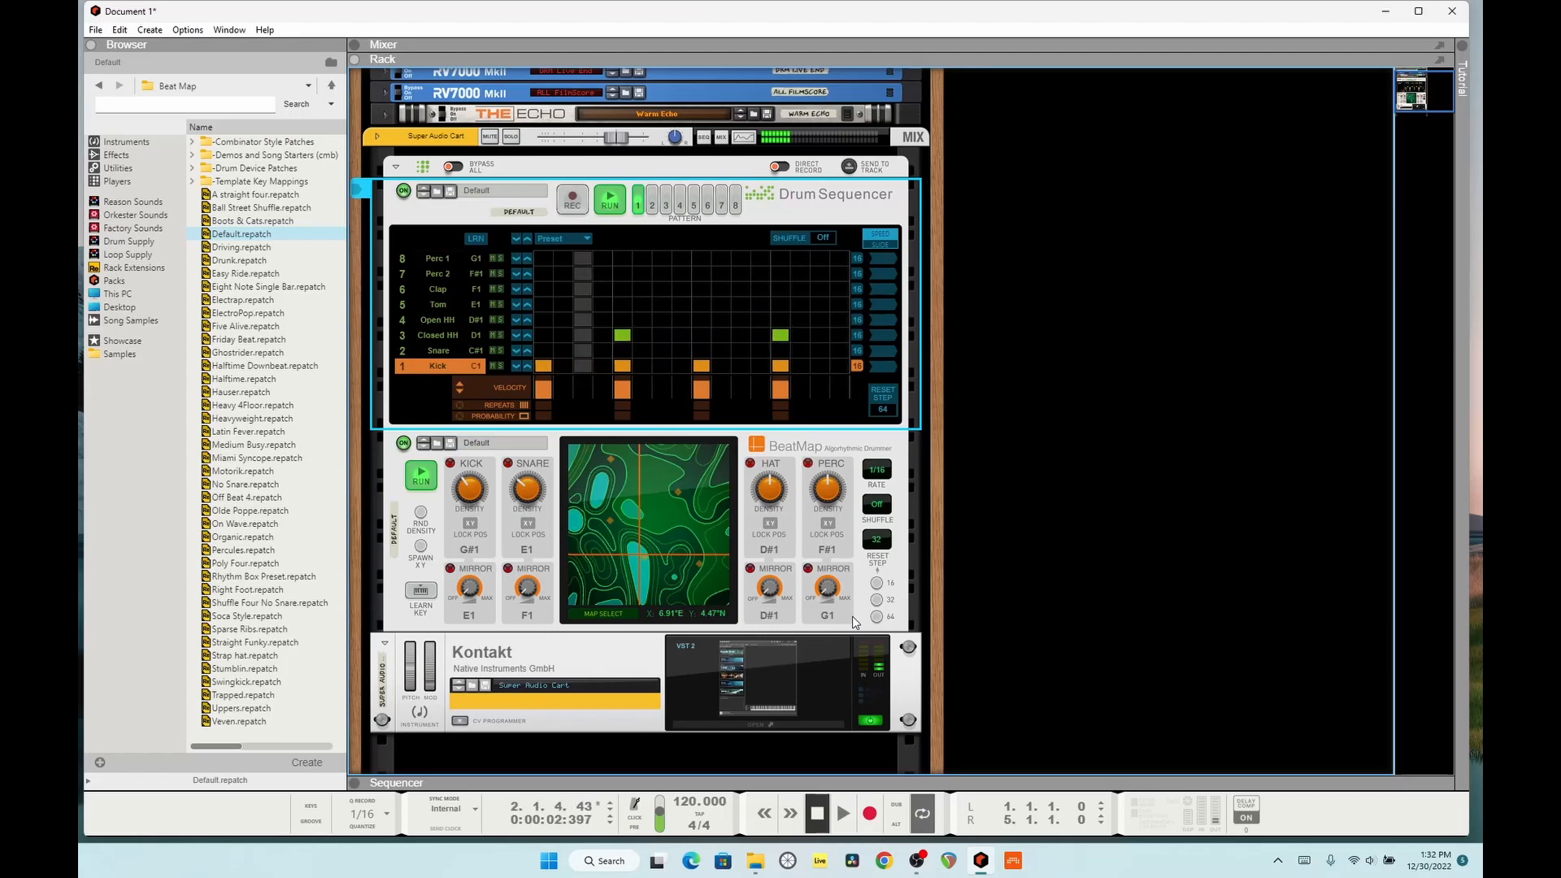
Step: Flip the rack to its rear and add a Pulsar Dual LFO and a Spider CV Merger & Splitter in a second rack column
key(Tab)
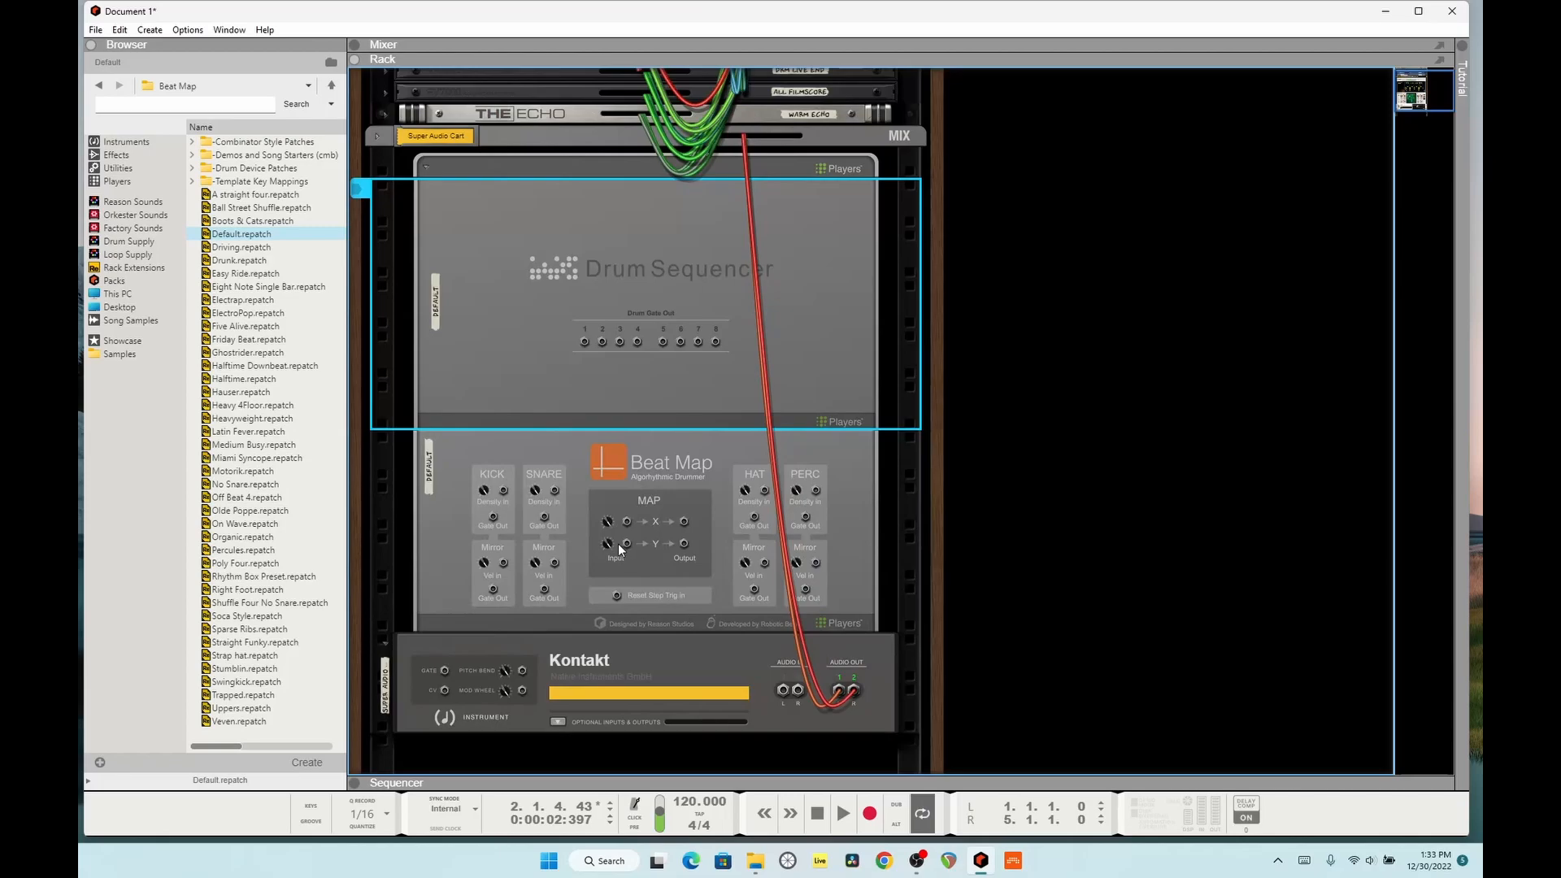
click(499, 495)
right_click(1125, 293)
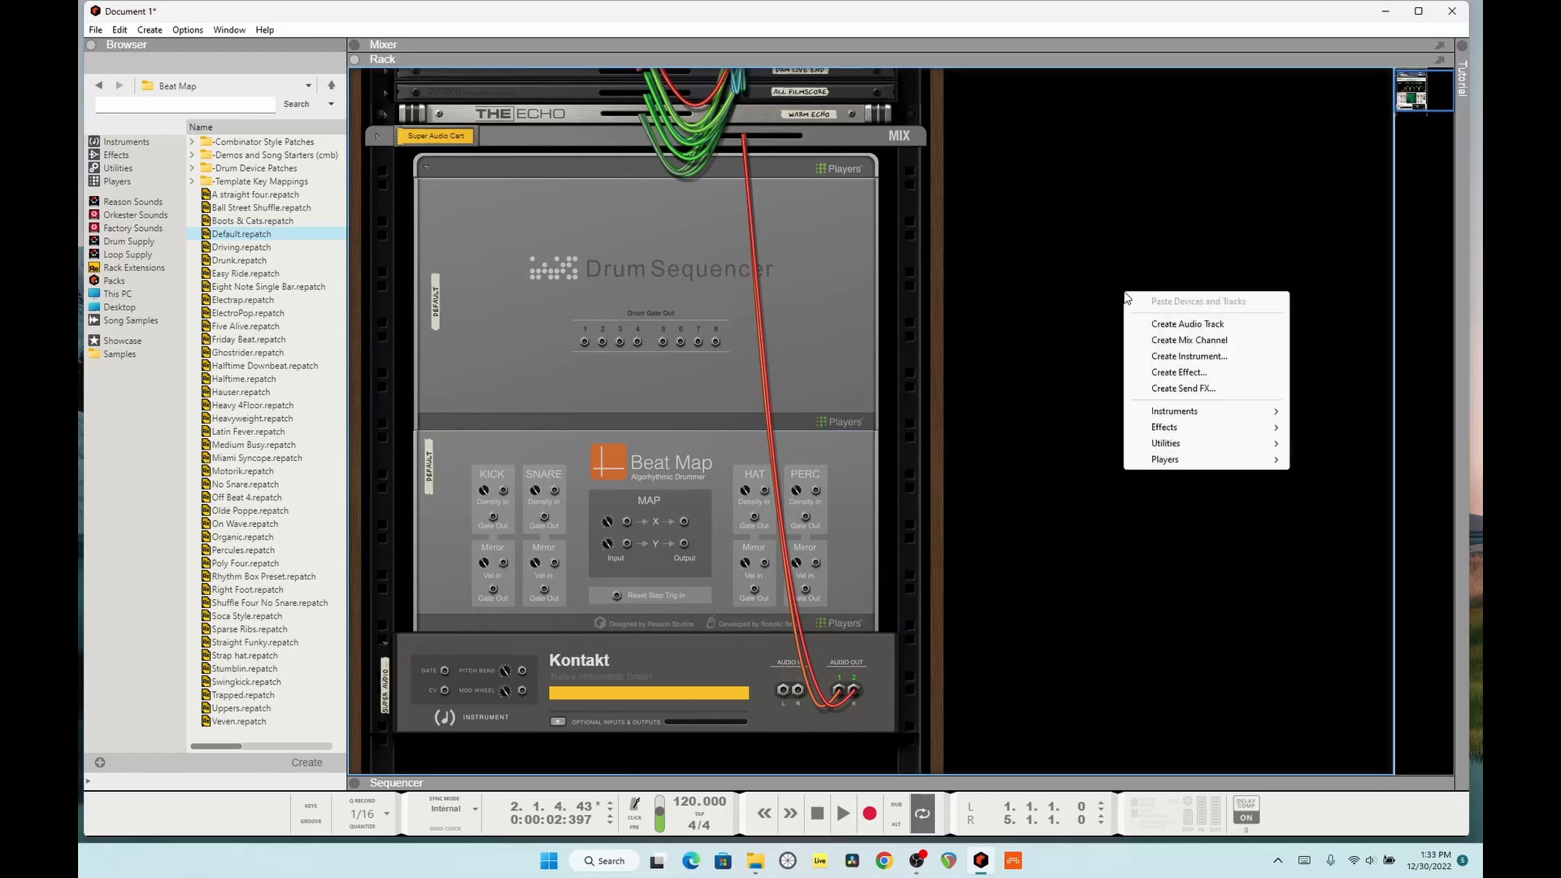
click(134, 135)
click(134, 136)
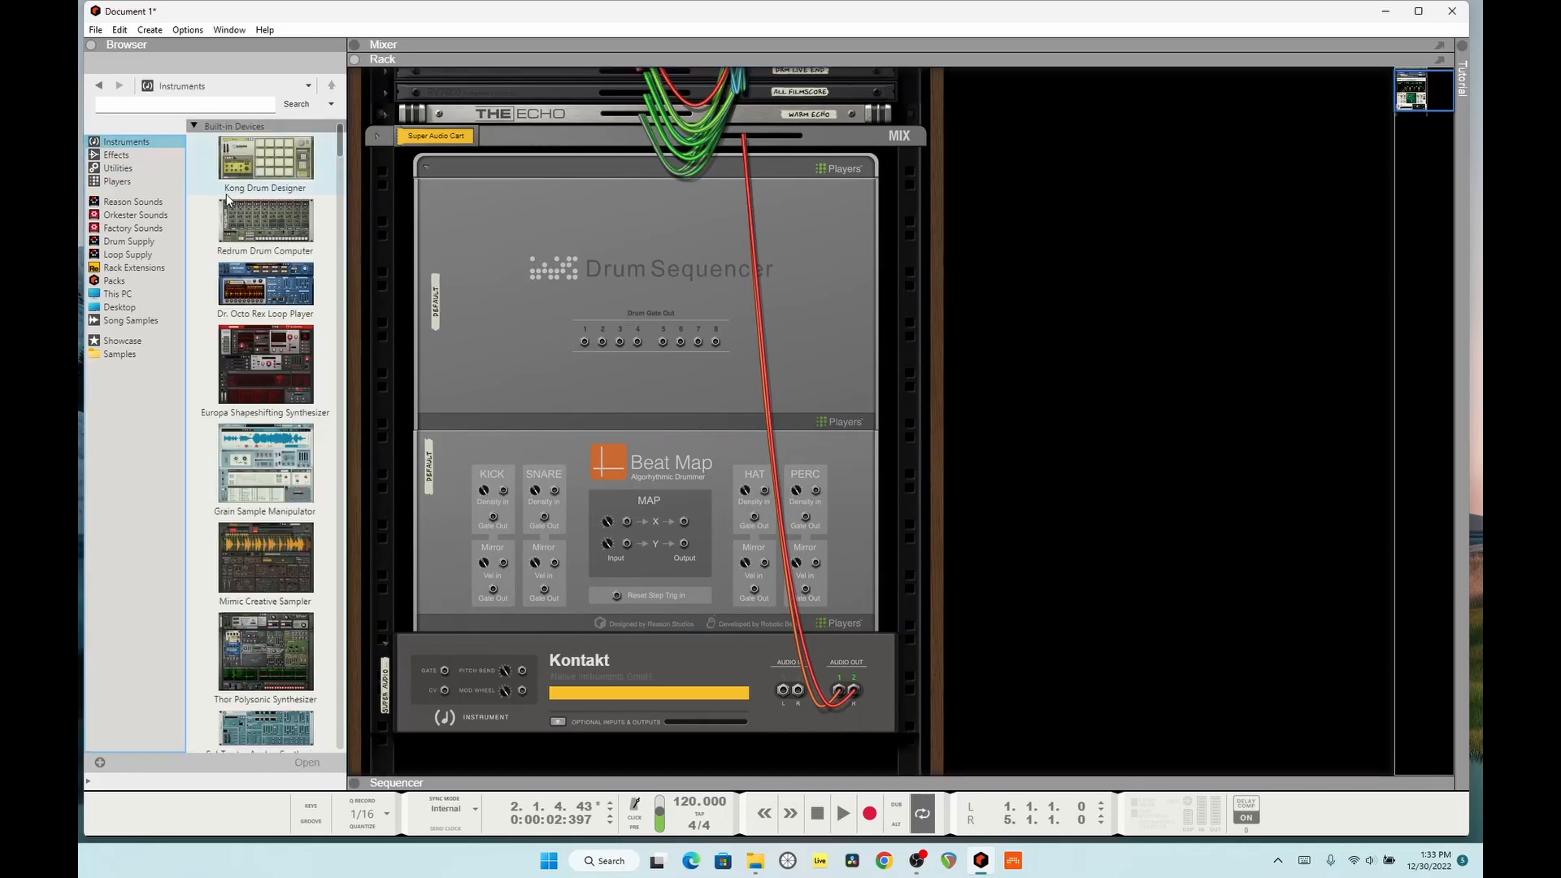
click(120, 168)
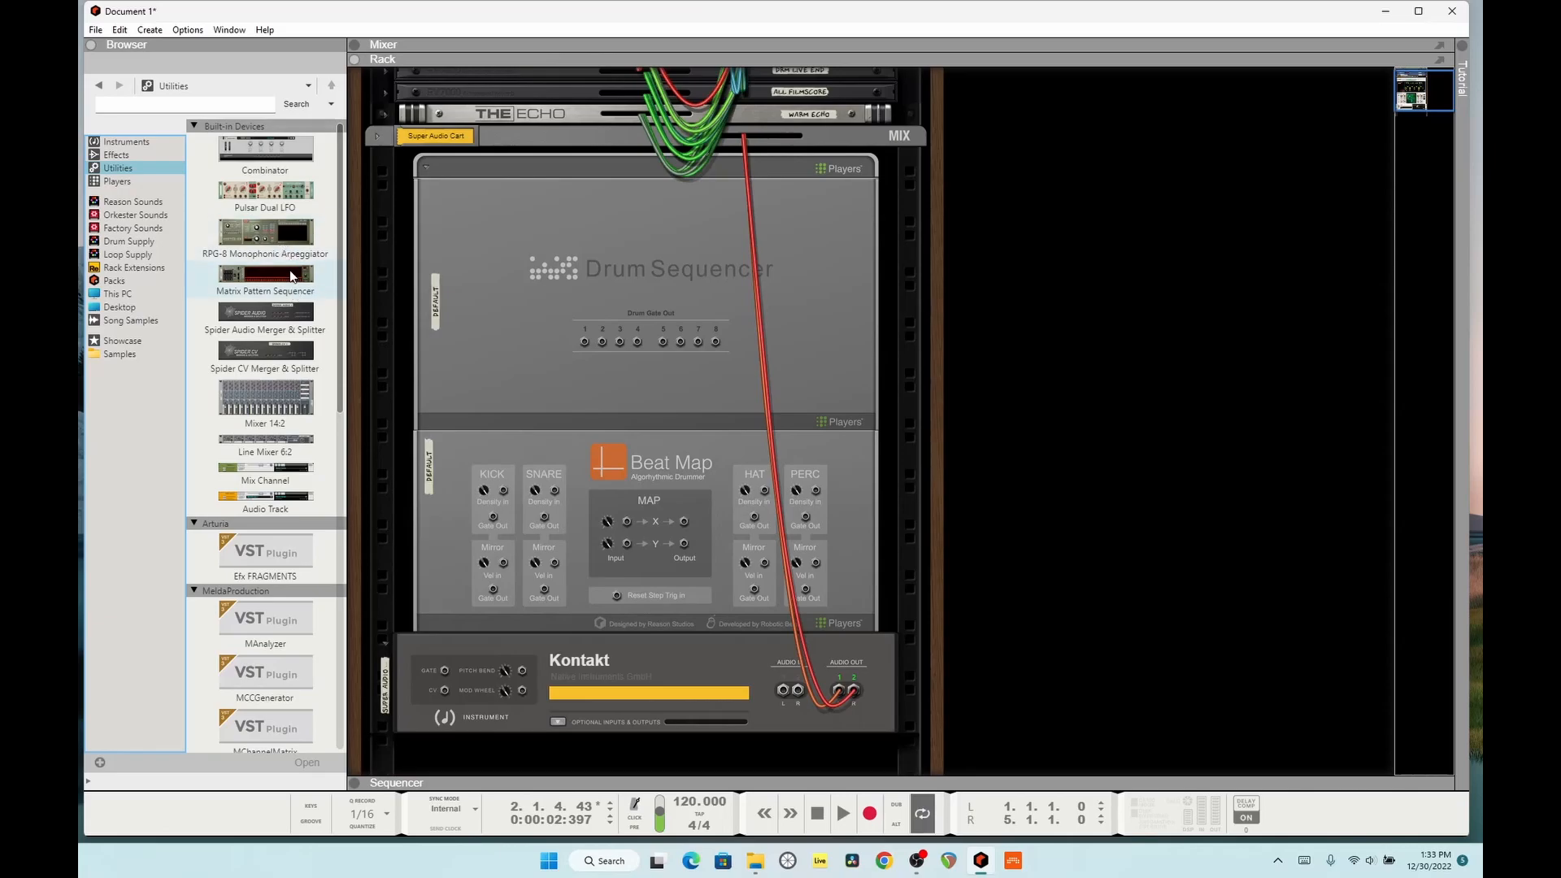
drag(266, 199, 1062, 139)
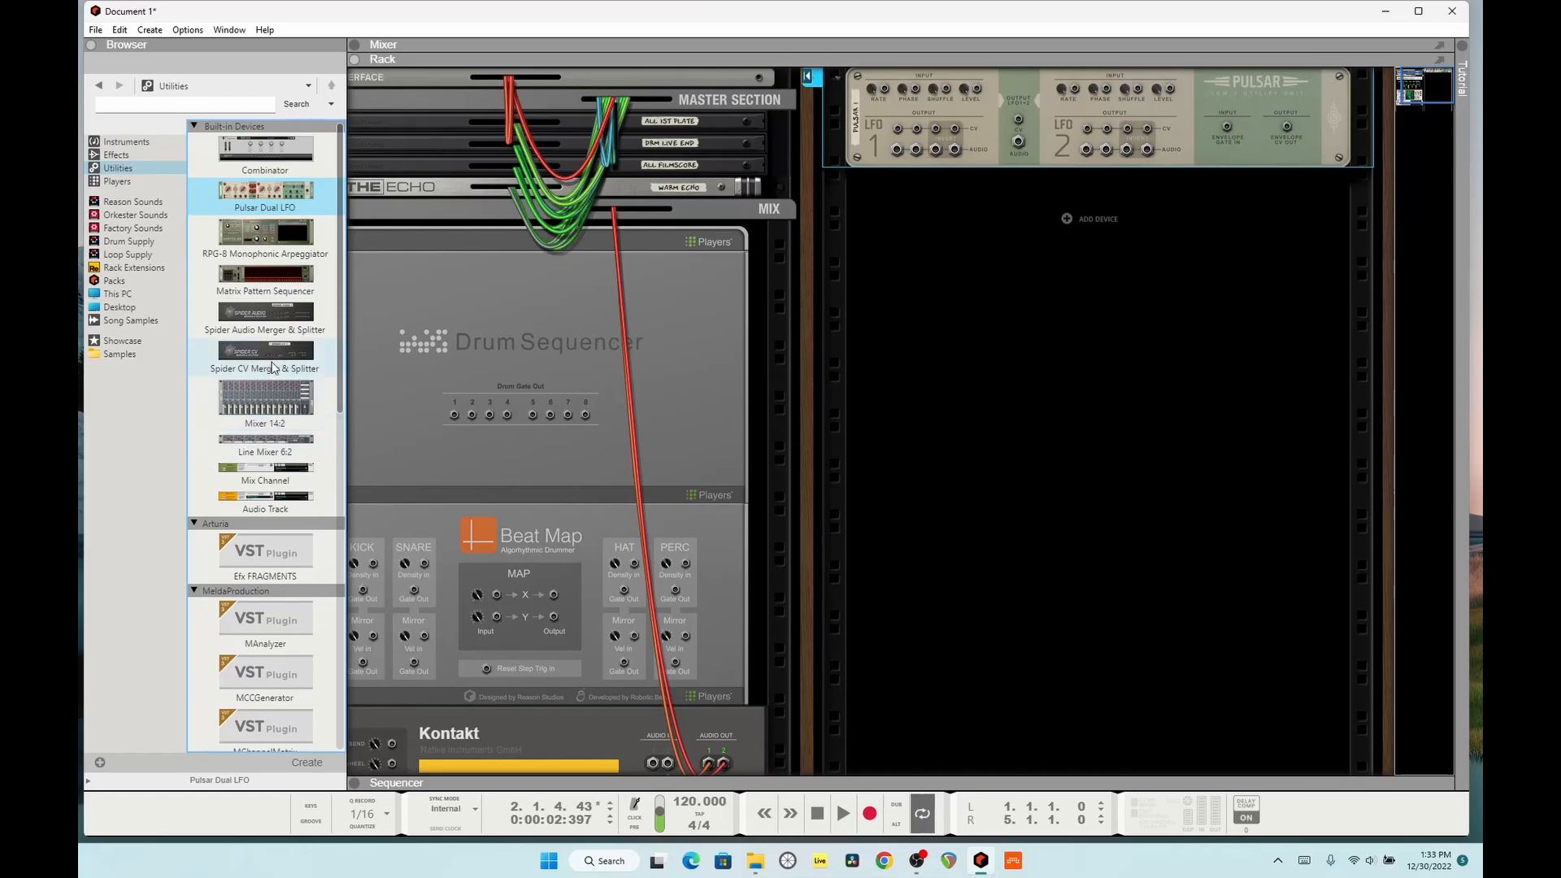
drag(276, 374, 896, 212)
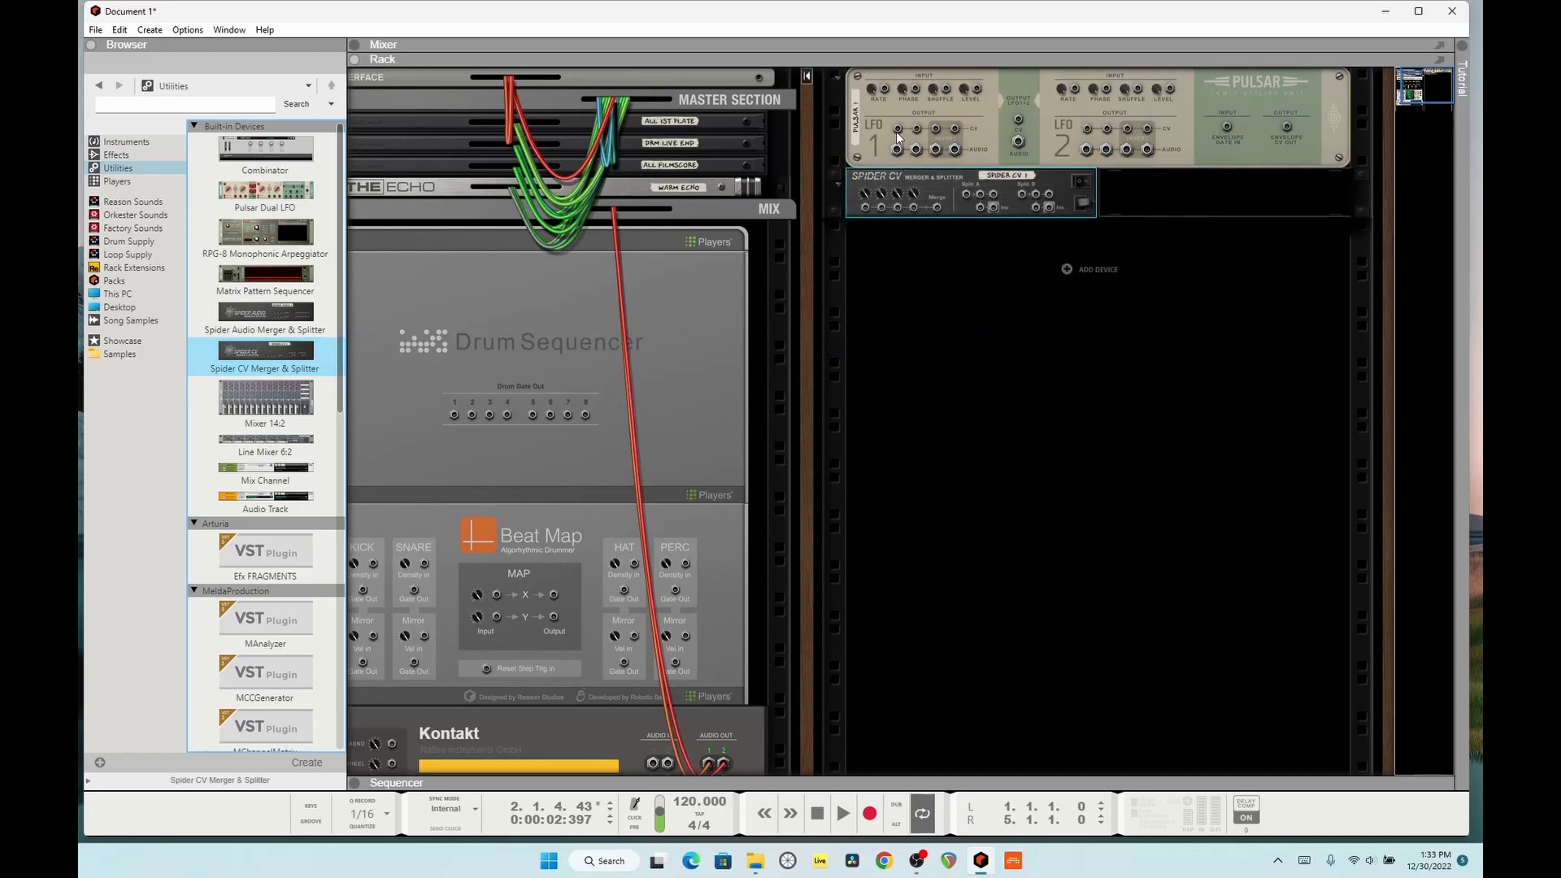
Step: Route Pulsar's LFO 1 output through Spider CV Split A to BeatMap's Kick and Hat Density In jacks
drag(897, 133, 374, 564)
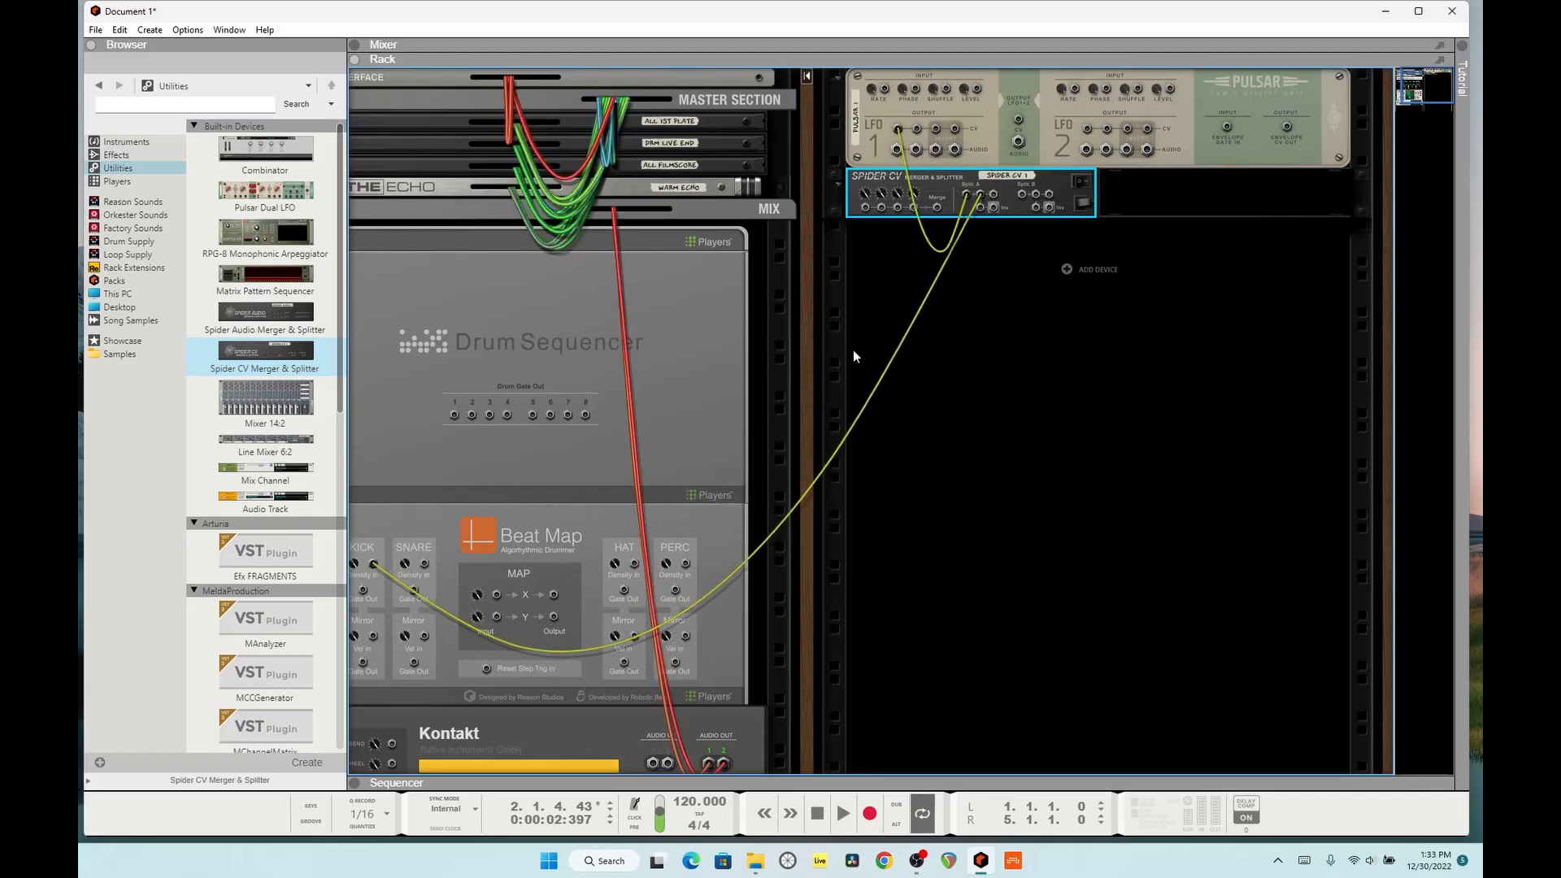
drag(993, 197, 634, 564)
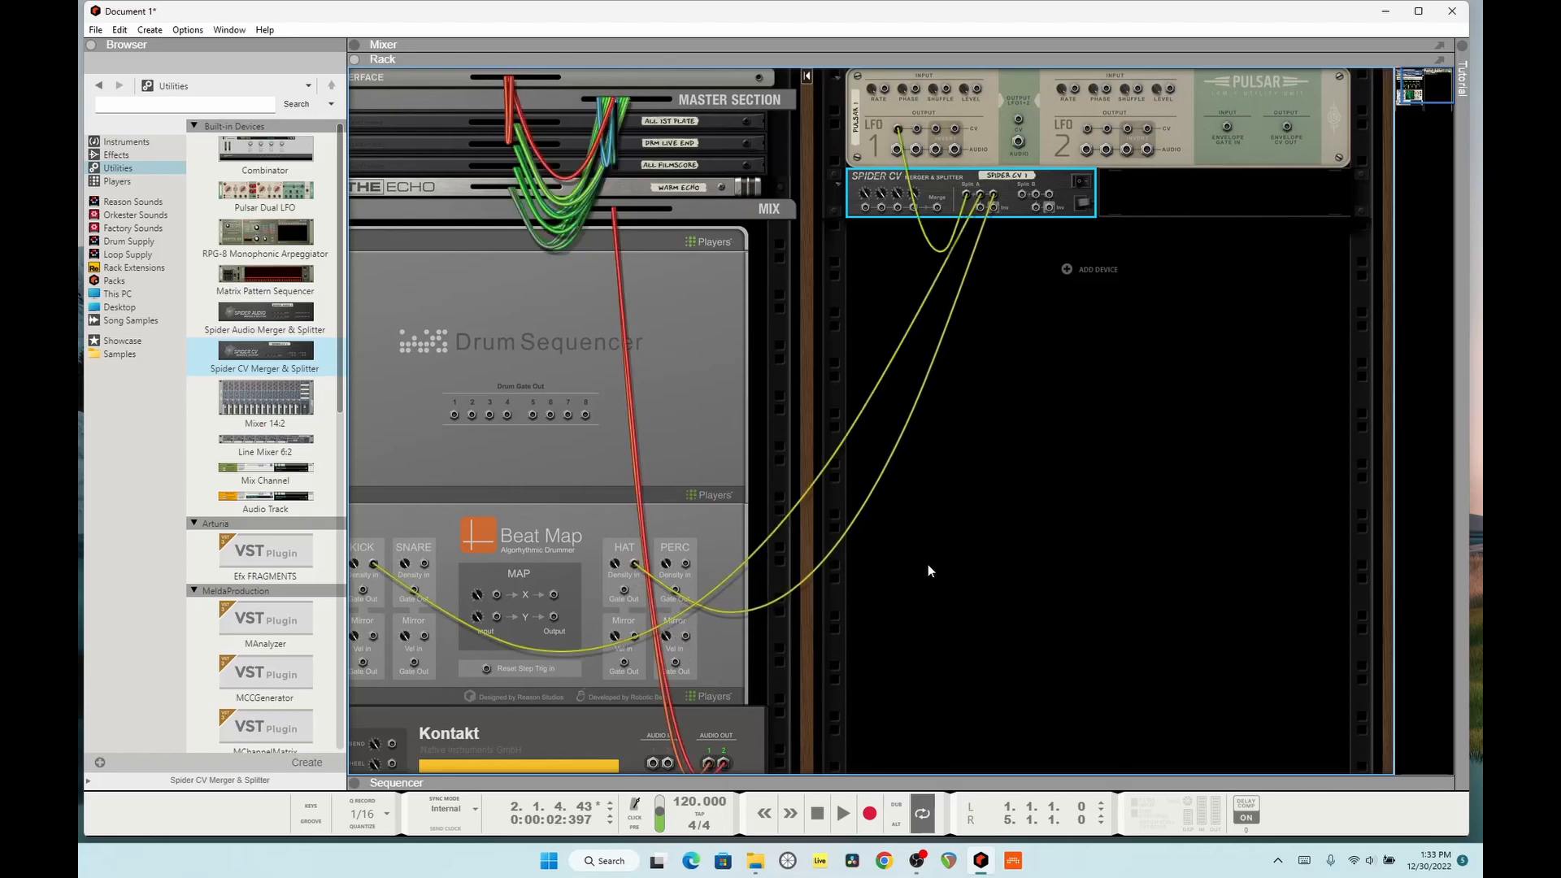
key(Tab)
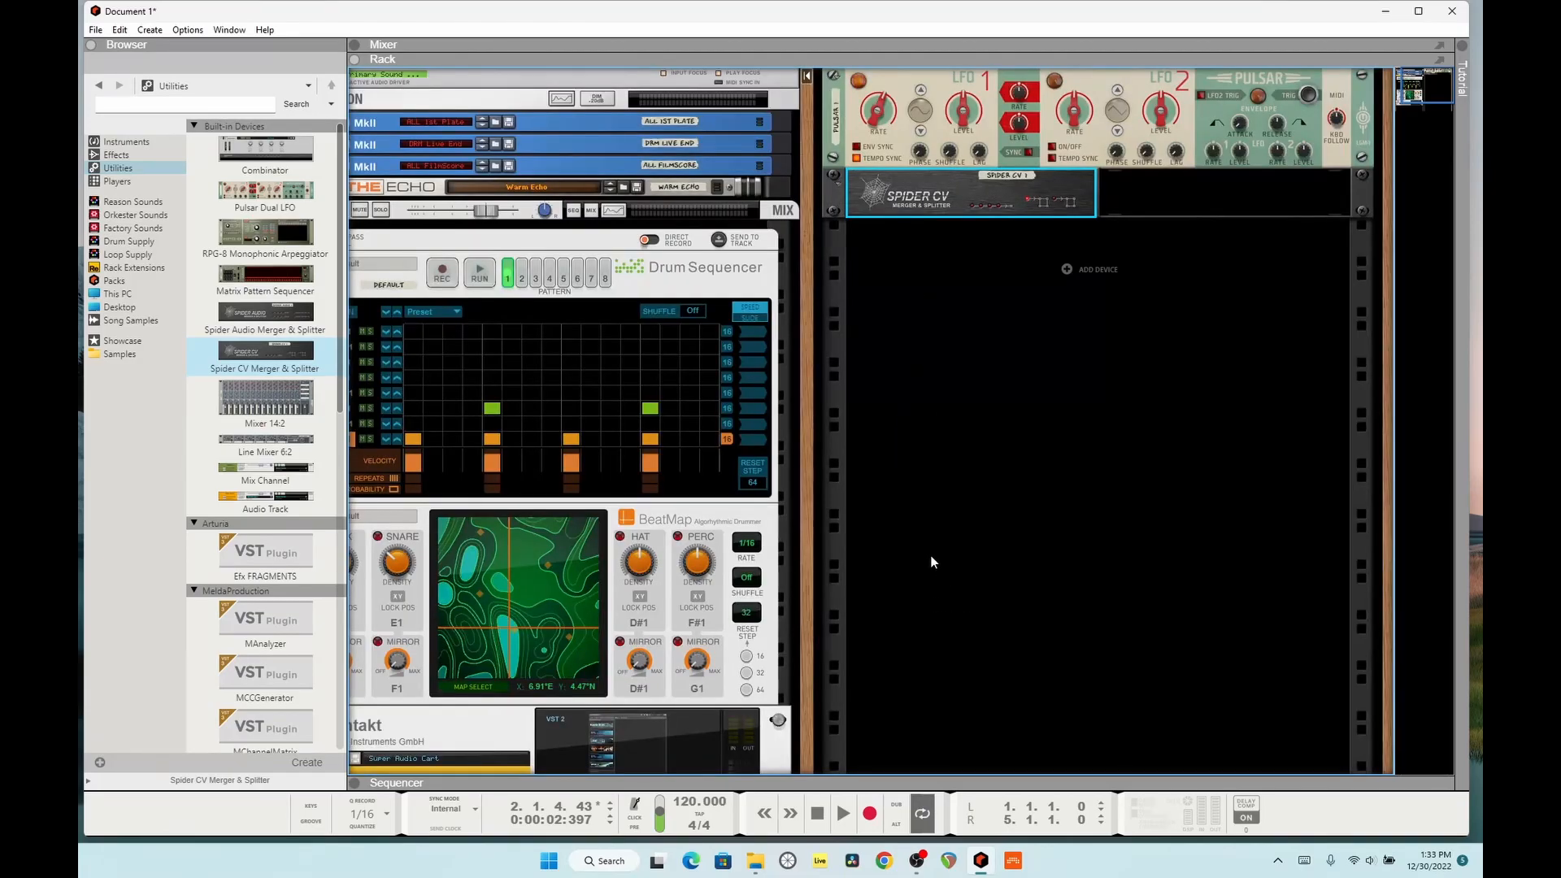
Step: Play the song with the Drum Sequencer stopped to hear only BeatMap, and check its rear density cabling
key(space)
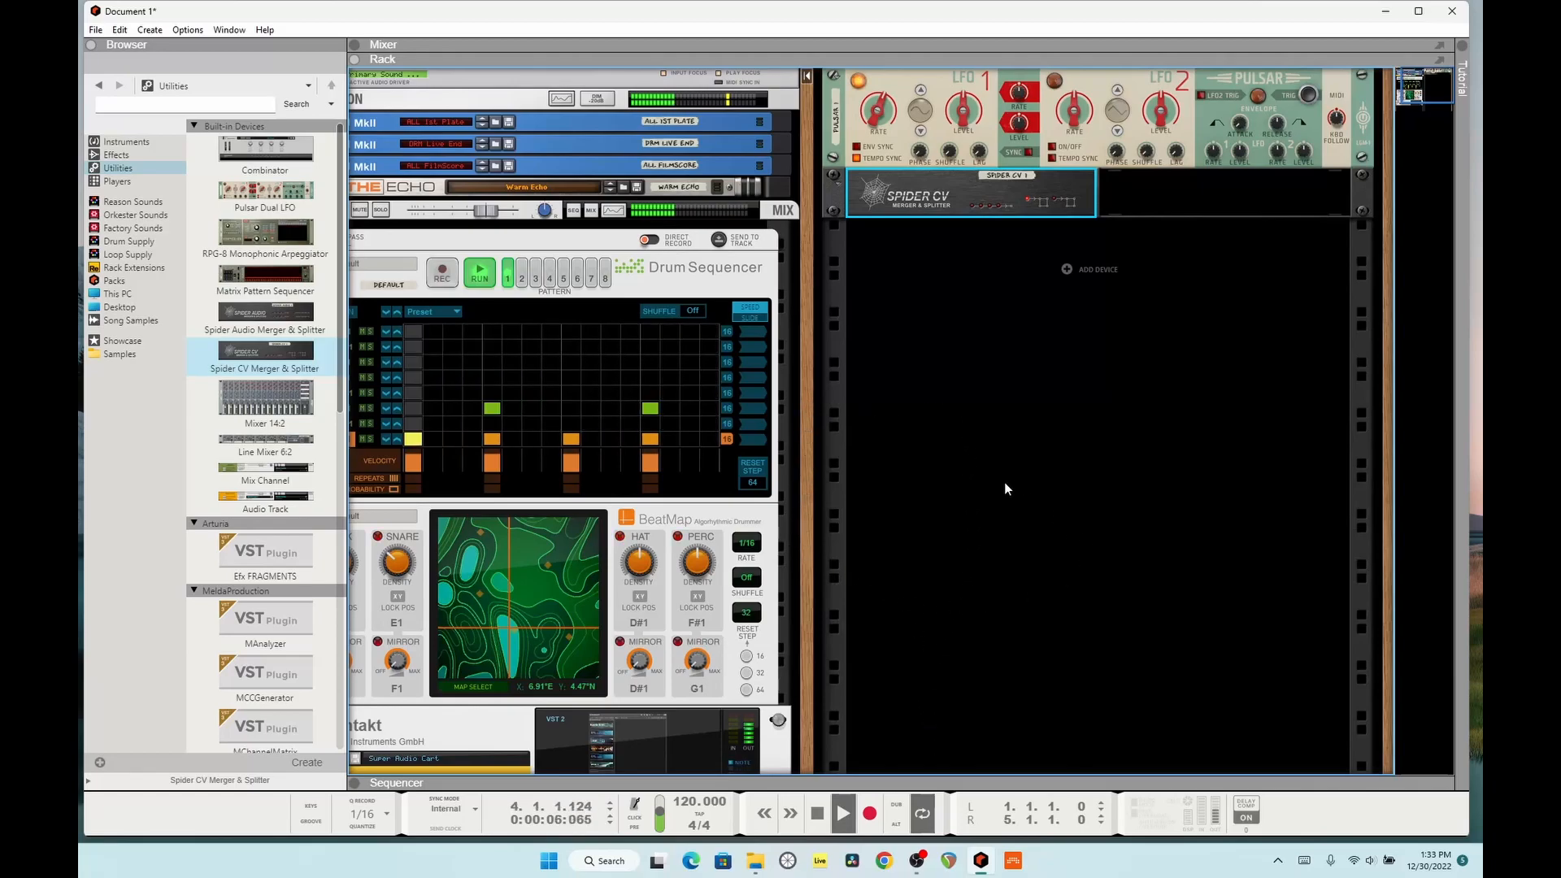
click(961, 452)
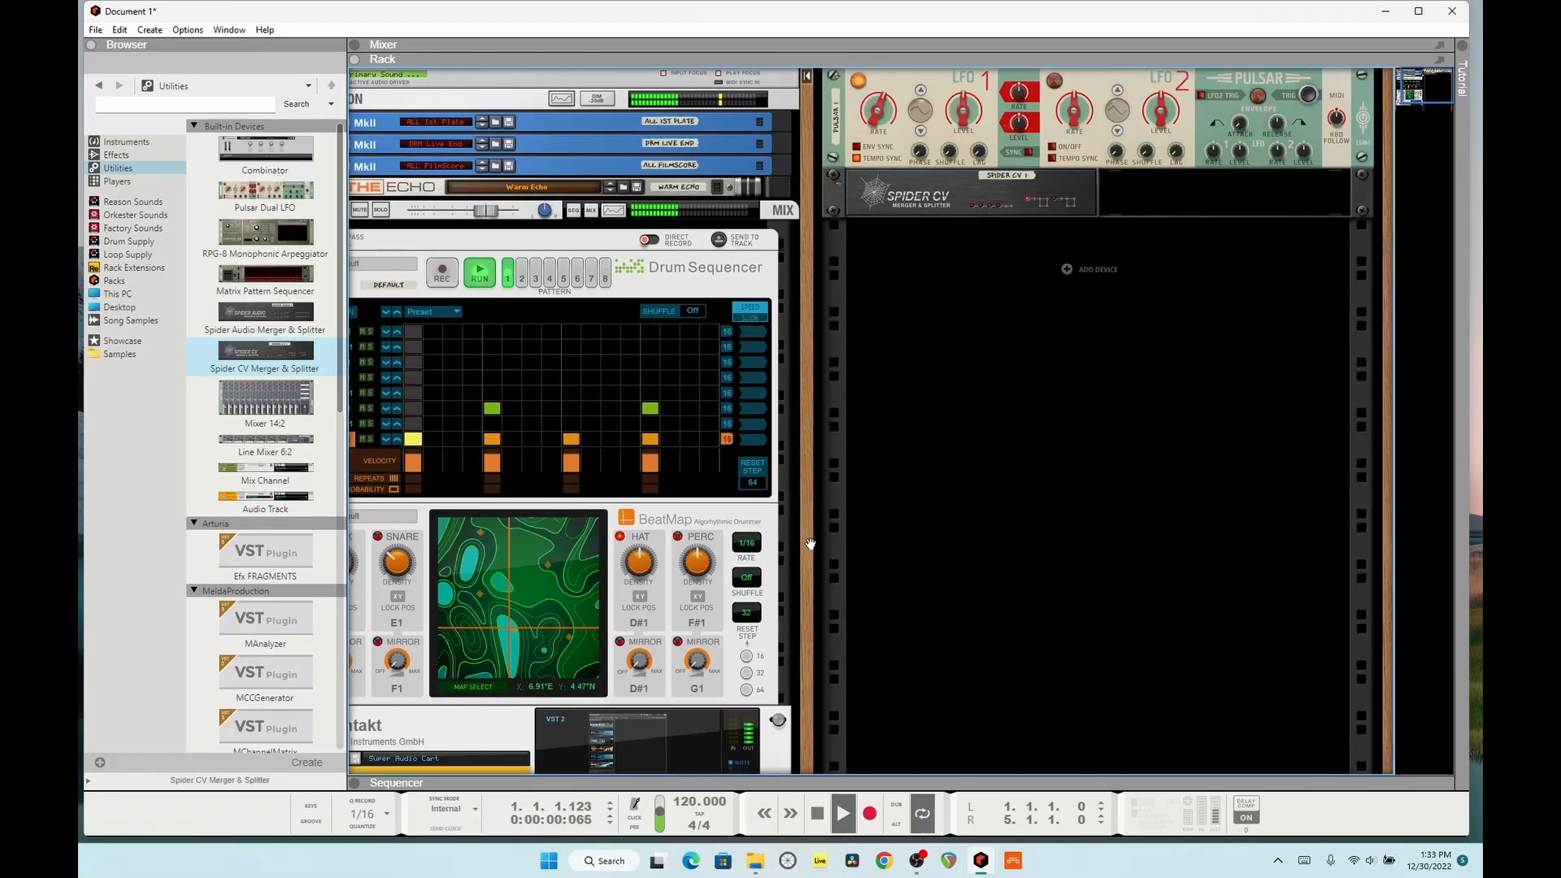
drag(811, 543, 828, 531)
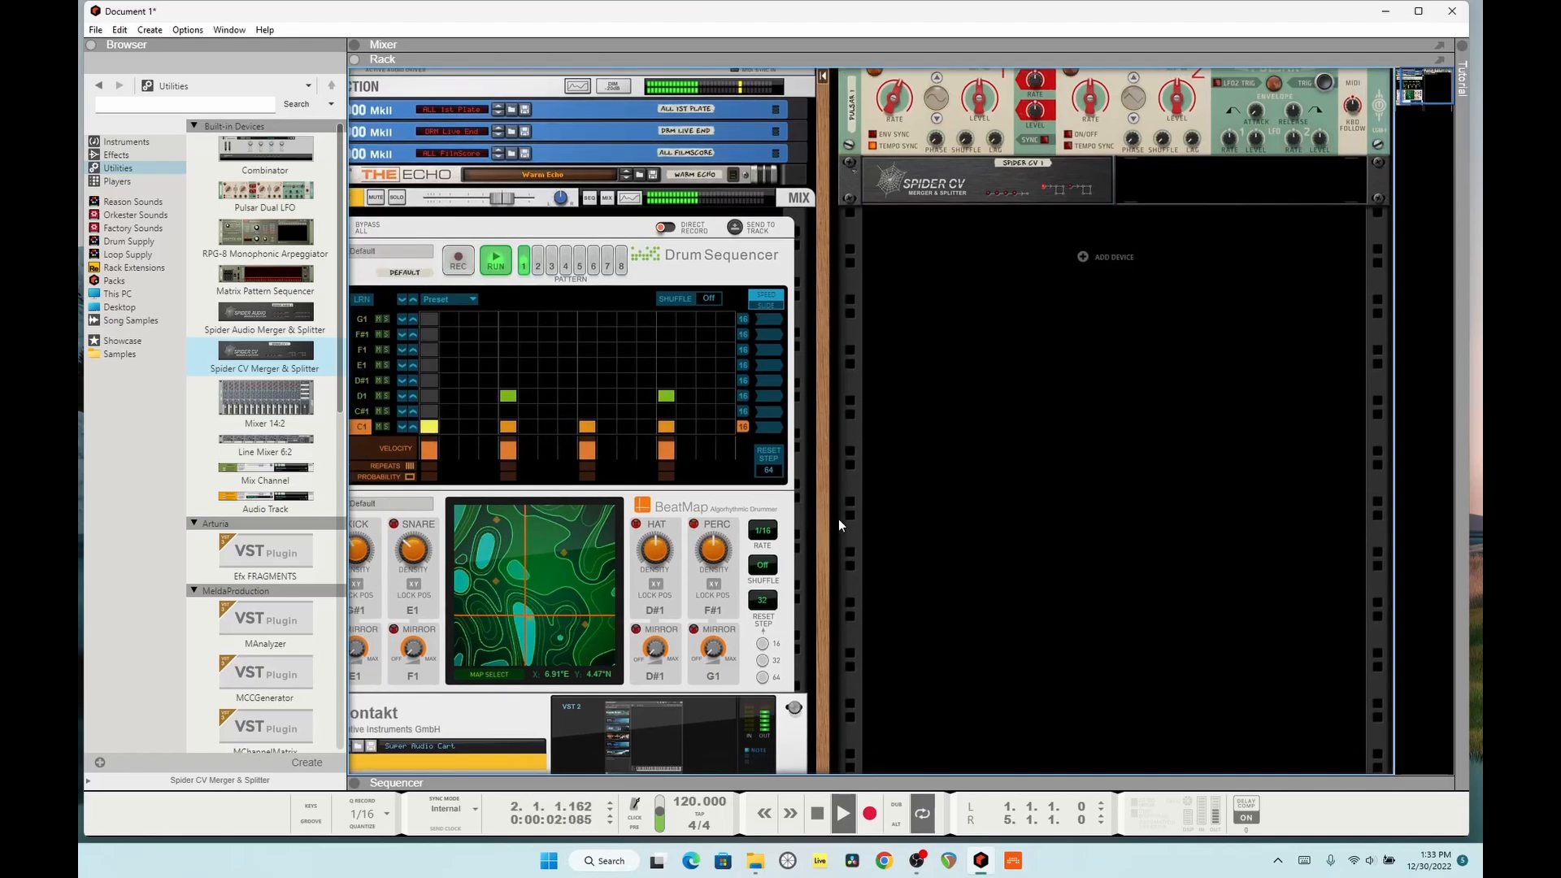
click(807, 517)
mouse_move(808, 517)
mouse_down()
mouse_move(972, 461)
mouse_move(809, 521)
mouse_up()
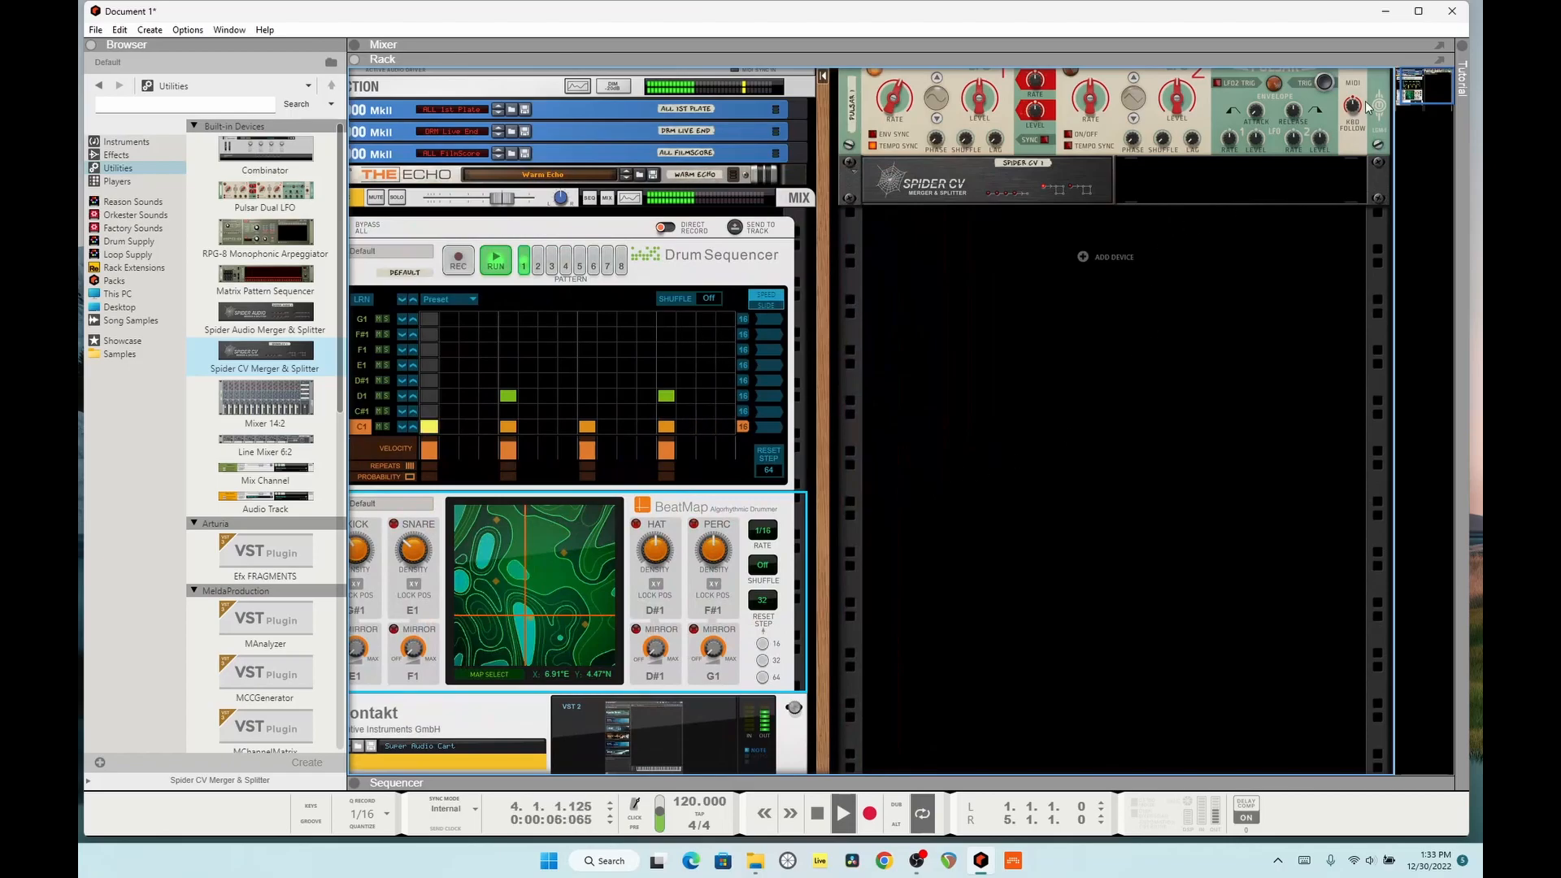
click(1404, 104)
drag(1404, 104, 1404, 96)
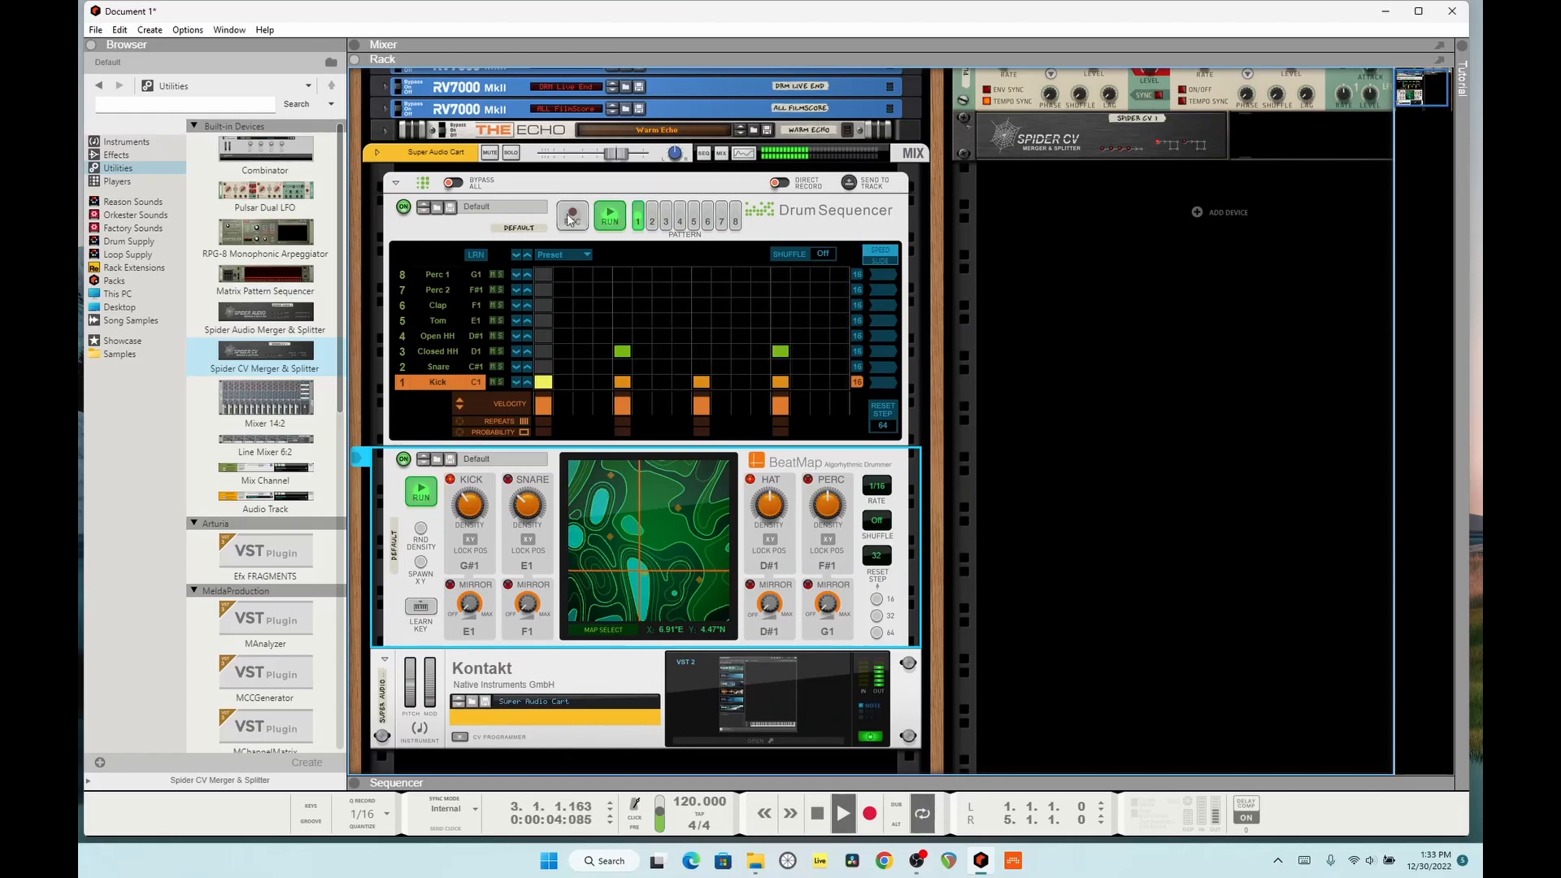
click(611, 213)
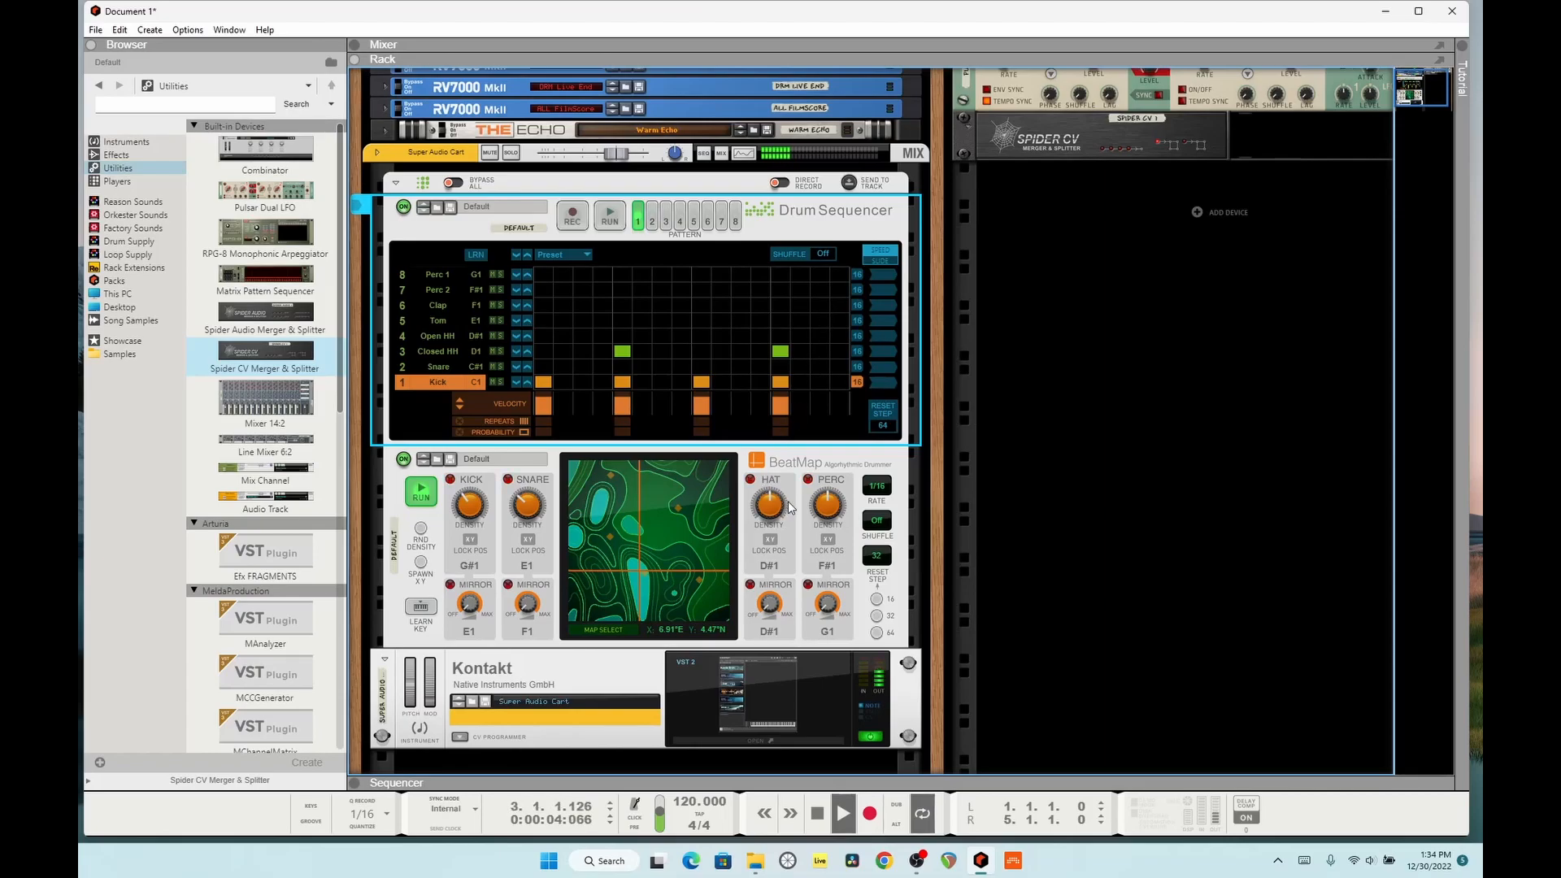
key(Tab)
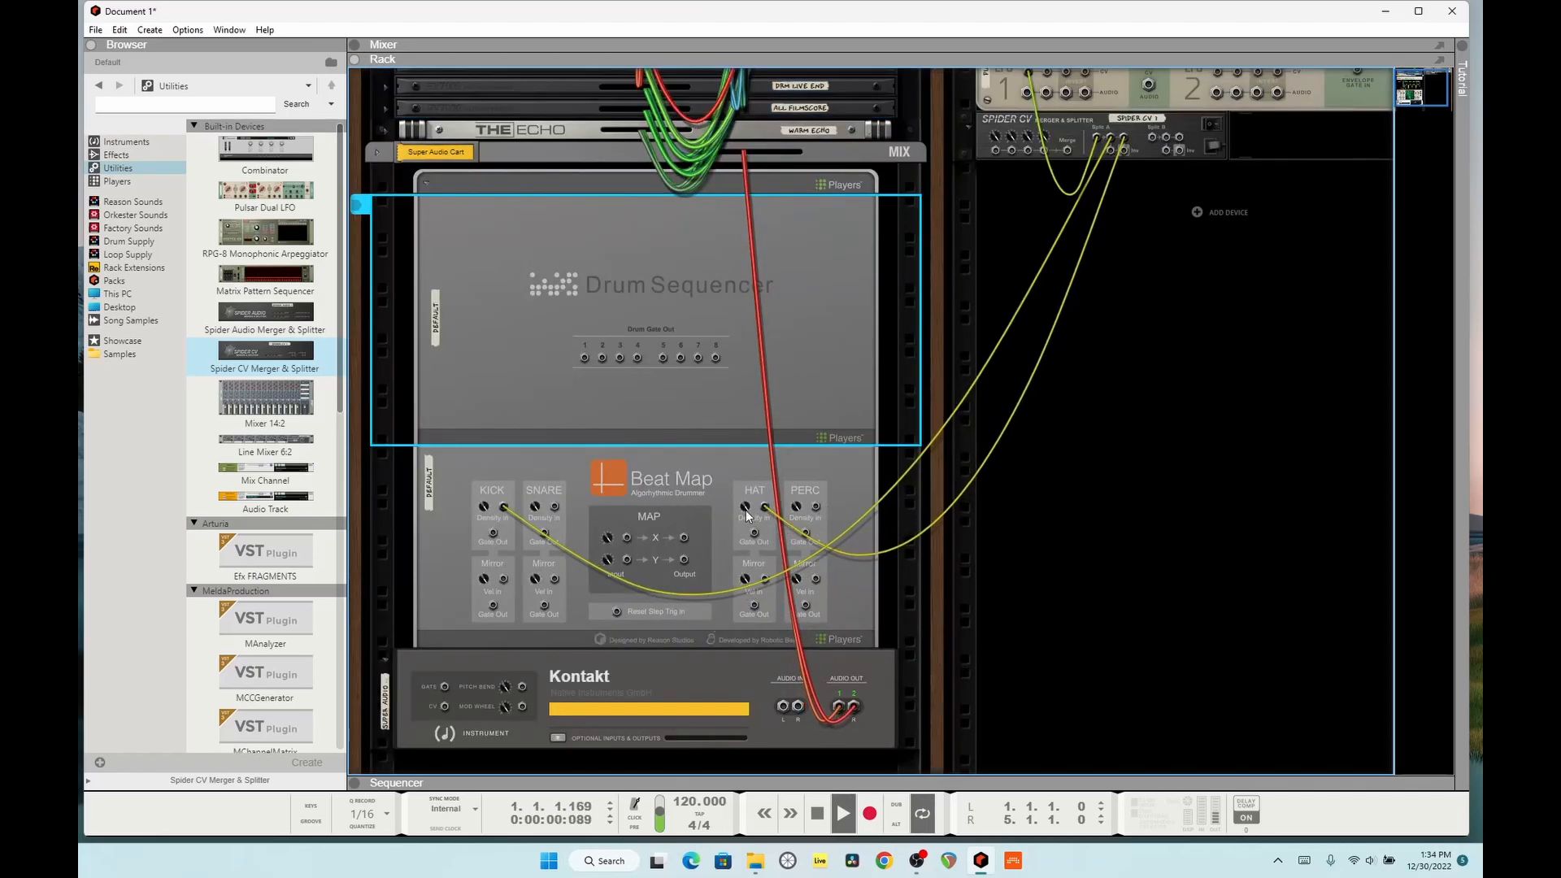
key(Tab)
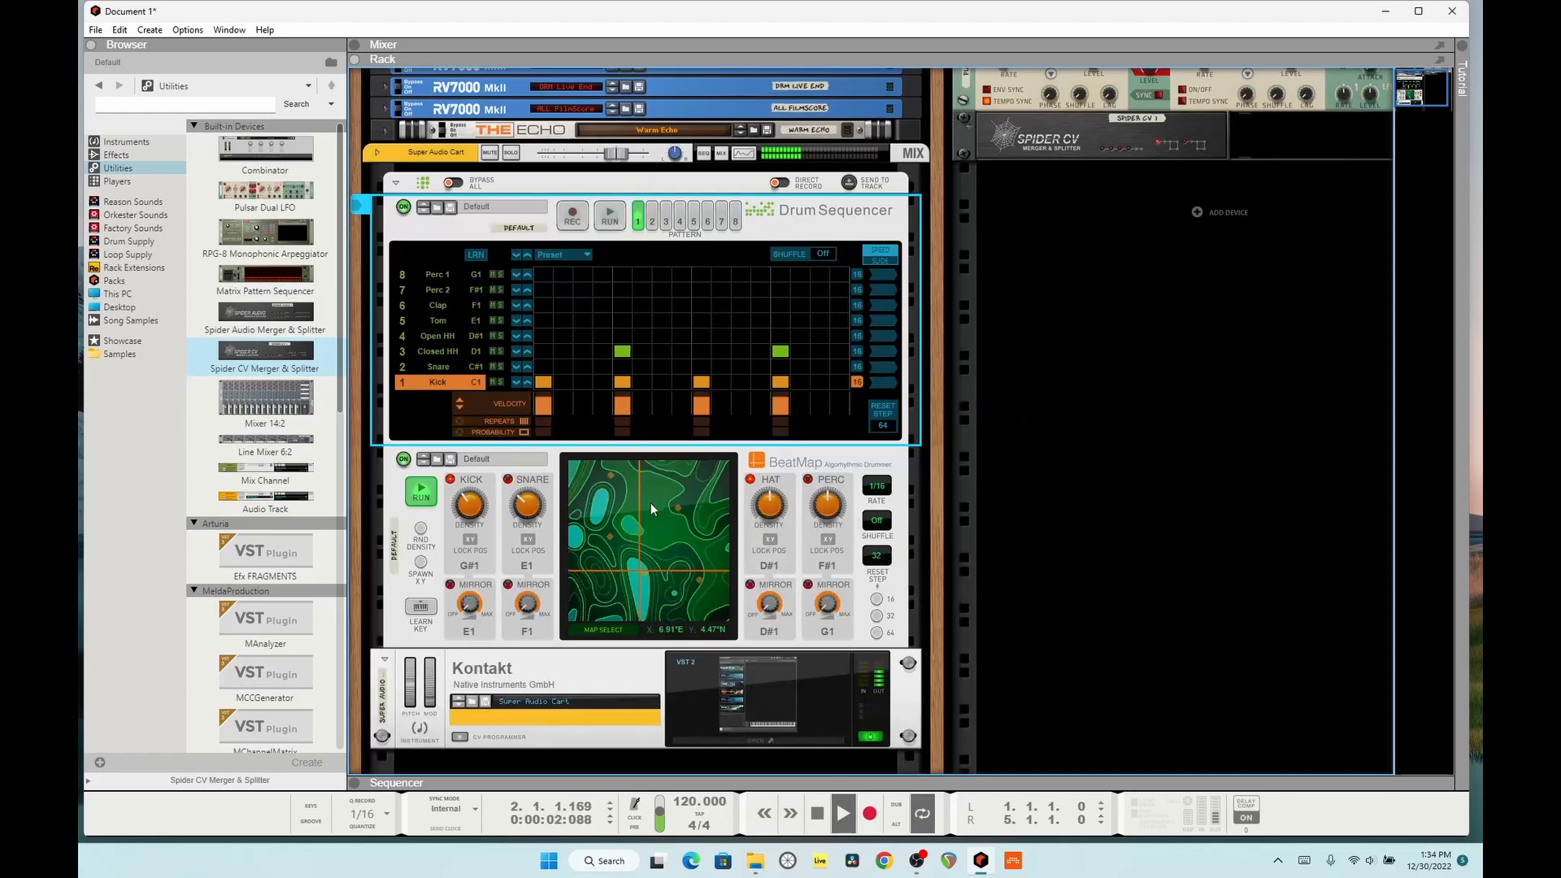
Step: Play the song and check Pulsar's LFO 1 and its rear CV cabling against BeatMap's front controls
key(space)
key(Tab)
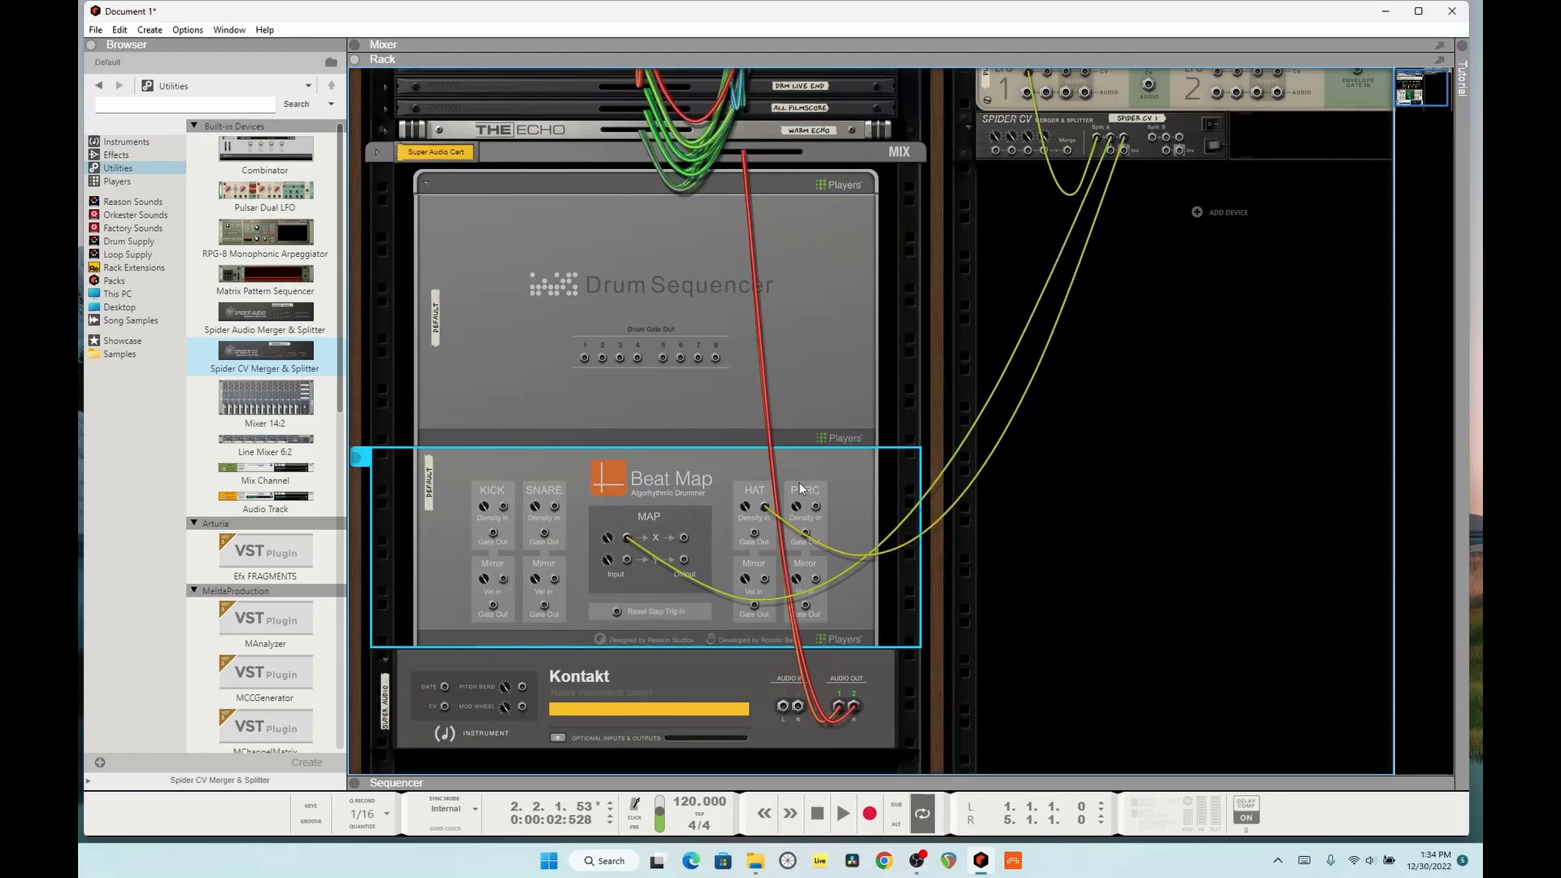
key(Tab)
key(space)
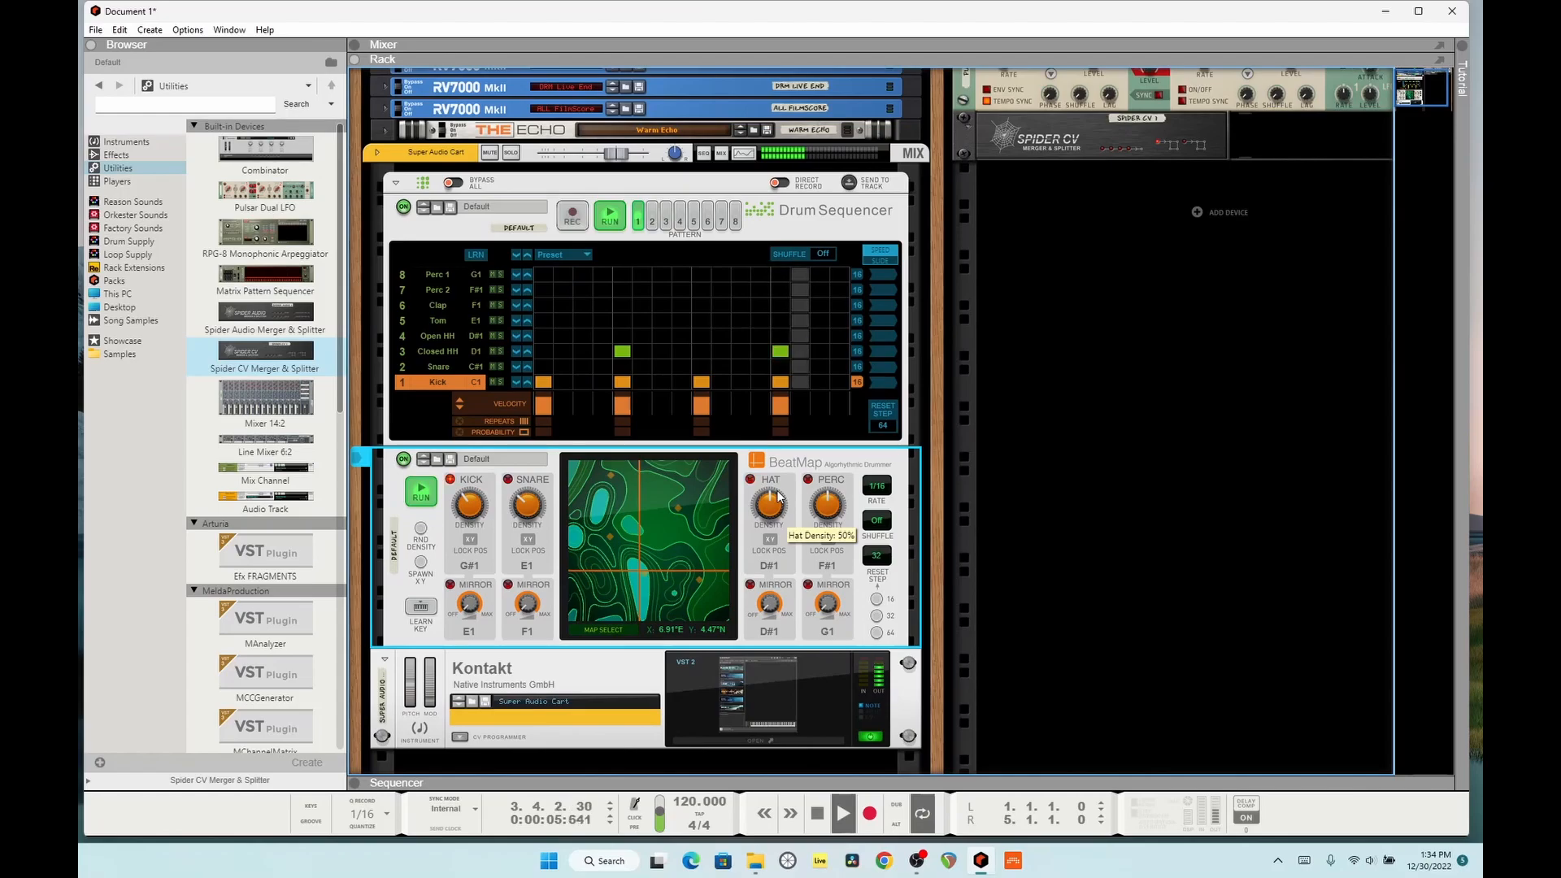
scroll(1179, 329, up, 2)
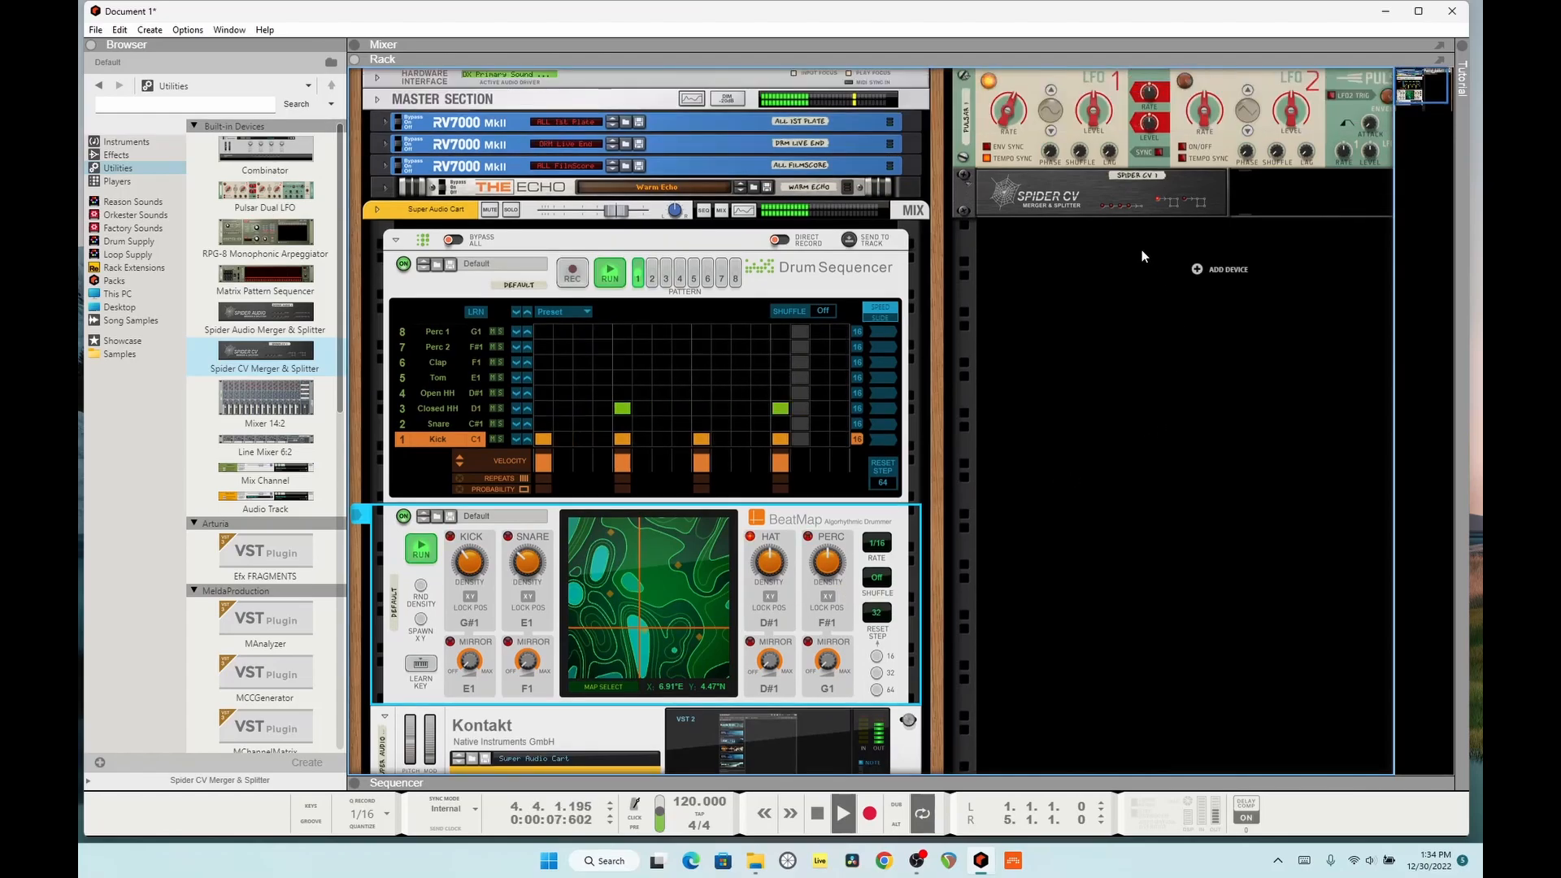
click(1007, 134)
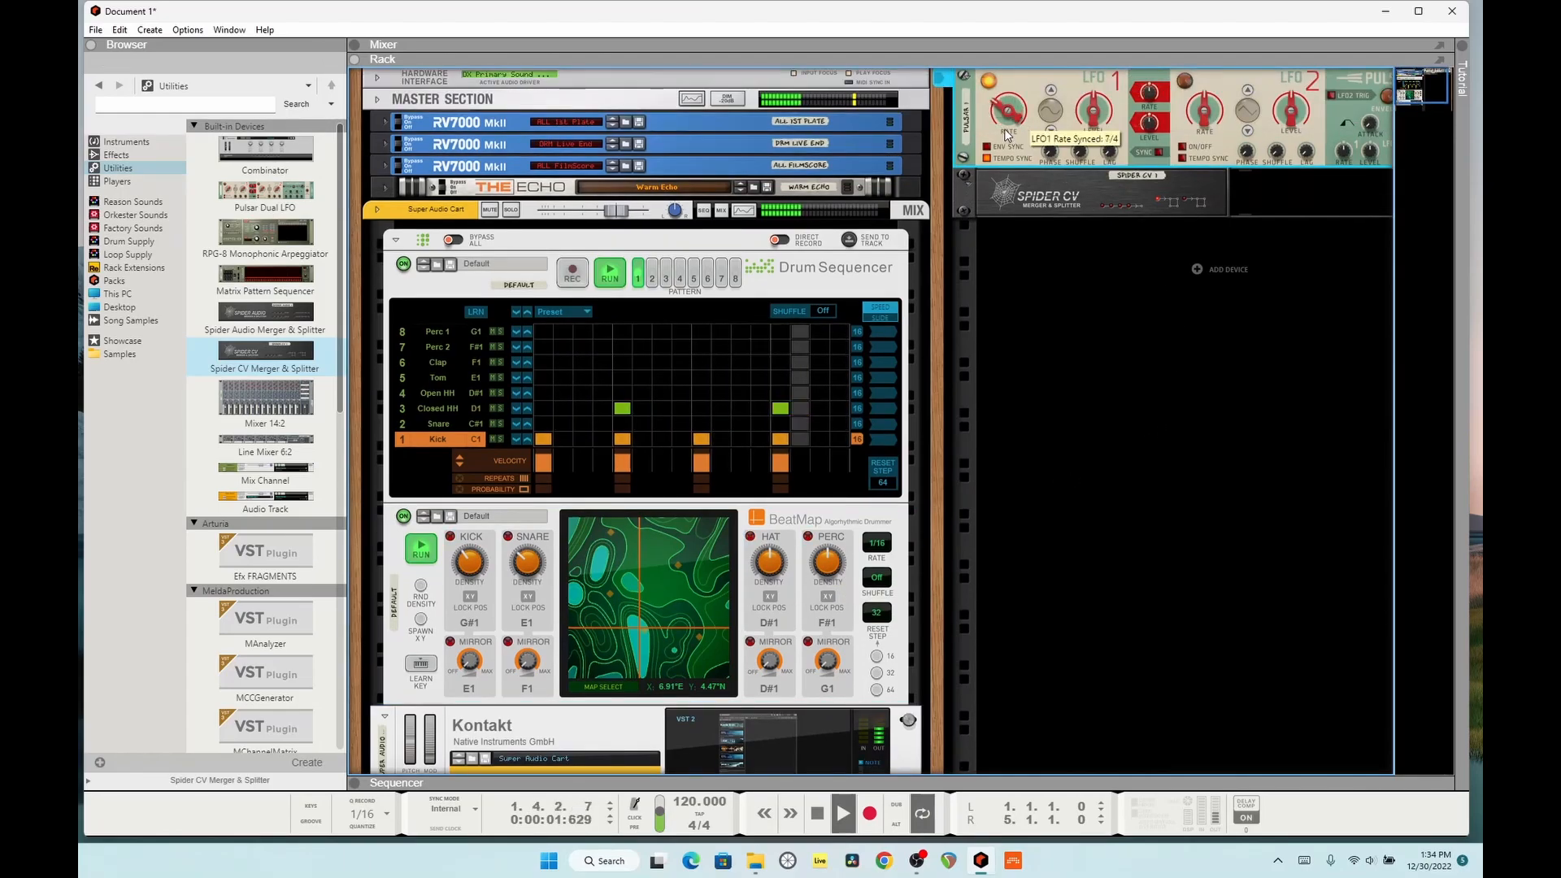
key(Tab)
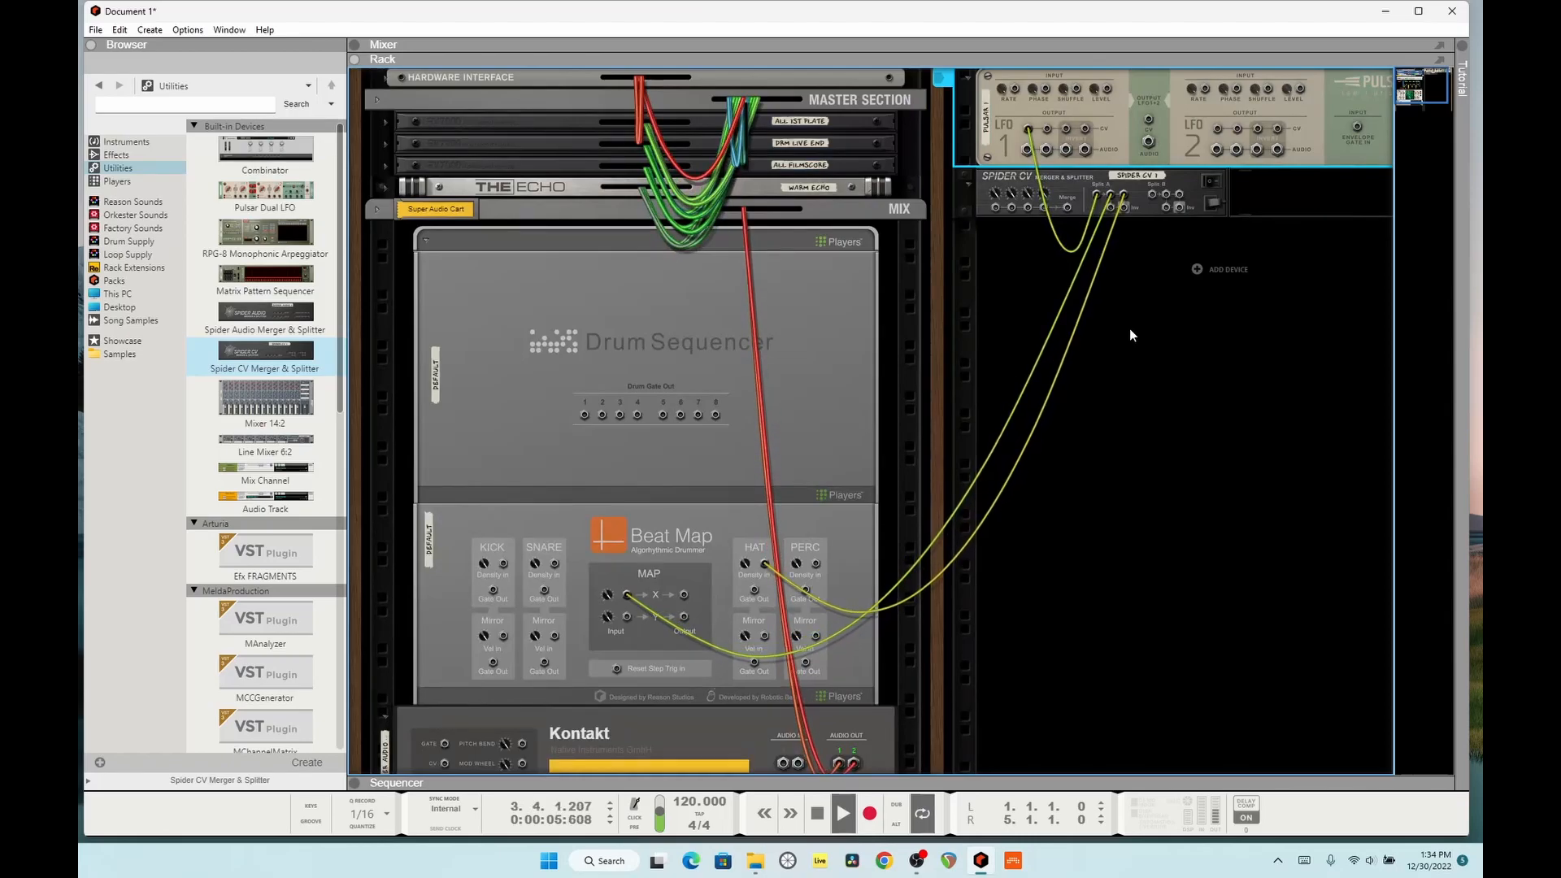
key(Tab)
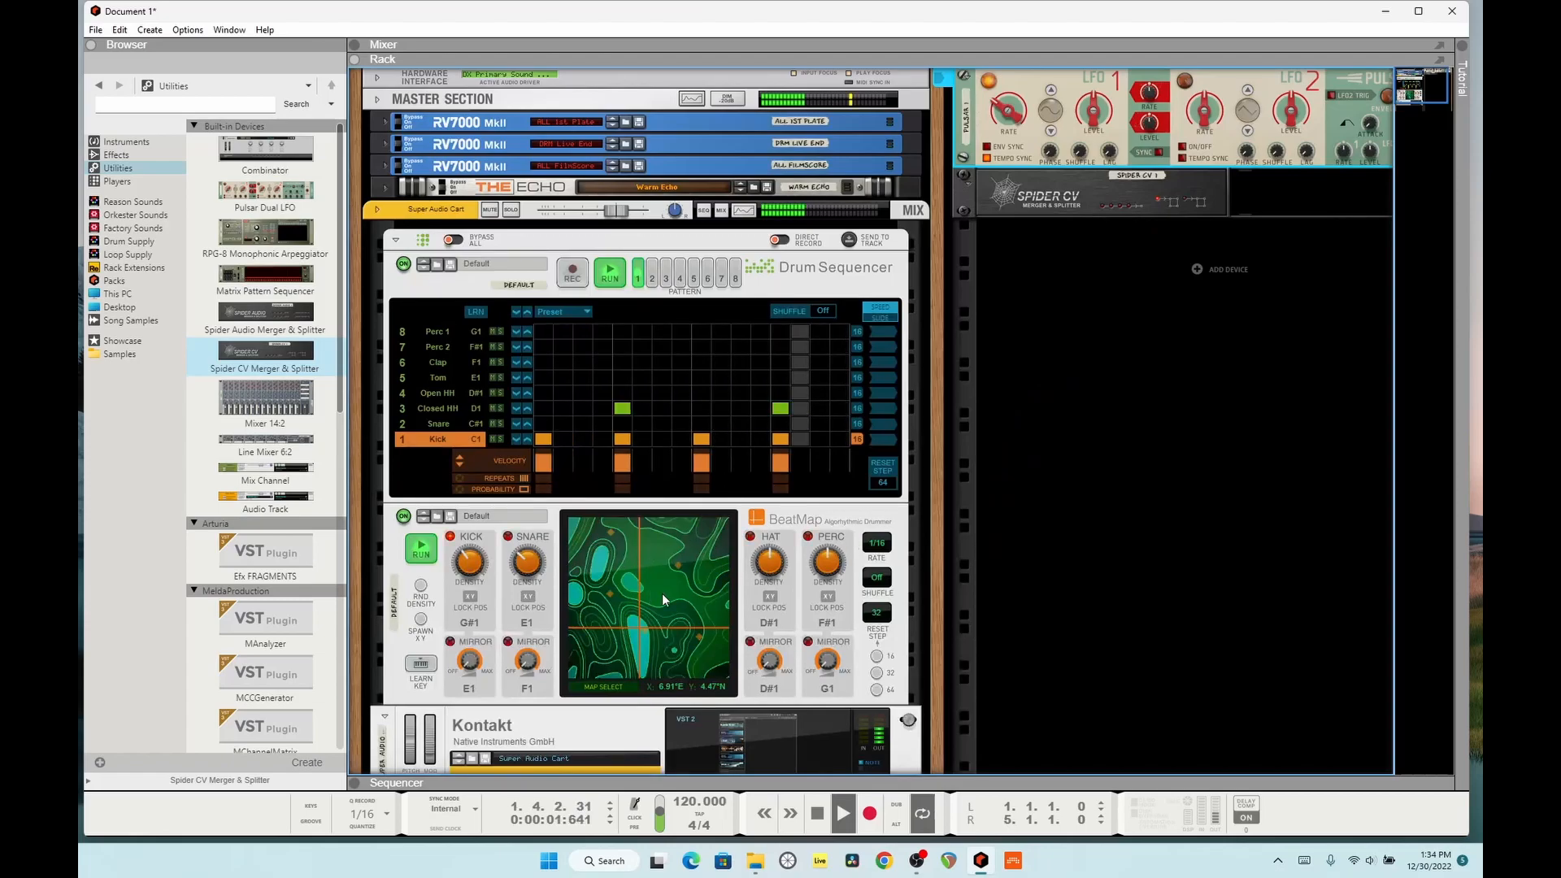
key(space)
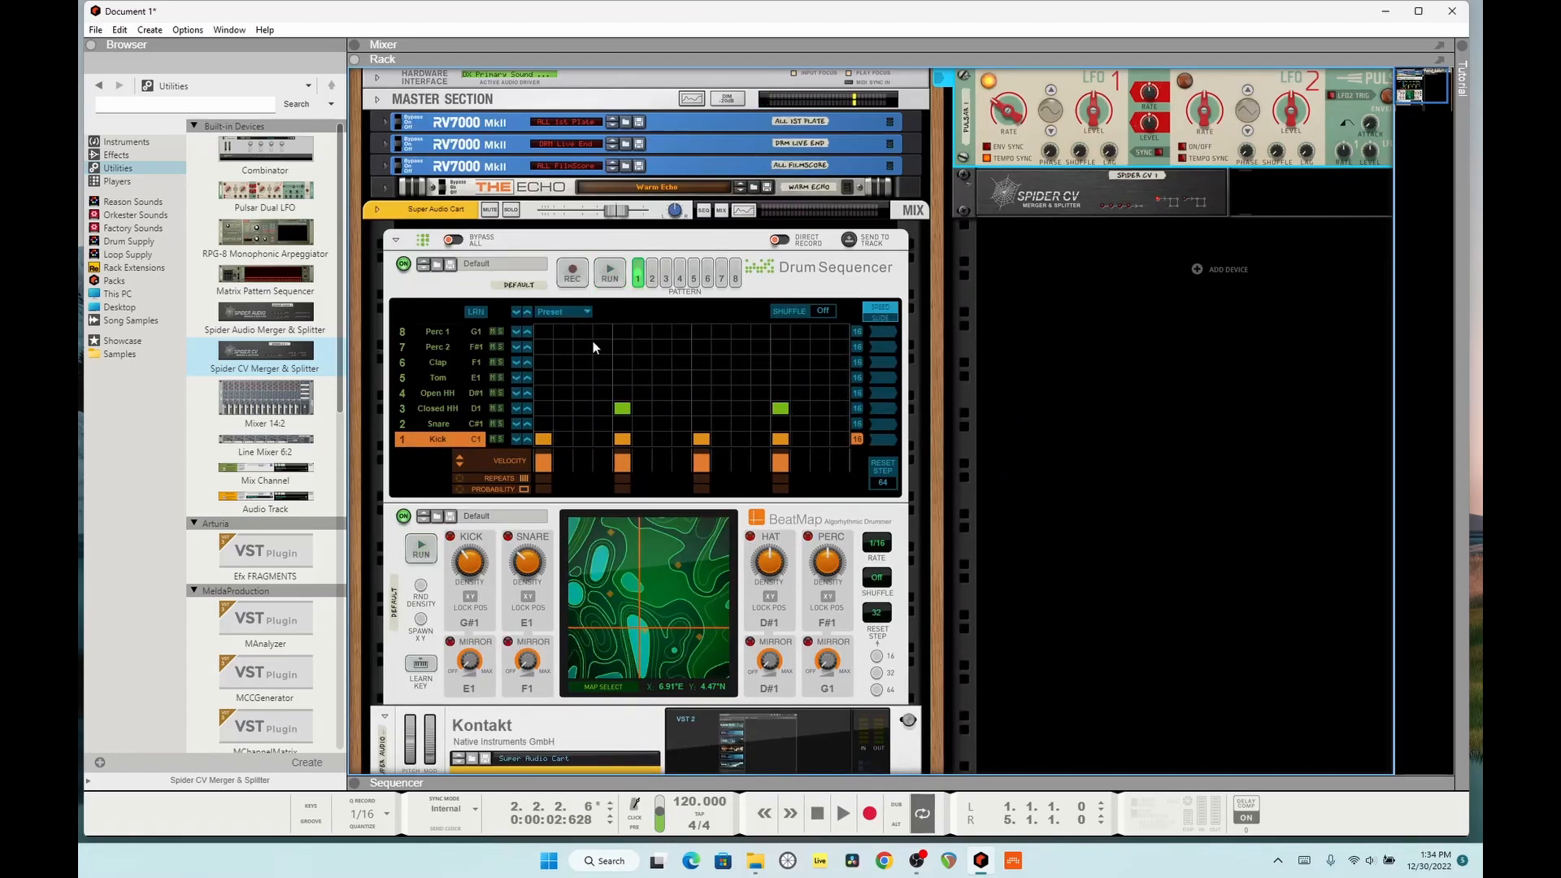
Step: Combine the Drum Sequencer, BeatMap and Kontakt devices into a Combinator, show its Editor and hide its devices
click(542, 285)
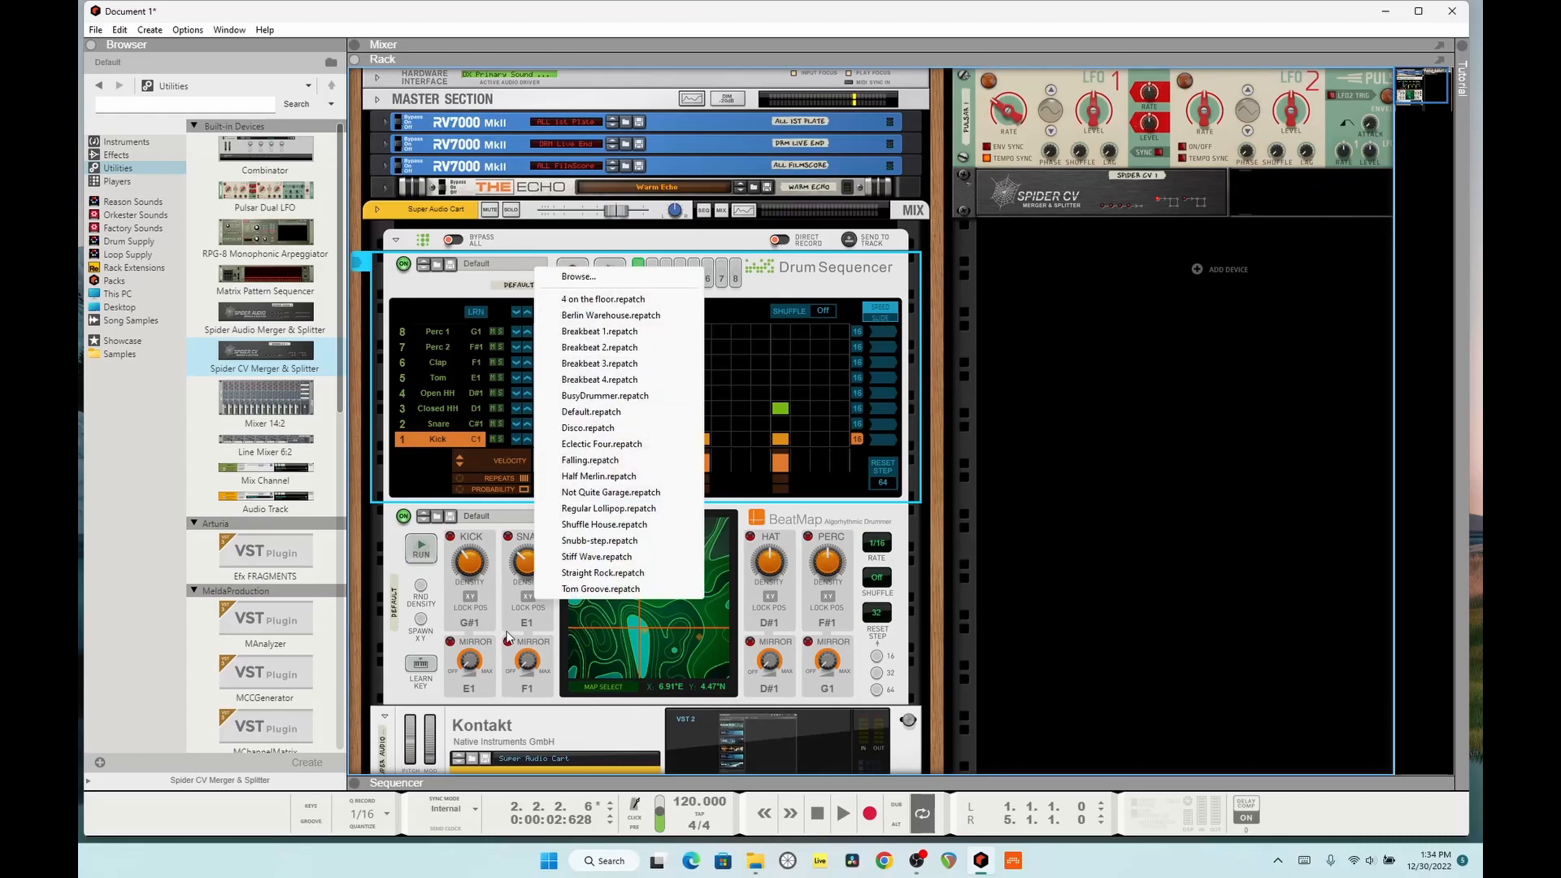
right_click(547, 739)
click(601, 582)
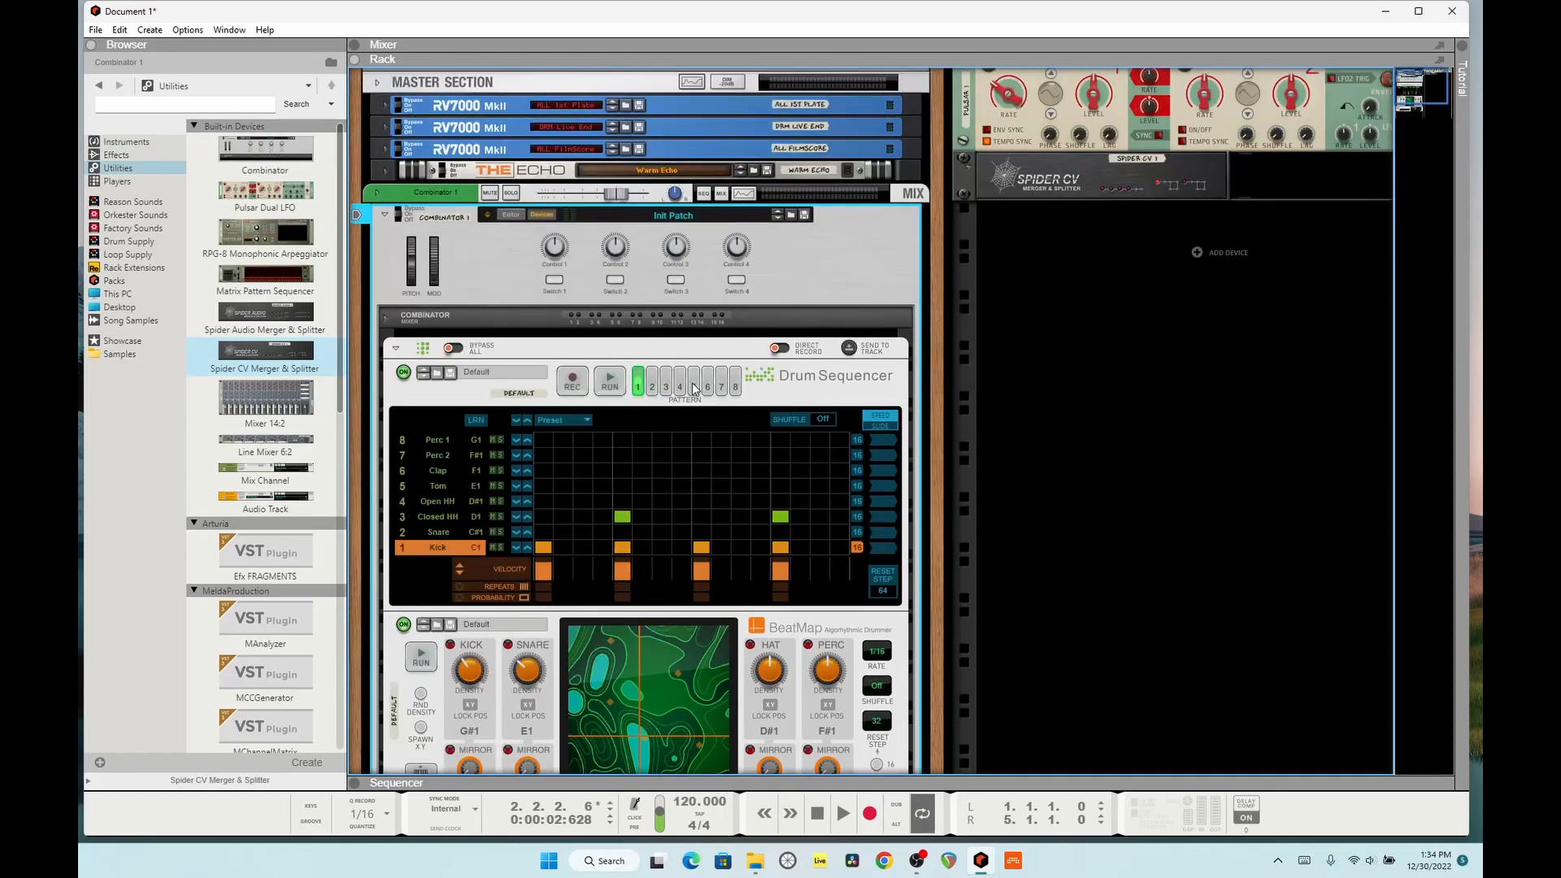
click(542, 215)
click(511, 231)
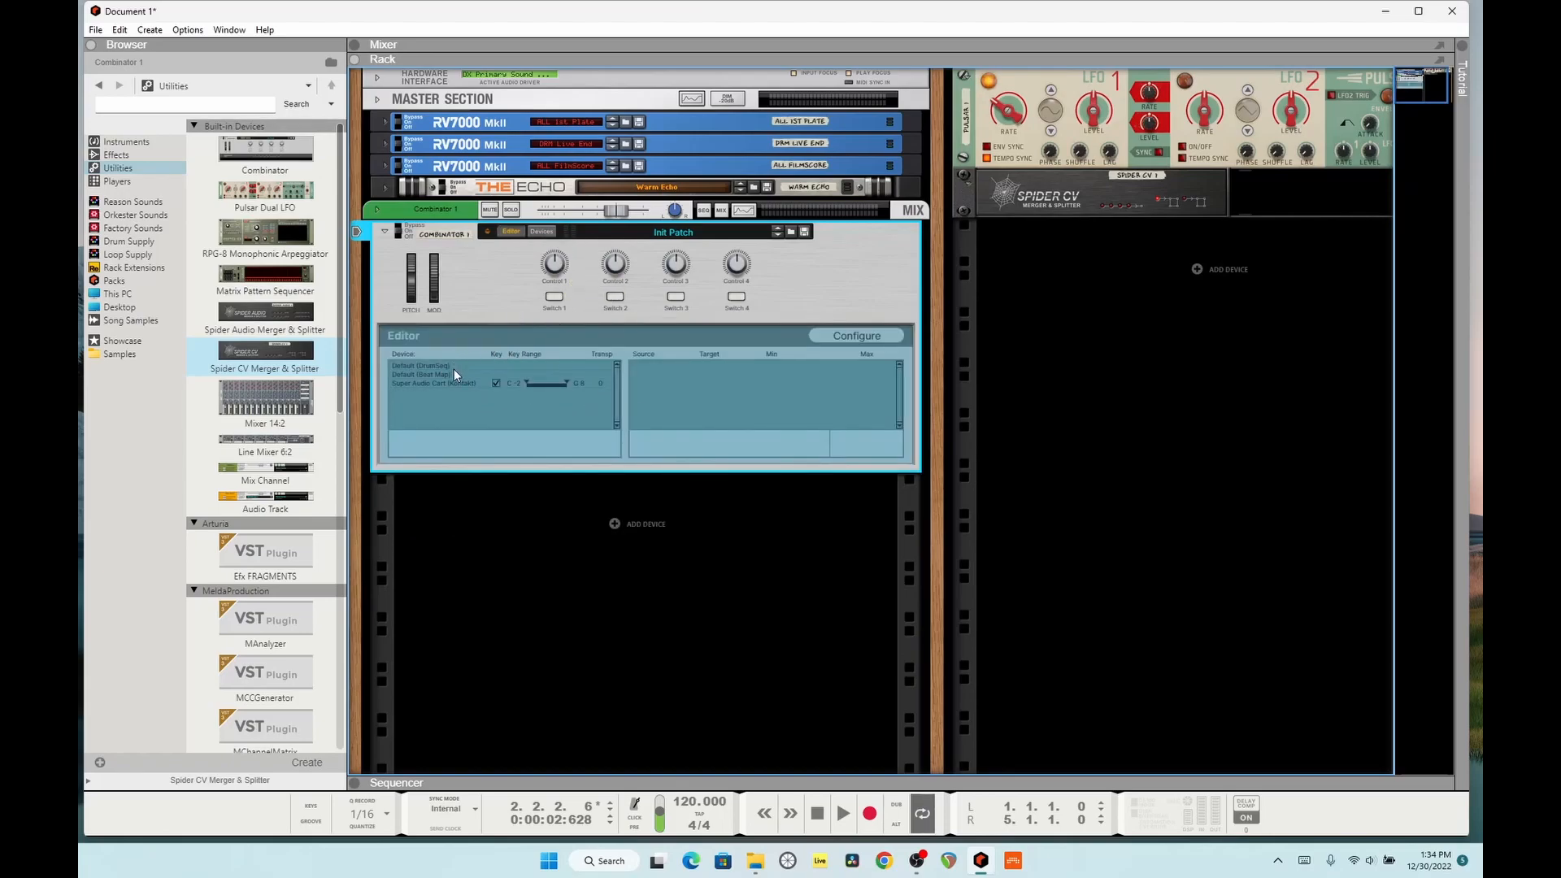
Step: In the Combinator Editor, map Control 1 to BeatMap's Kick Density
click(426, 366)
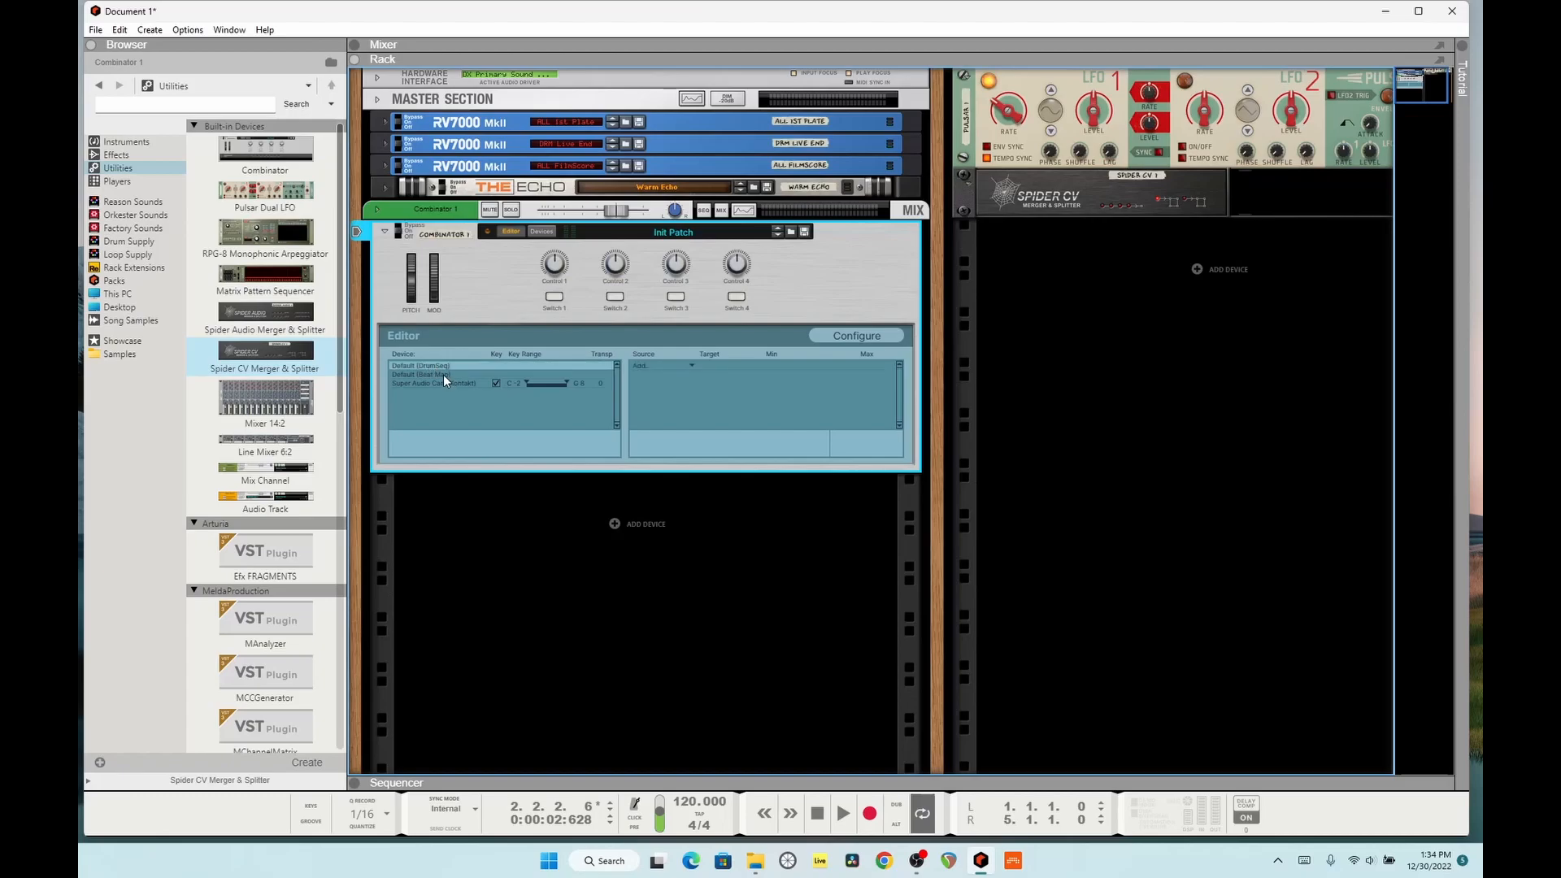
click(442, 374)
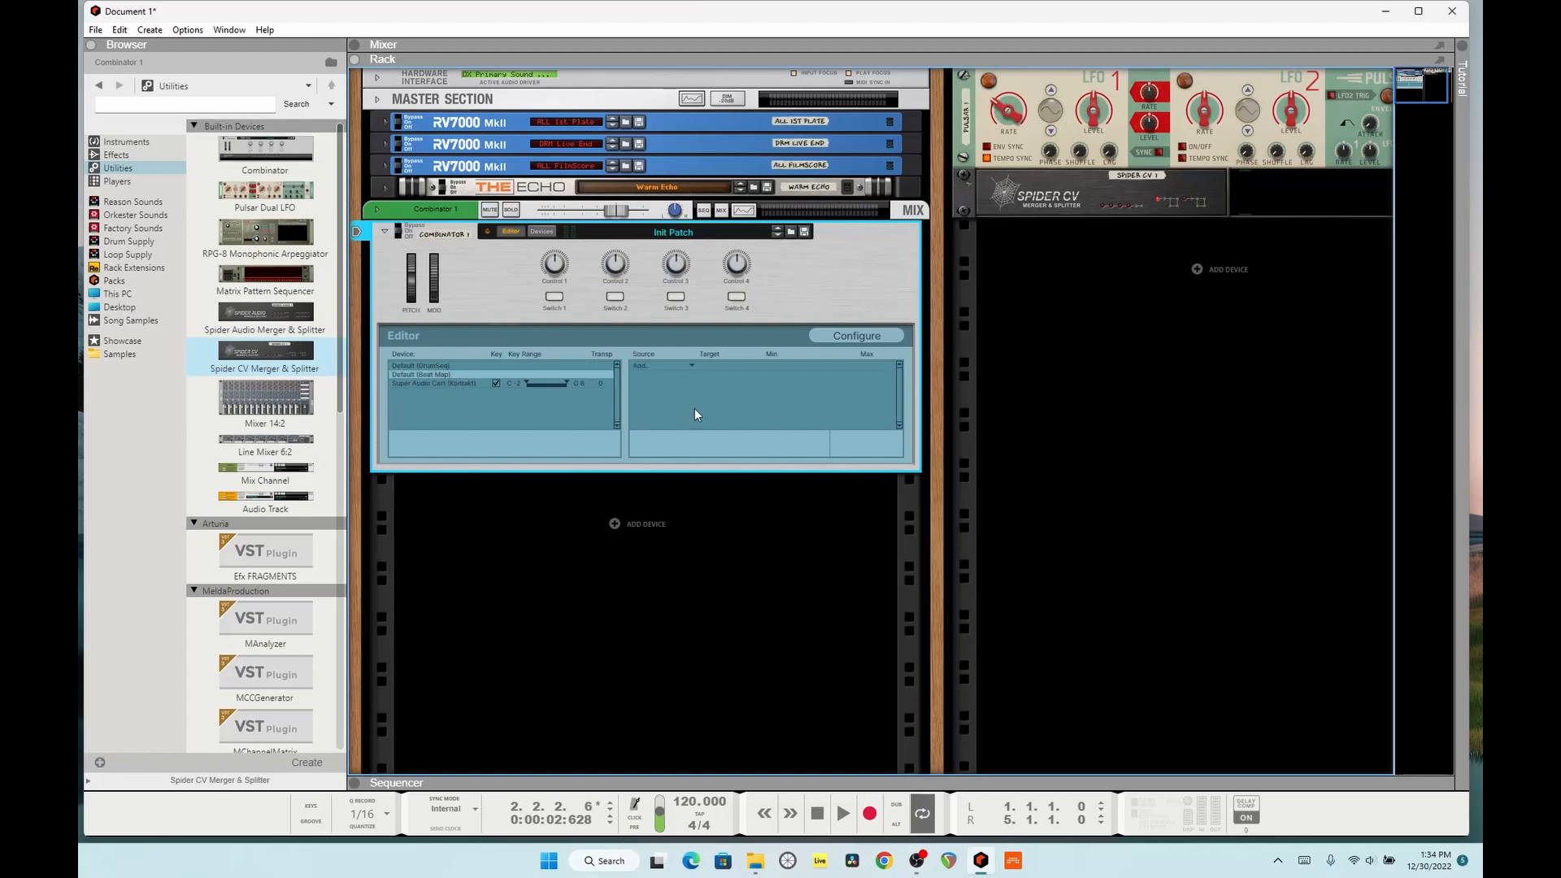
click(651, 363)
click(673, 379)
click(728, 368)
click(756, 366)
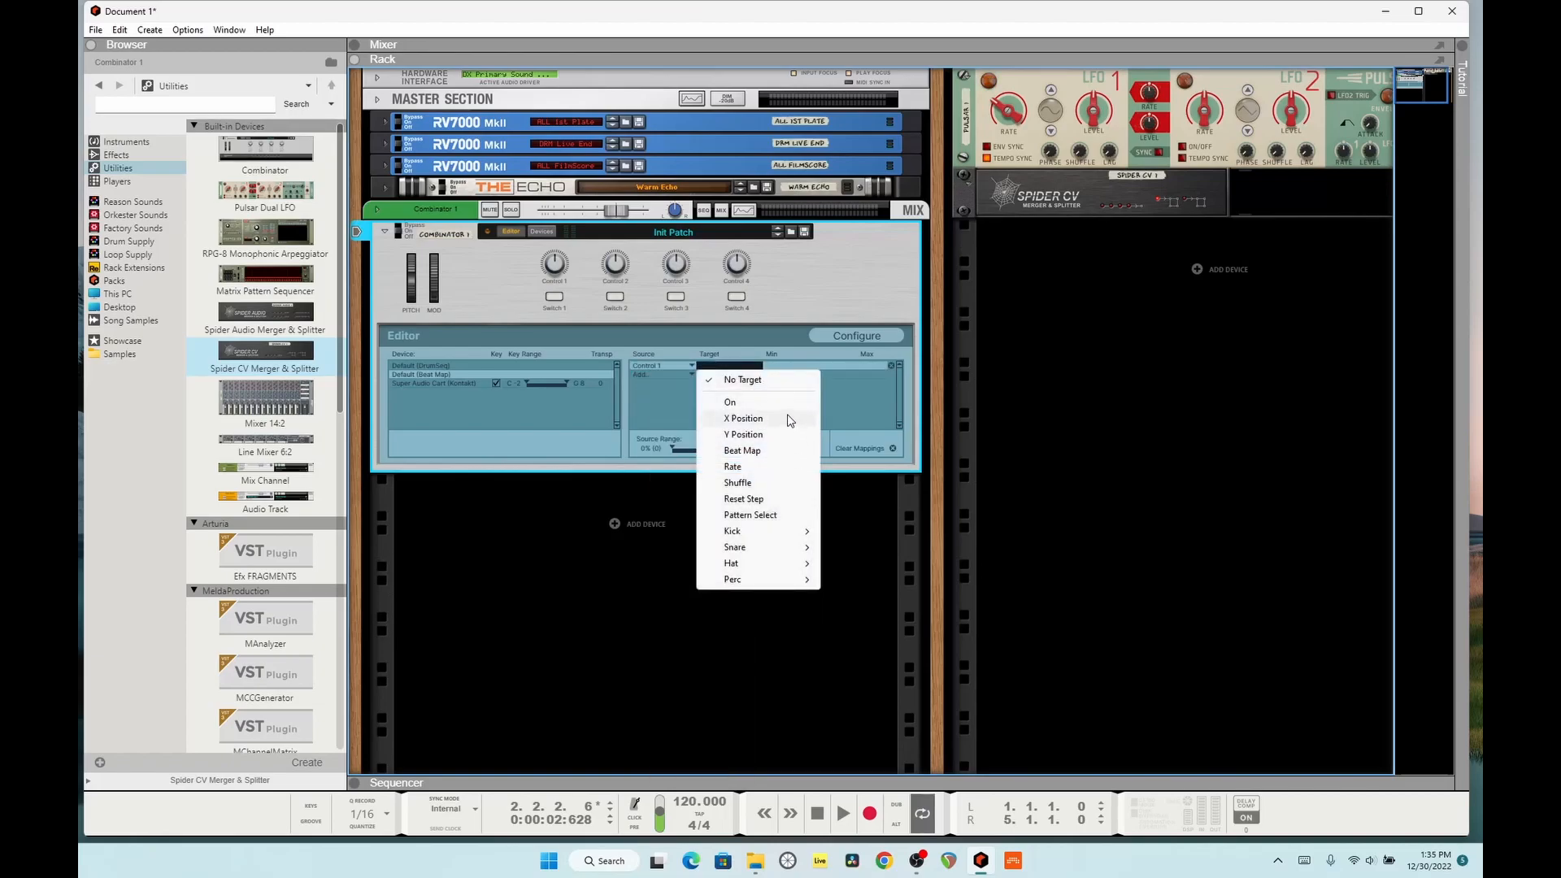
mouse_move(780, 541)
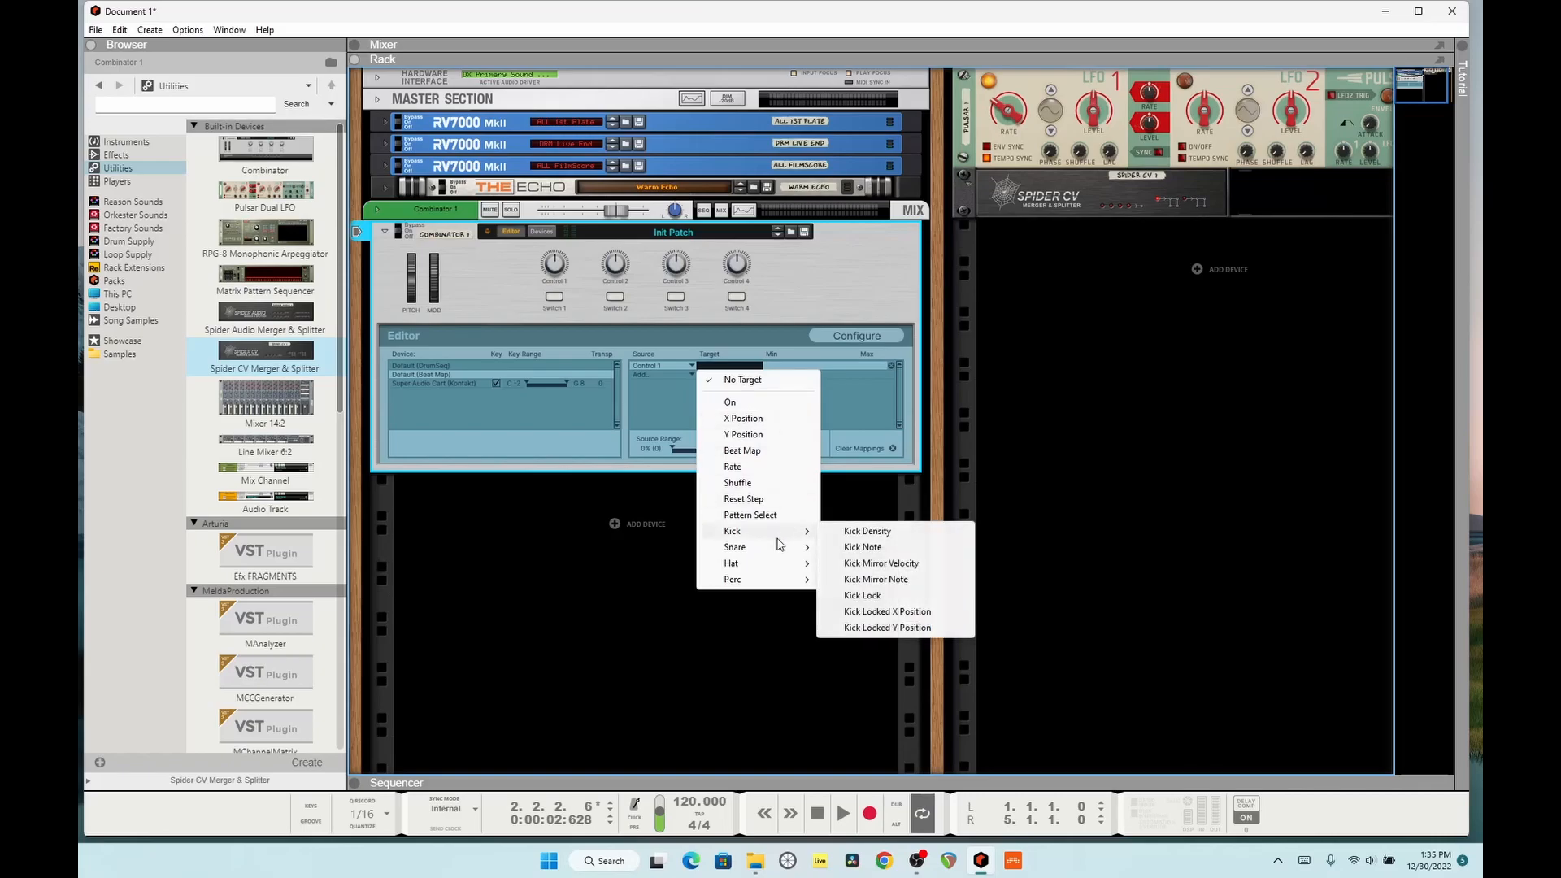
click(869, 531)
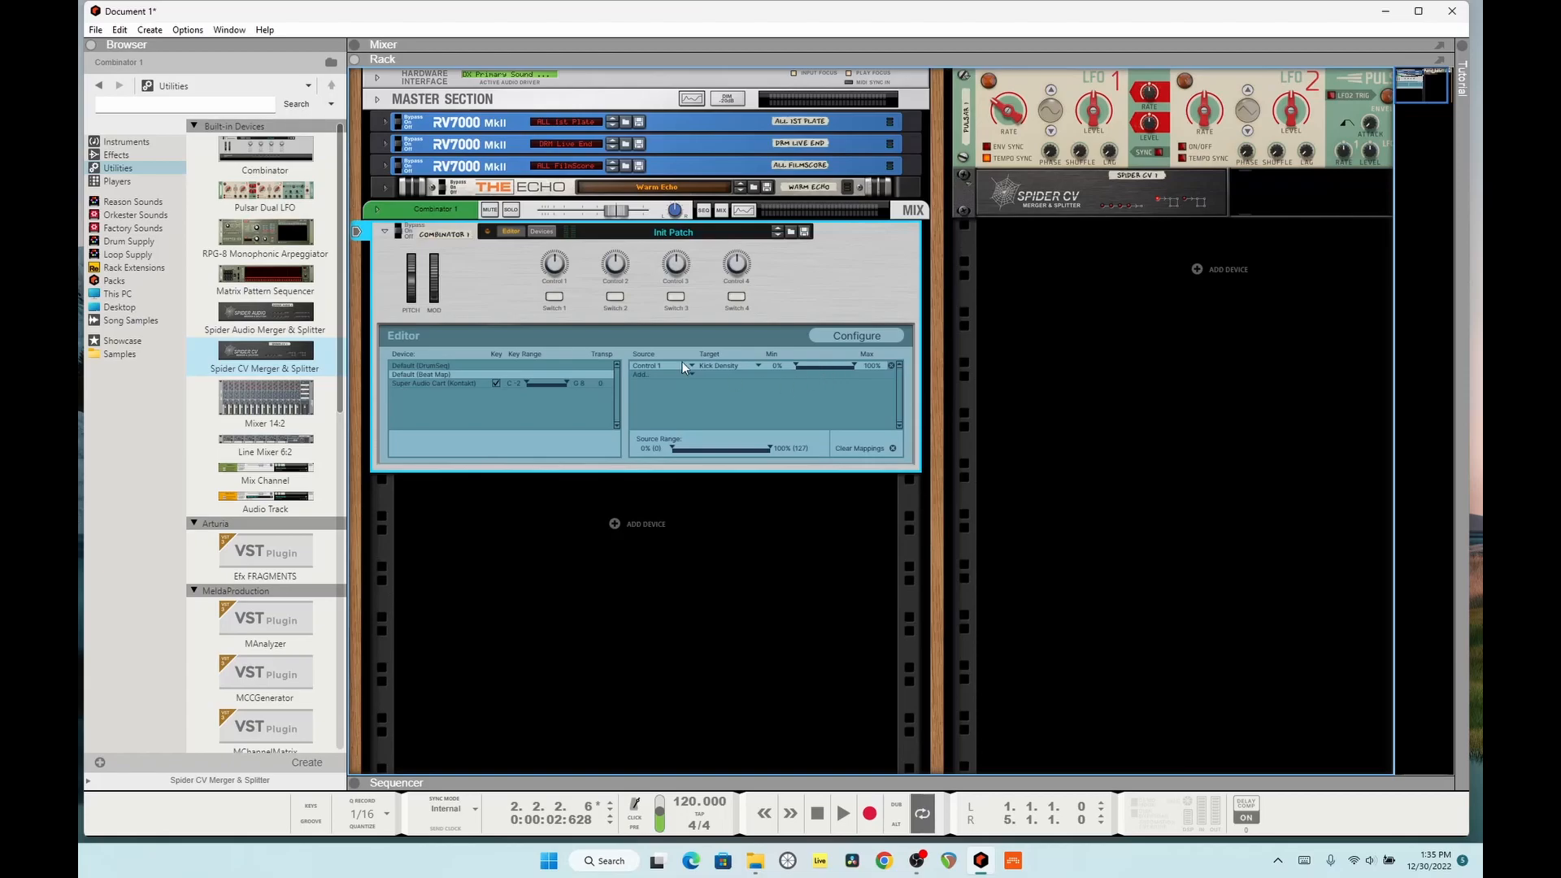
Step: Show the Combinator's devices, play the song and turn Control 1 to about 48 to test the Kick Density mapping
scroll(547, 227, down, 3)
key(Tab)
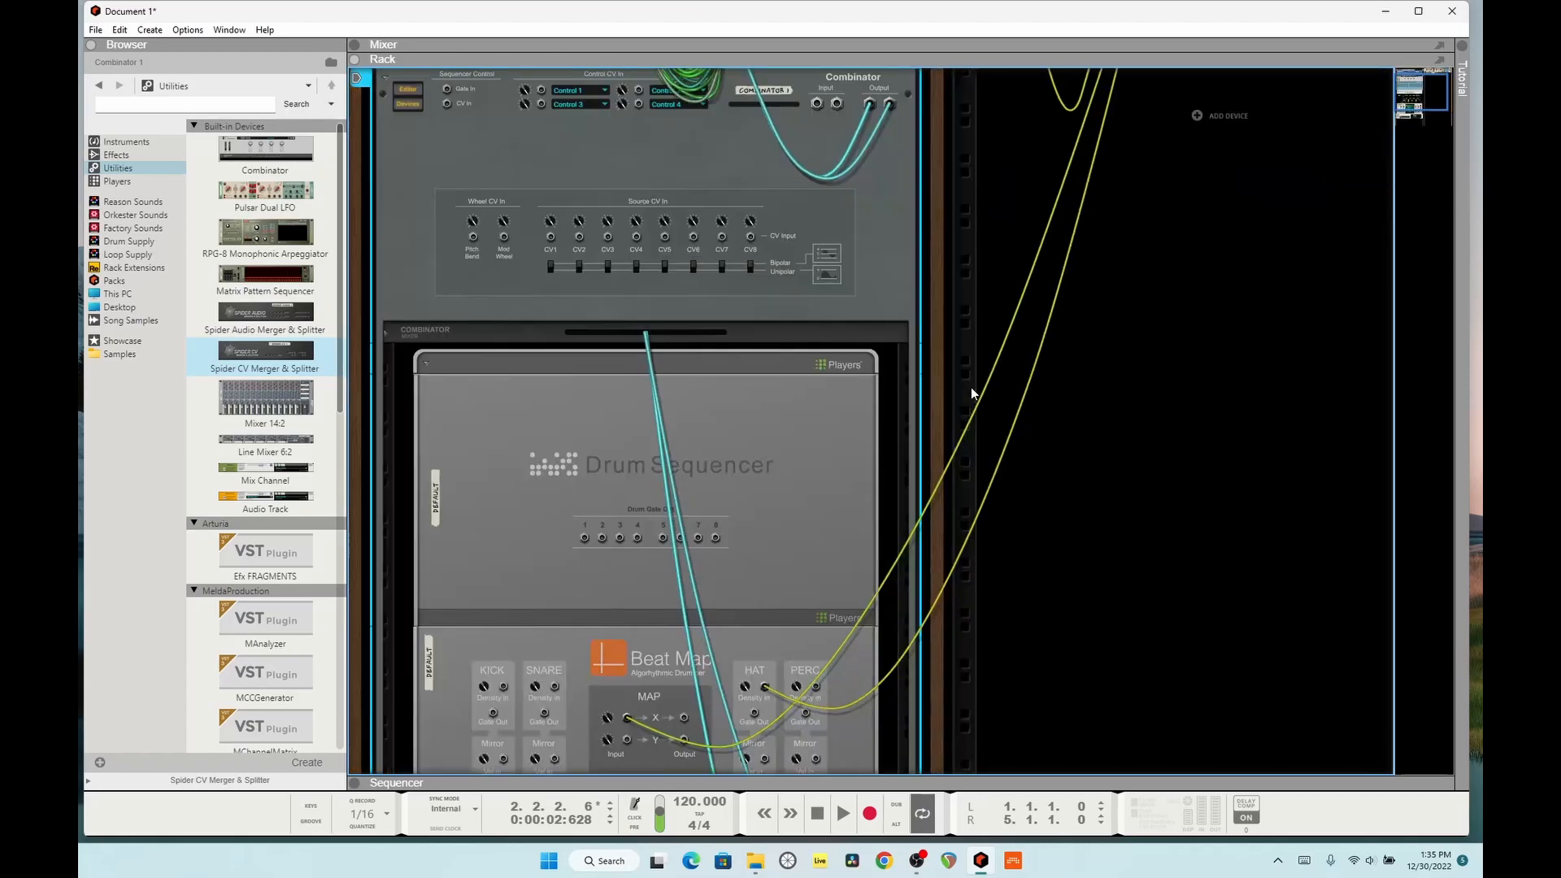
key(Tab)
key(space)
scroll(967, 387, down, 3)
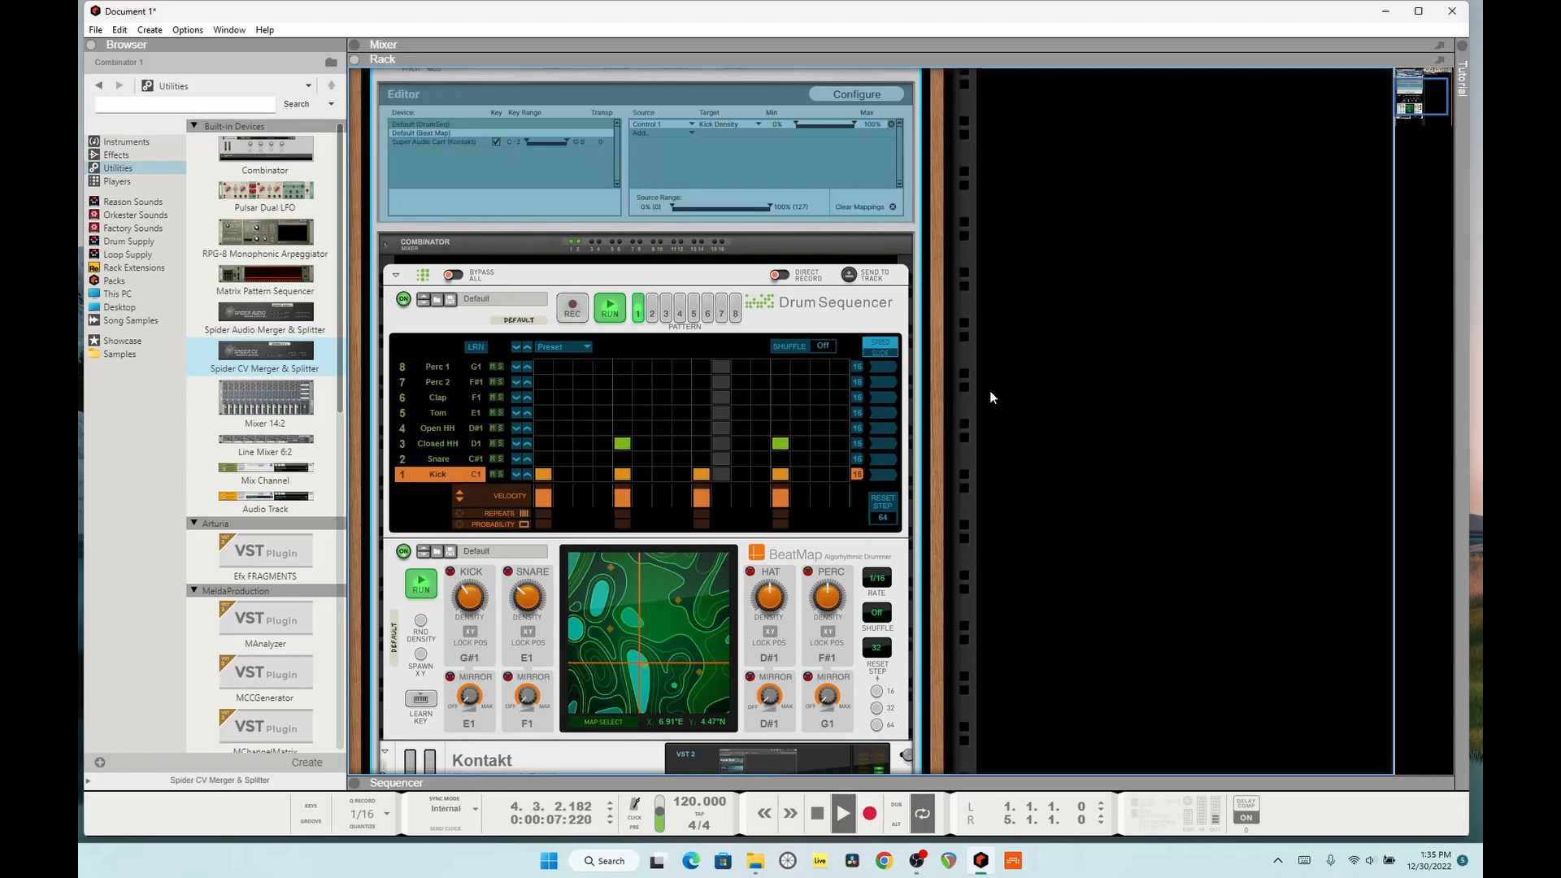
scroll(988, 390, up, 8)
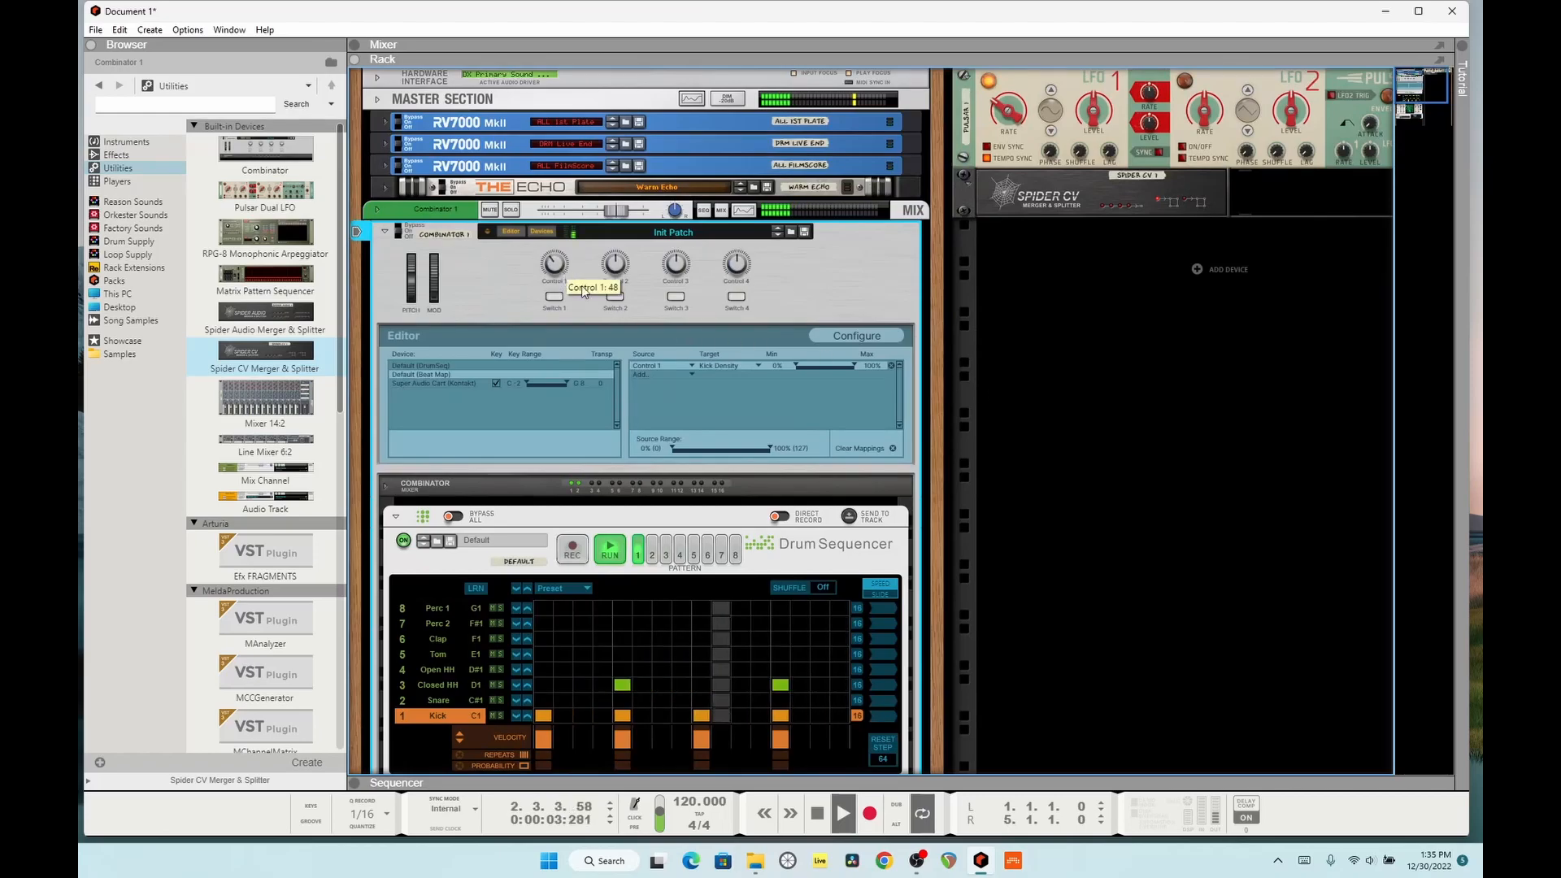
scroll(578, 284, down, 3)
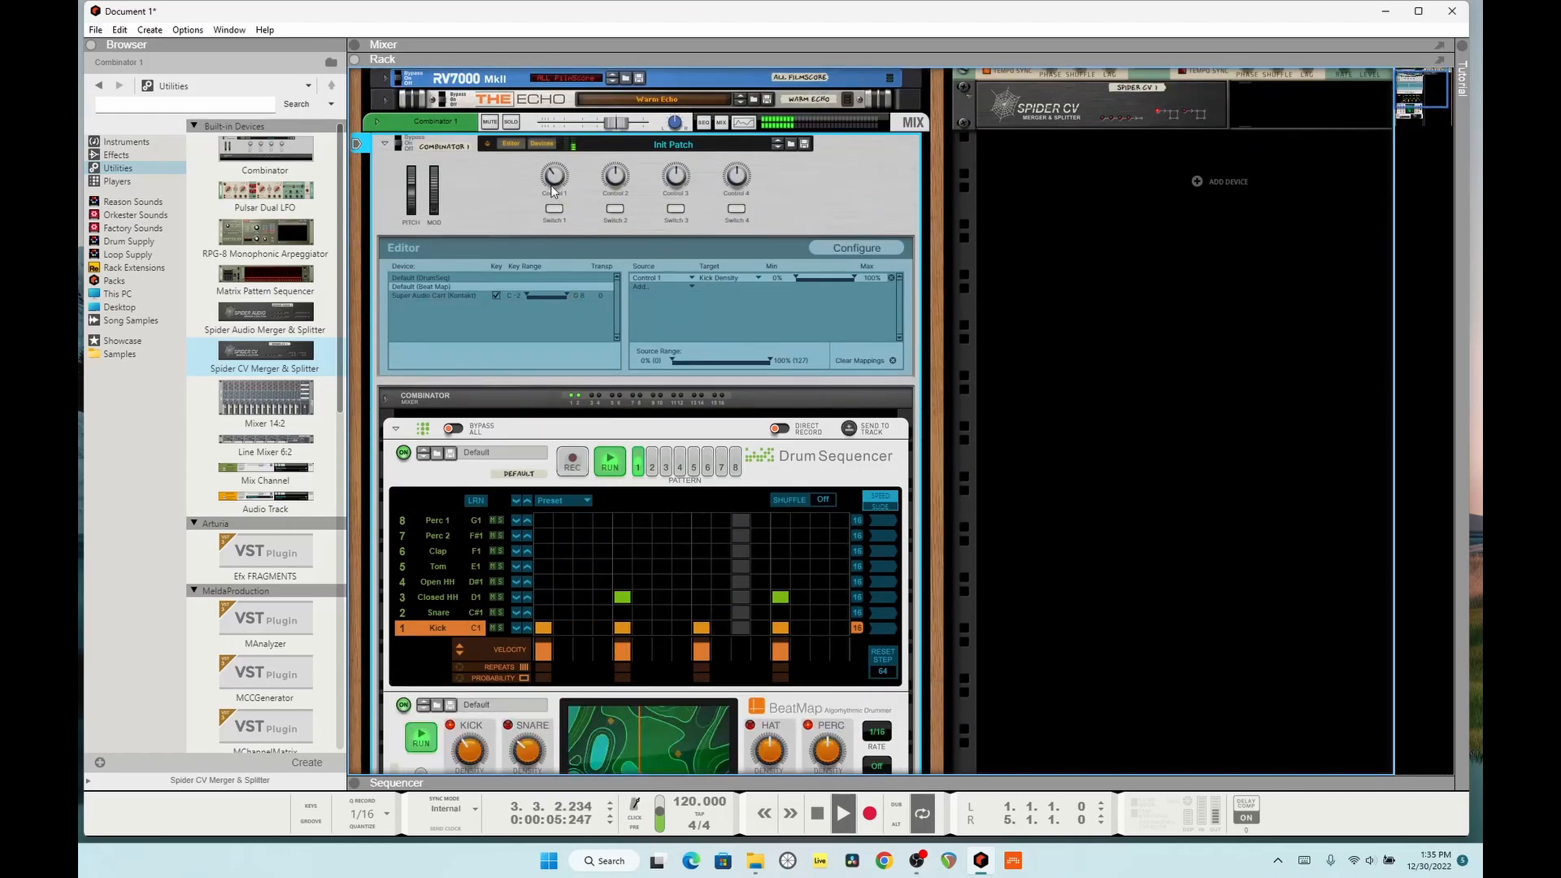
Step: Stop playback, move the first Spider CV Split A cable from BeatMap to the Combinator's CV1 input, and audition it
key(Tab)
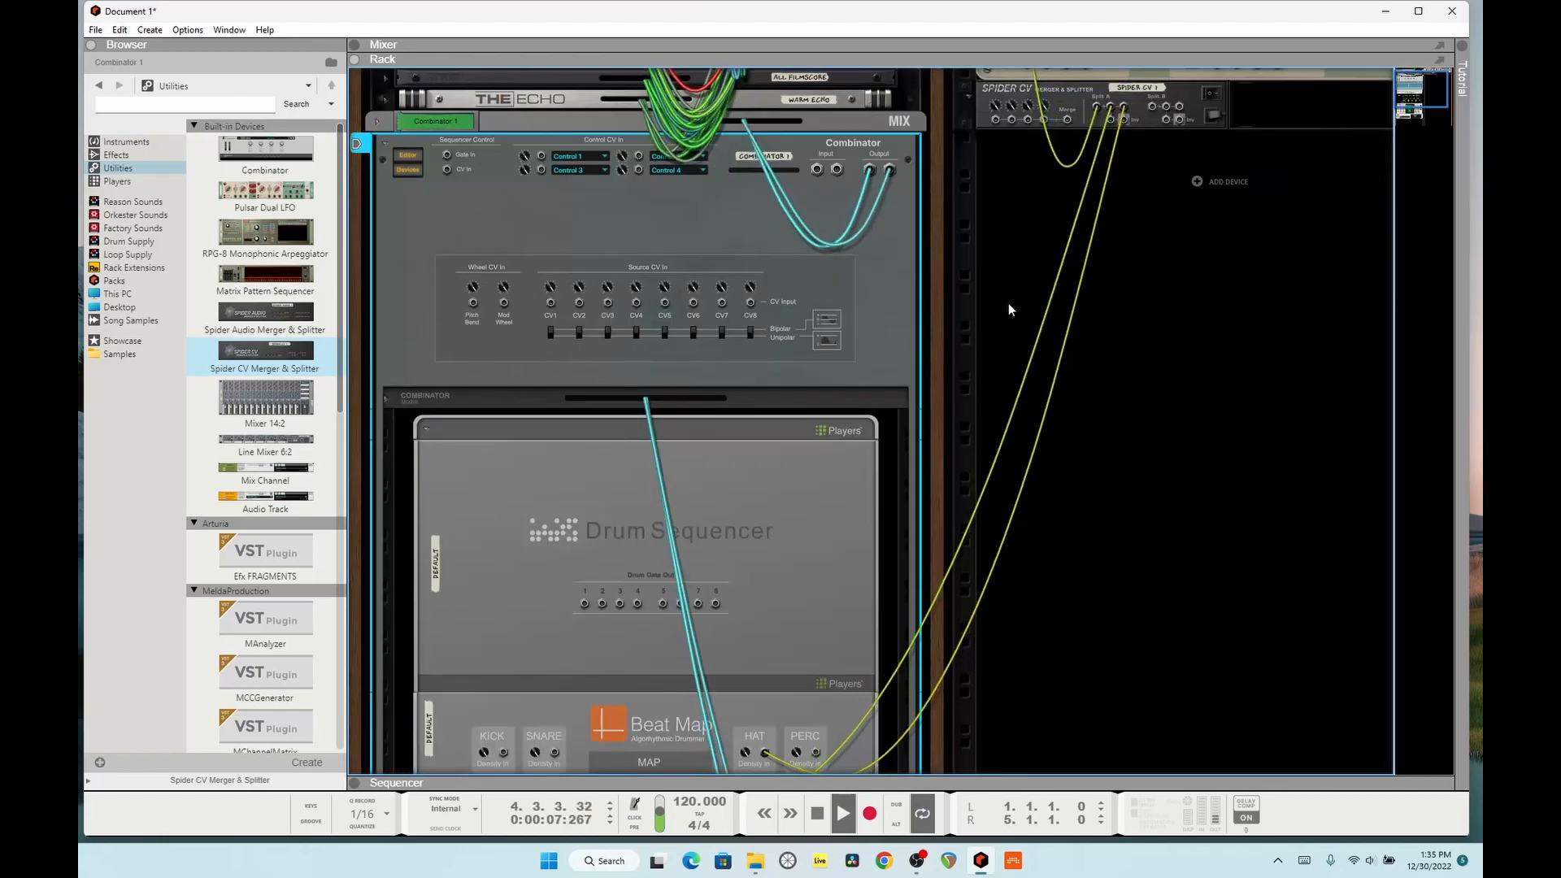
scroll(1002, 317, down, 3)
key(space)
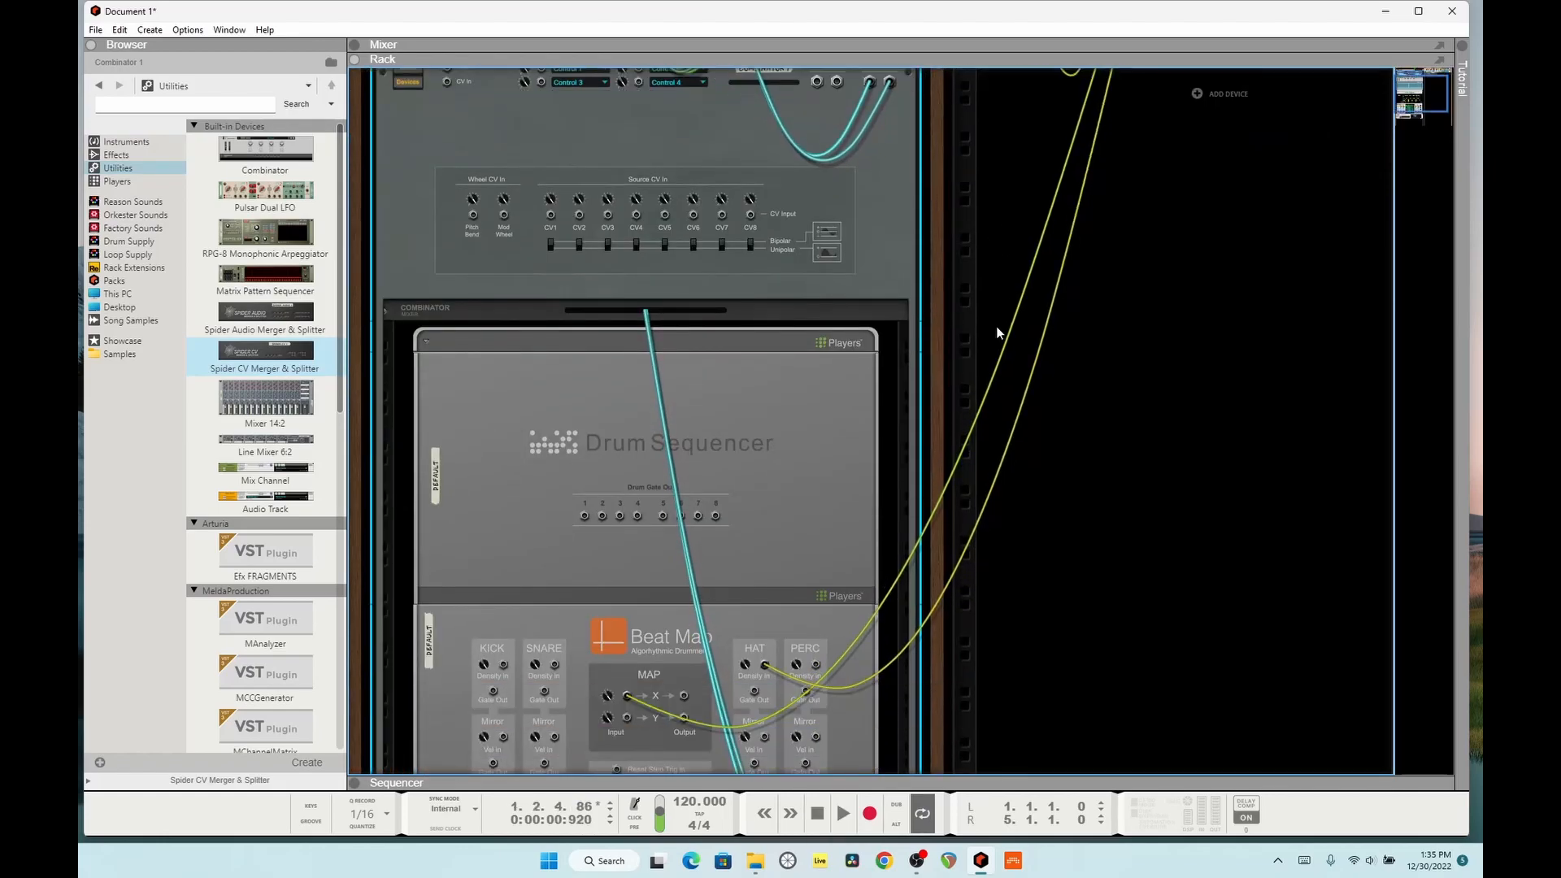
scroll(996, 325, up, 6)
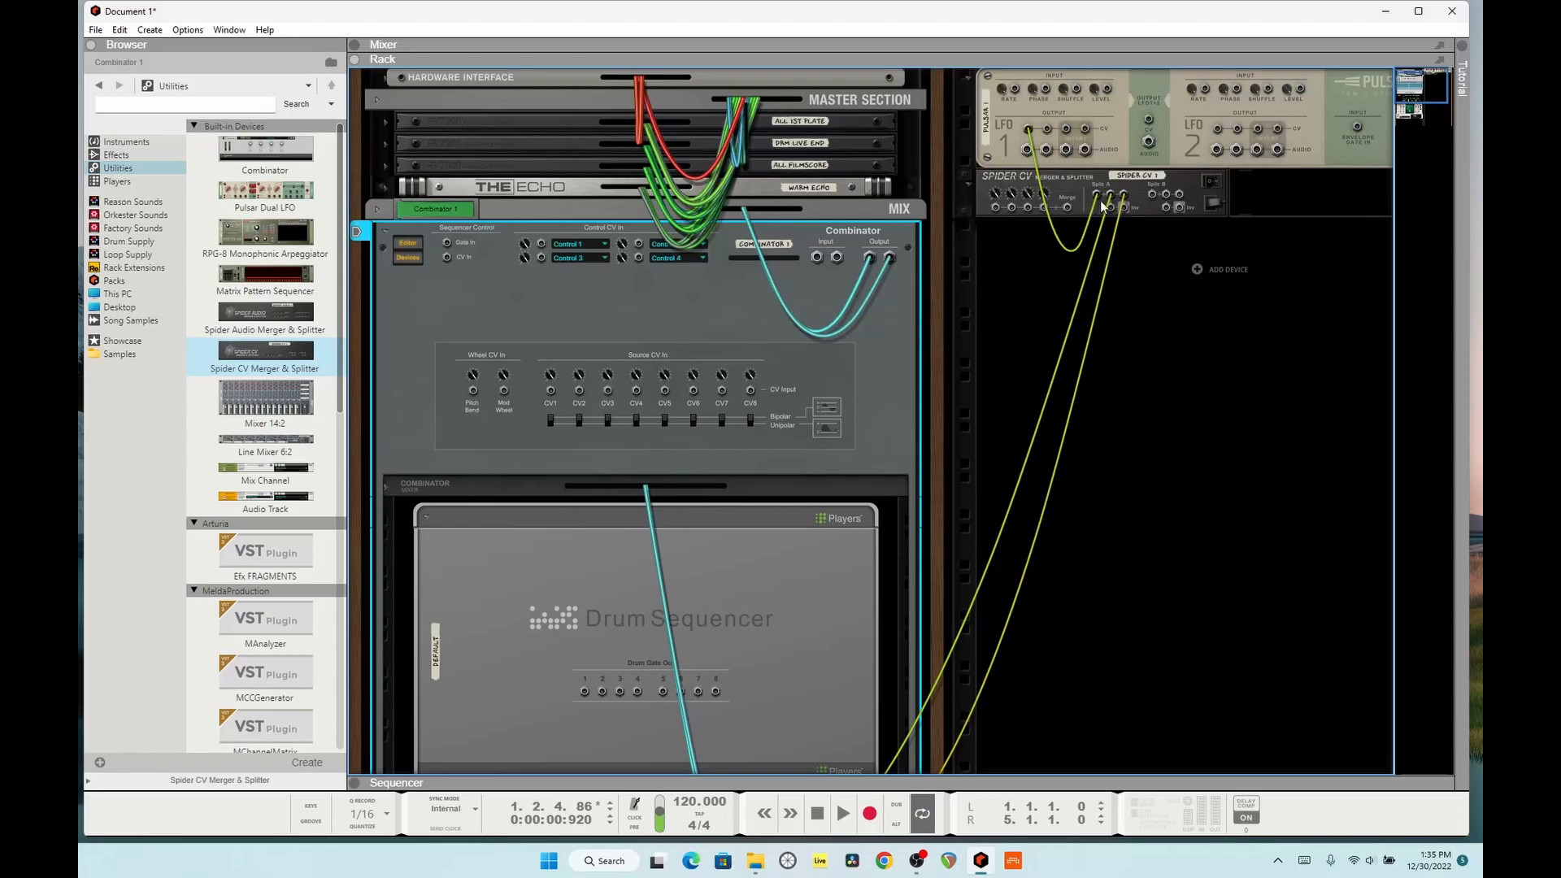
drag(1107, 201, 562, 389)
key(Tab)
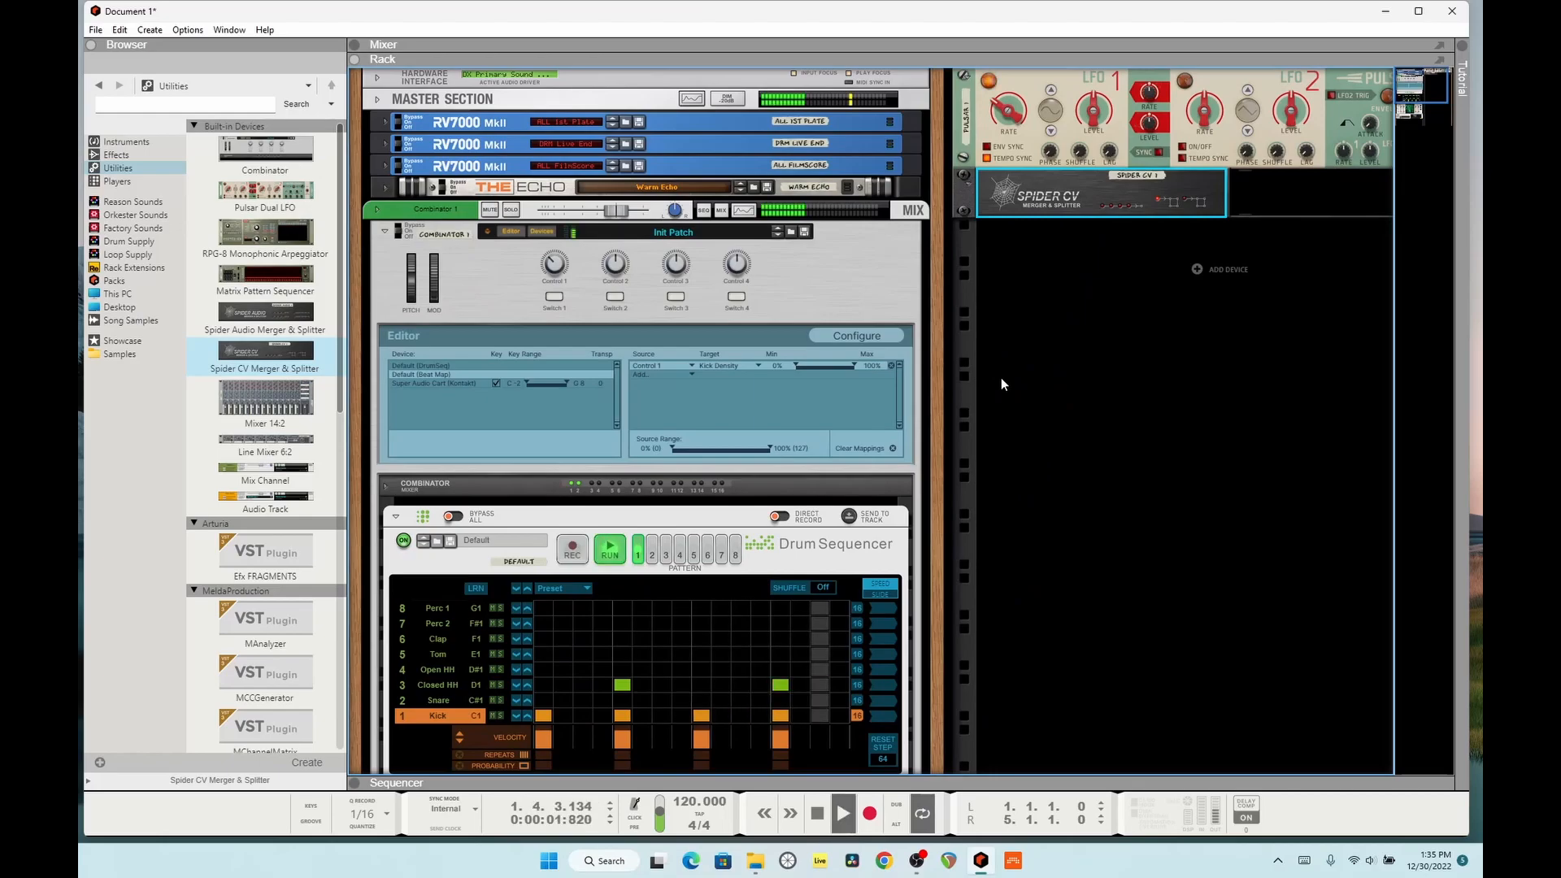
Step: Move the cable on Pulsar's LFO 1 from its first CV output to the third one and play the song
key(Tab)
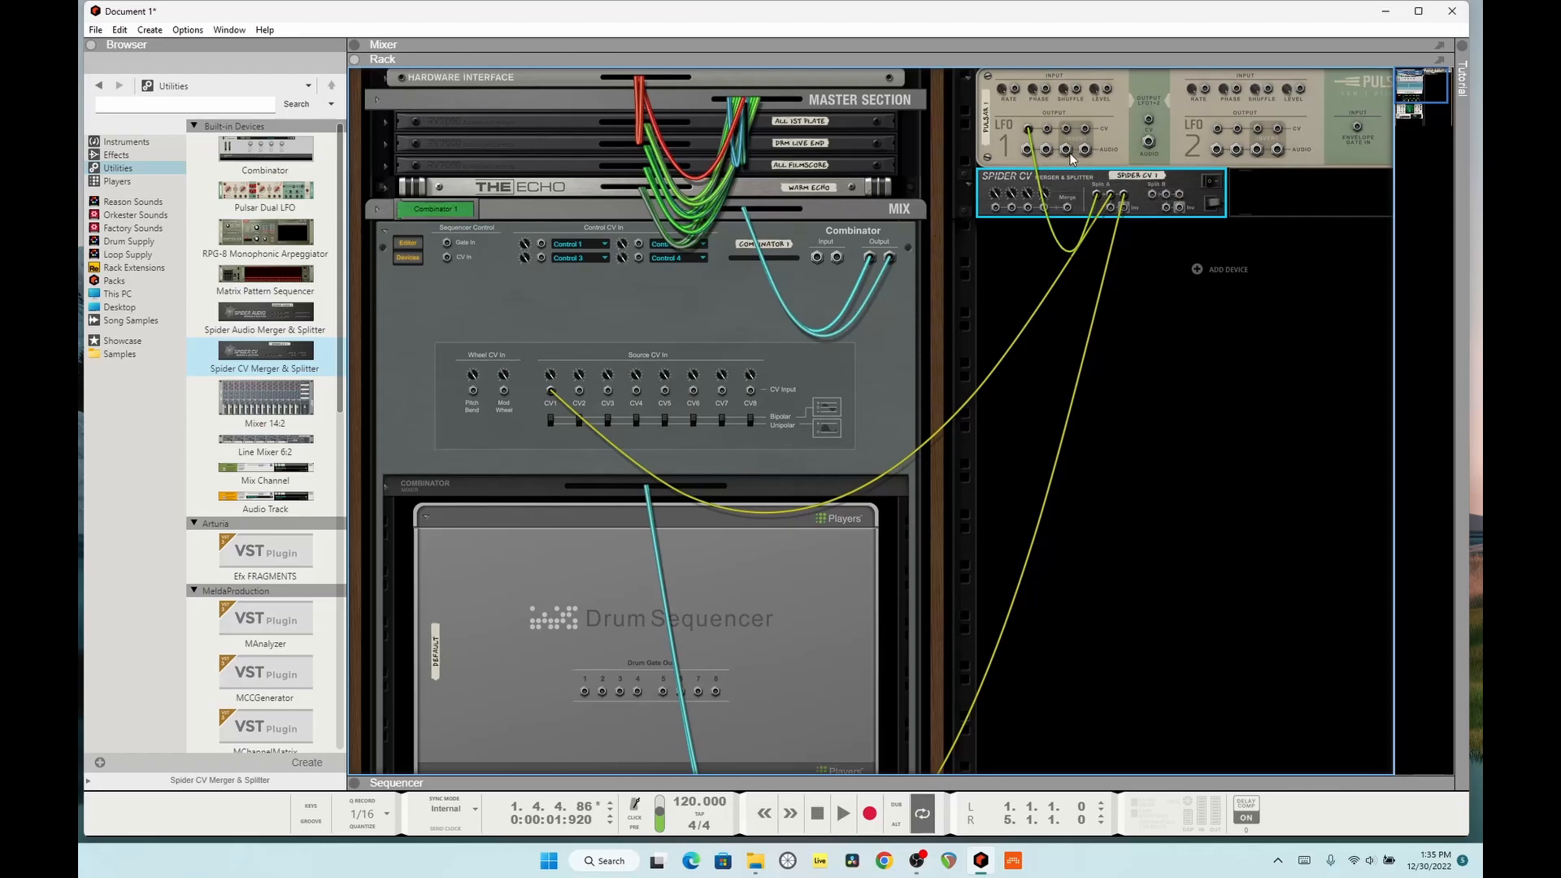
click(1026, 136)
drag(1028, 135, 1065, 129)
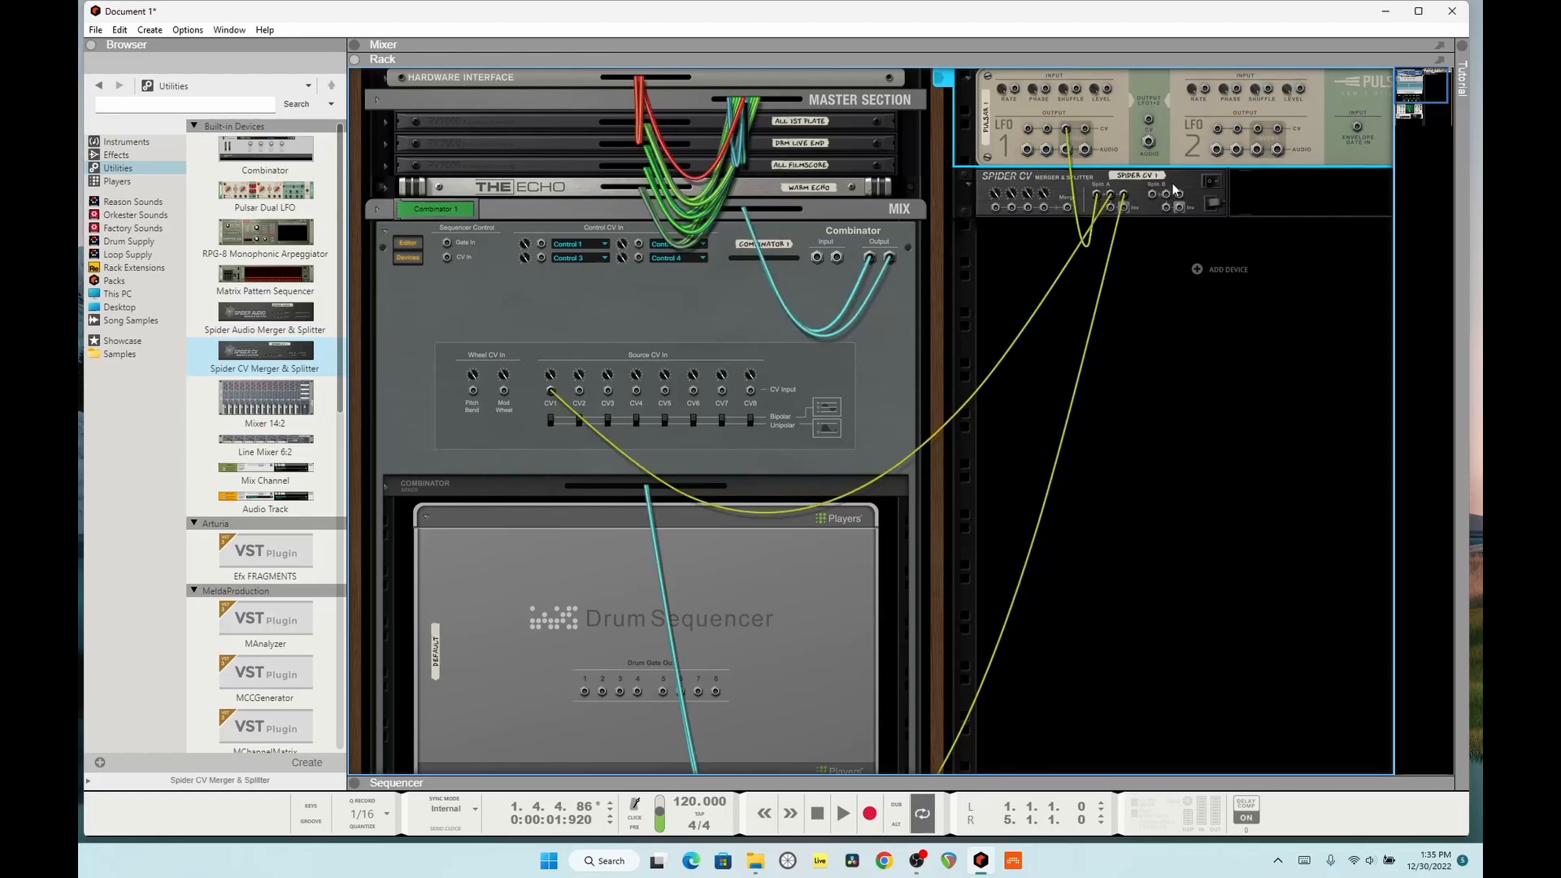
key(Tab)
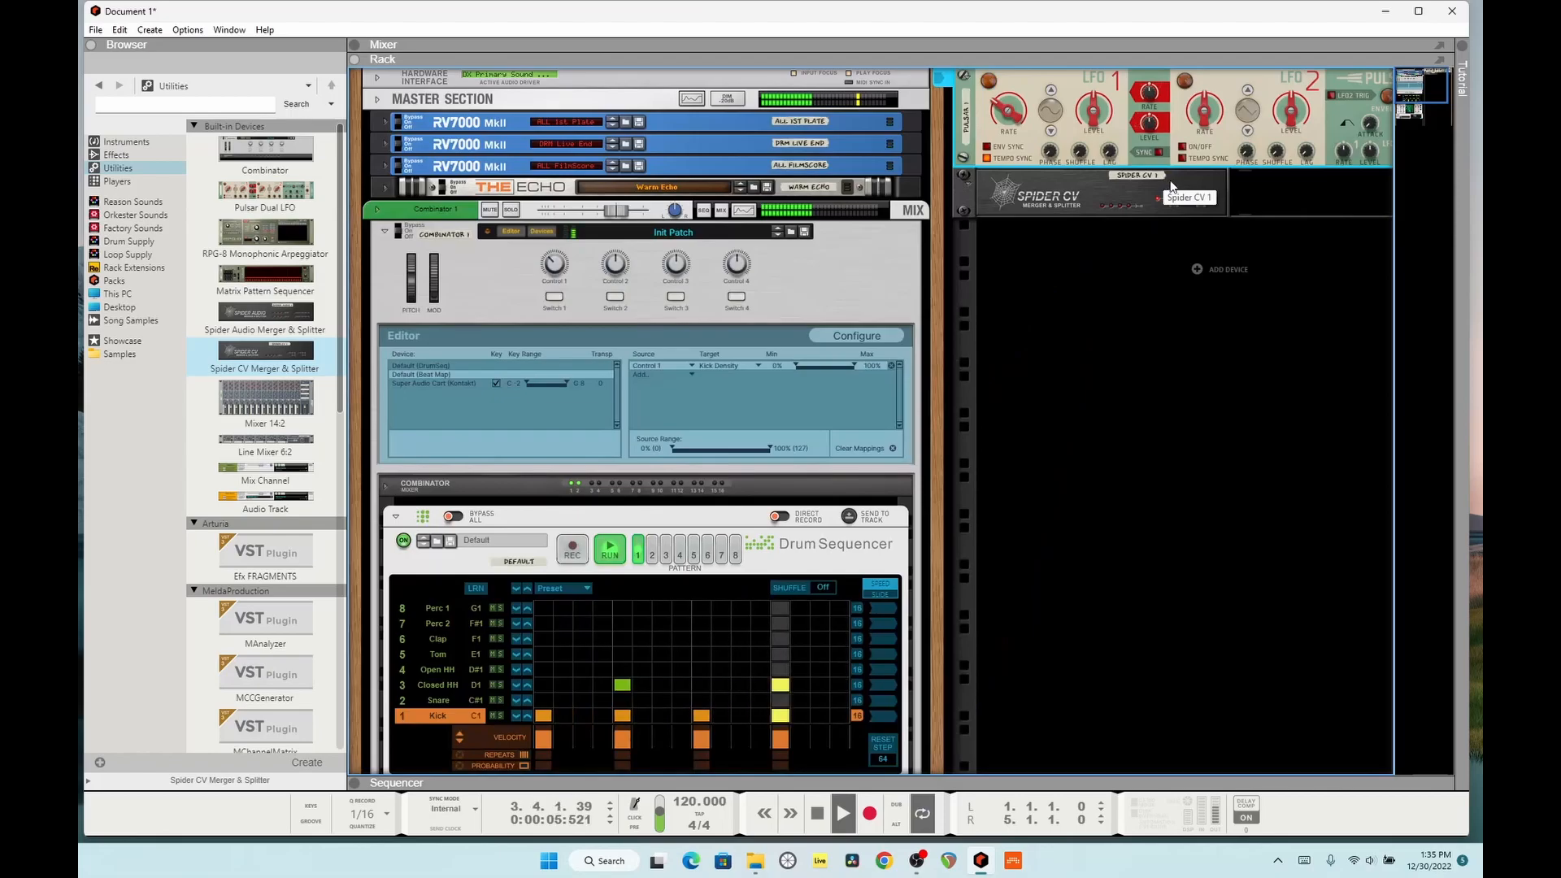
Step: Move the other Split A cable from BeatMap to the Combinator's CV2 input and check the modulation during playback
key(Tab)
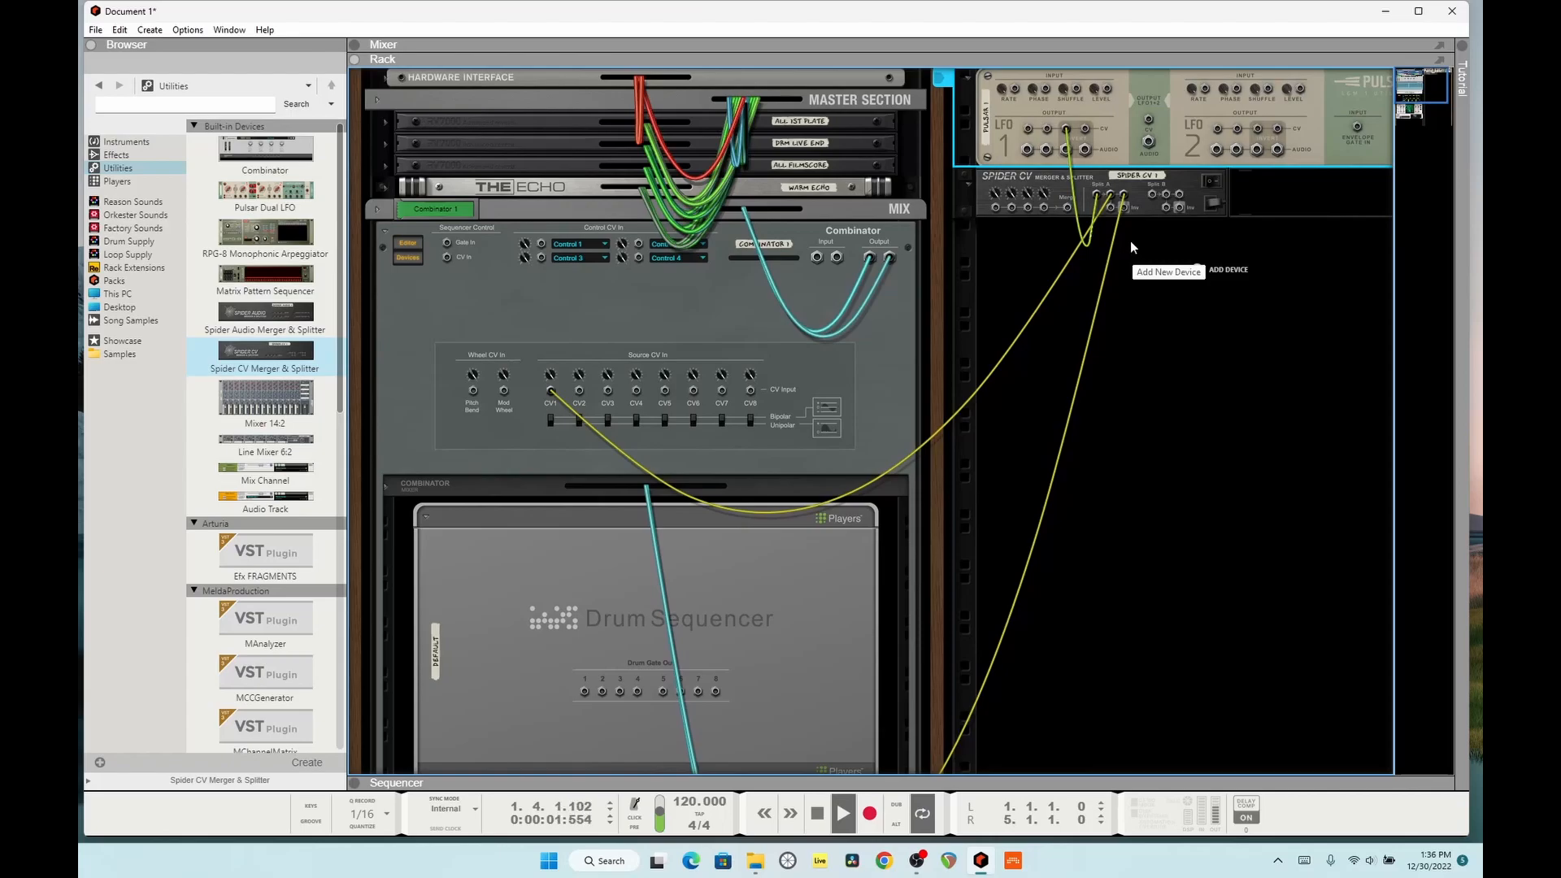
drag(1124, 199, 581, 396)
key(Tab)
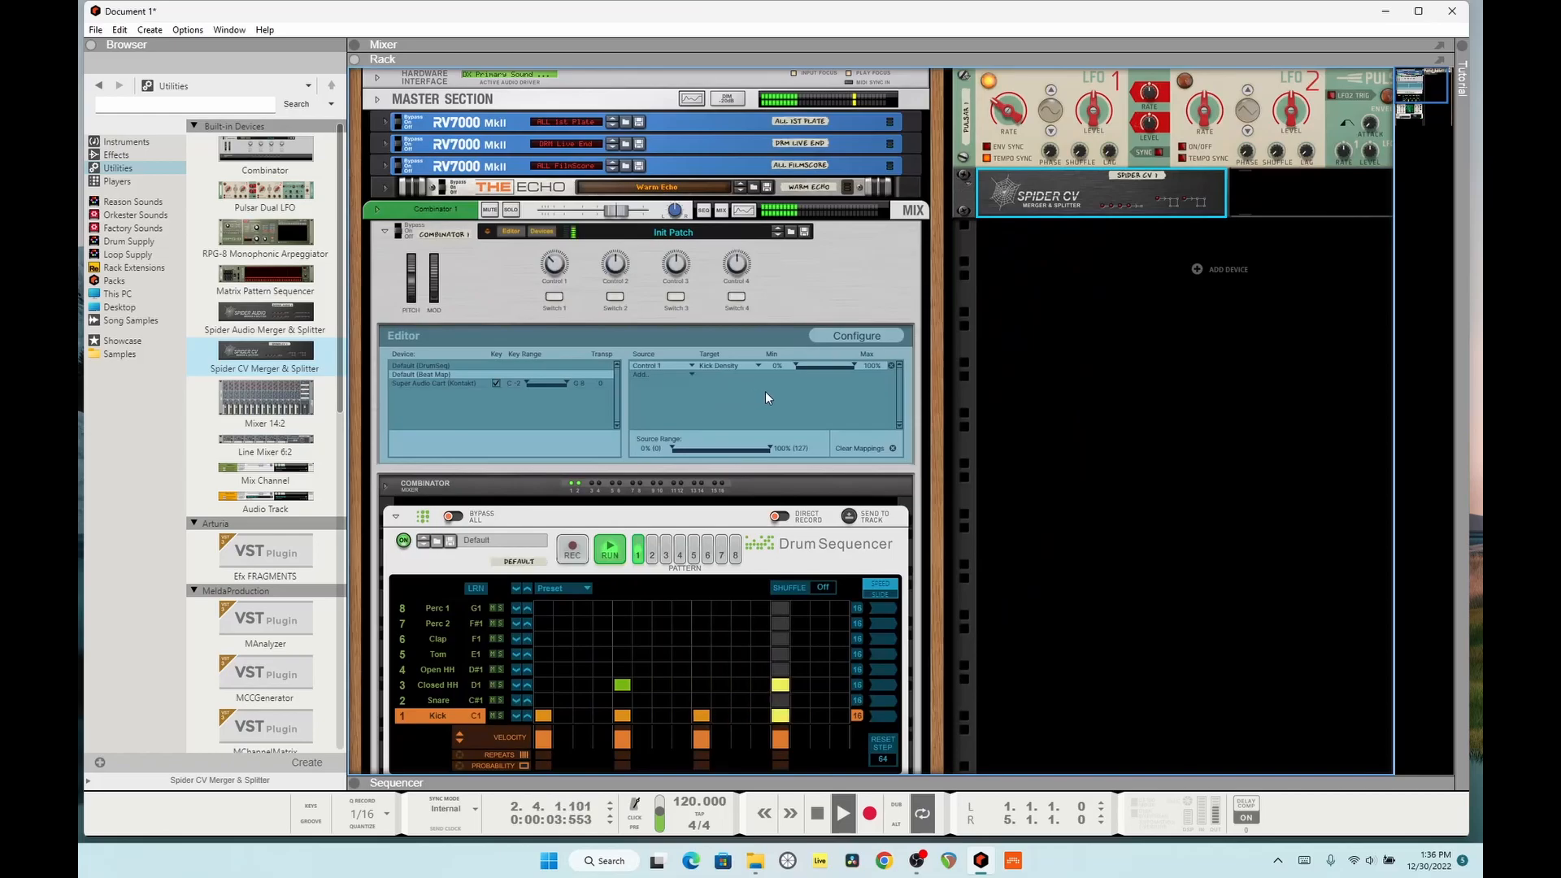
key(Tab)
key(Tab)
key(space)
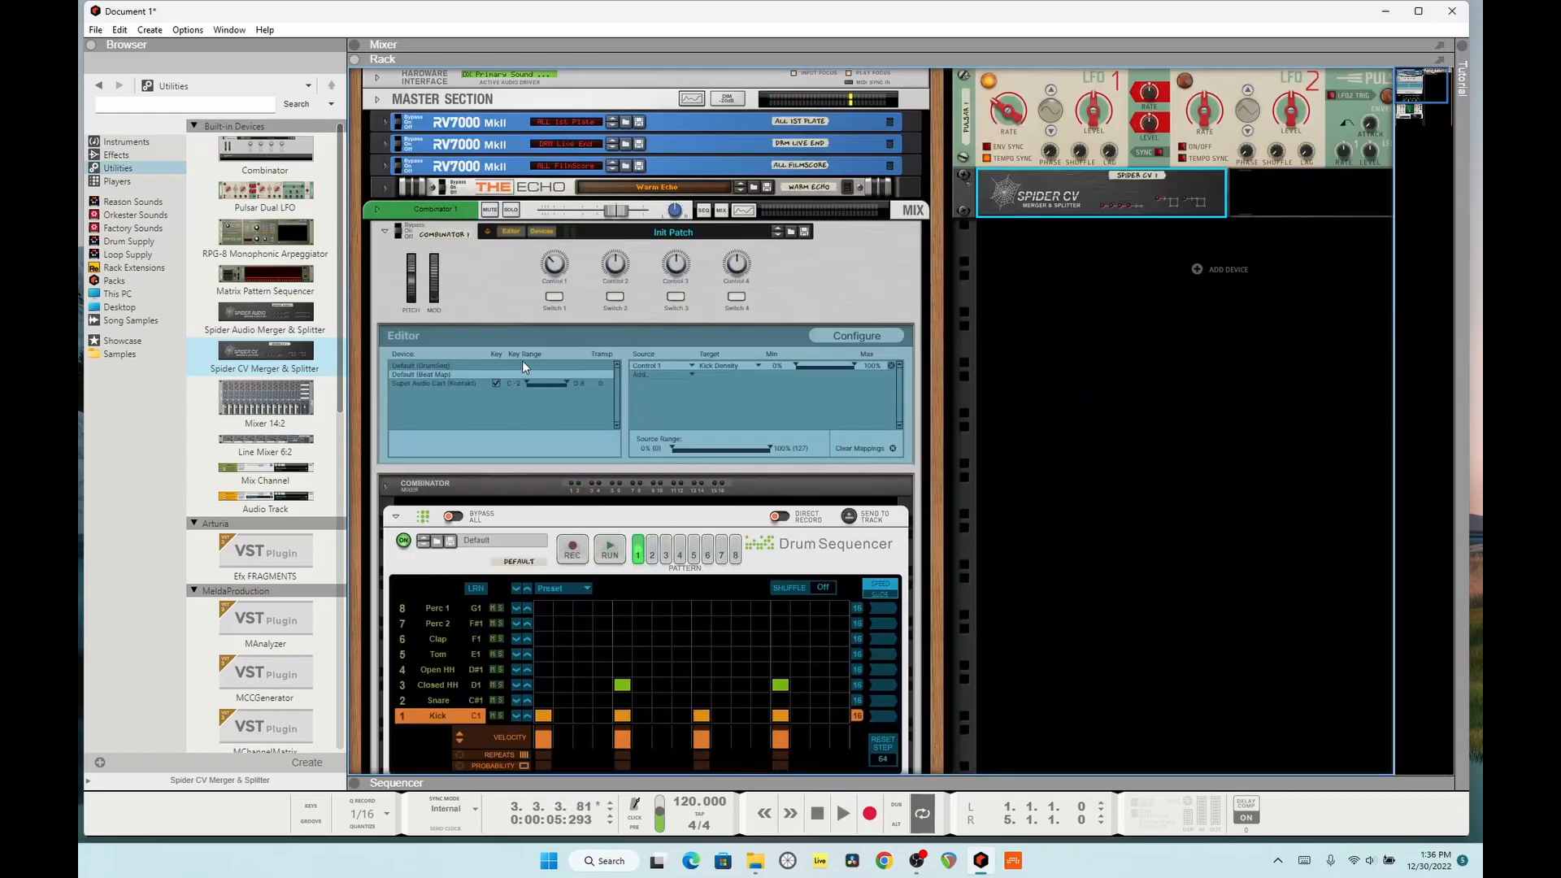
Step: Examine the Combinator's Control 1 knob and its panel configuration options, returning to the Editor
click(553, 265)
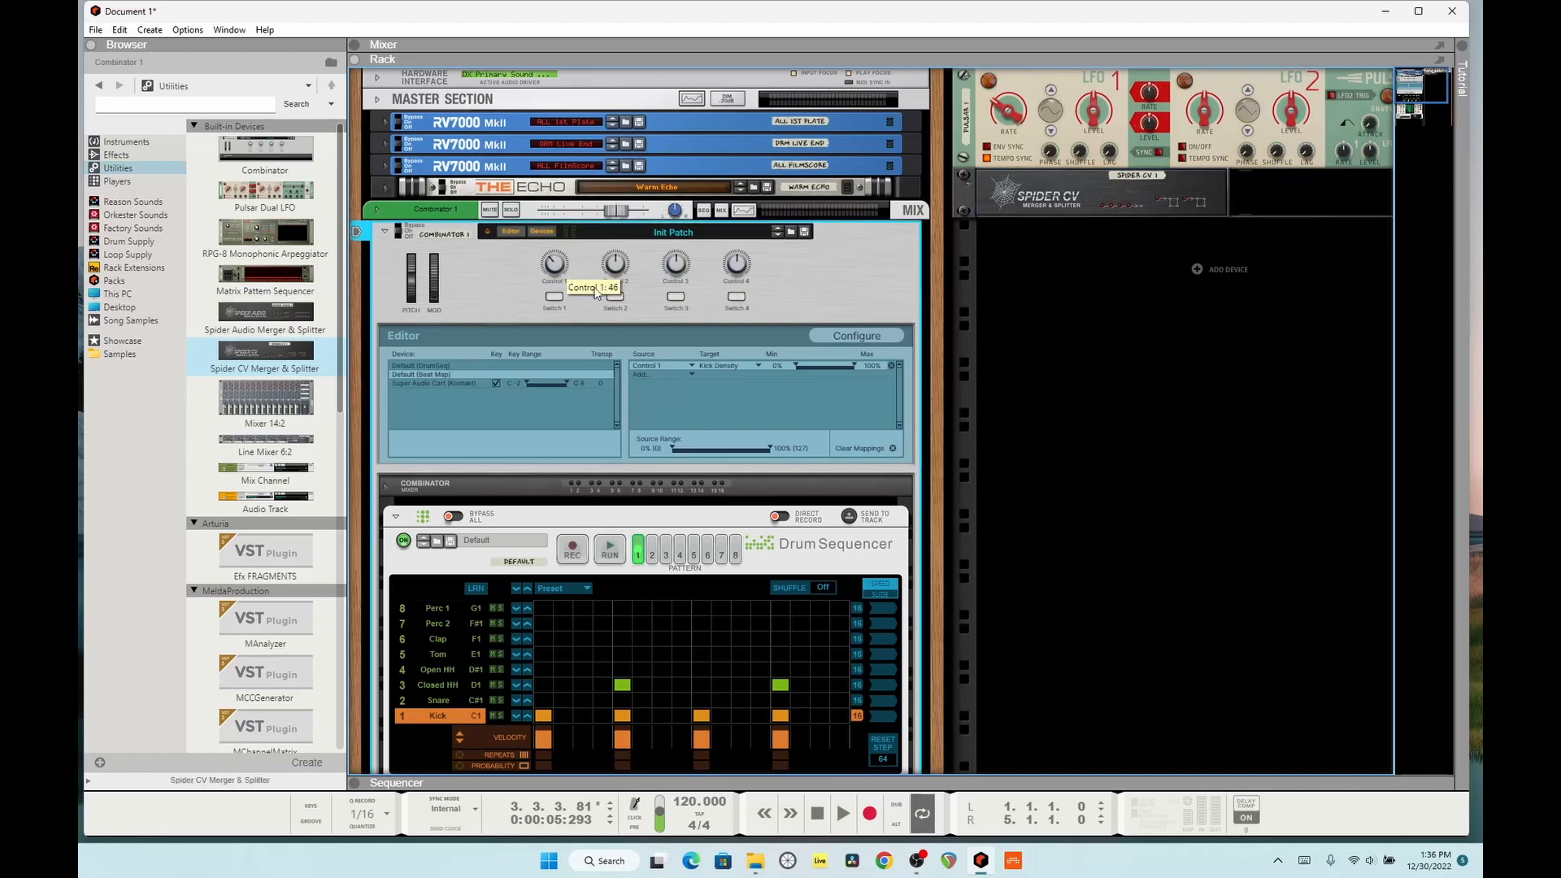
click(857, 336)
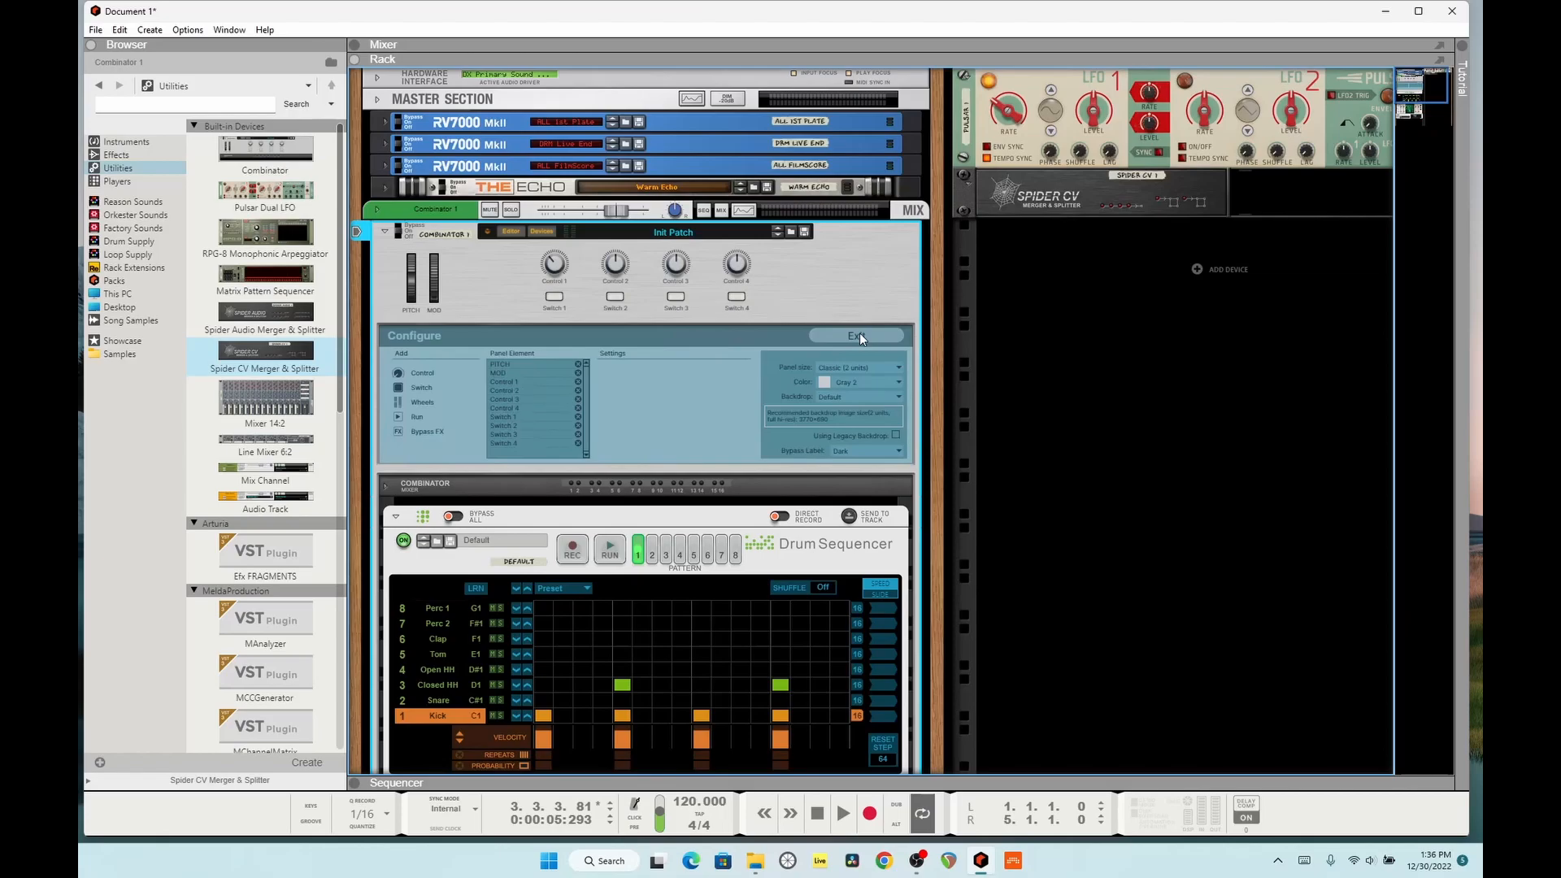
click(859, 334)
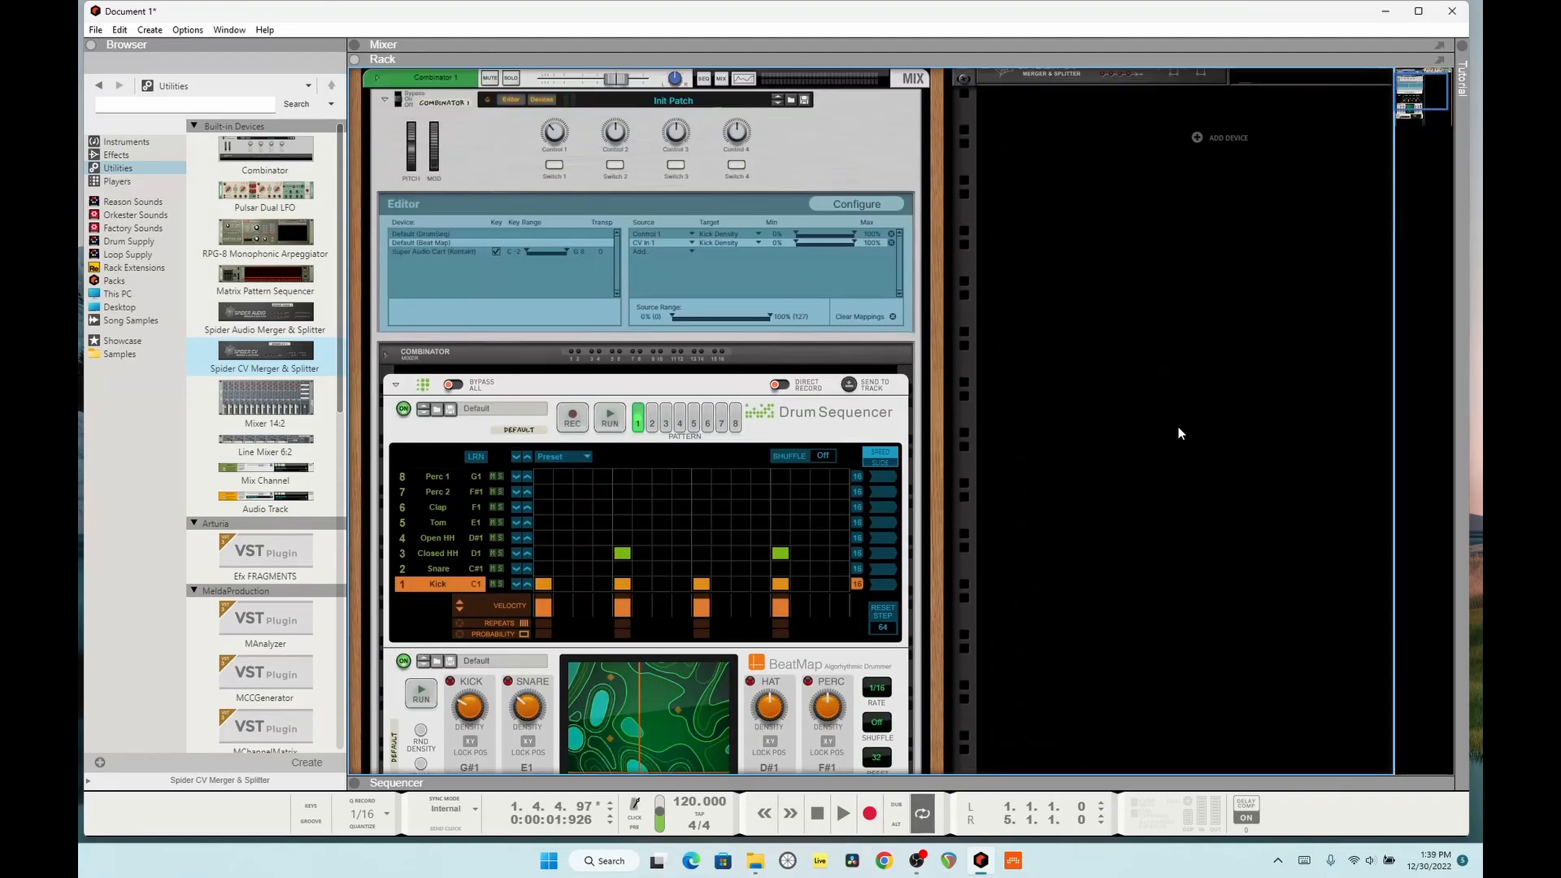
Step: Check the CV In 1 to Kick Density mapping in the Combinator Editor against BeatMap's Kick Density knob
scroll(1176, 437, up, 3)
click(653, 373)
click(655, 375)
click(807, 399)
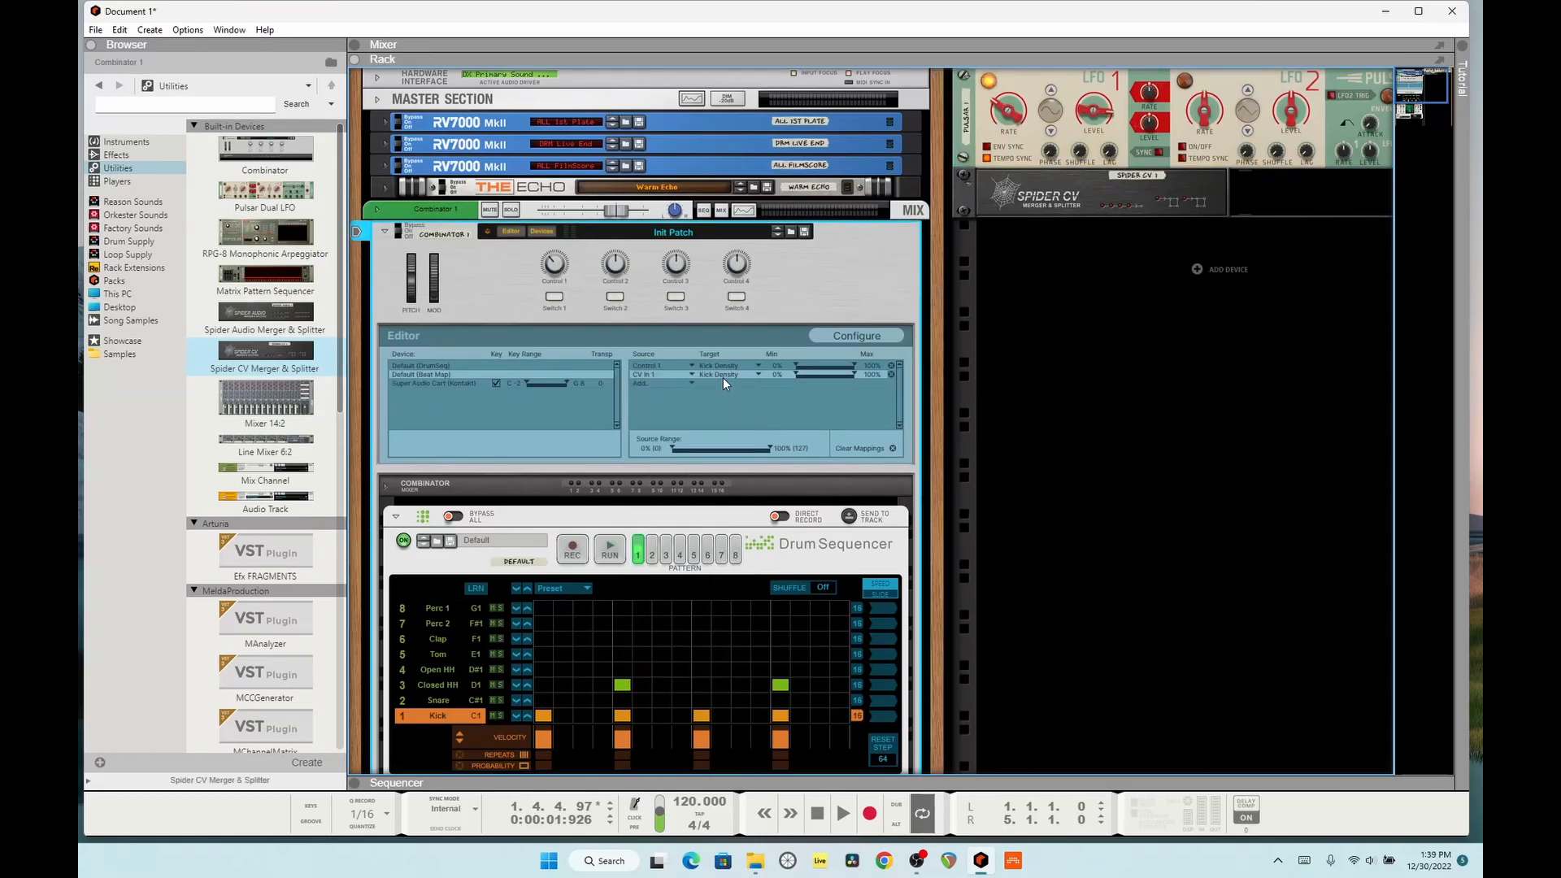
scroll(740, 378, down, 10)
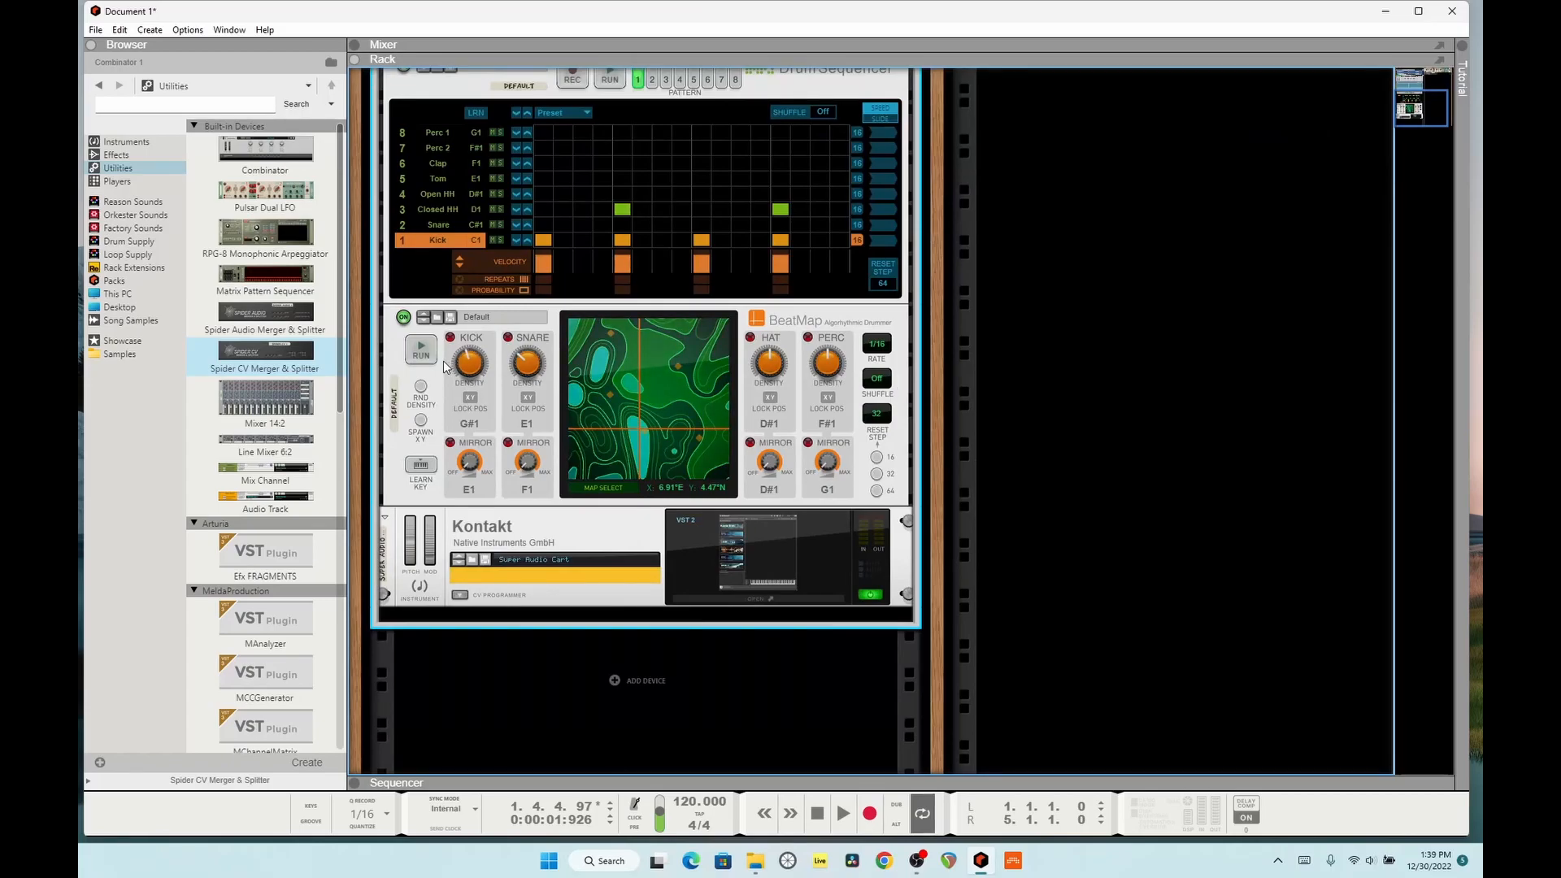
scroll(688, 353, up, 10)
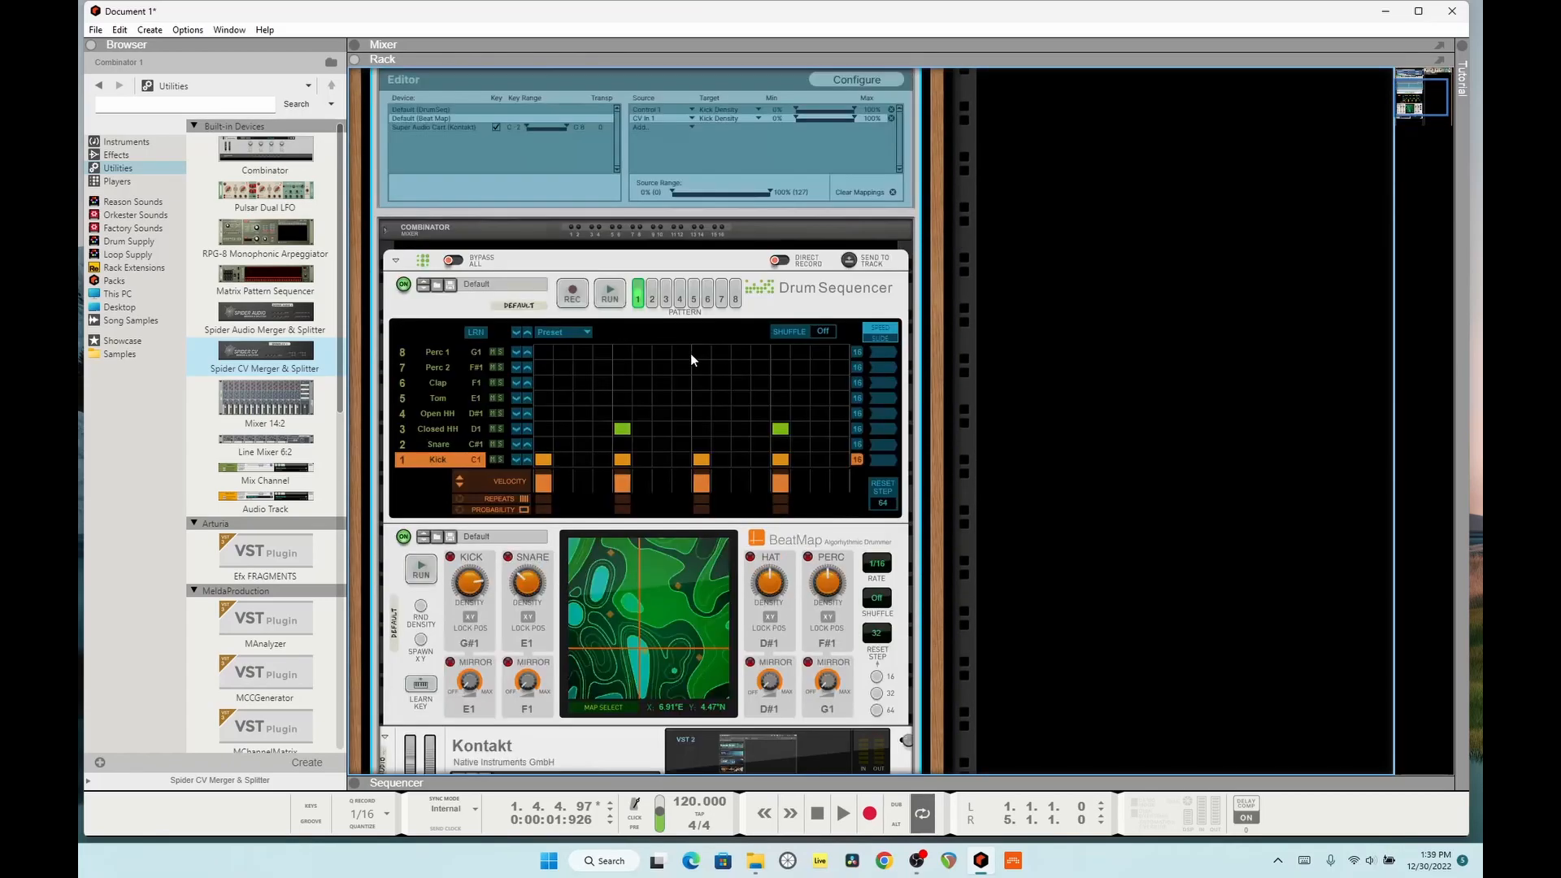
Step: Map CV In 1 to BeatMap's X Position in the Combinator Editor and play the song to check the modulation
click(666, 382)
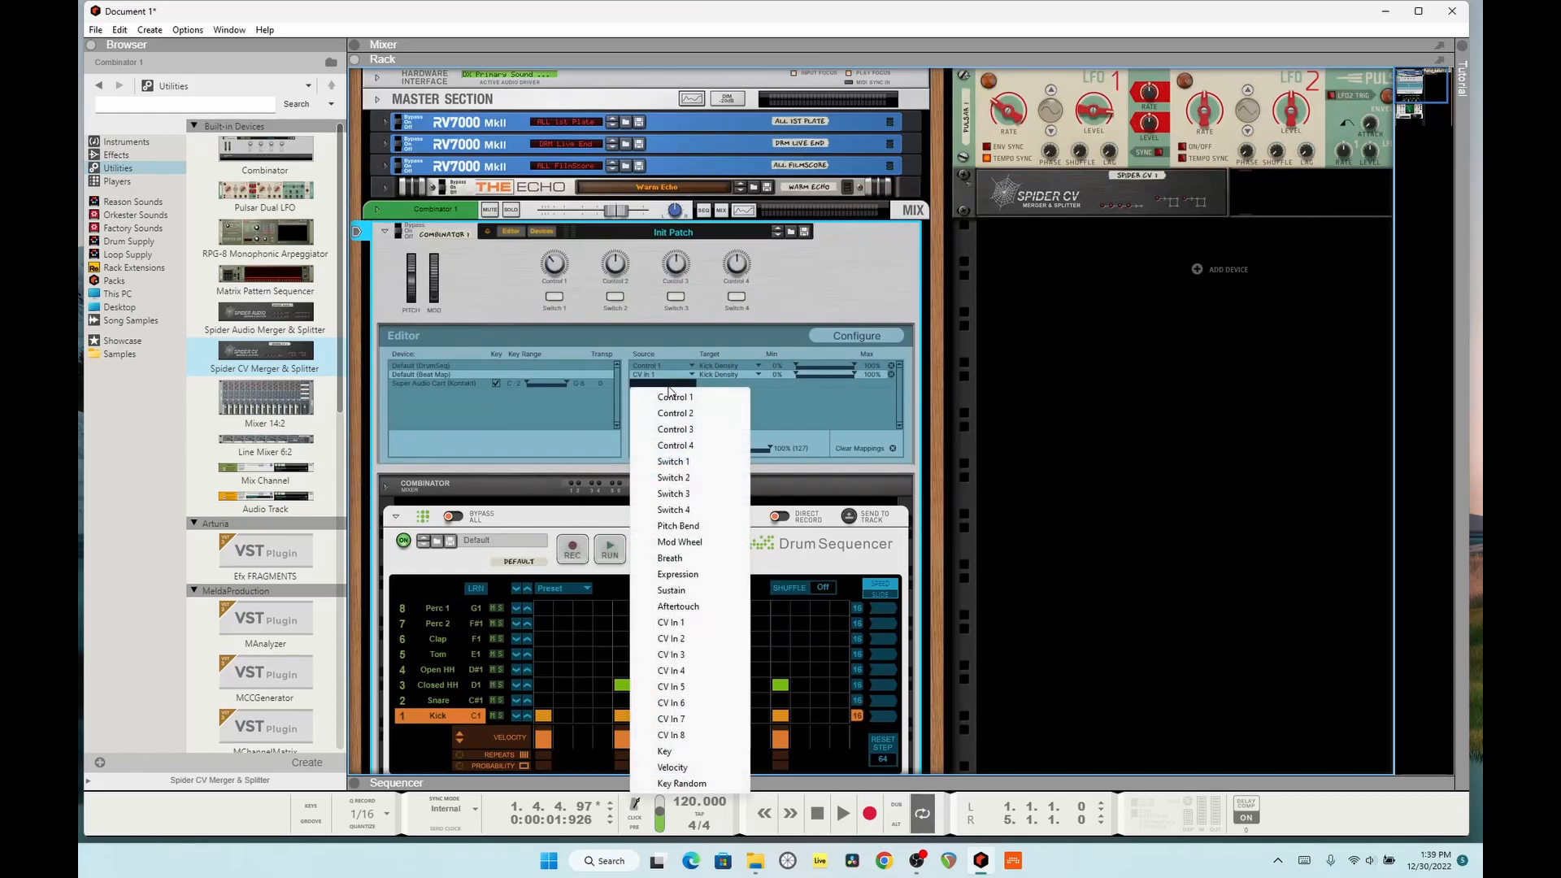
click(672, 623)
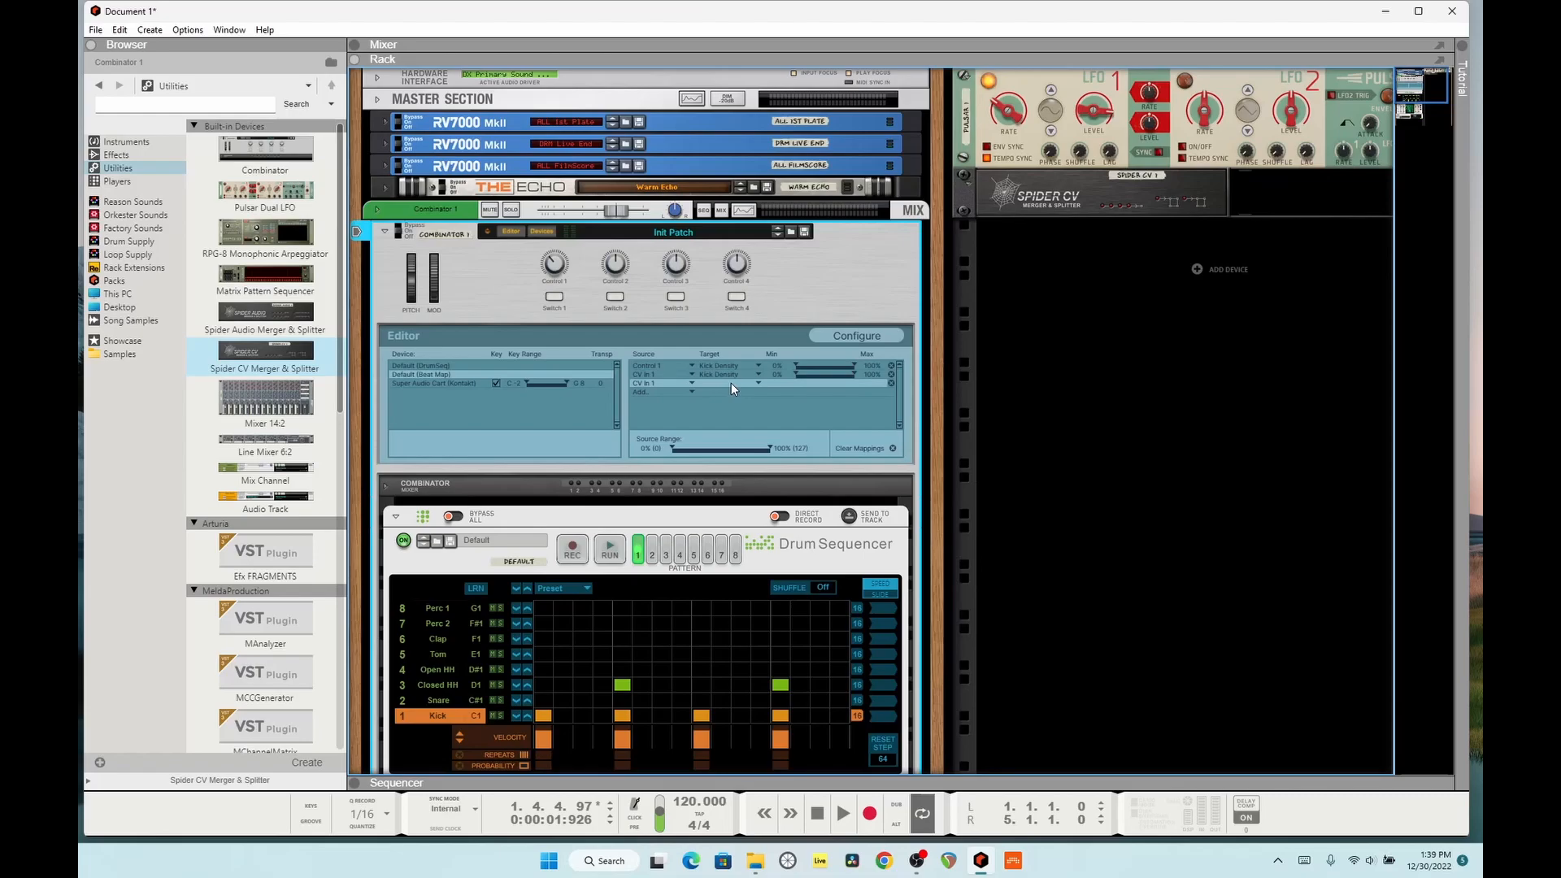
click(730, 382)
click(746, 435)
scroll(773, 440, down, 5)
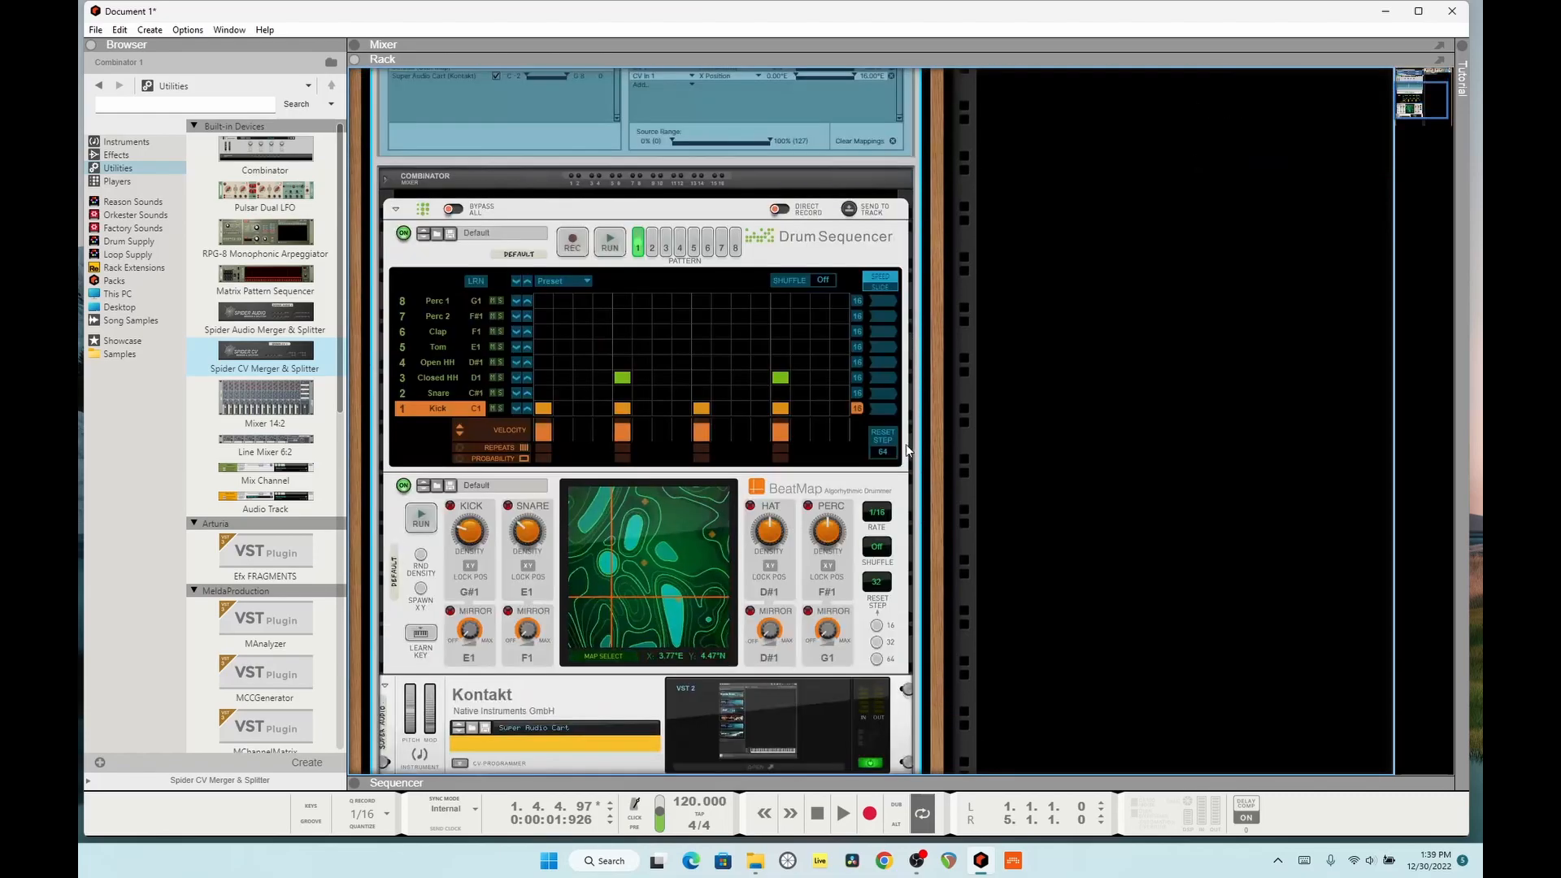
key(Tab)
key(Tab)
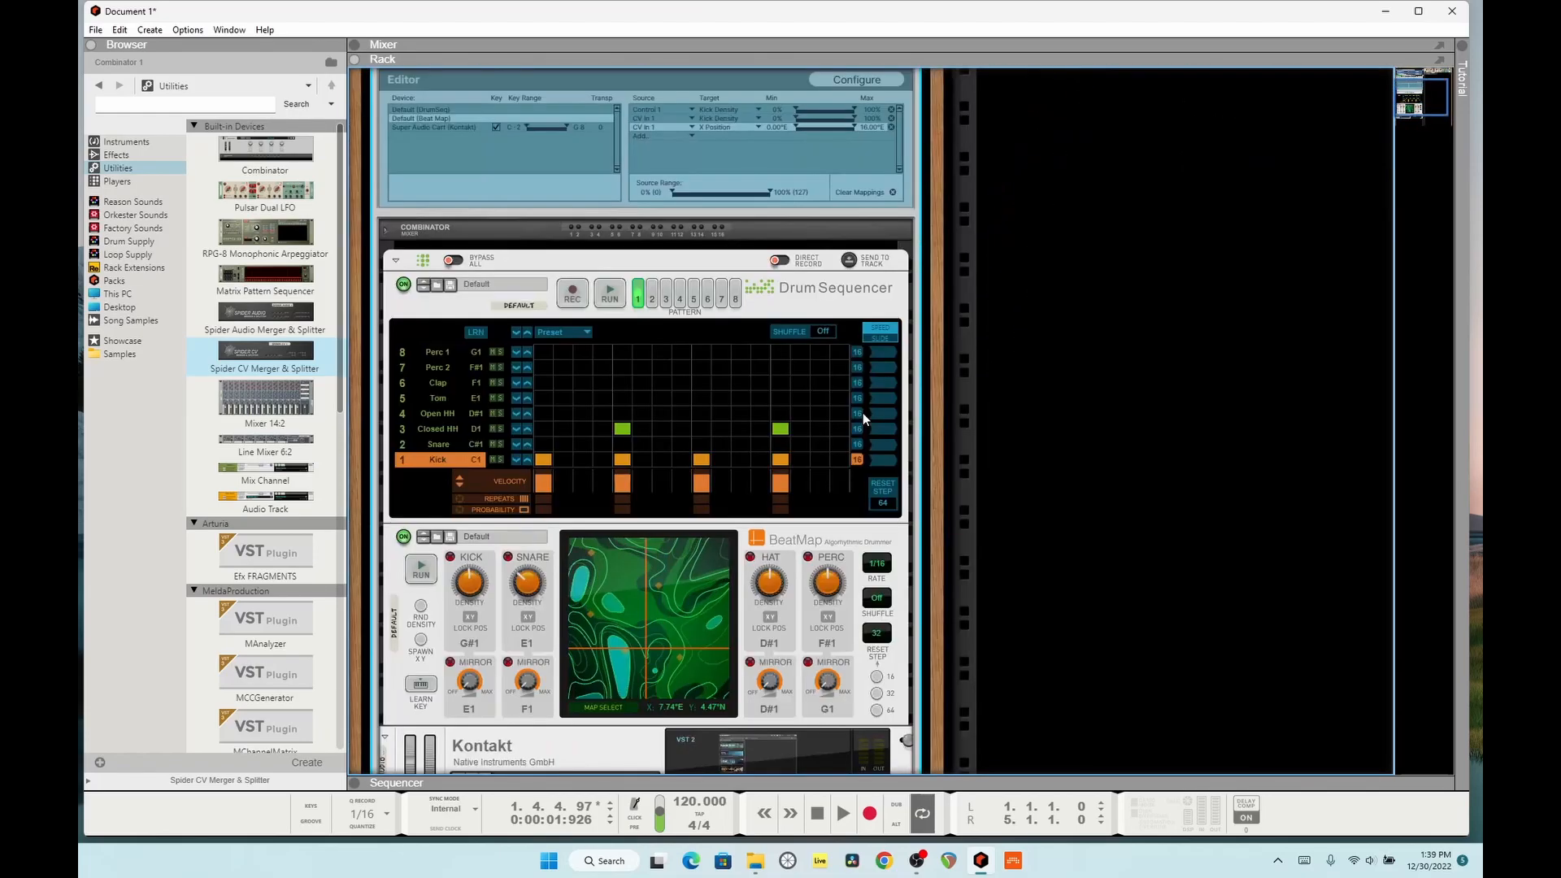
key(space)
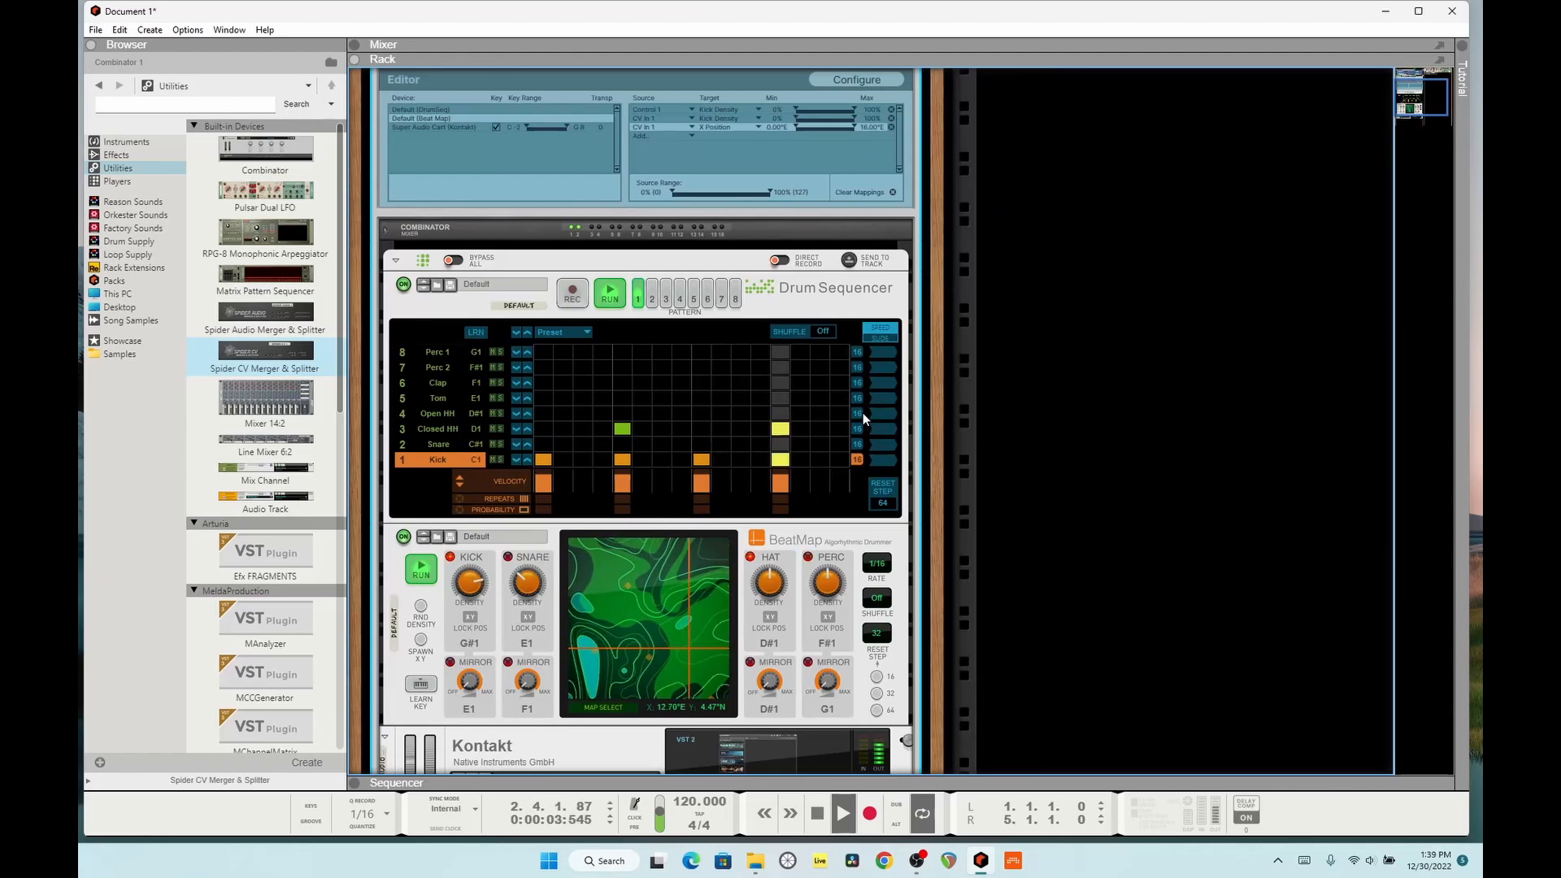
Step: Set Pulsar's LFO 1 rate to 5/4 and its level to 56% while comparing BeatMap's movement, and stop playback
scroll(861, 412, up, 5)
click(998, 118)
scroll(1013, 293, down, 3)
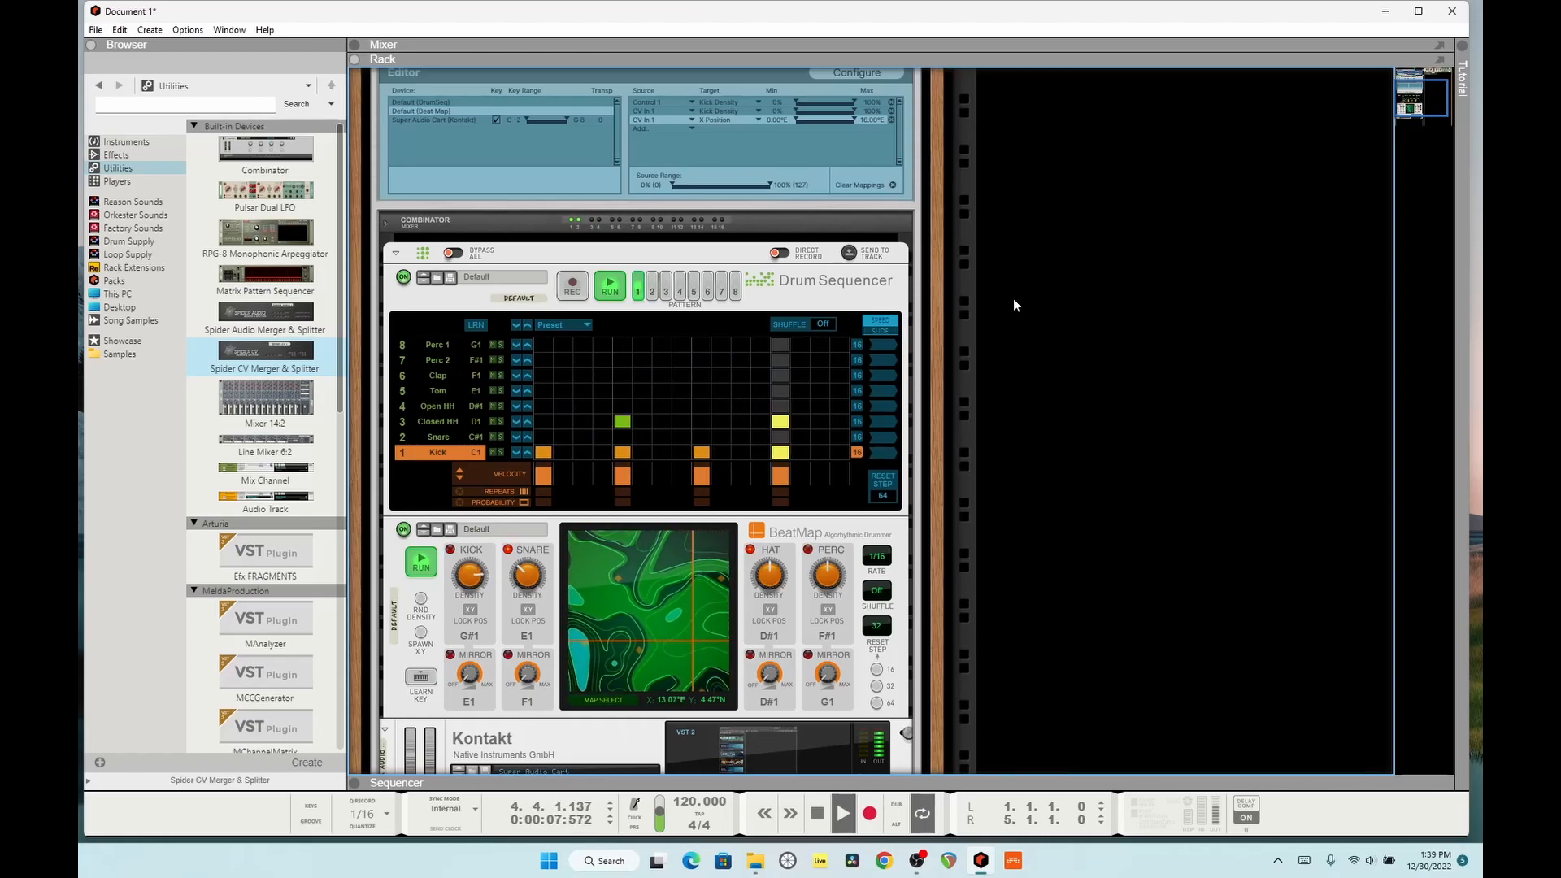
scroll(1013, 304, up, 3)
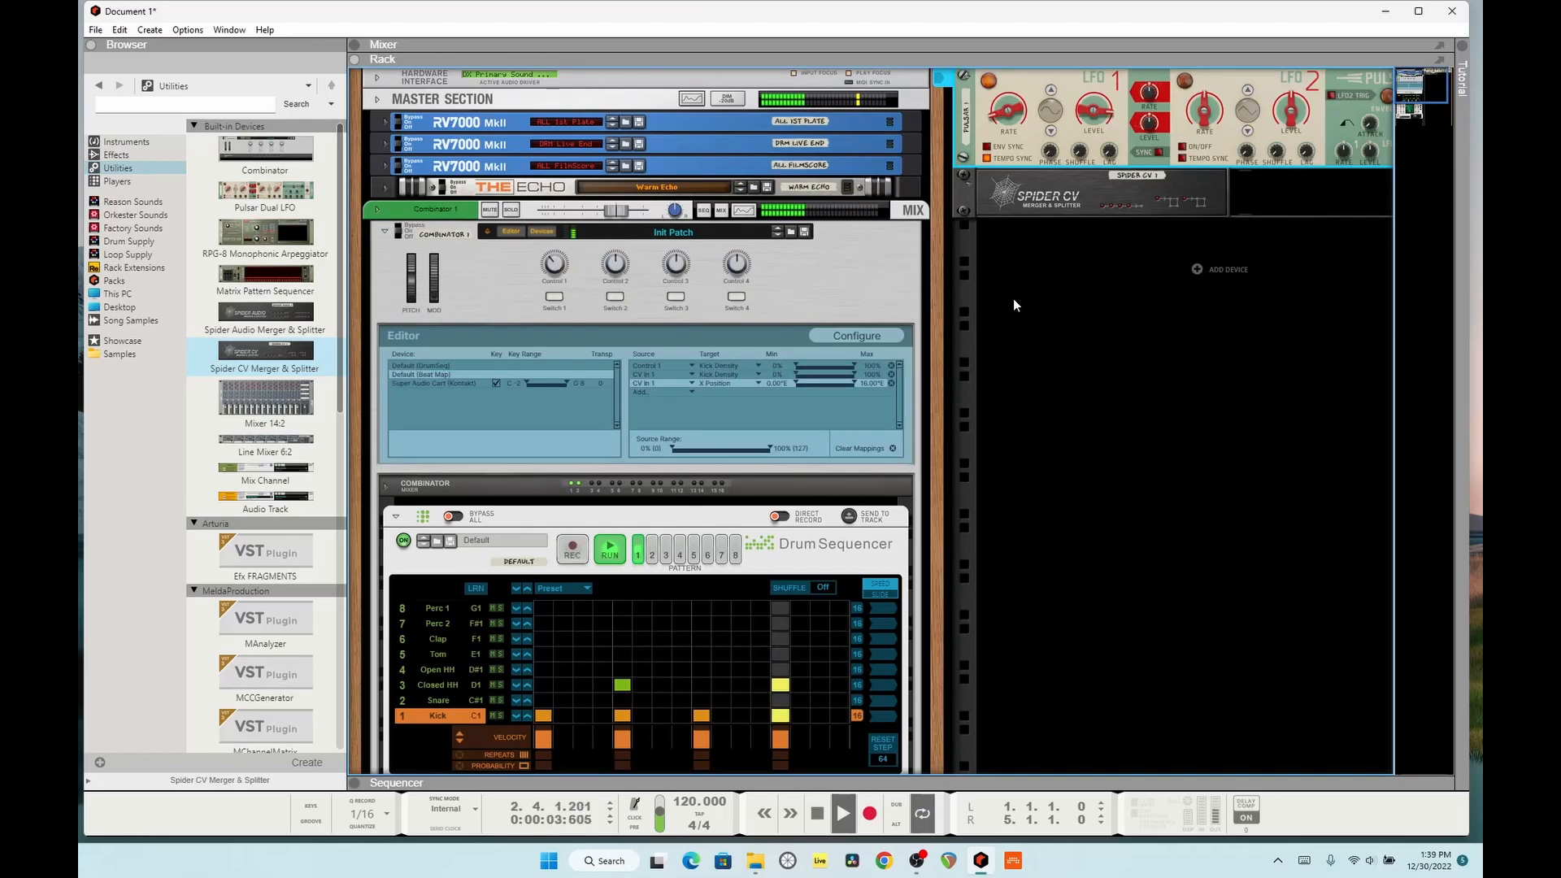
scroll(1014, 305, down, 5)
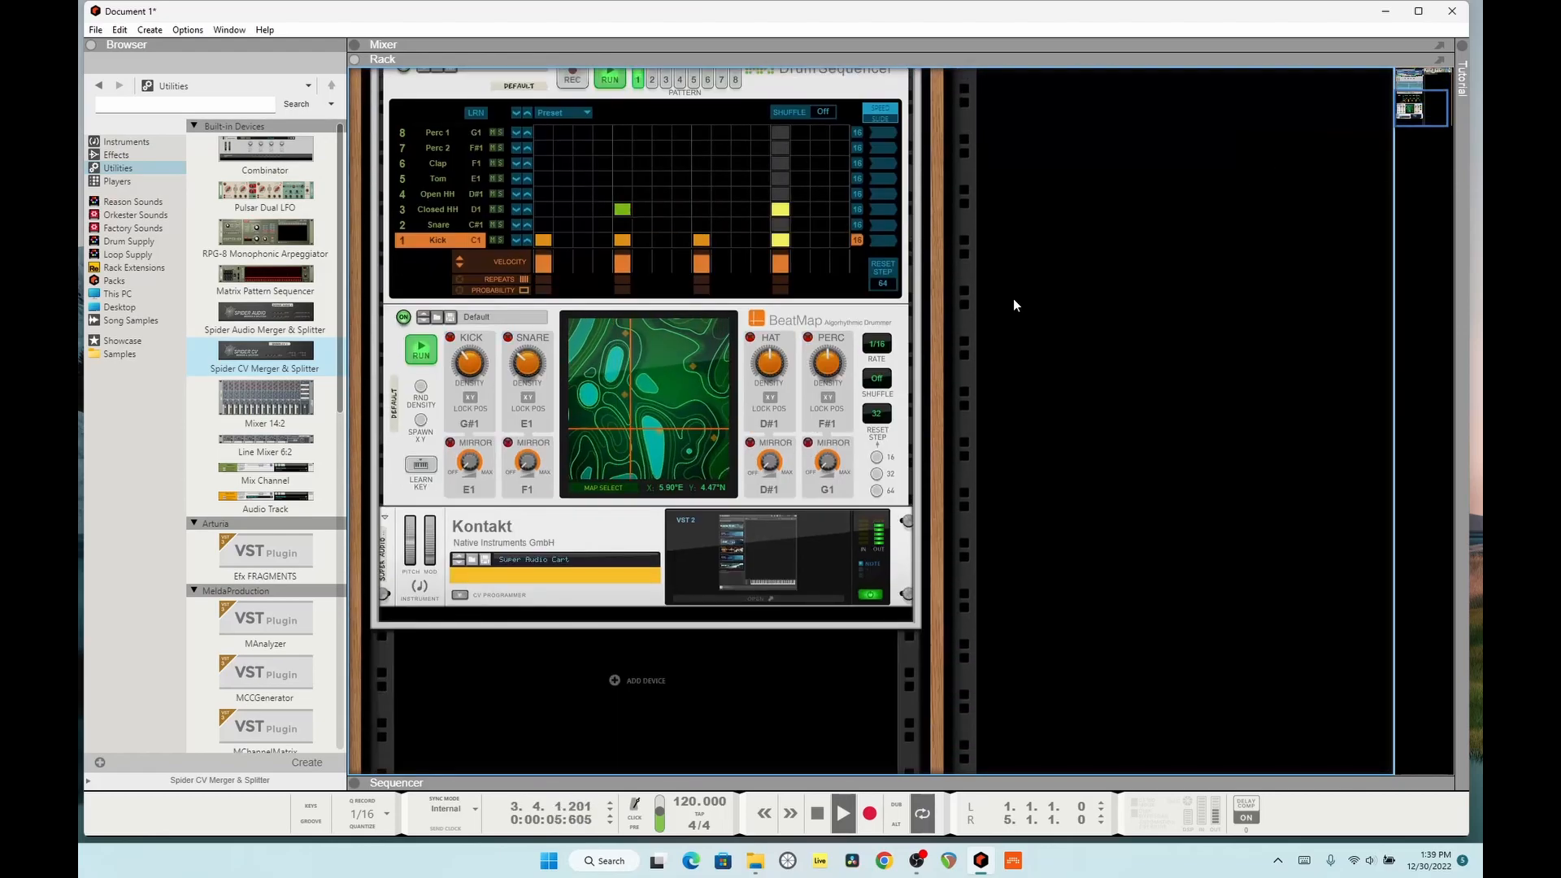
scroll(1013, 302, up, 5)
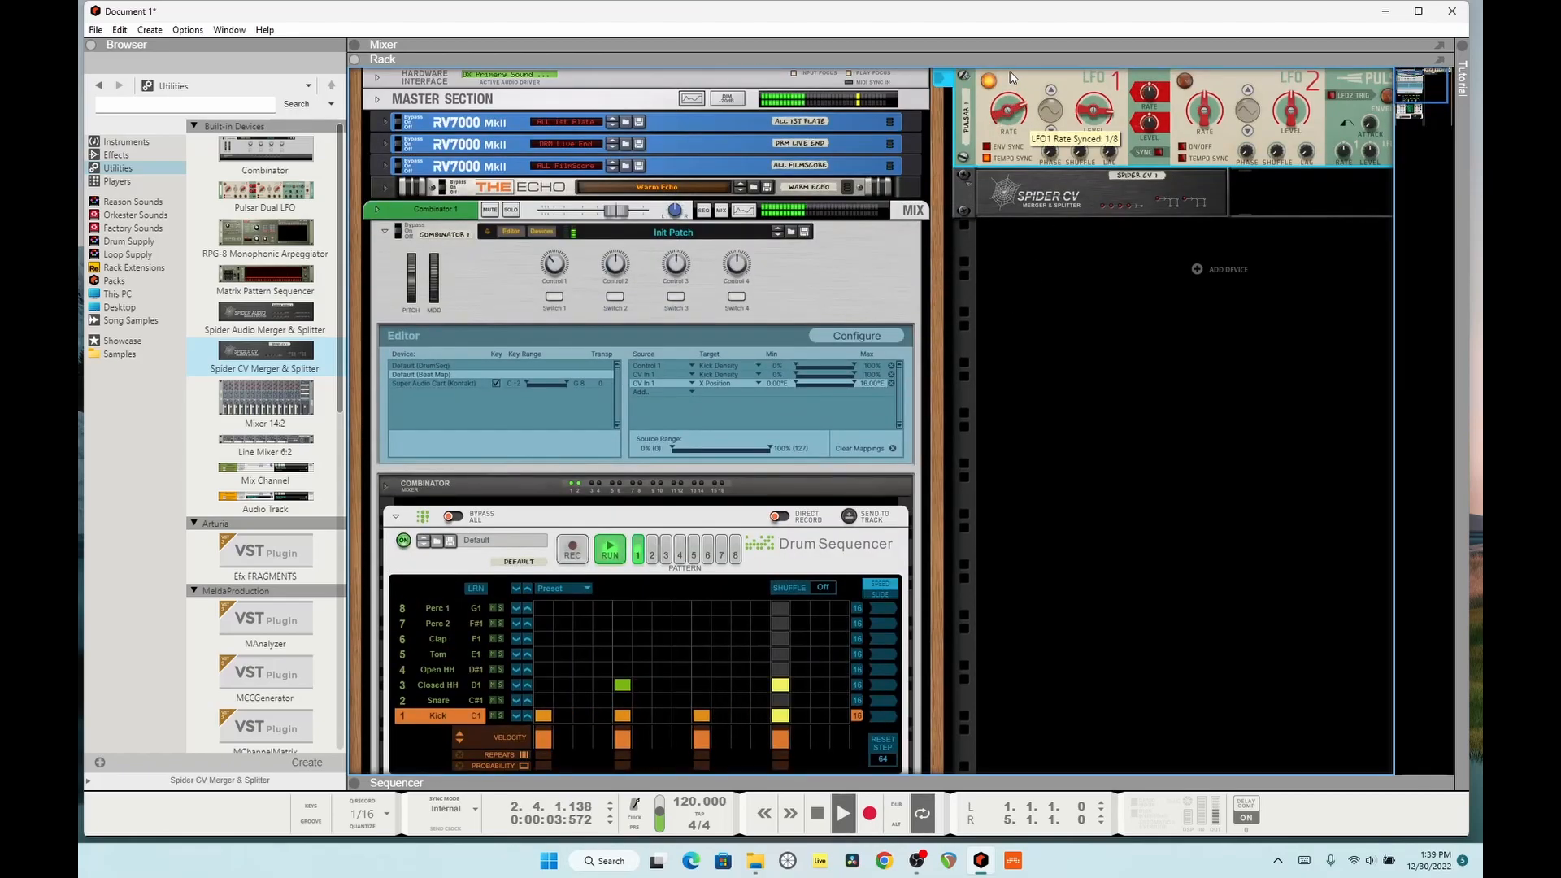
scroll(1060, 344, down, 5)
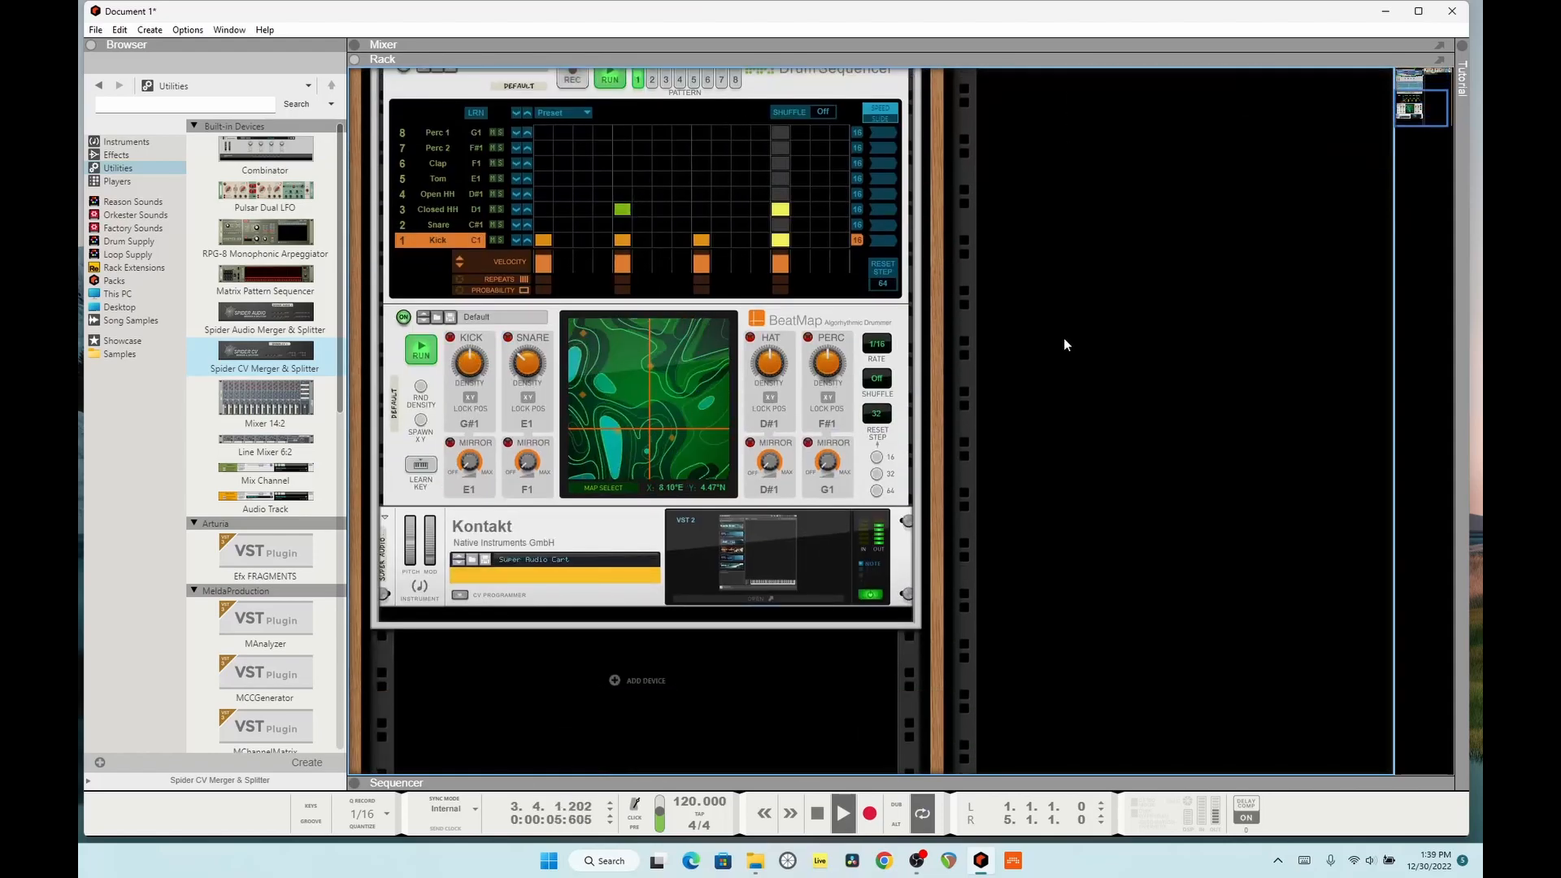
scroll(1064, 337, up, 5)
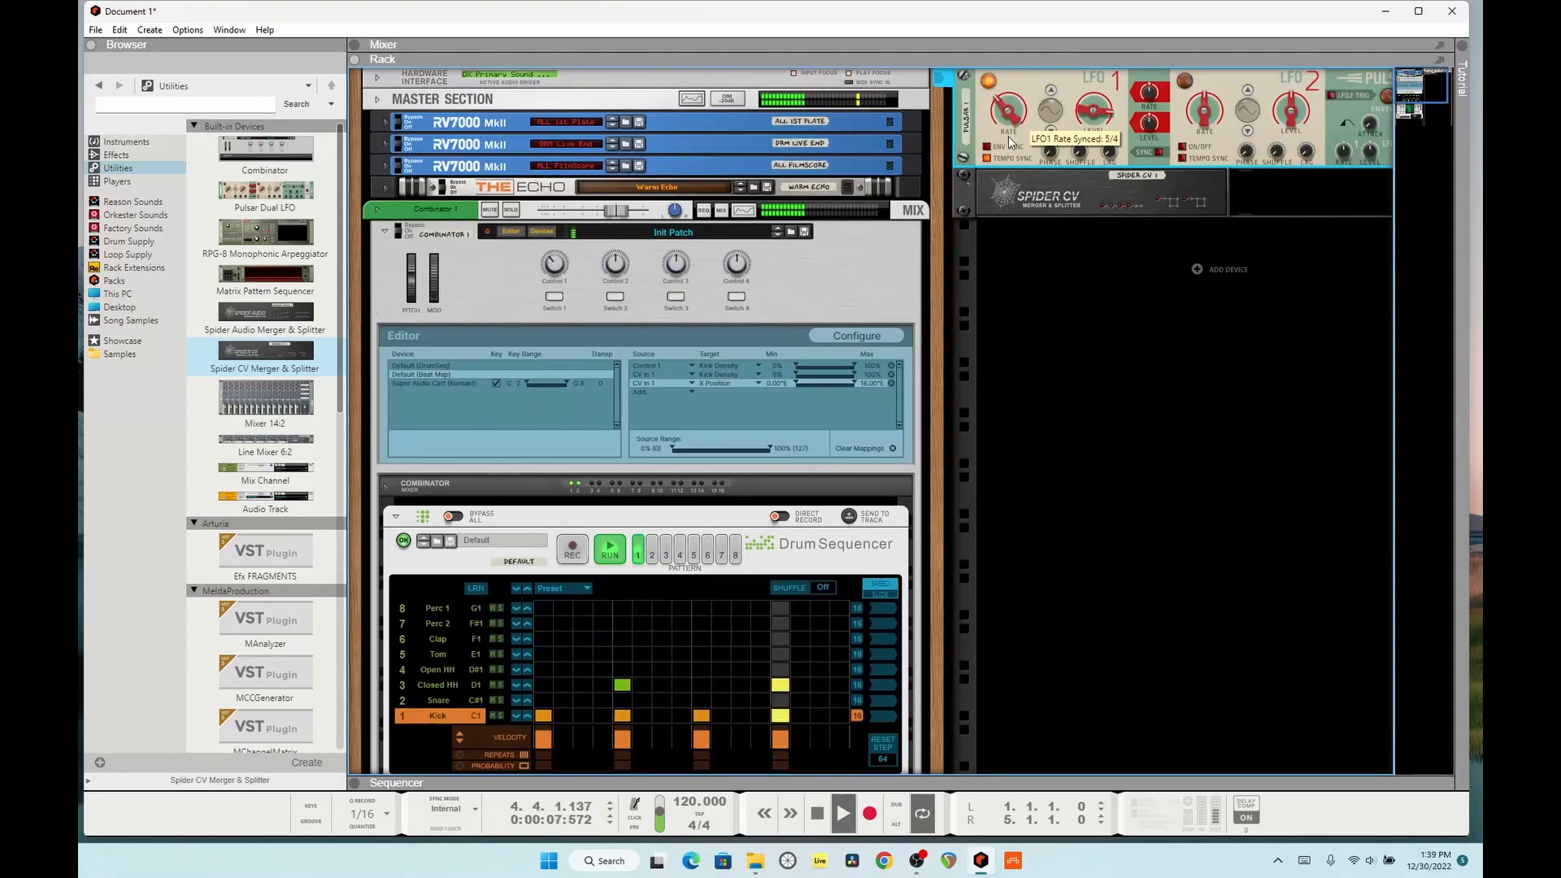
drag(1081, 109, 1081, 128)
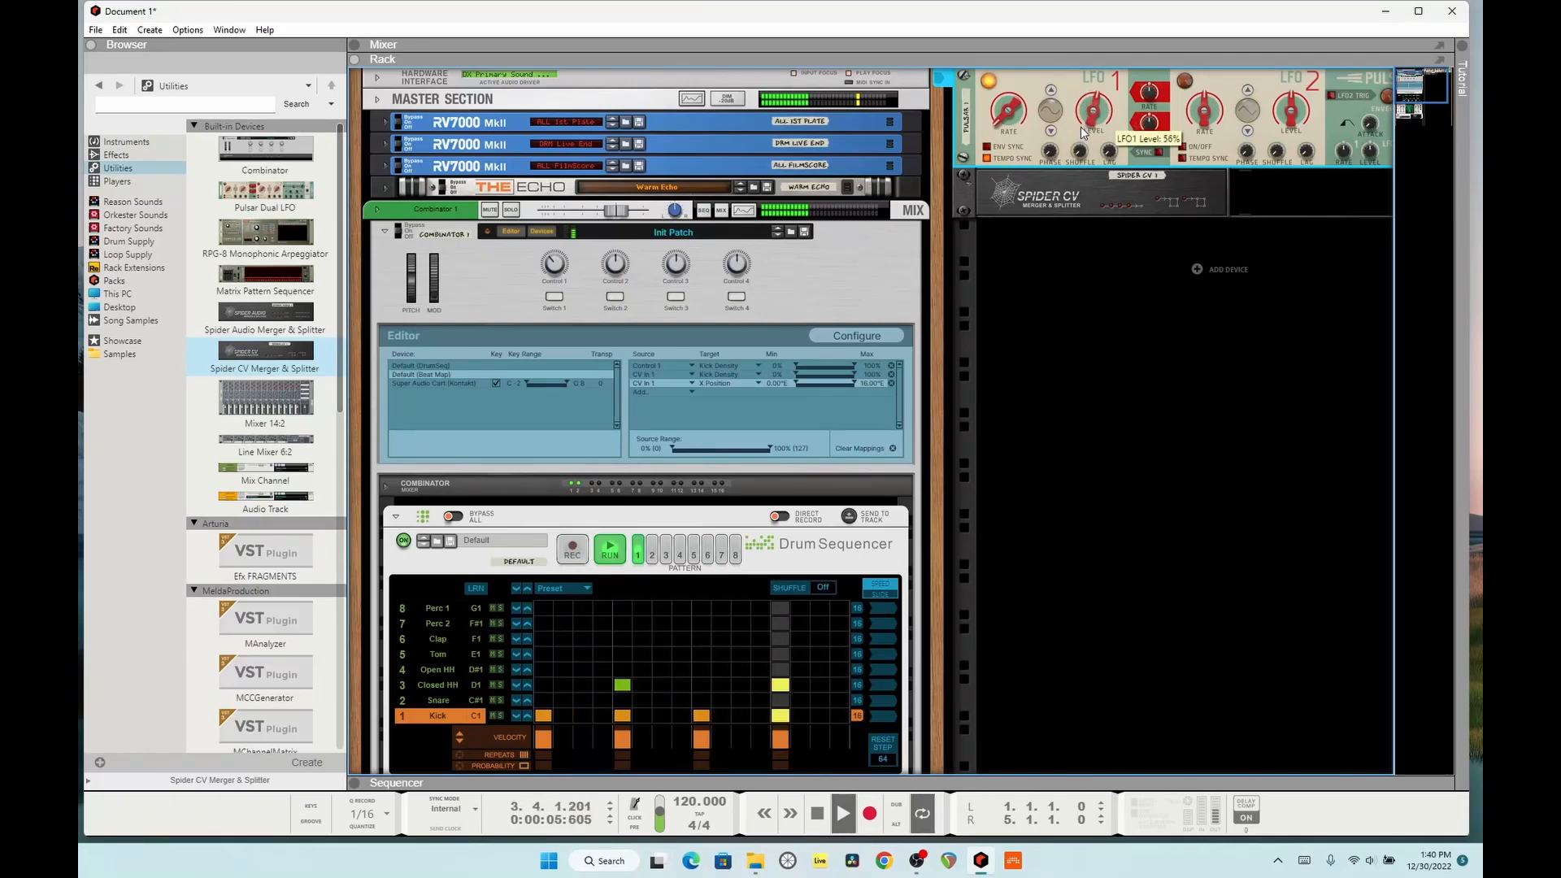
key(space)
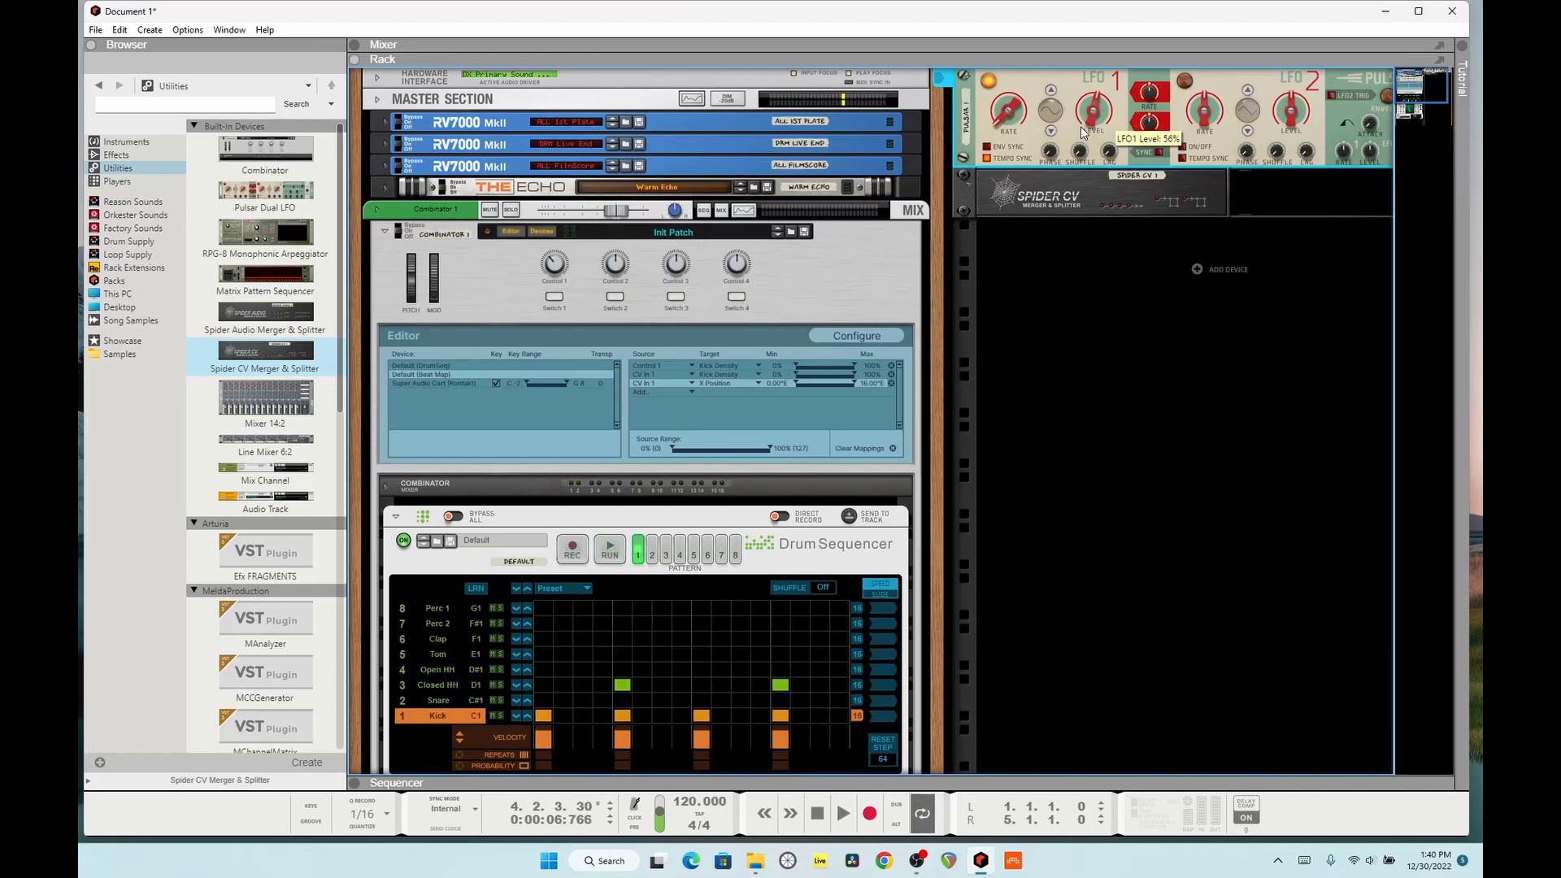
Step: Audition Dual Arpeggio patches during playback, ending on Electro Beat, and stop the song
scroll(1148, 357, down, 8)
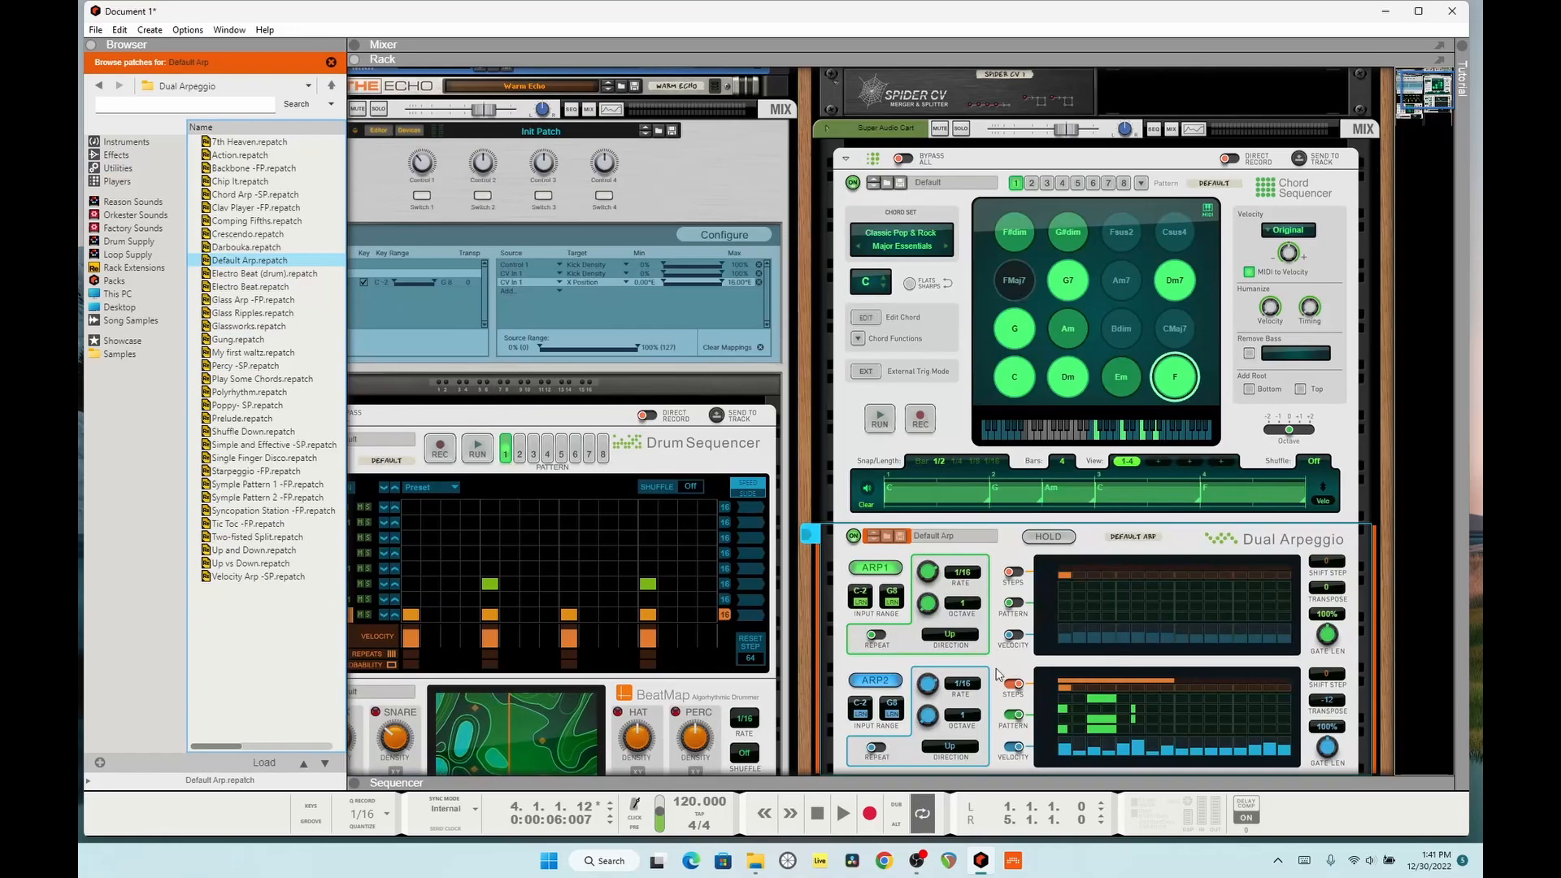
scroll(973, 581, down, 2)
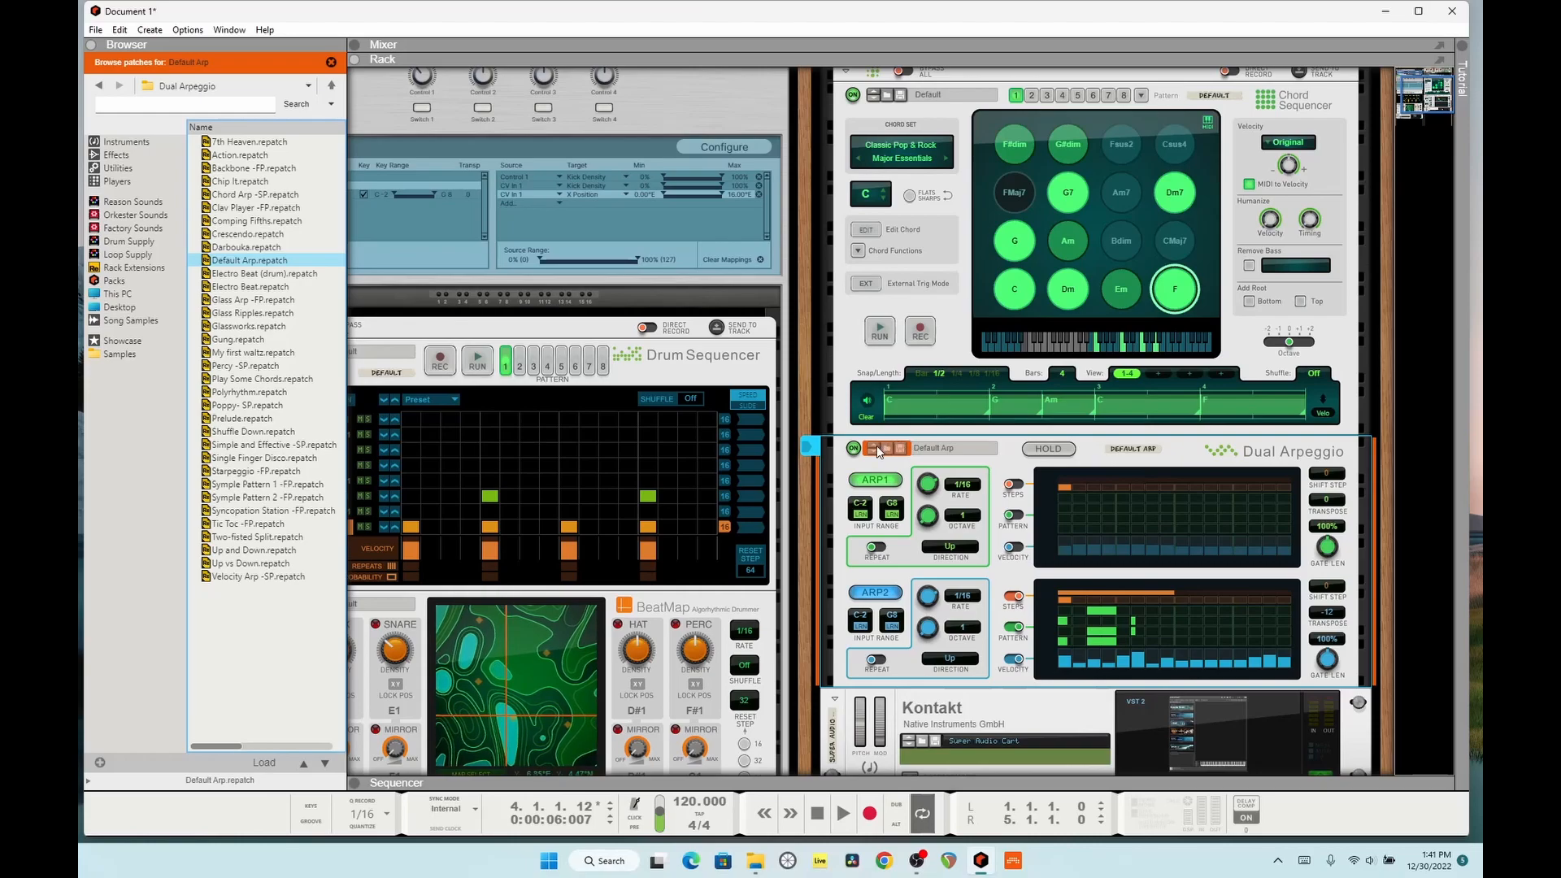
key(space)
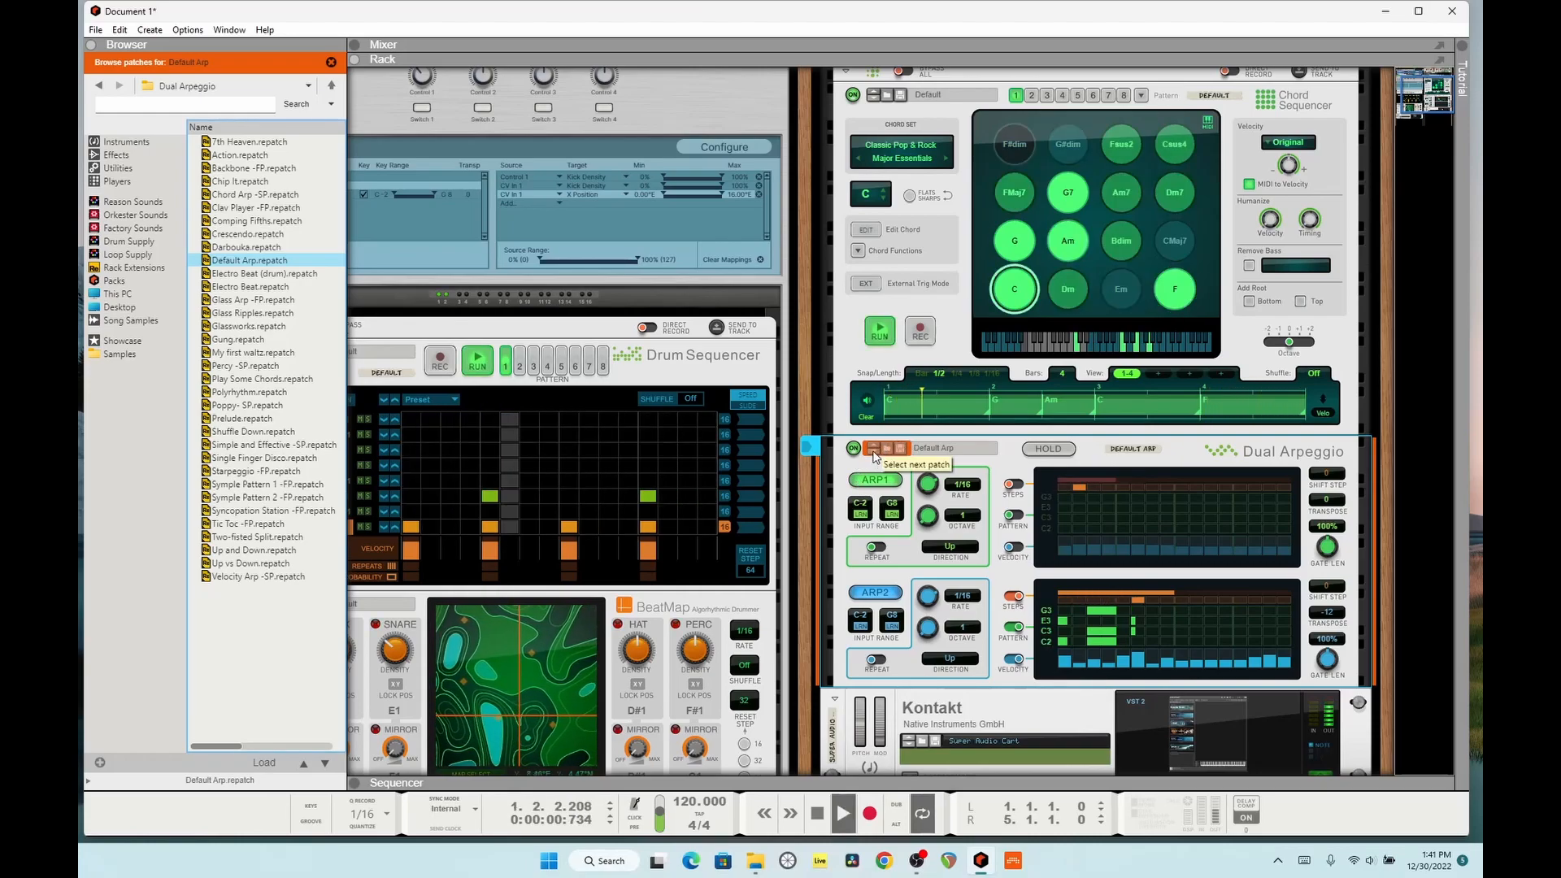
click(874, 451)
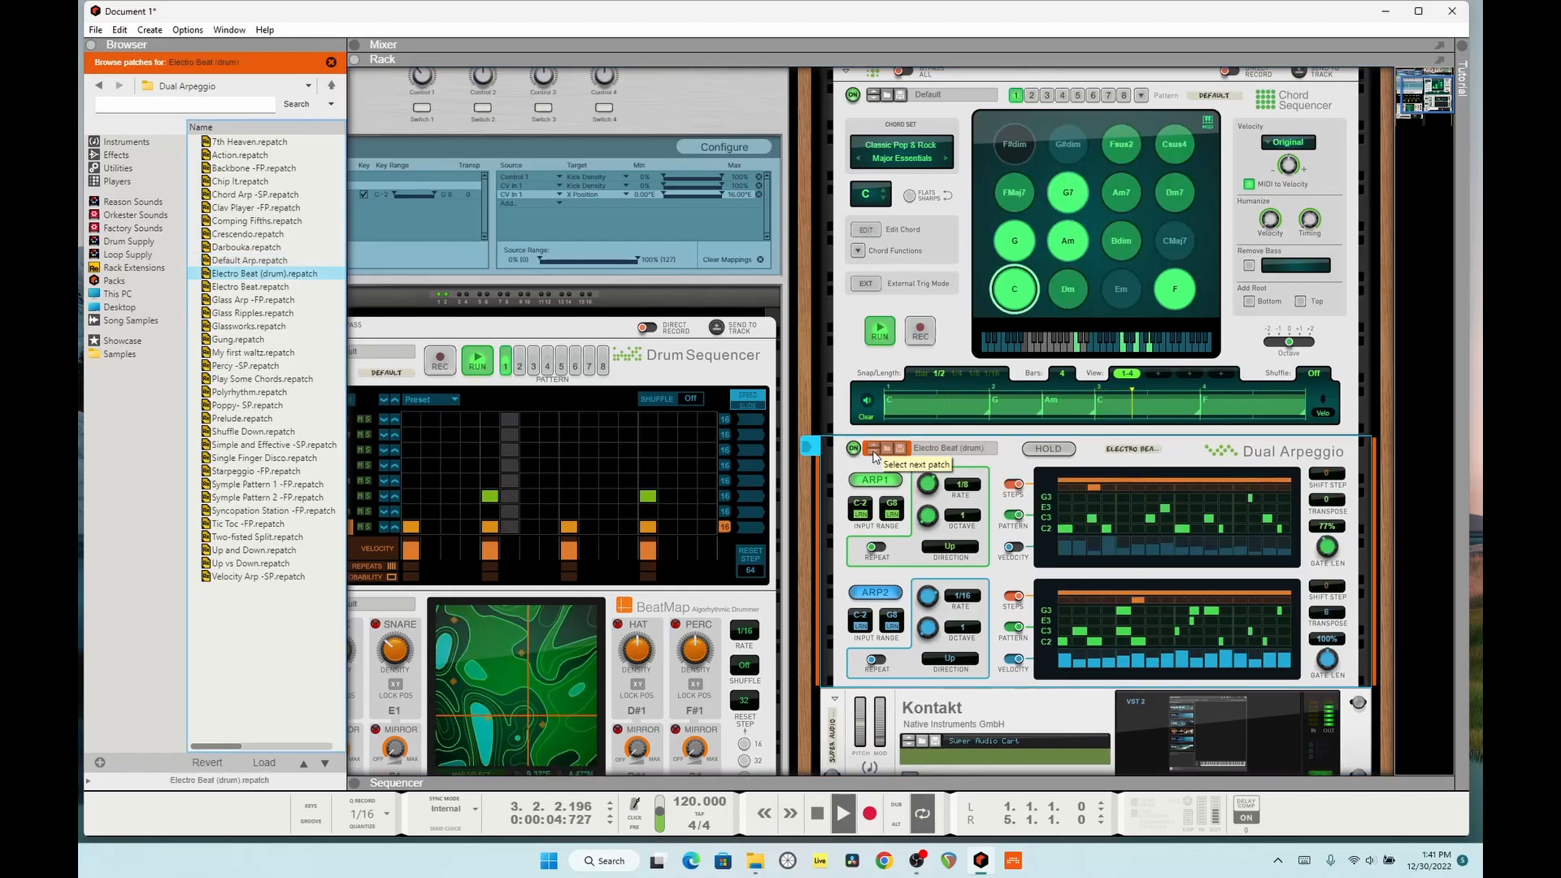
click(874, 451)
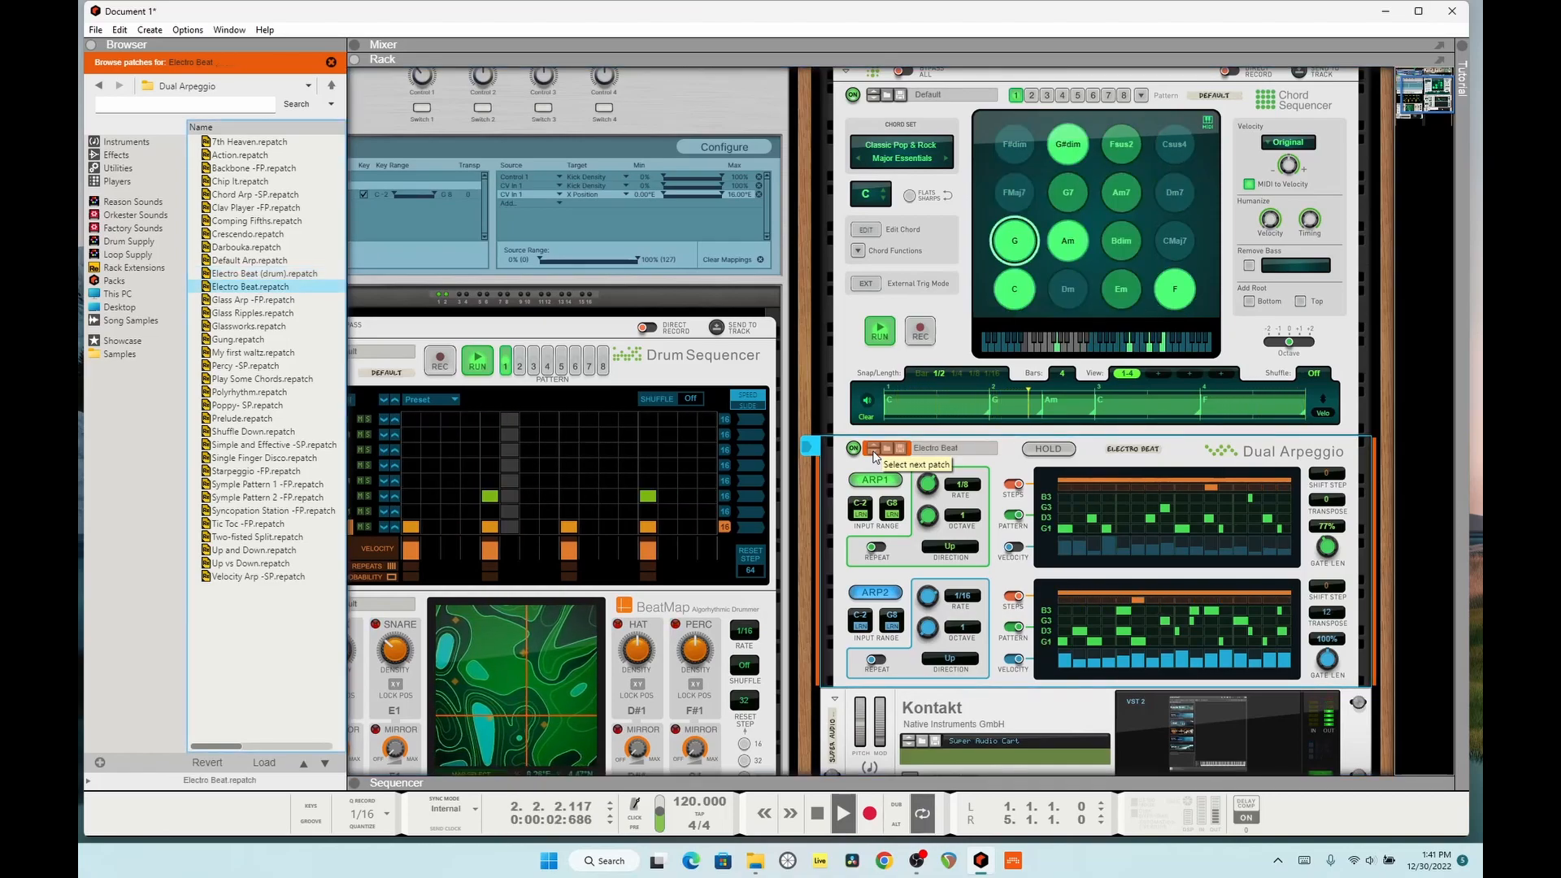
scroll(1057, 506, down, 3)
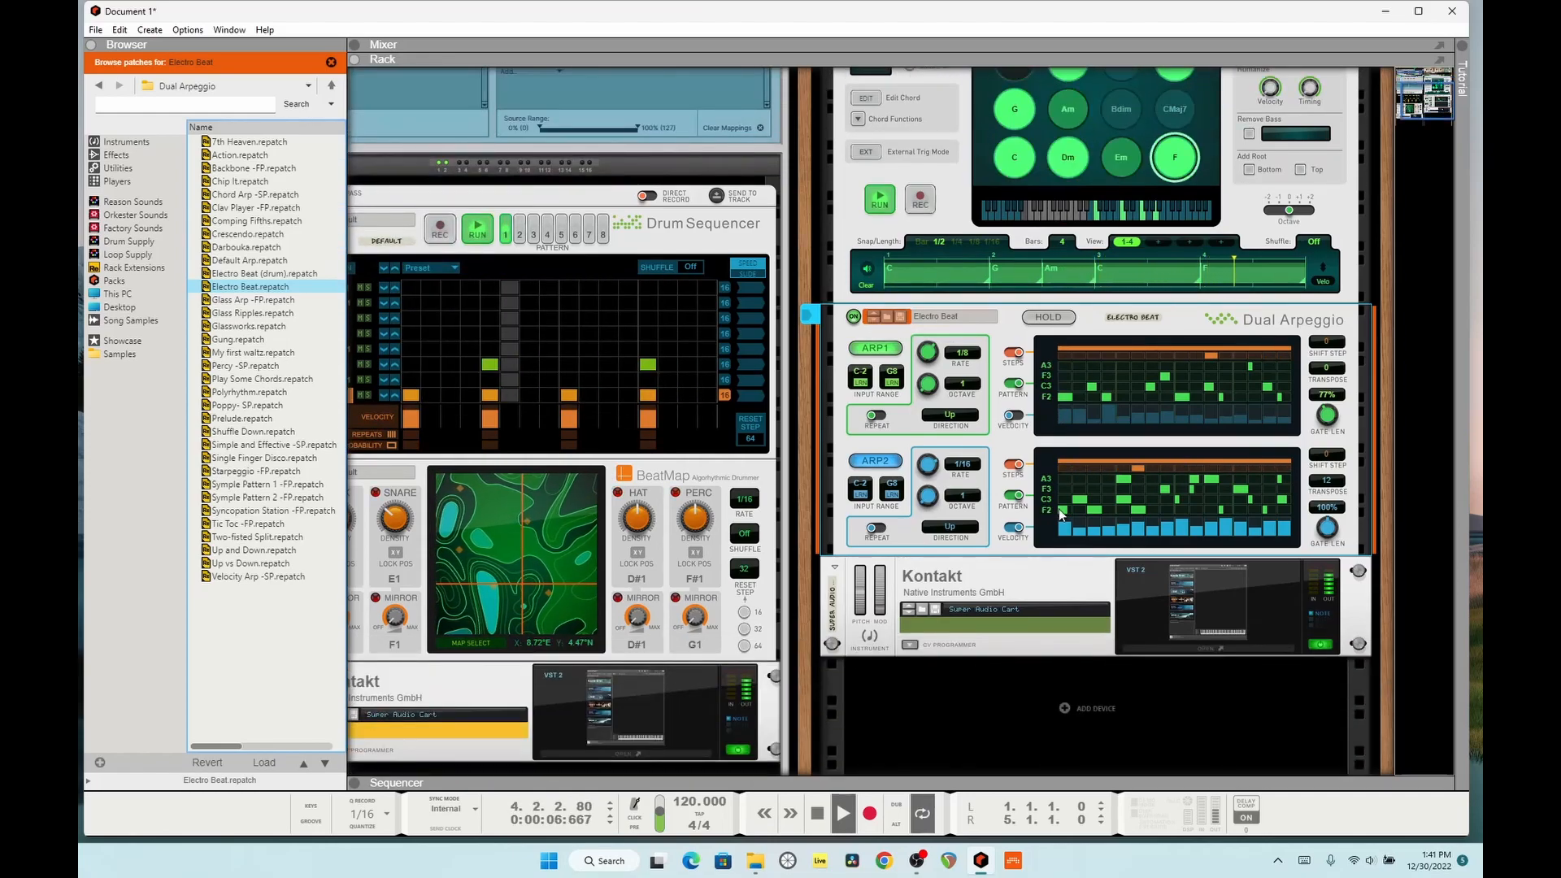
key(space)
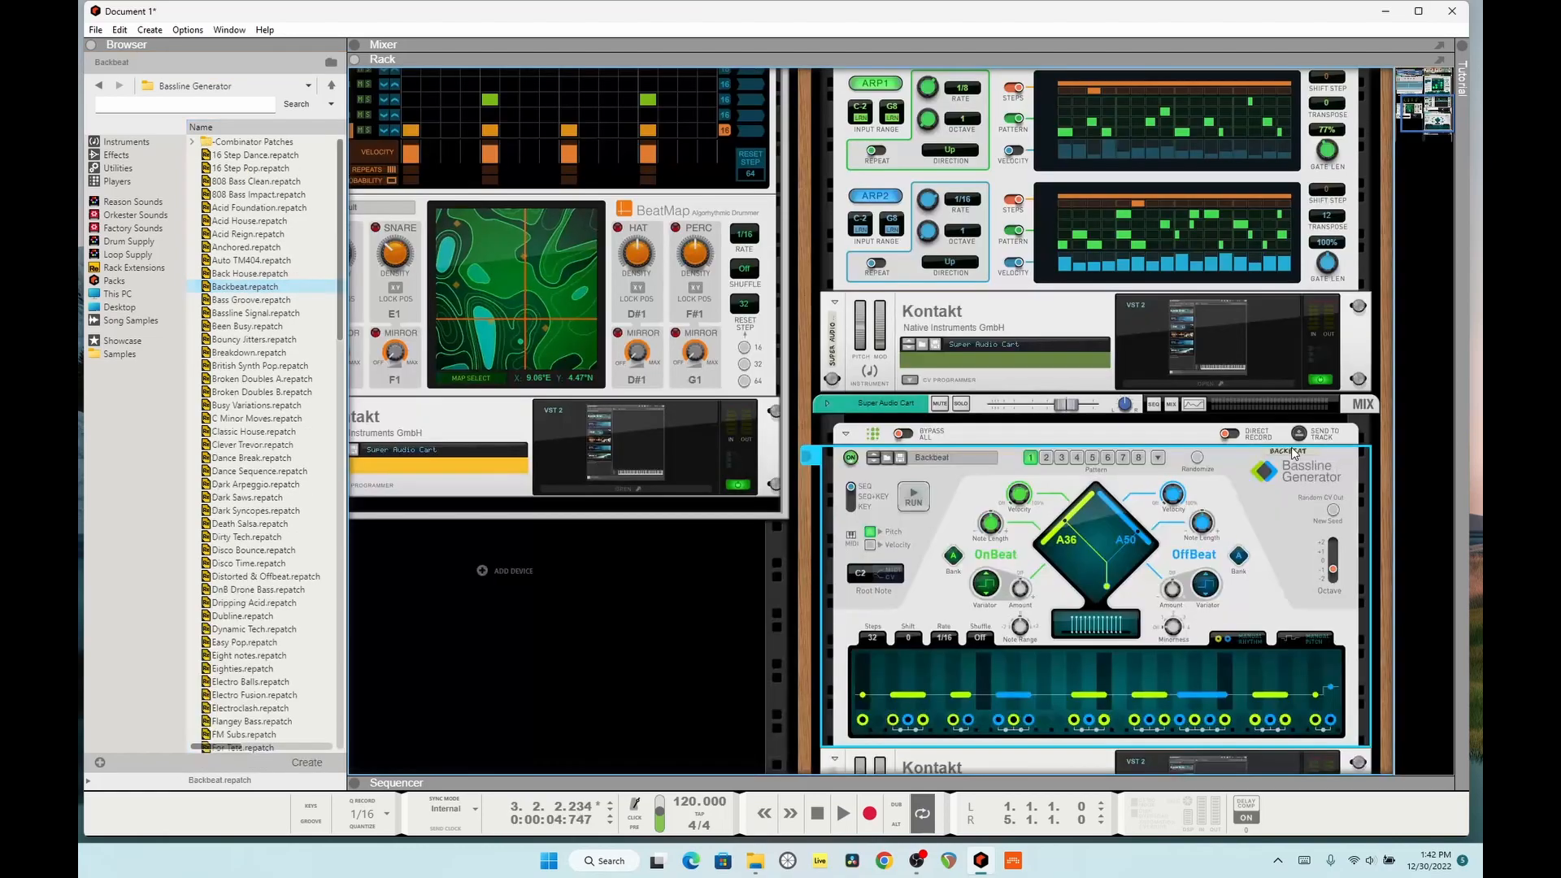
Step: With the song playing, place a G7 chord across the Chord Sequencer's first bar and an F chord at the start of bar 2
key(space)
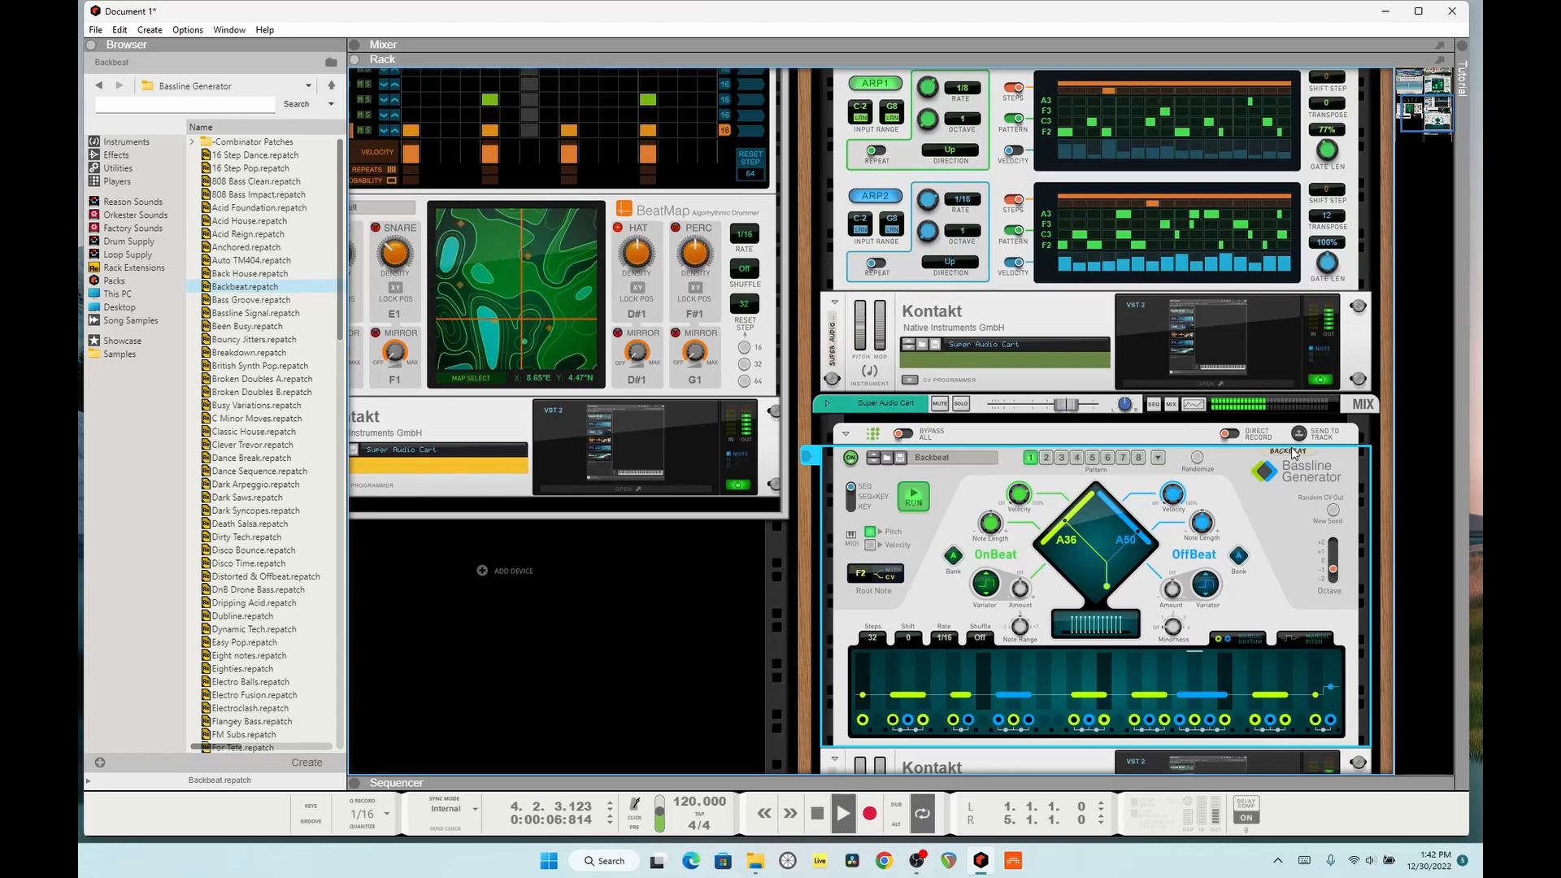
scroll(1355, 420, up, 3)
scroll(1355, 420, up, 4)
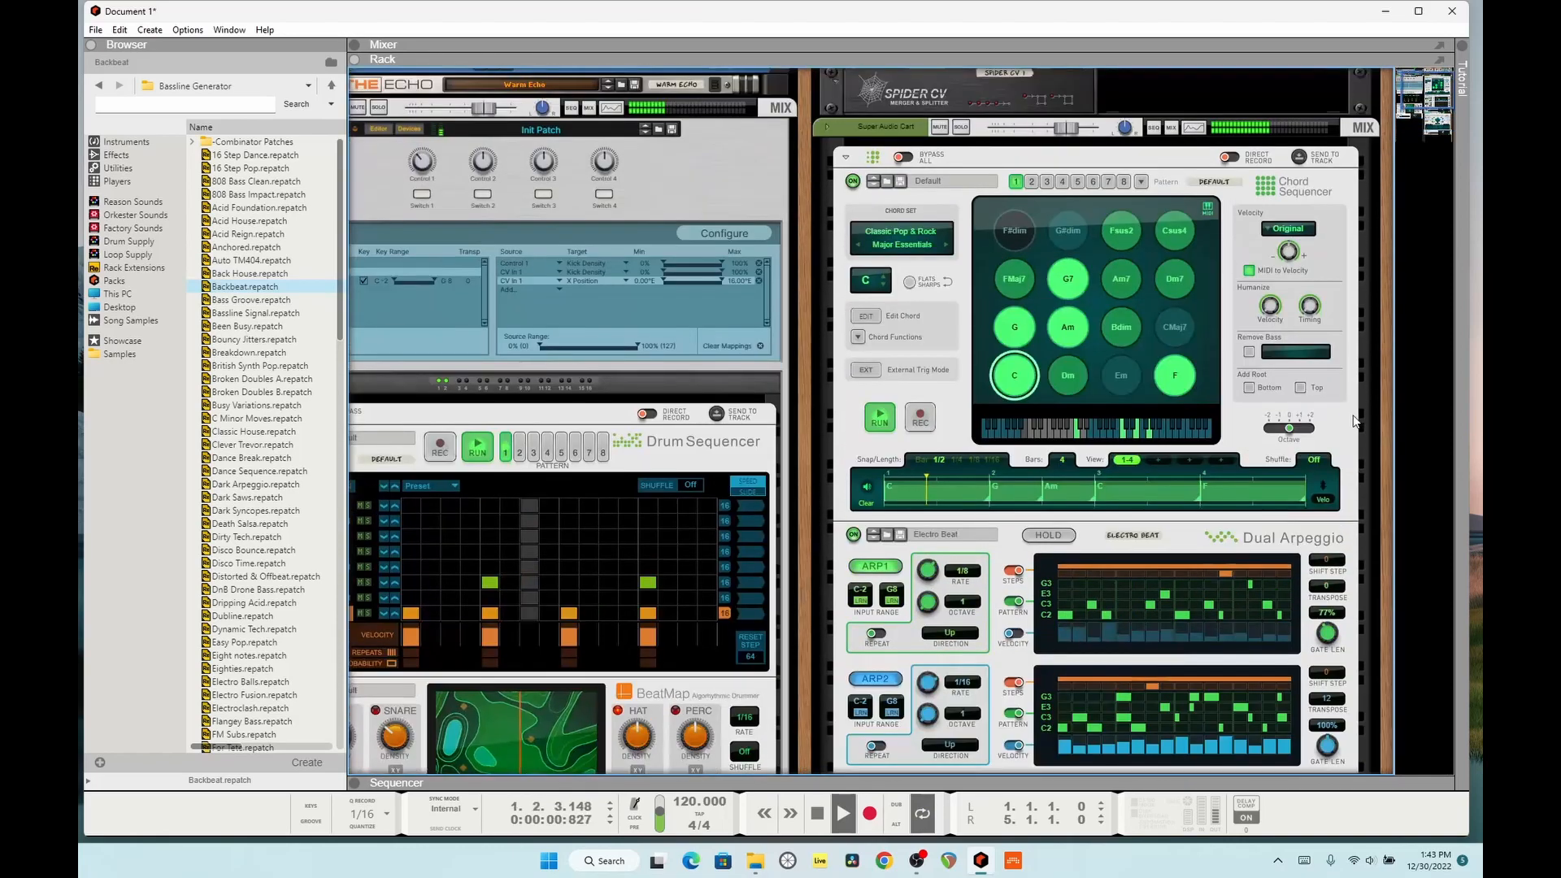
drag(1010, 426, 900, 489)
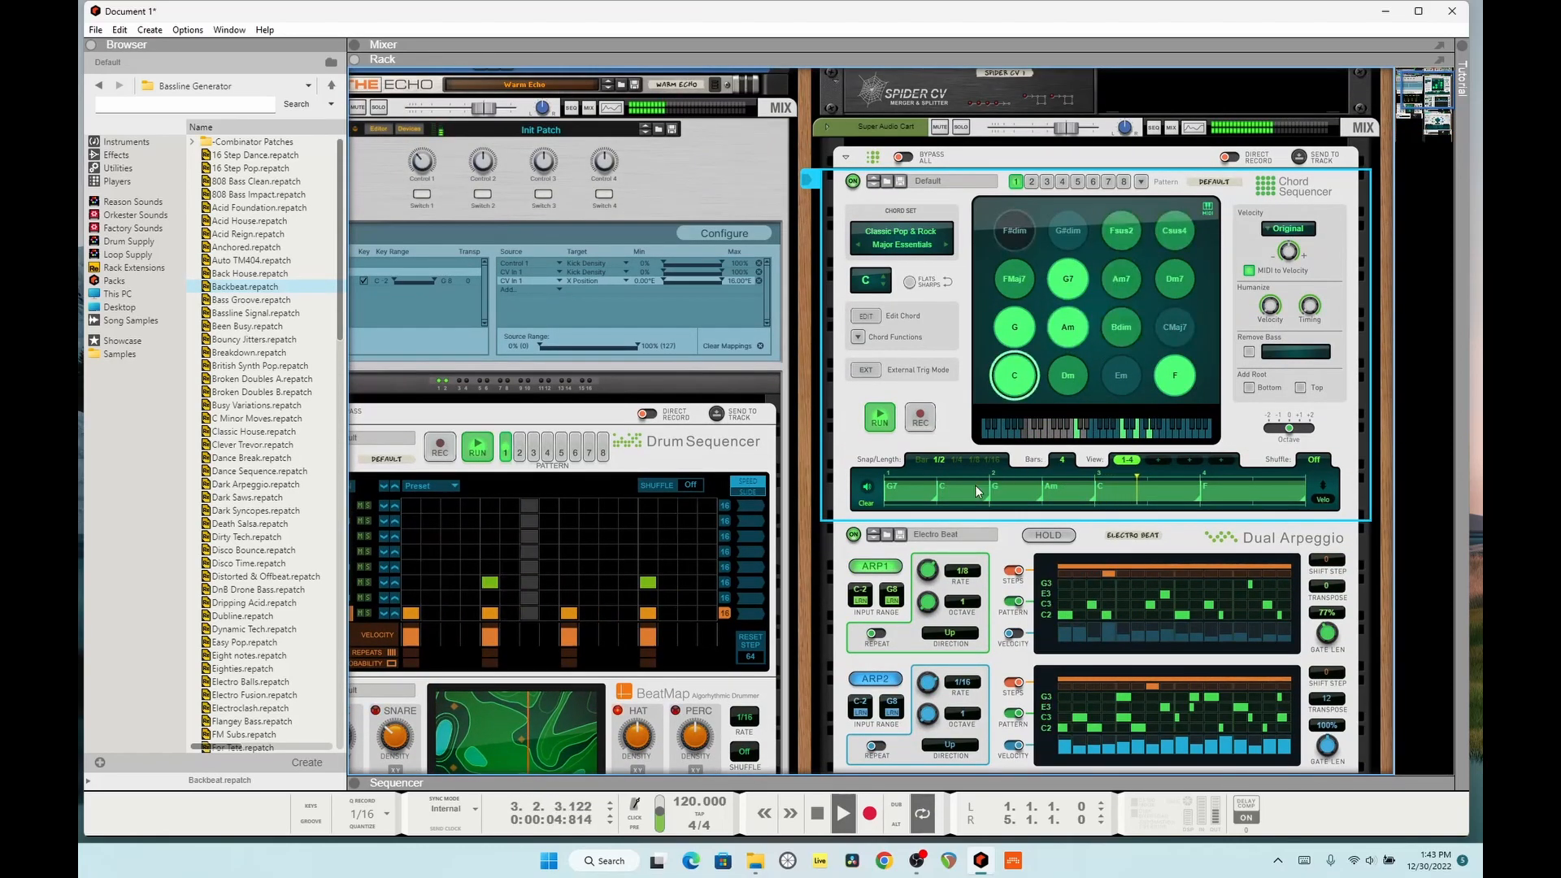
drag(938, 502, 986, 504)
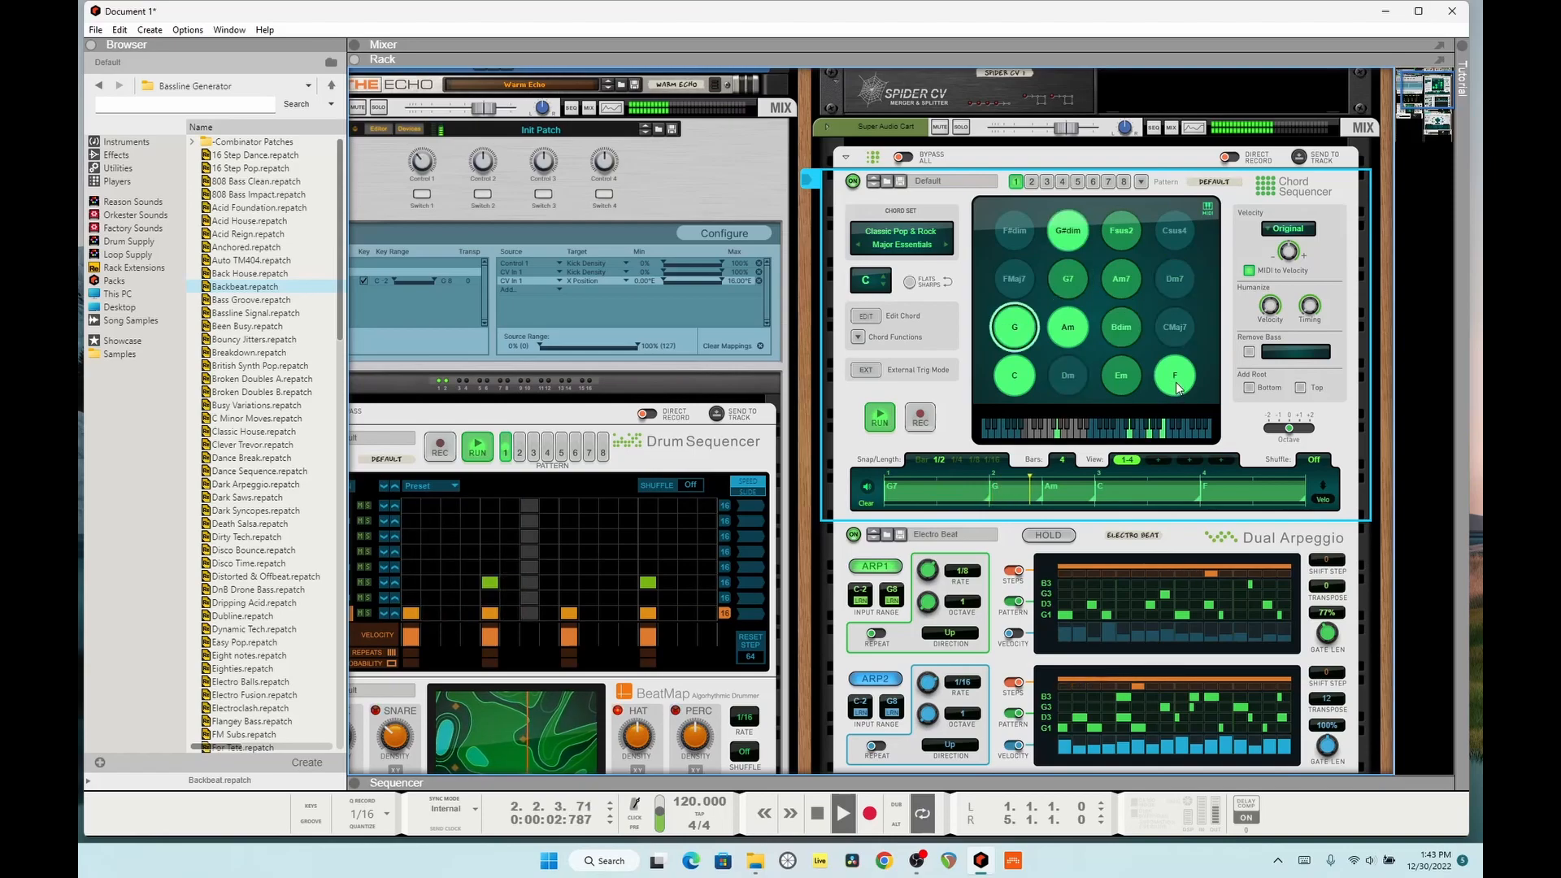
drag(1033, 454, 1017, 491)
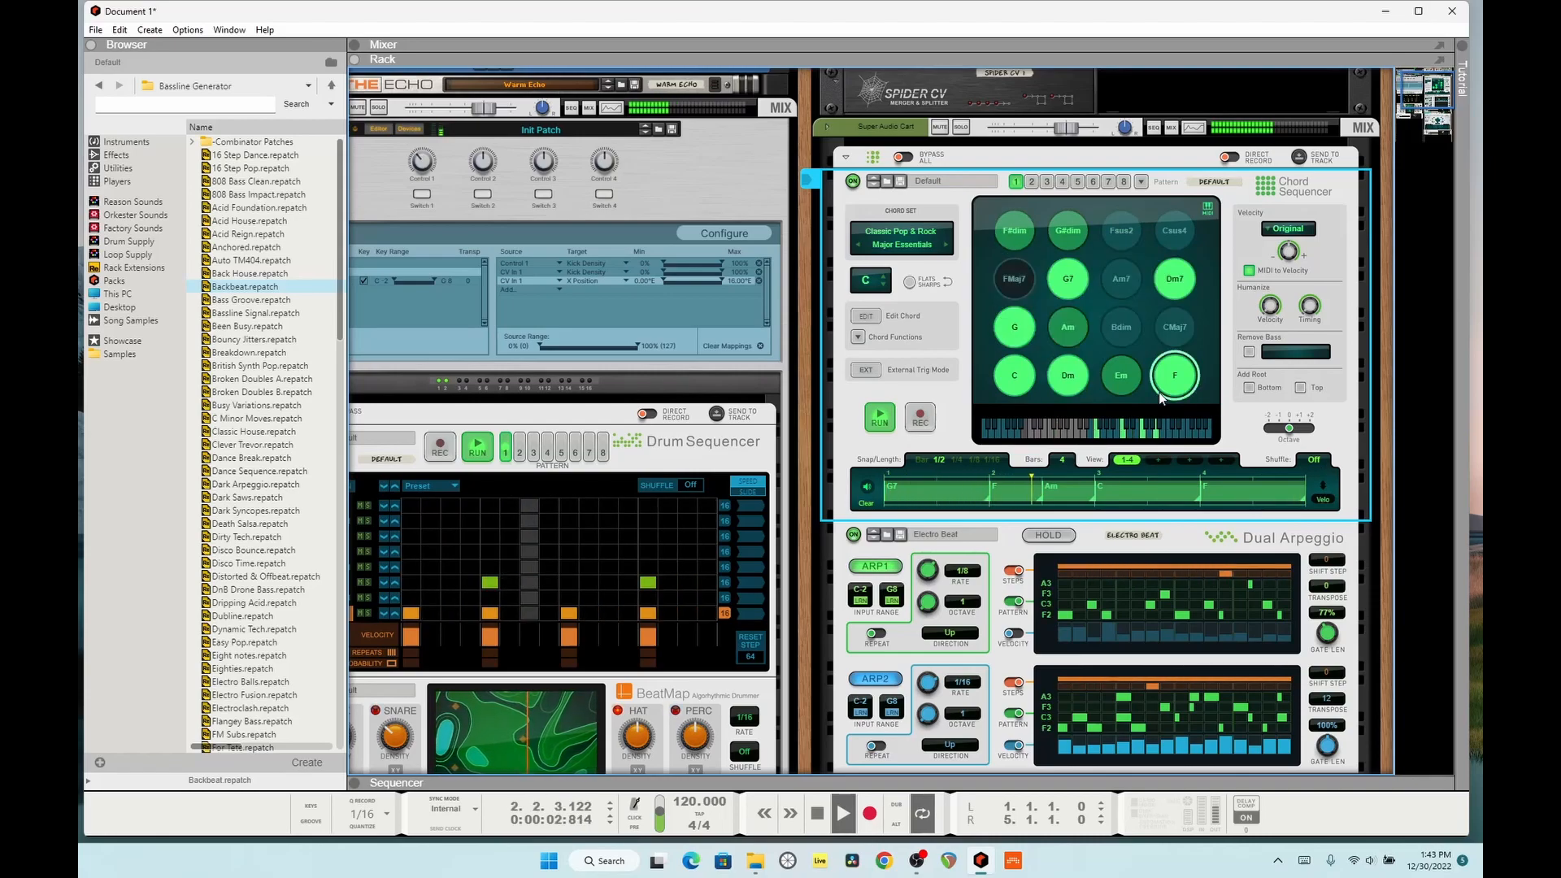
Step: Switch the Dual Arpeggio patch to Glass Arp -FP
scroll(953, 434, down, 3)
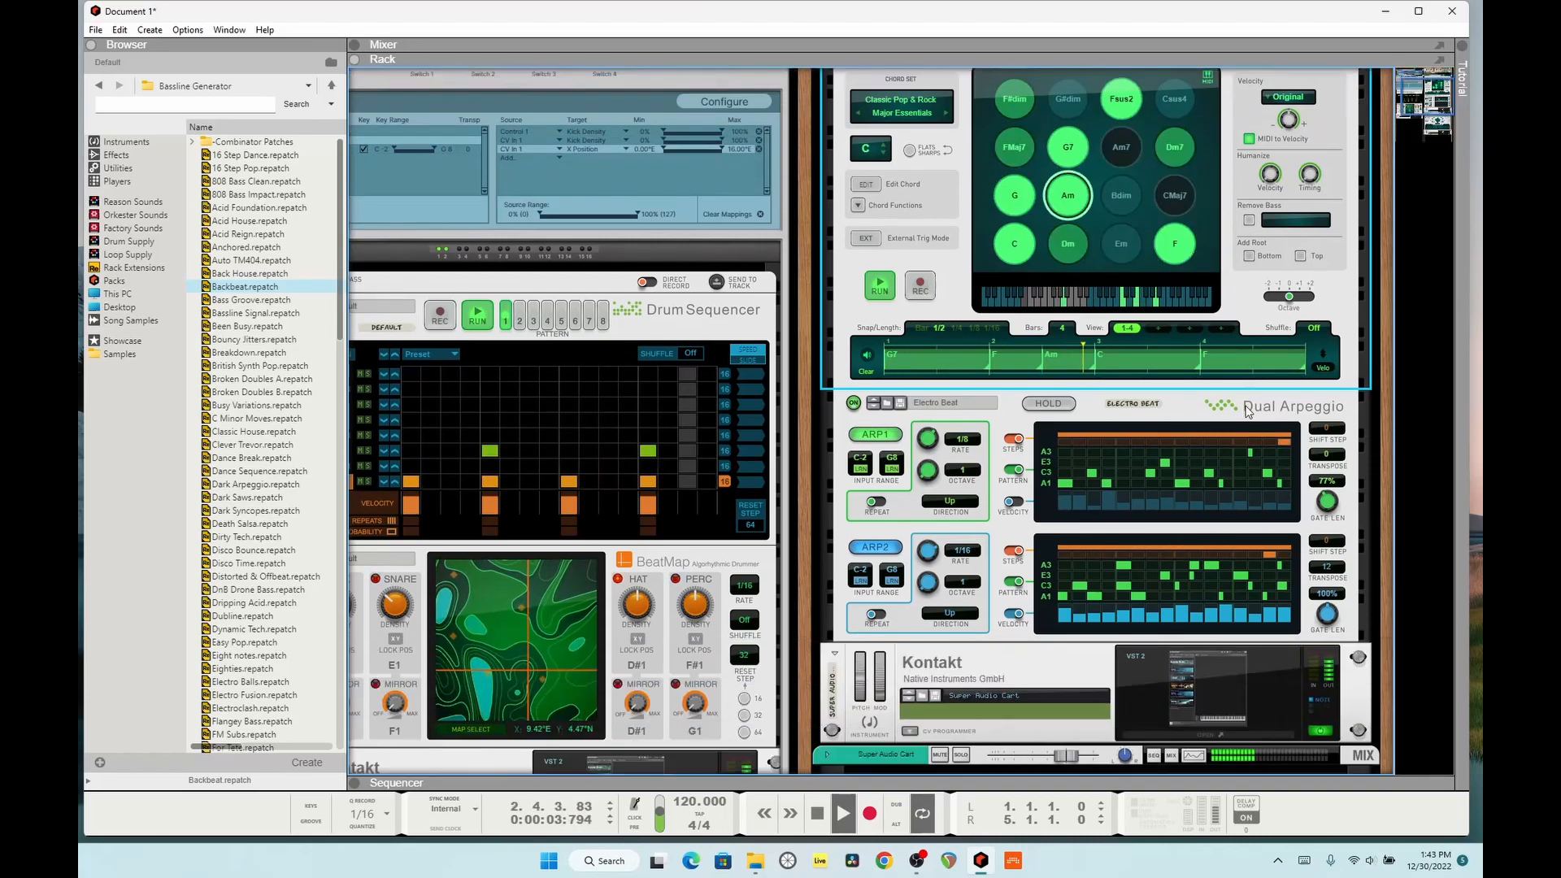
click(873, 404)
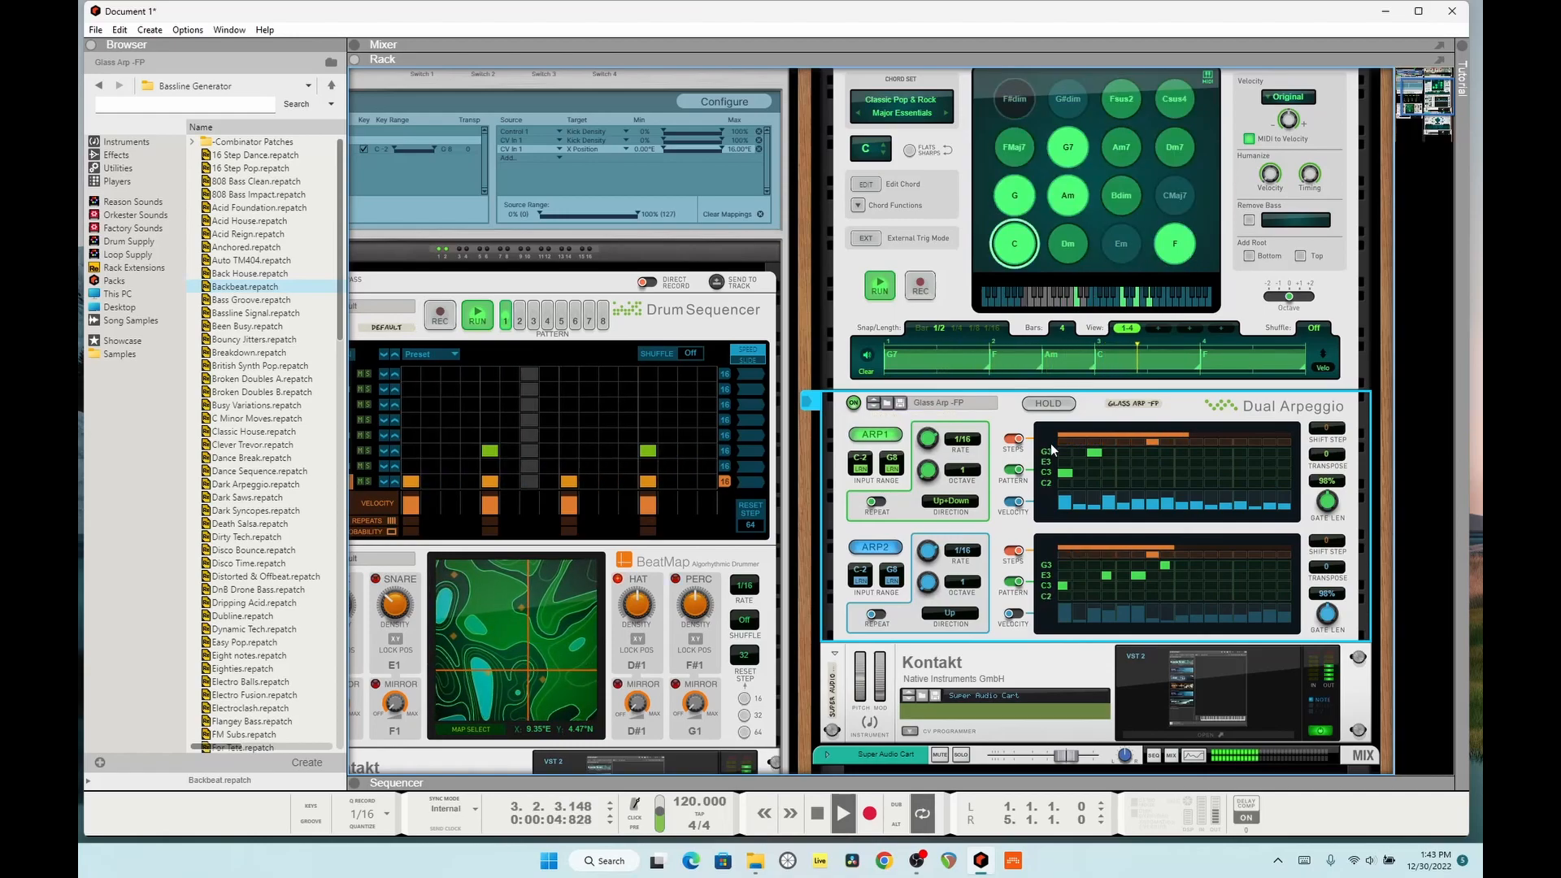
Step: Change the Bassline Generator's pattern blend to A41 for OnBeat and A28 for OffBeat
scroll(1051, 450, down, 10)
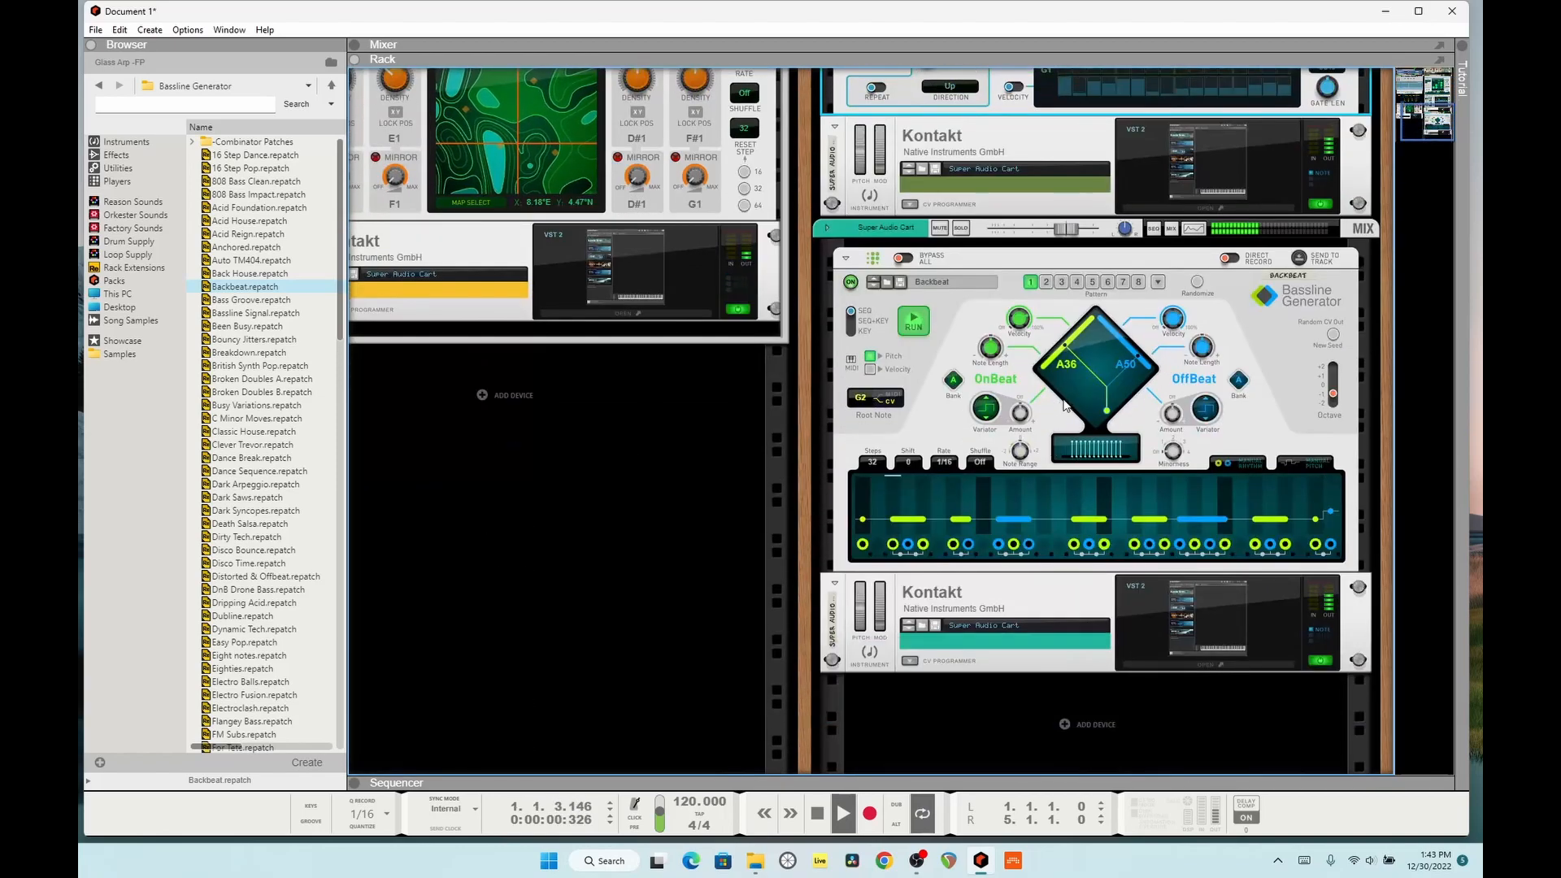
click(1076, 381)
scroll(1131, 434, up, 1)
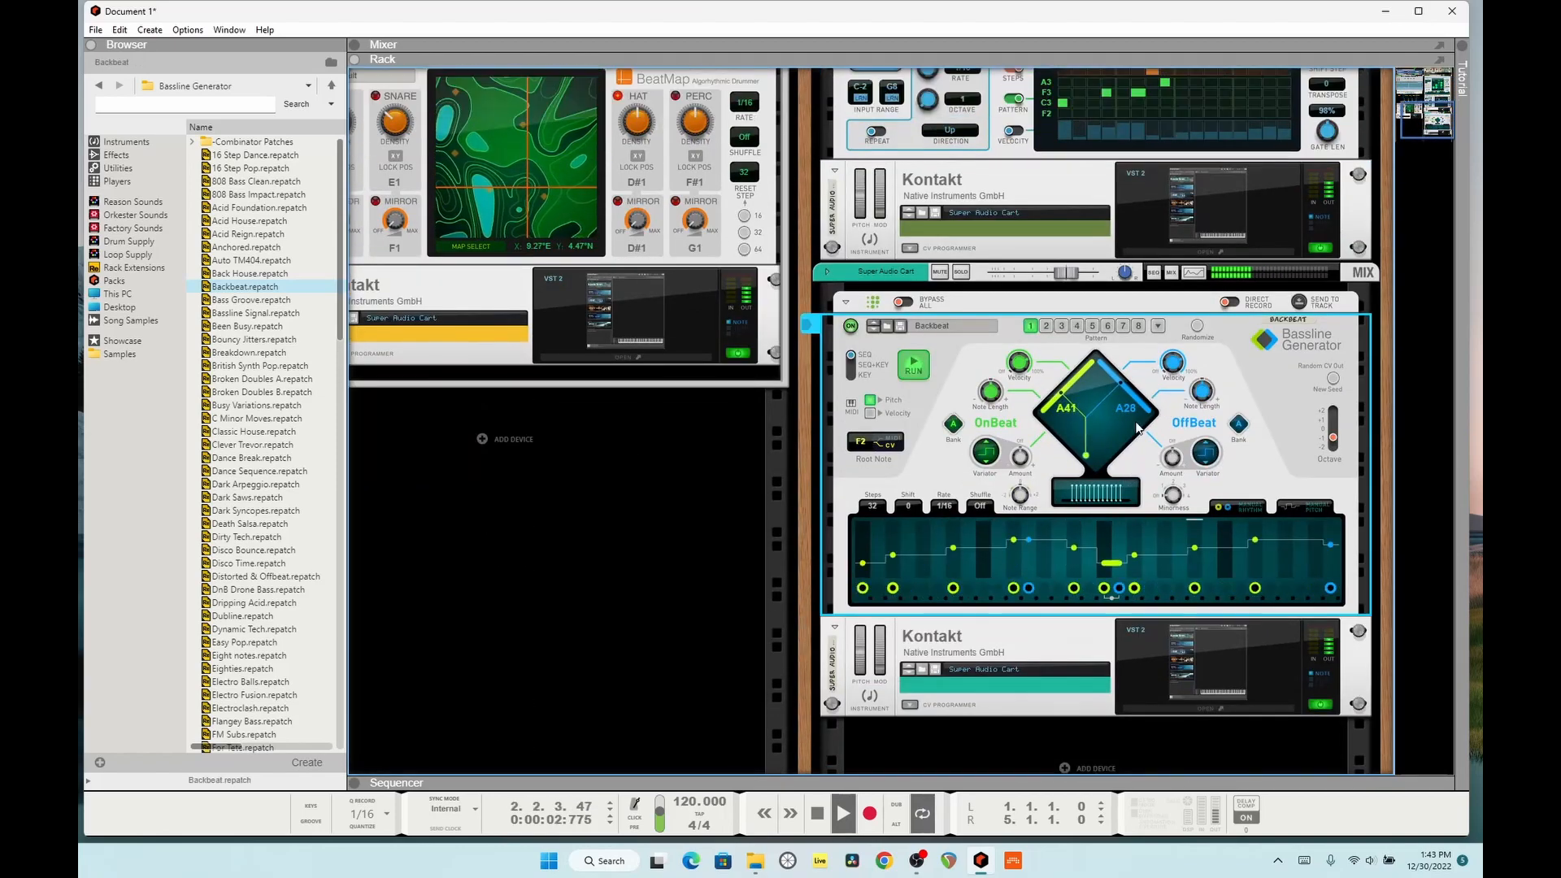
Step: Combine the Bassline Generator and the Kontakt below it into a new Combinator
click(1068, 655)
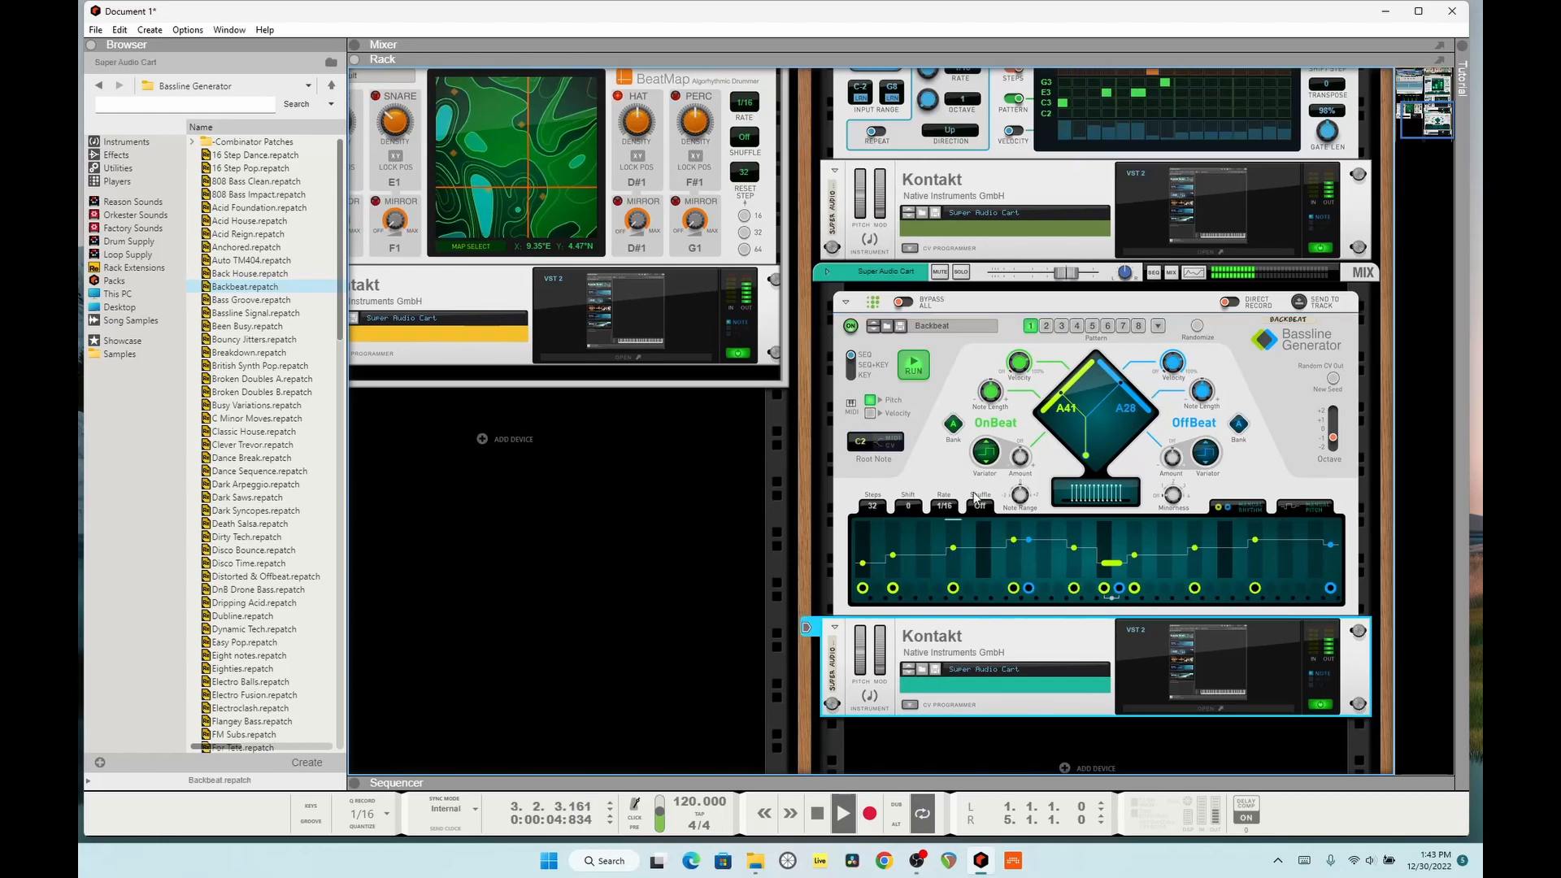
right_click(922, 470)
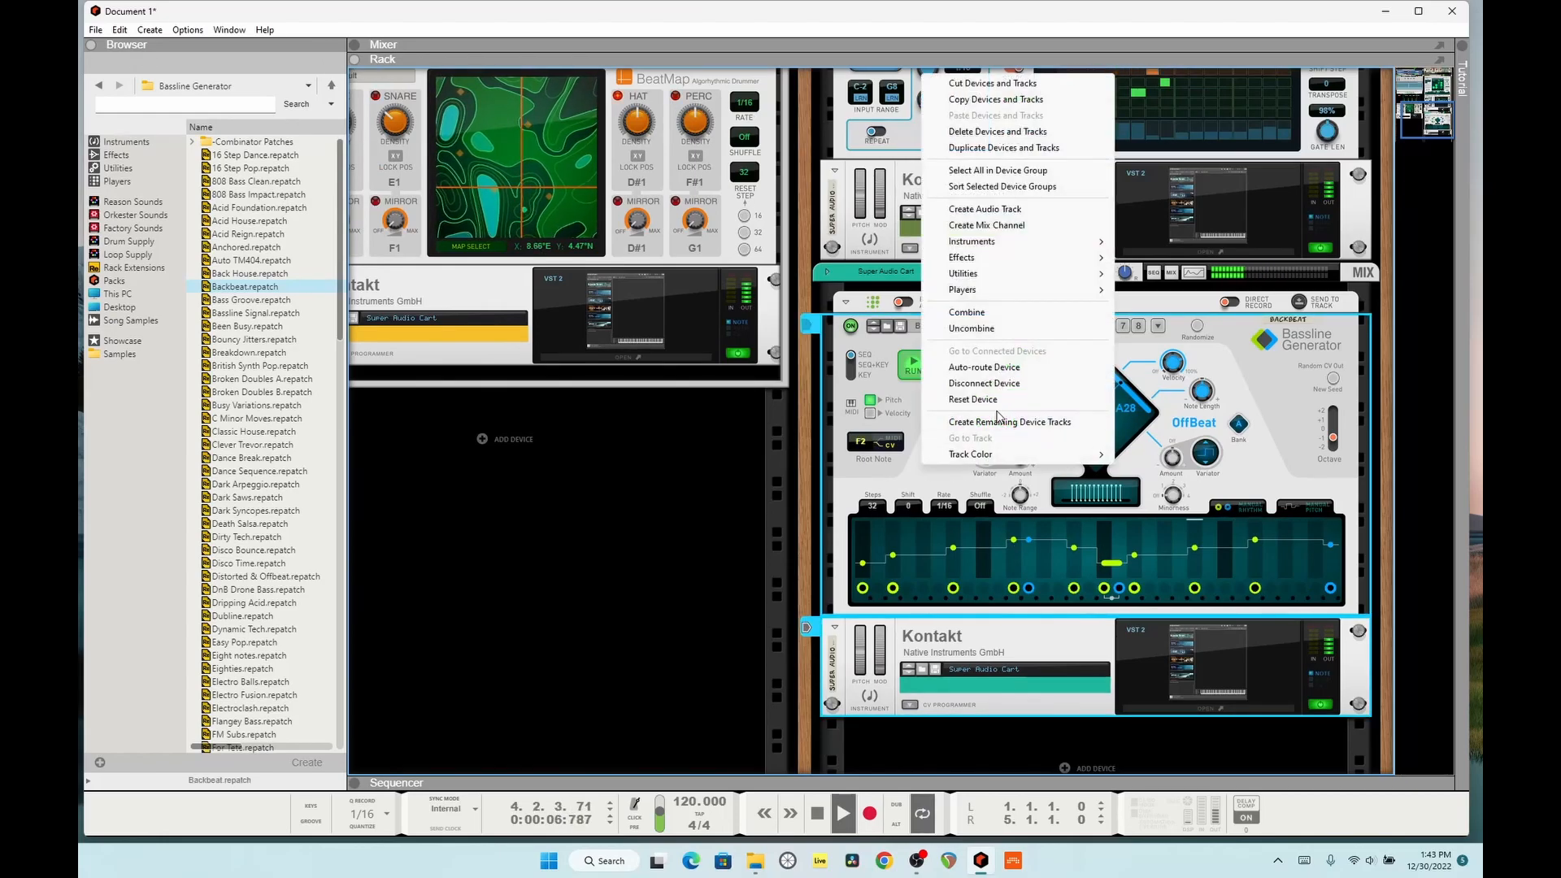
click(979, 317)
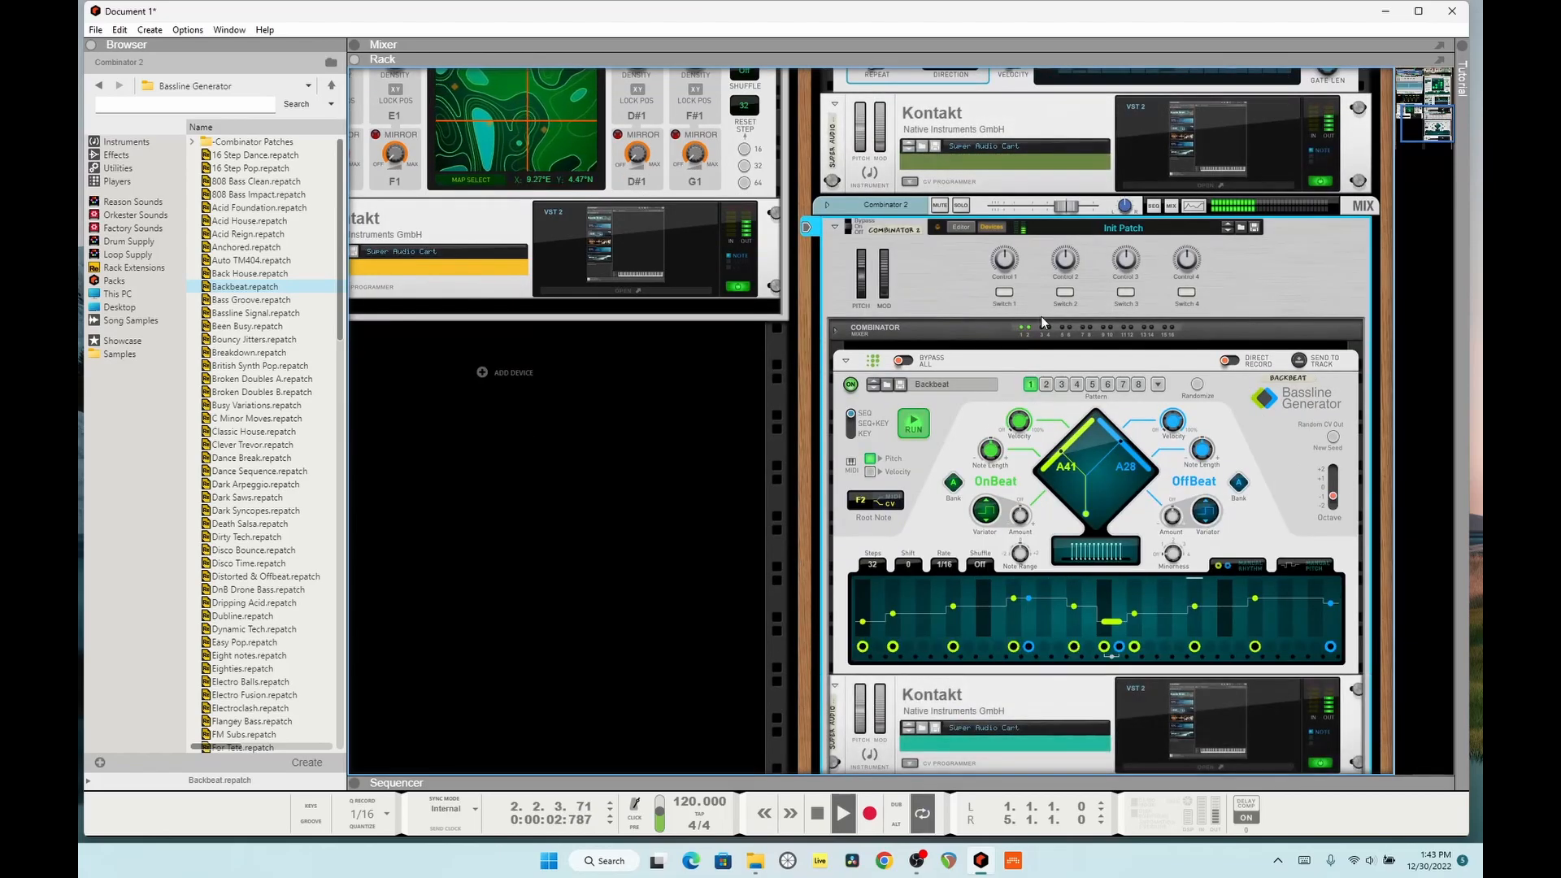
Step: On the rack's rear, move the CV1 cable's source from Pulsar's LFO 1 to a Spider CV Split A output and feed Split A from LFO 1
key(Tab)
scroll(978, 302, up, 10)
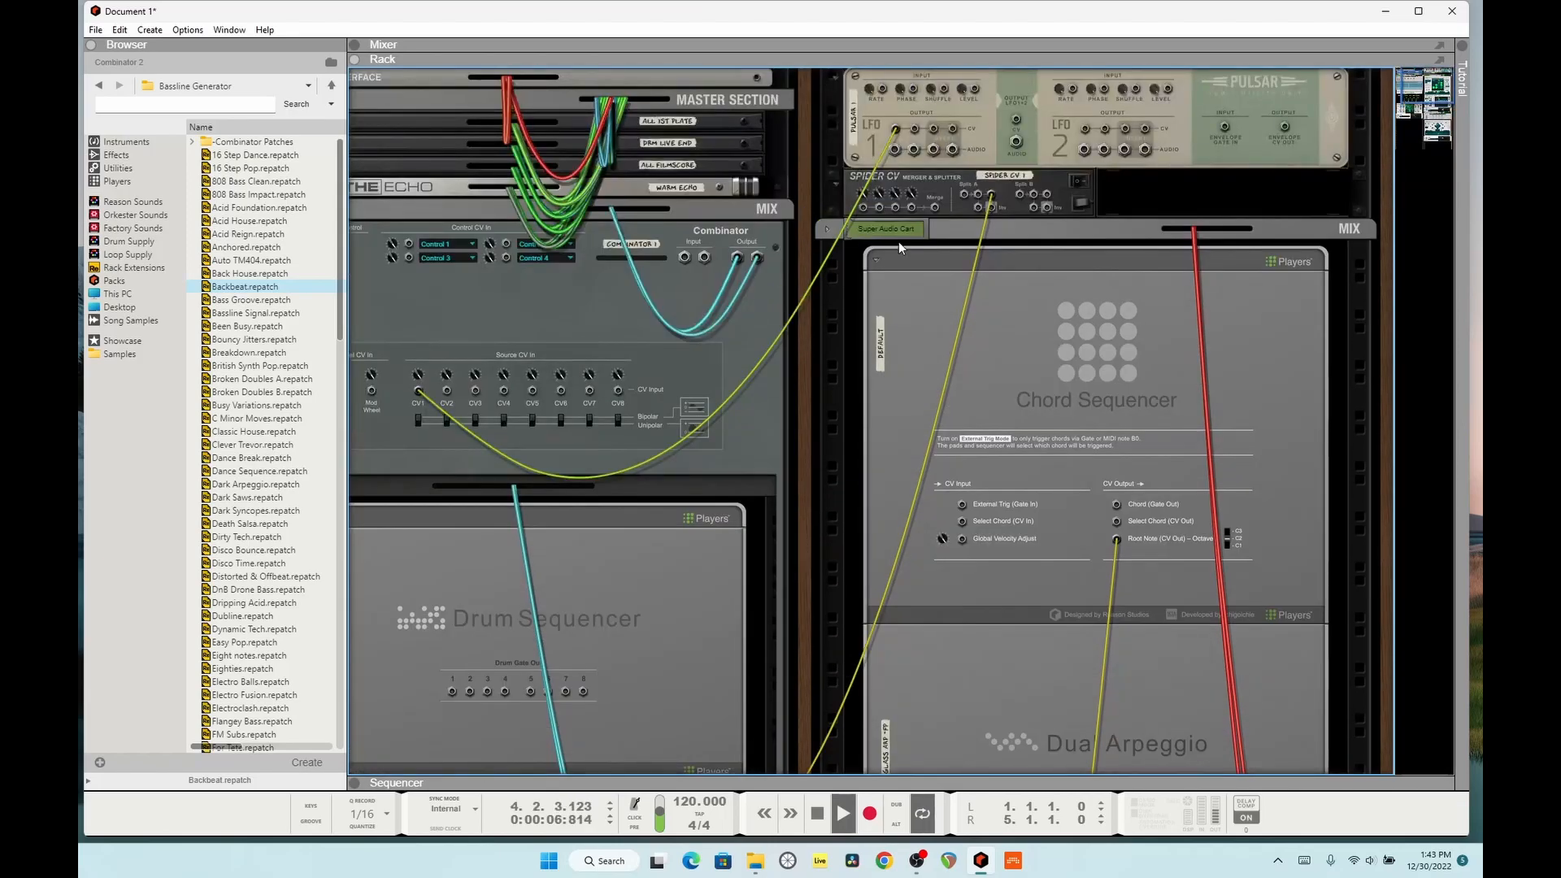
drag(894, 133, 977, 195)
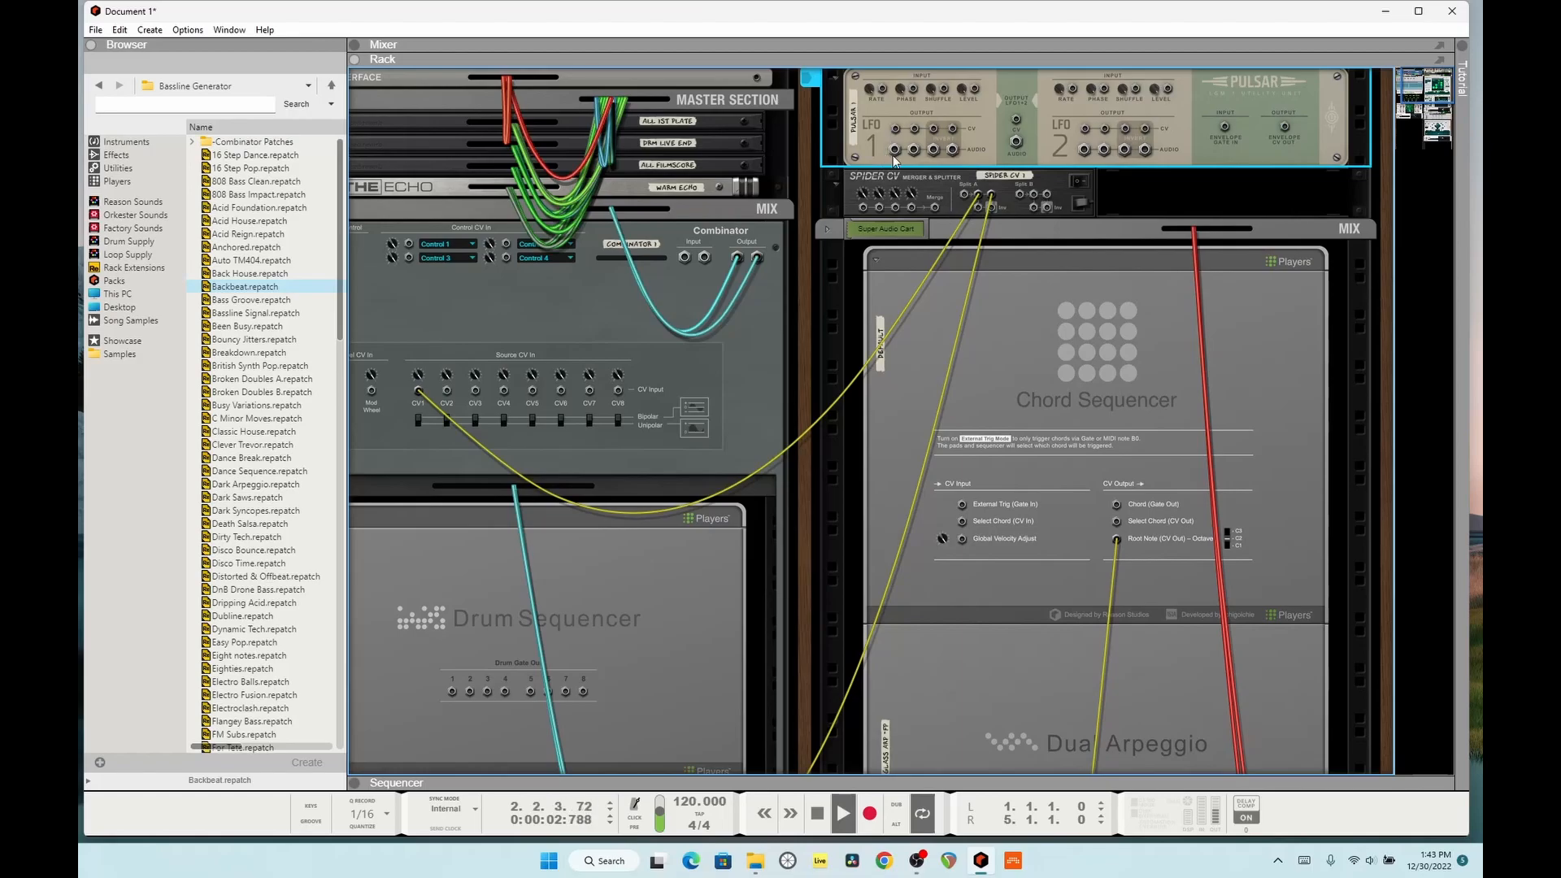
mouse_move(894, 130)
mouse_down()
mouse_move(963, 195)
mouse_move(895, 129)
mouse_up()
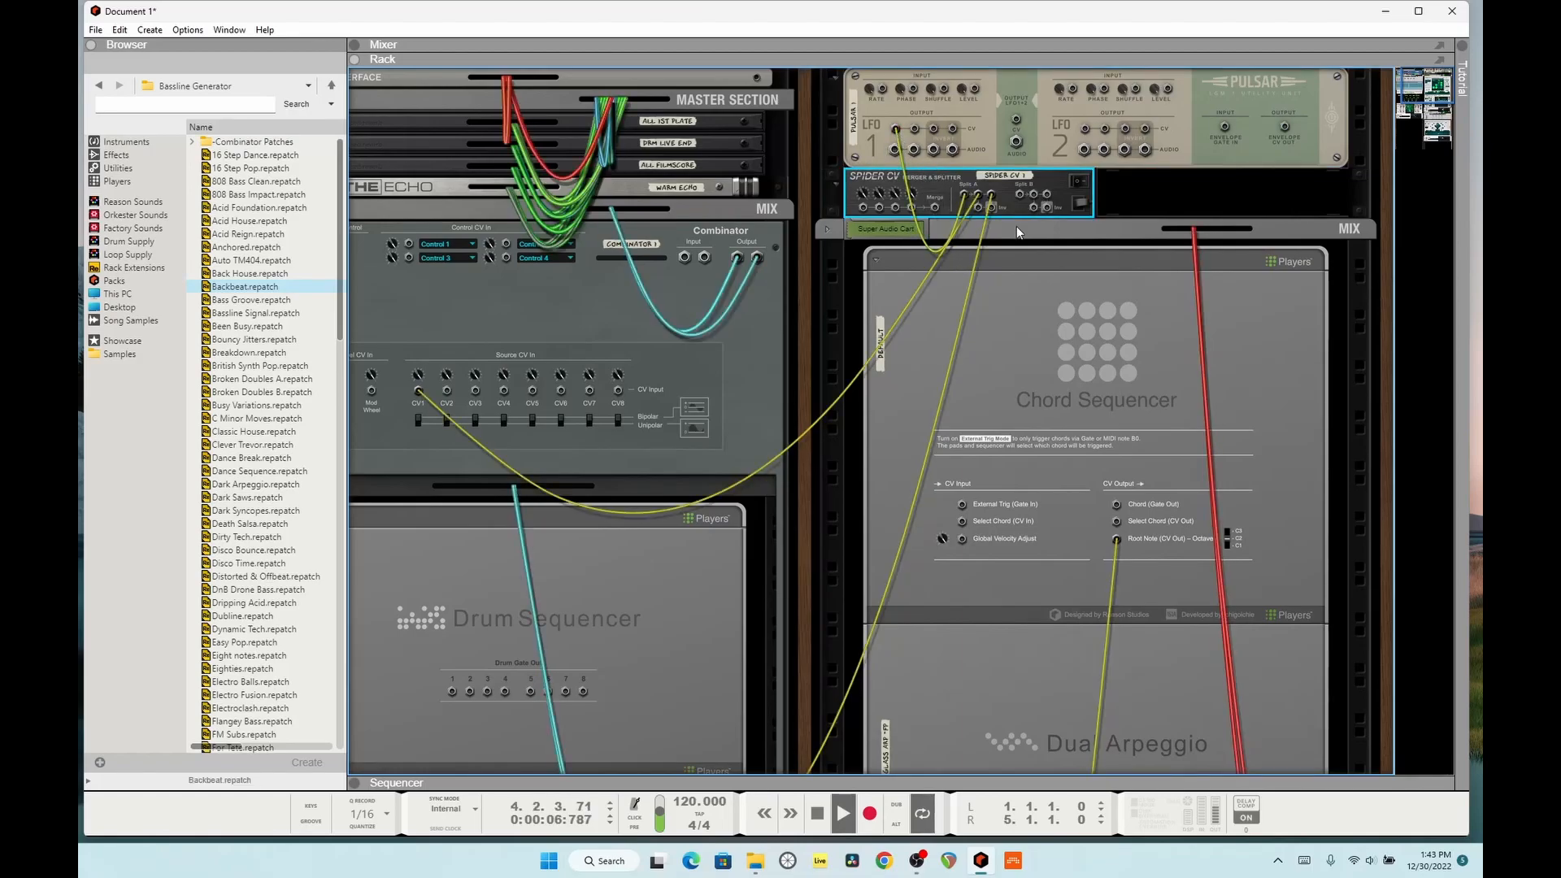
Step: On the rack's rear, move the Spider CV cable from BeatMap's Hat Density input to the Control 1 CV input of Combinator 2
scroll(996, 280, down, 10)
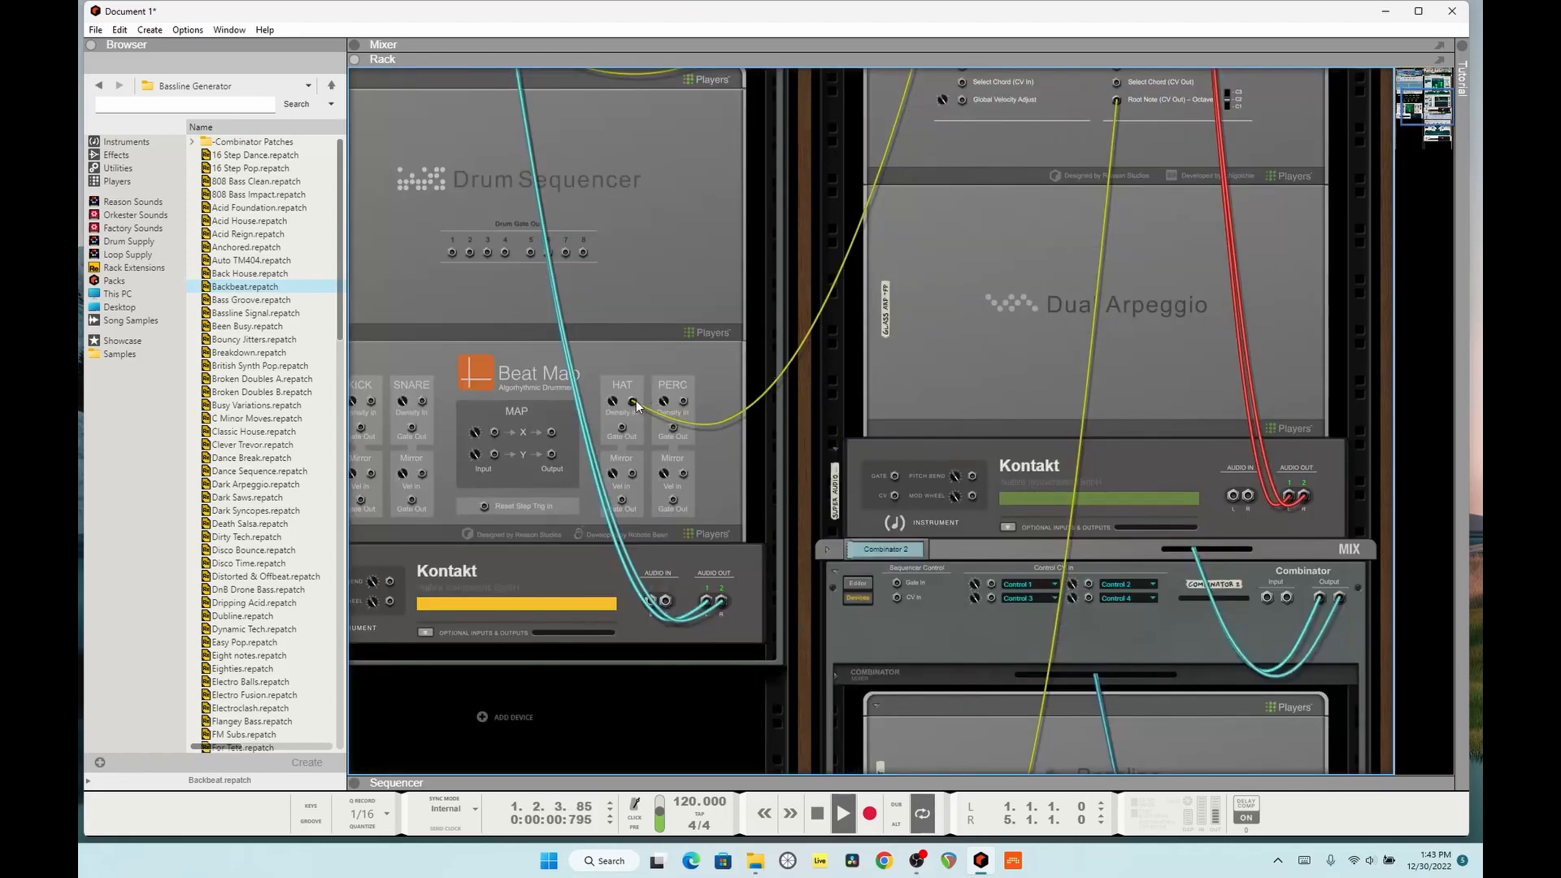
scroll(643, 401, down, 11)
scroll(650, 398, up, 3)
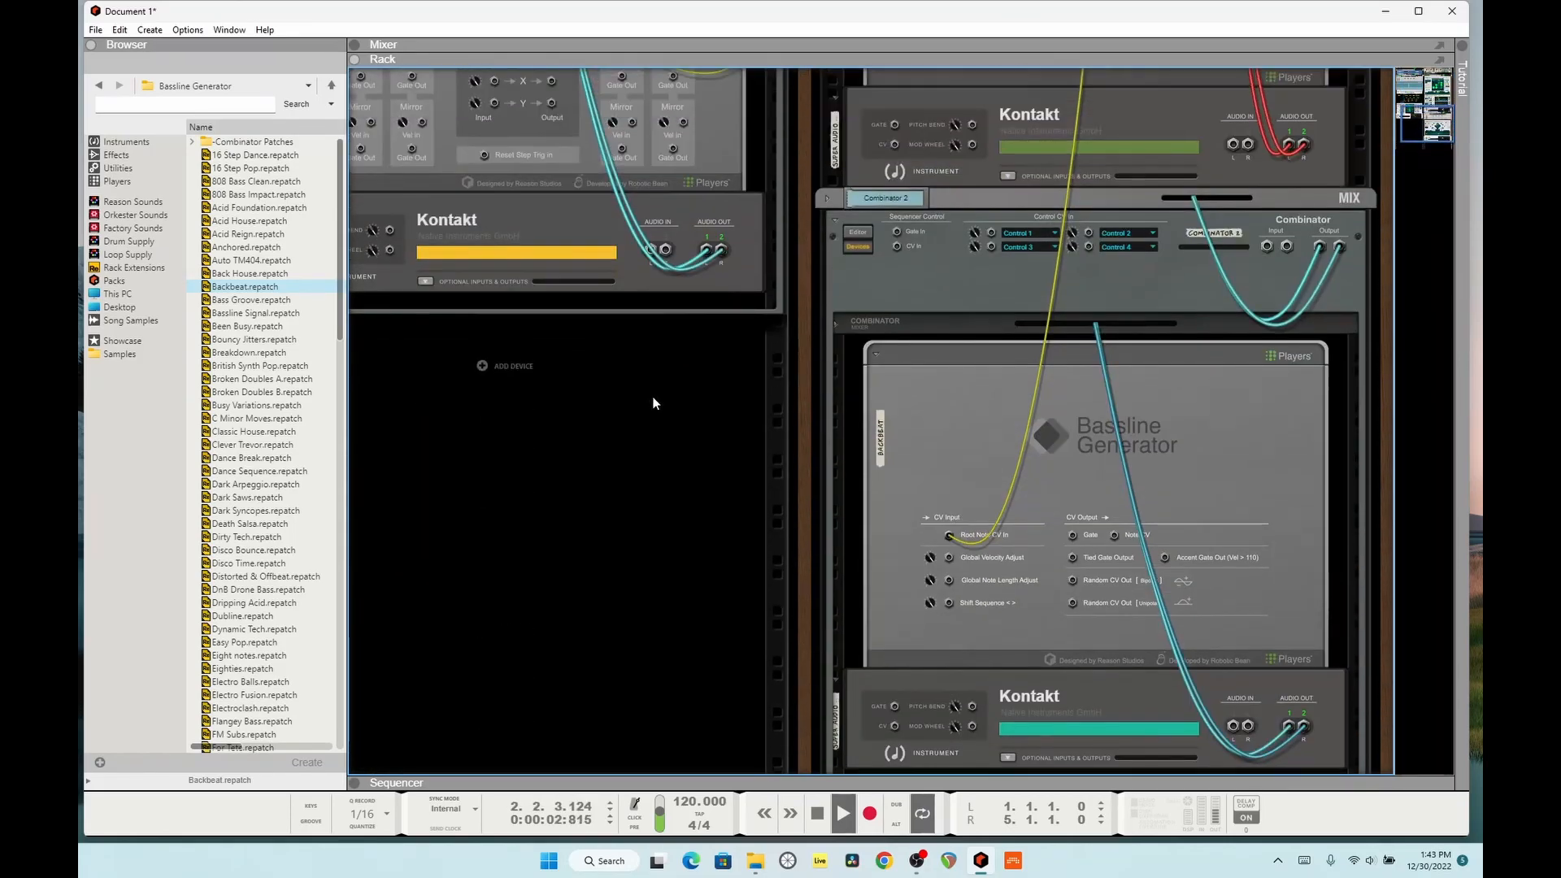
scroll(654, 401, up, 4)
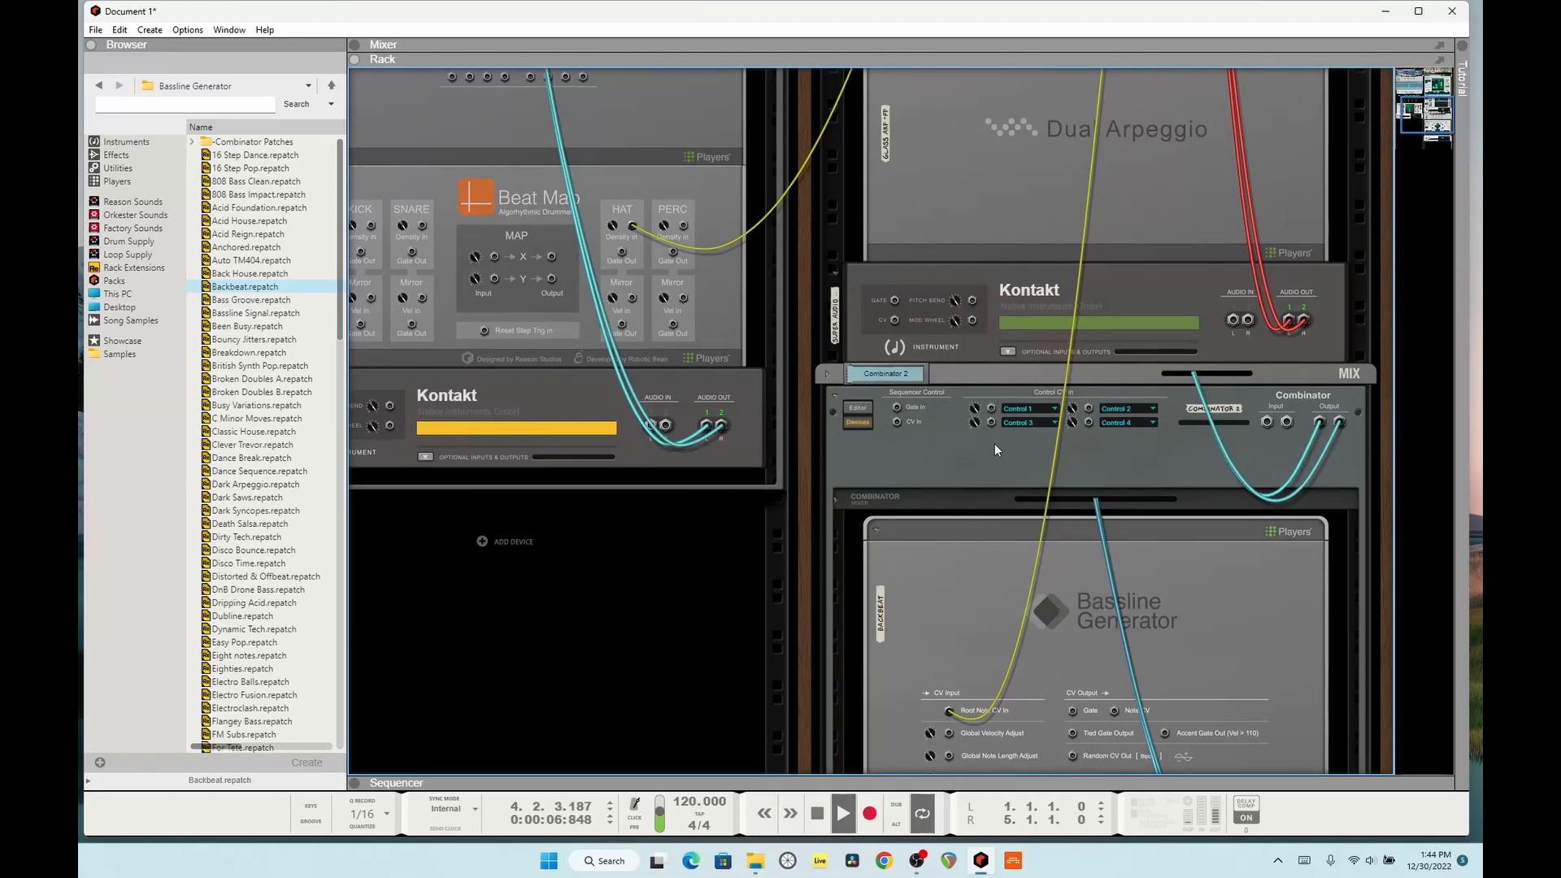
drag(635, 230, 991, 409)
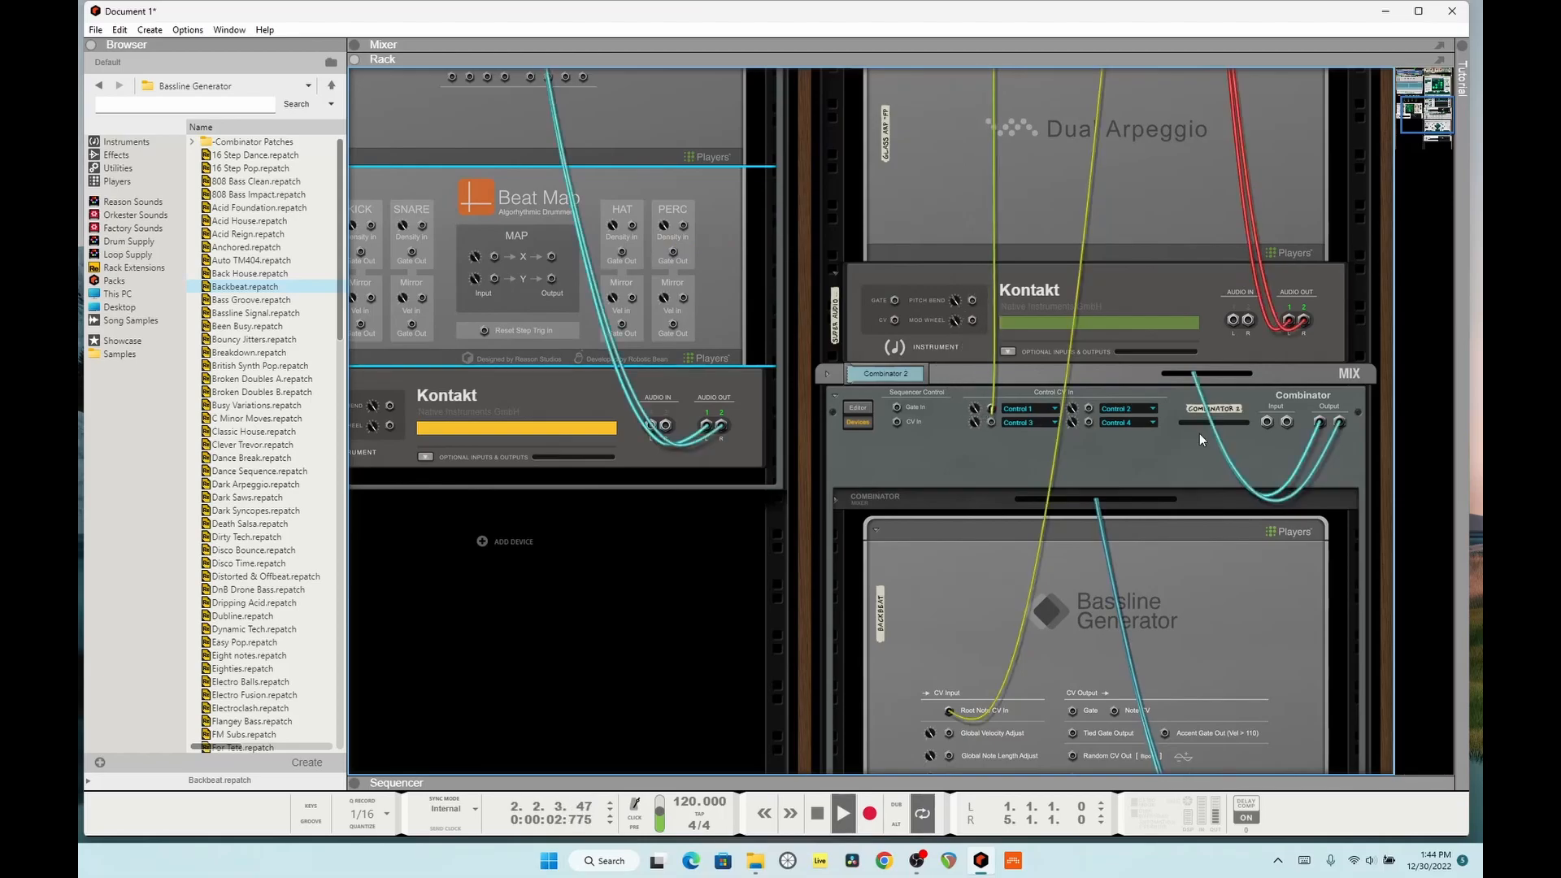
key(Tab)
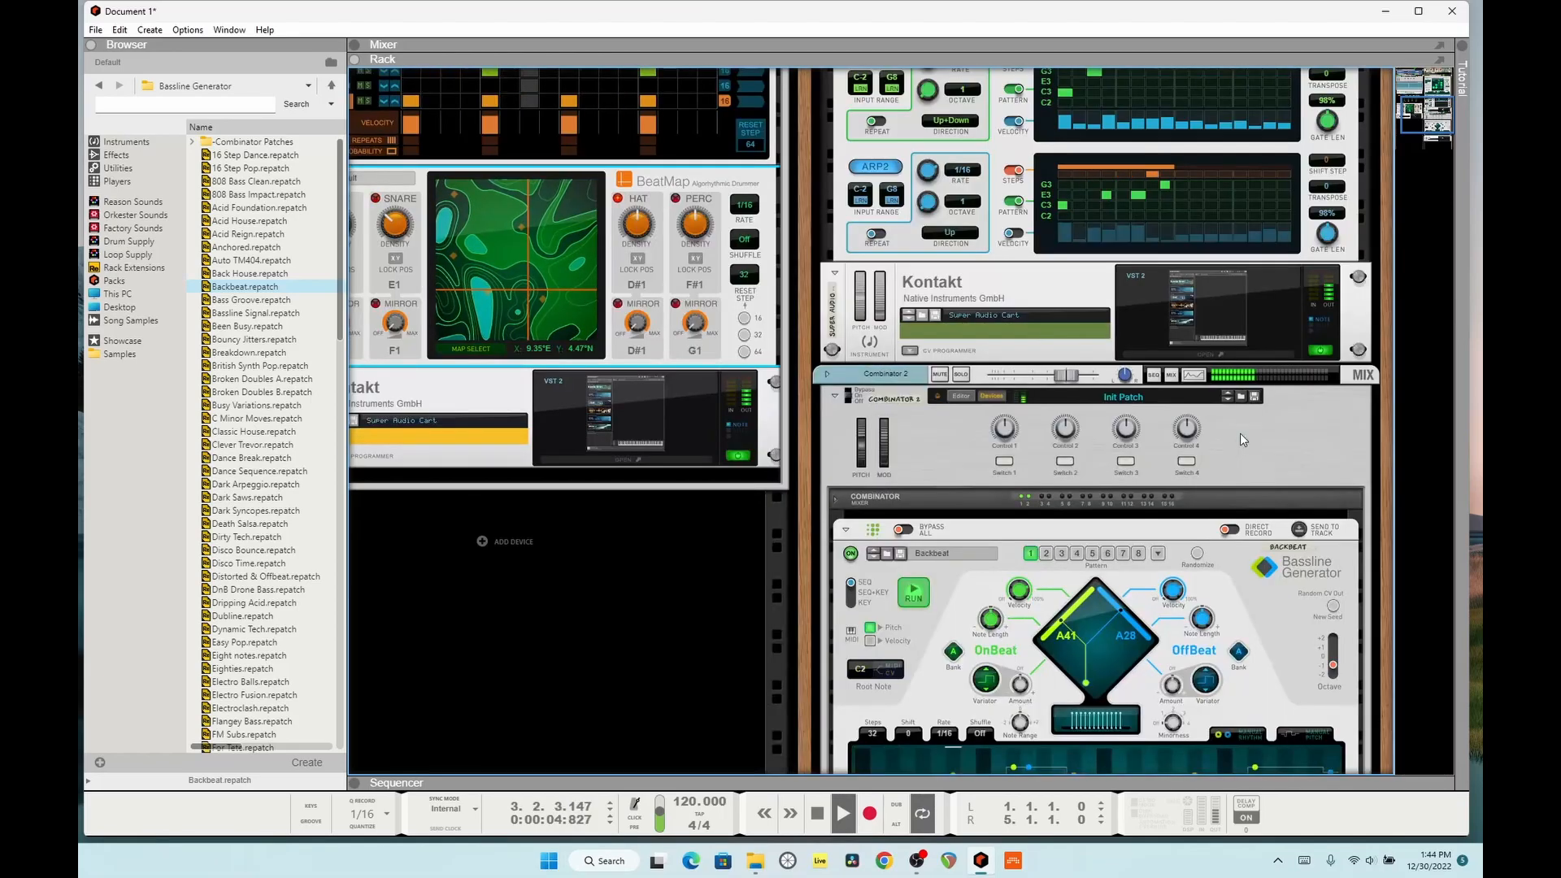
Step: Show Combinator 2's Editor and add Control 1 as a modulation source for the Backbeat Bassline Generator
scroll(1241, 433, down, 1)
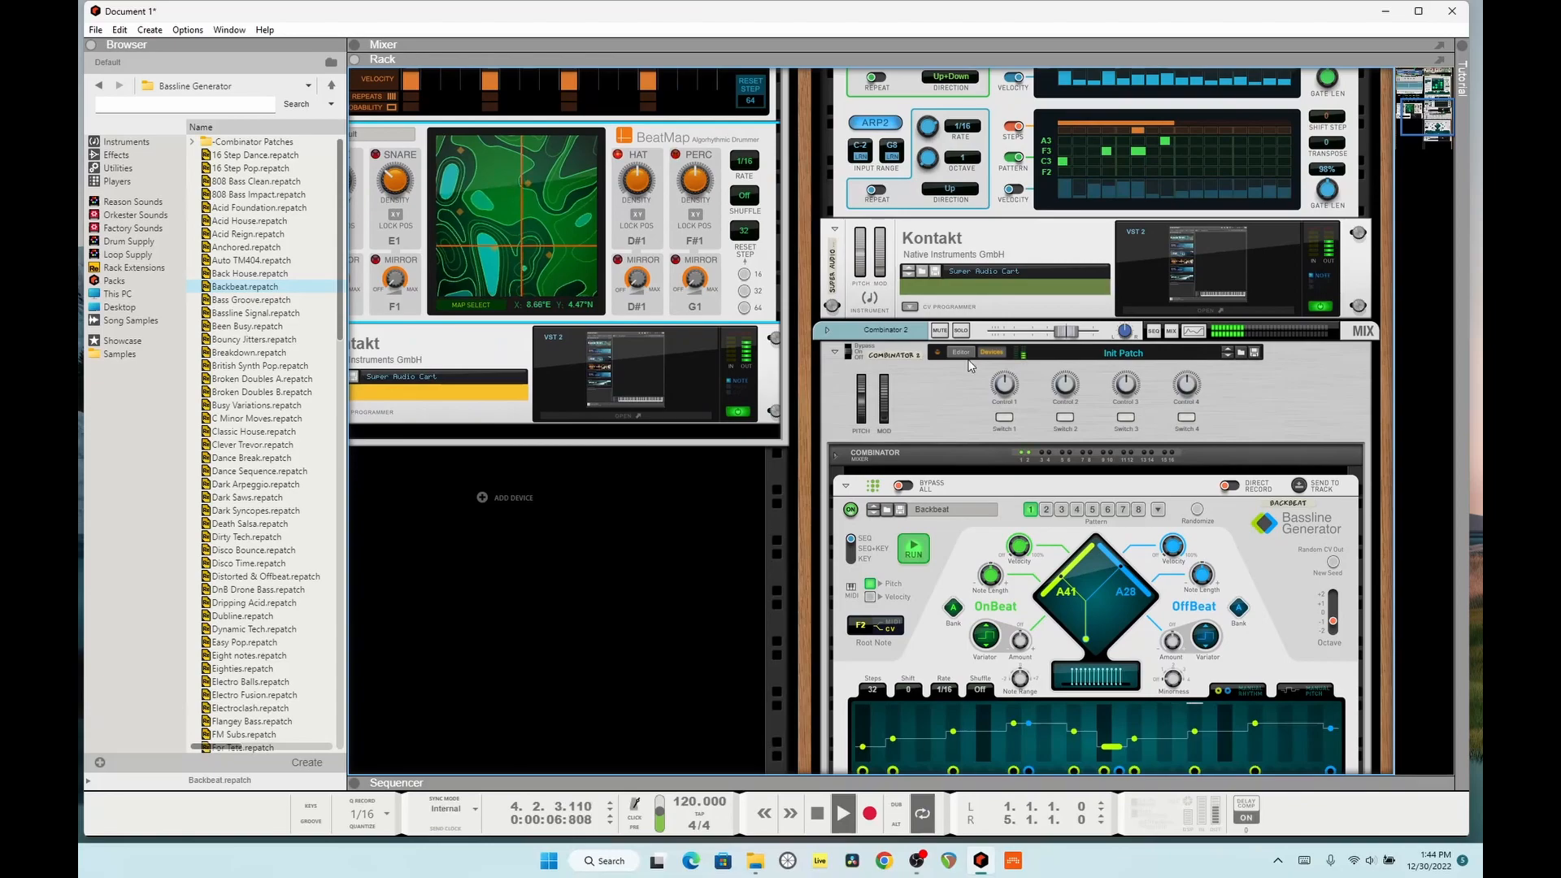
click(961, 352)
scroll(1065, 389, up, 4)
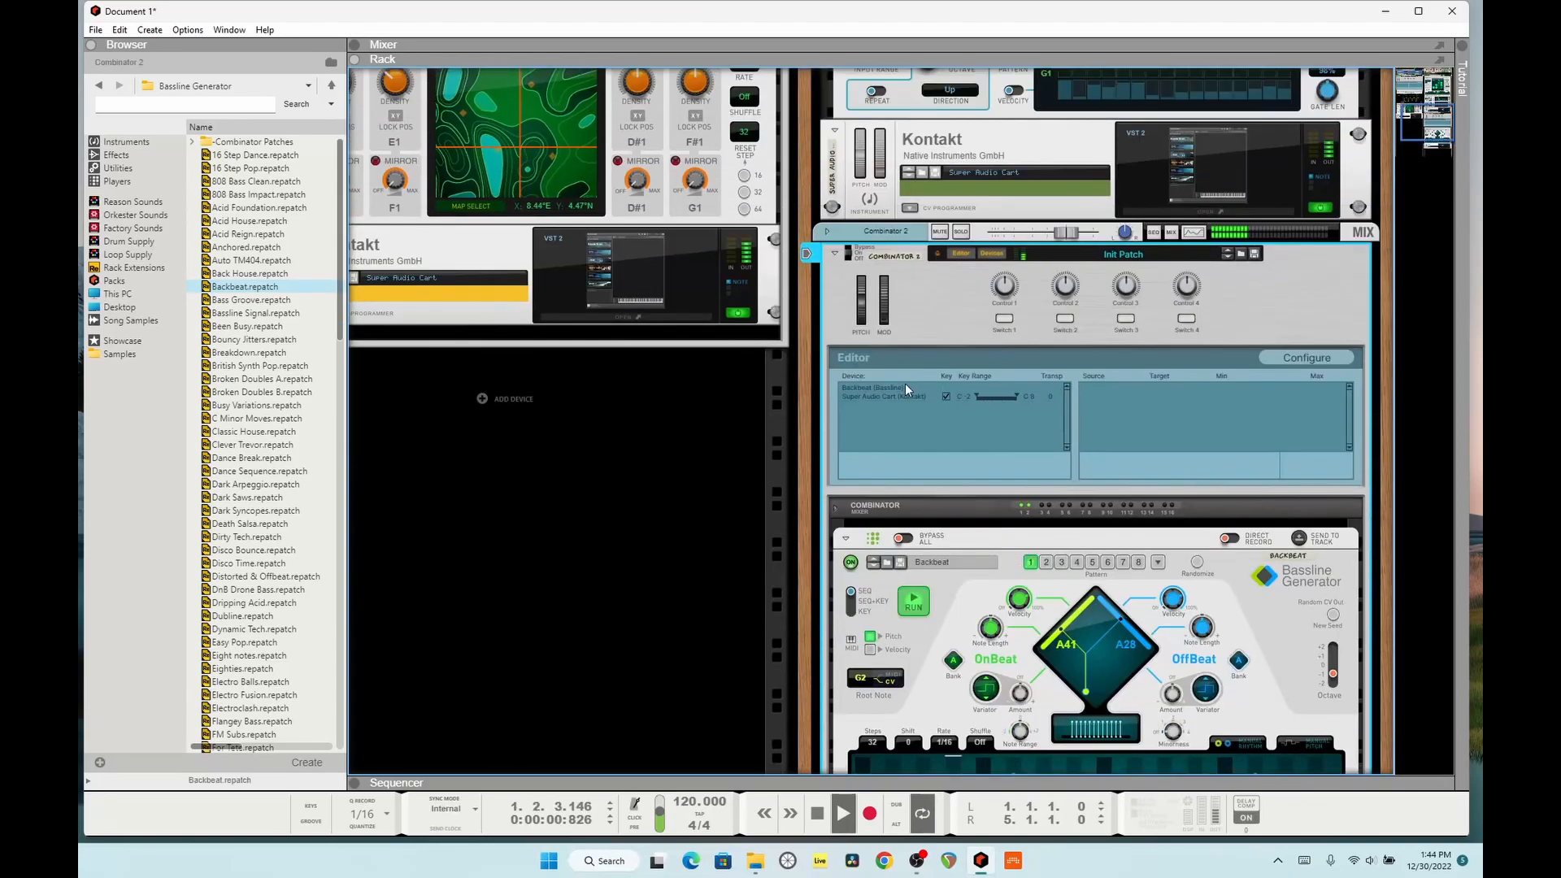
click(875, 397)
click(873, 388)
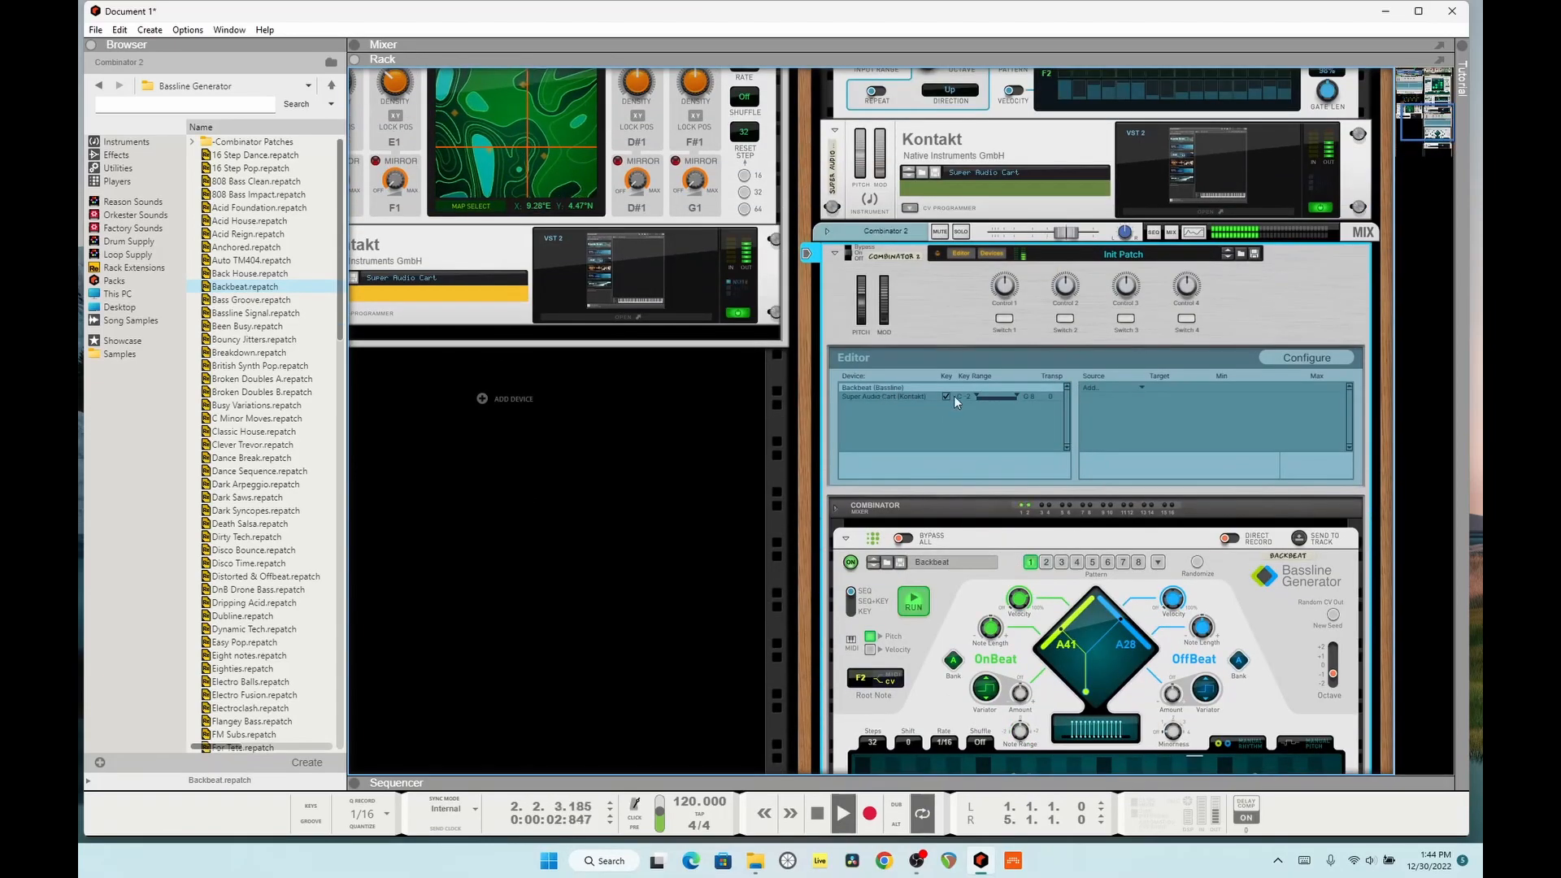
click(1130, 388)
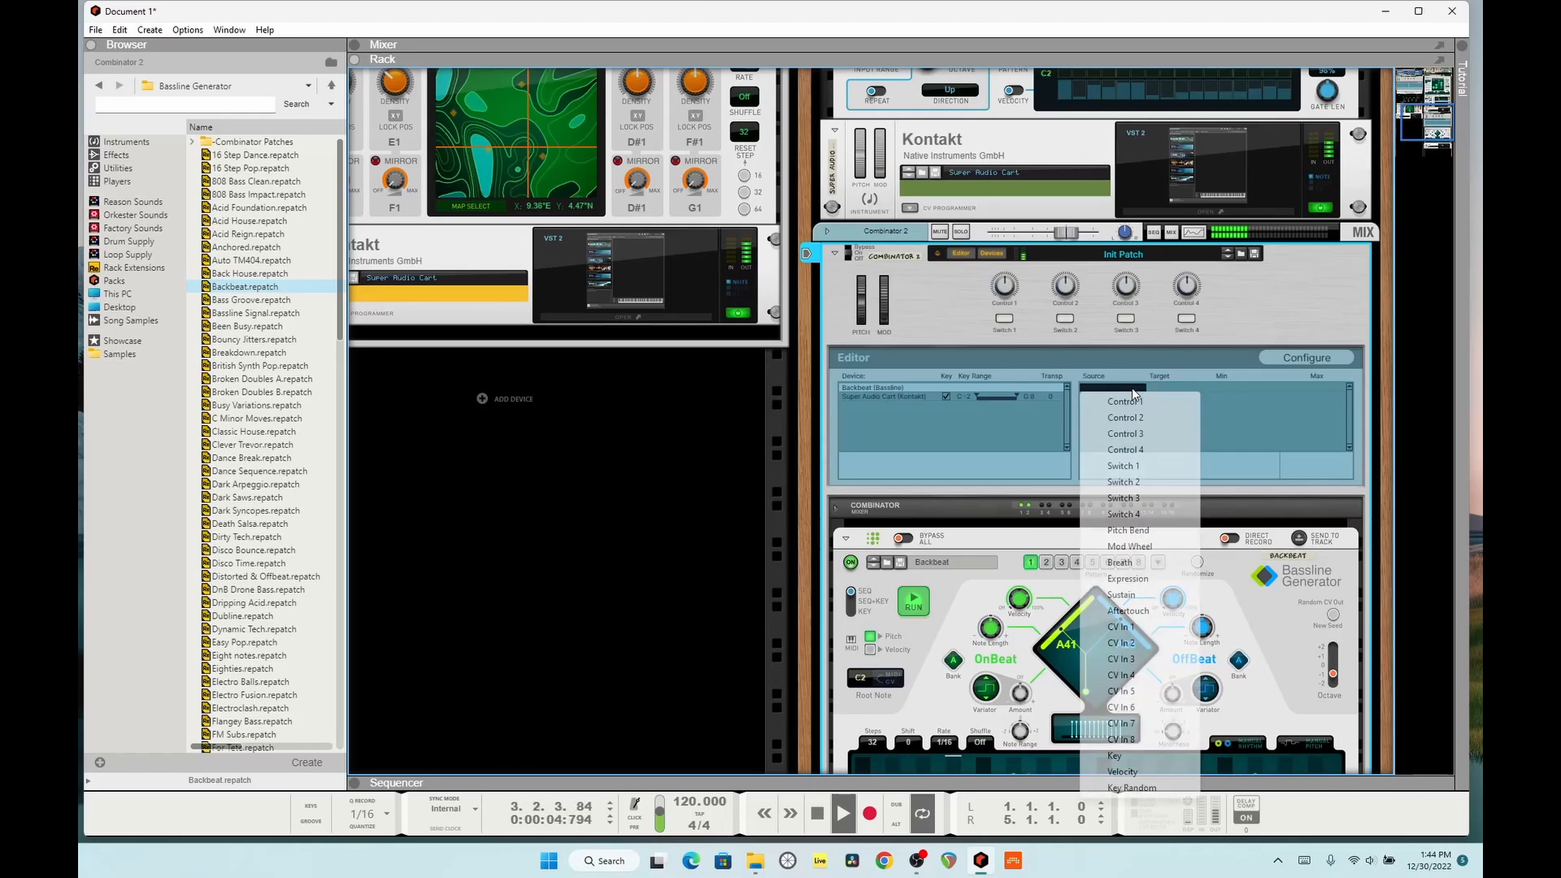
click(1124, 401)
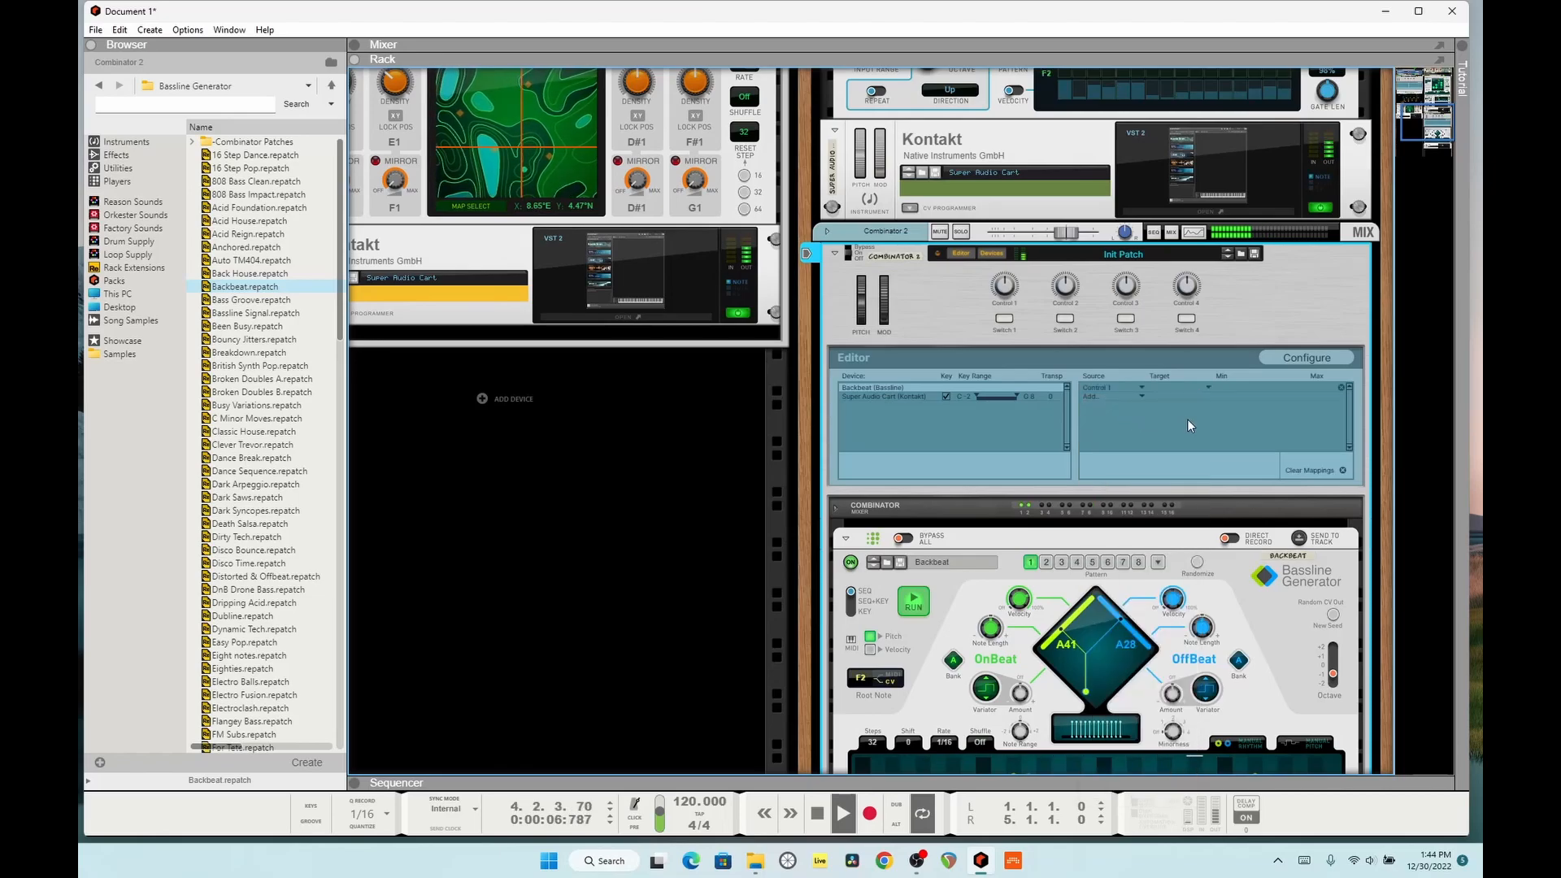
Step: Set the target of the Control 1 mapping to the Bassline Generator's Octave parameter
click(1197, 387)
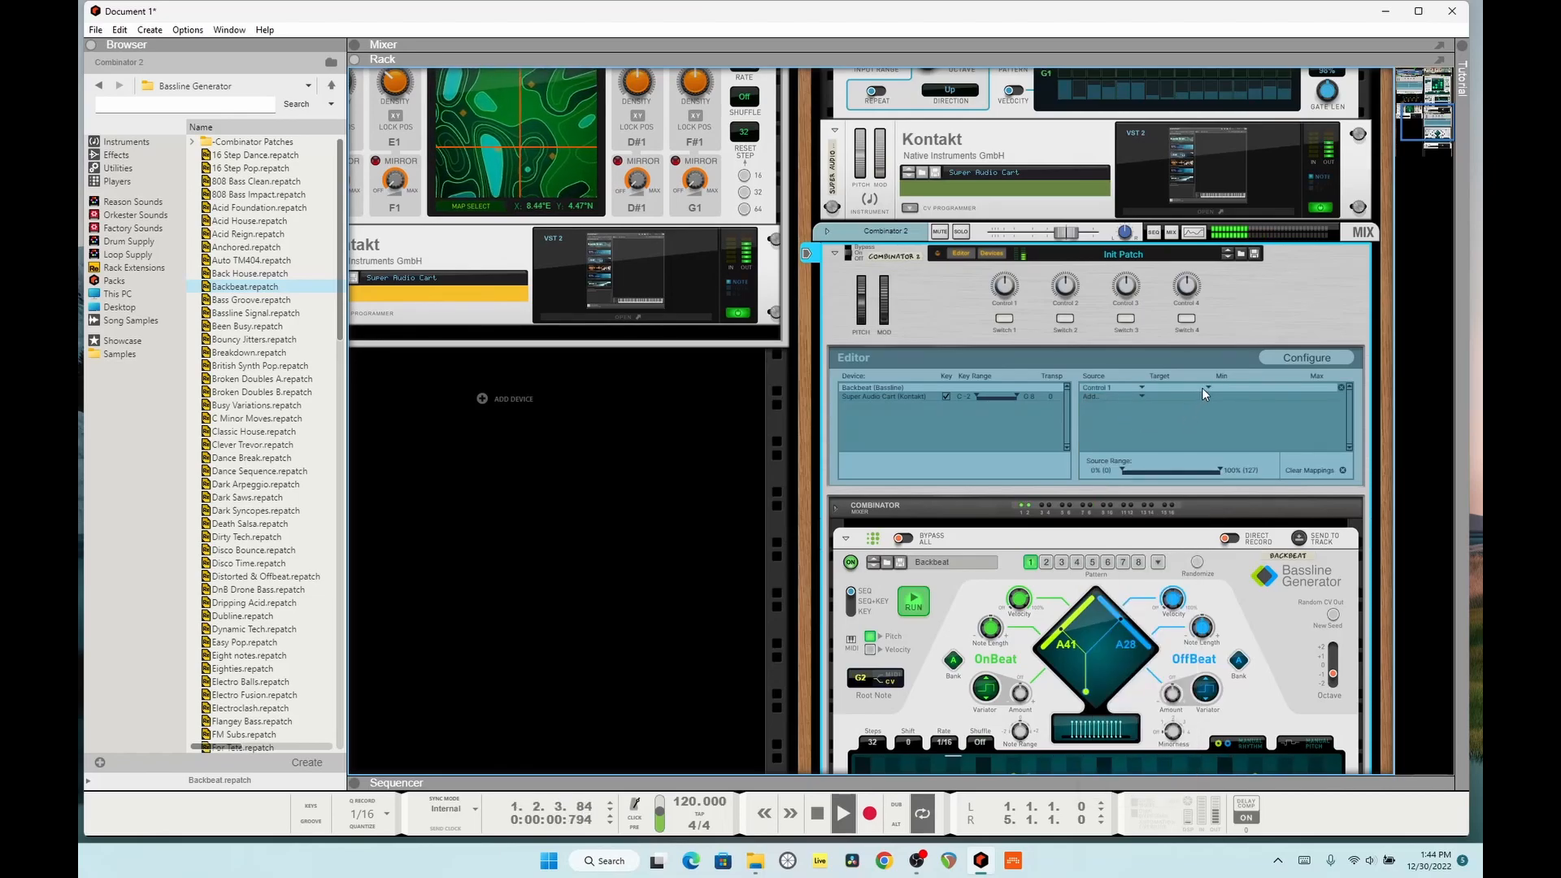
click(1203, 388)
mouse_move(1234, 495)
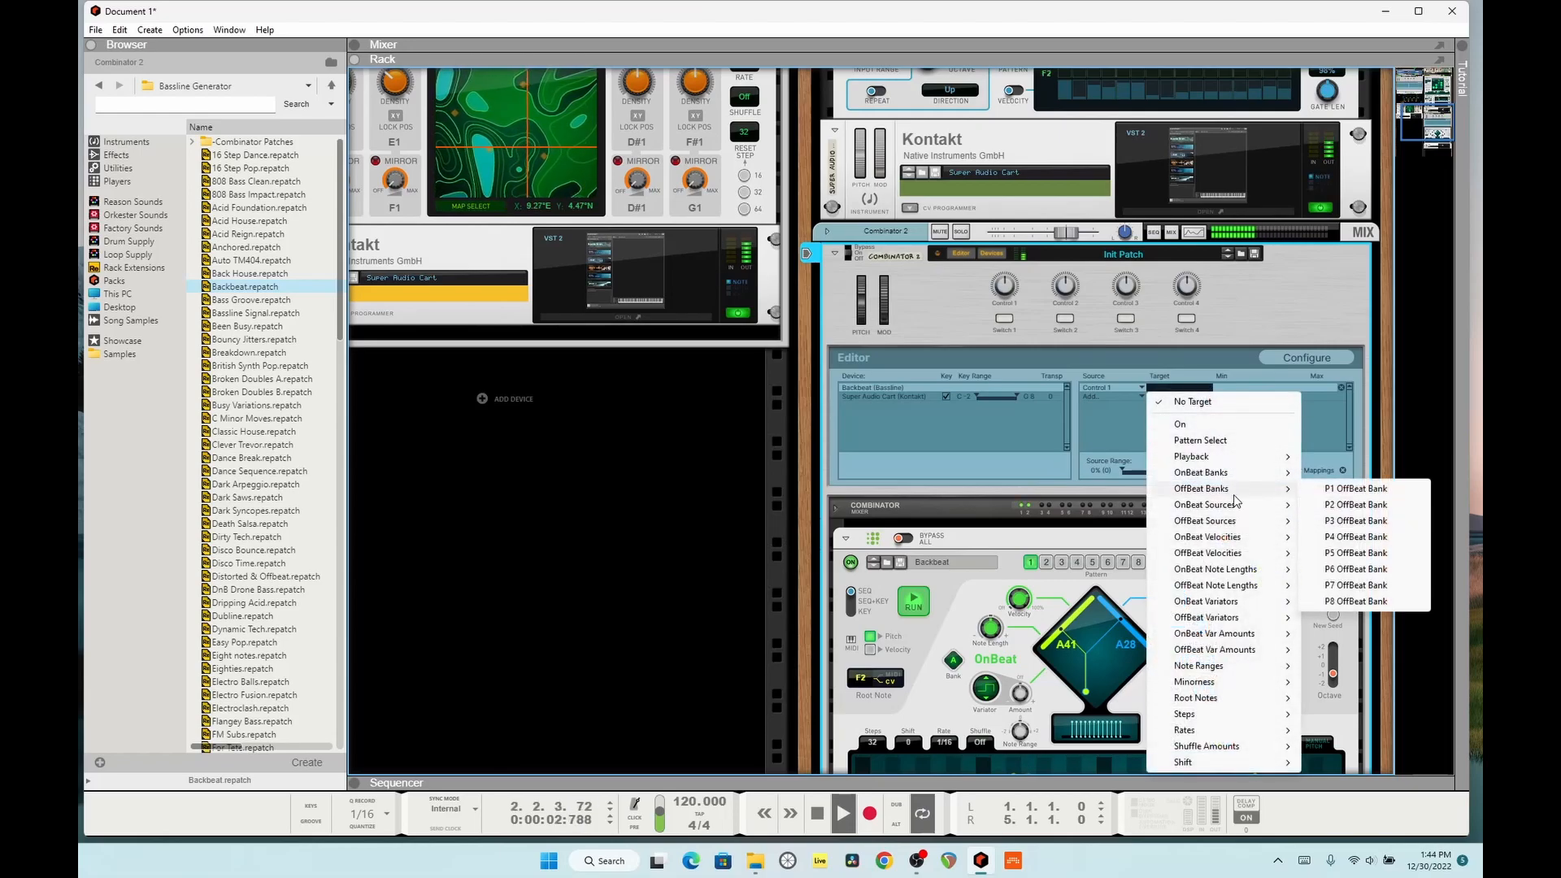
mouse_move(1245, 463)
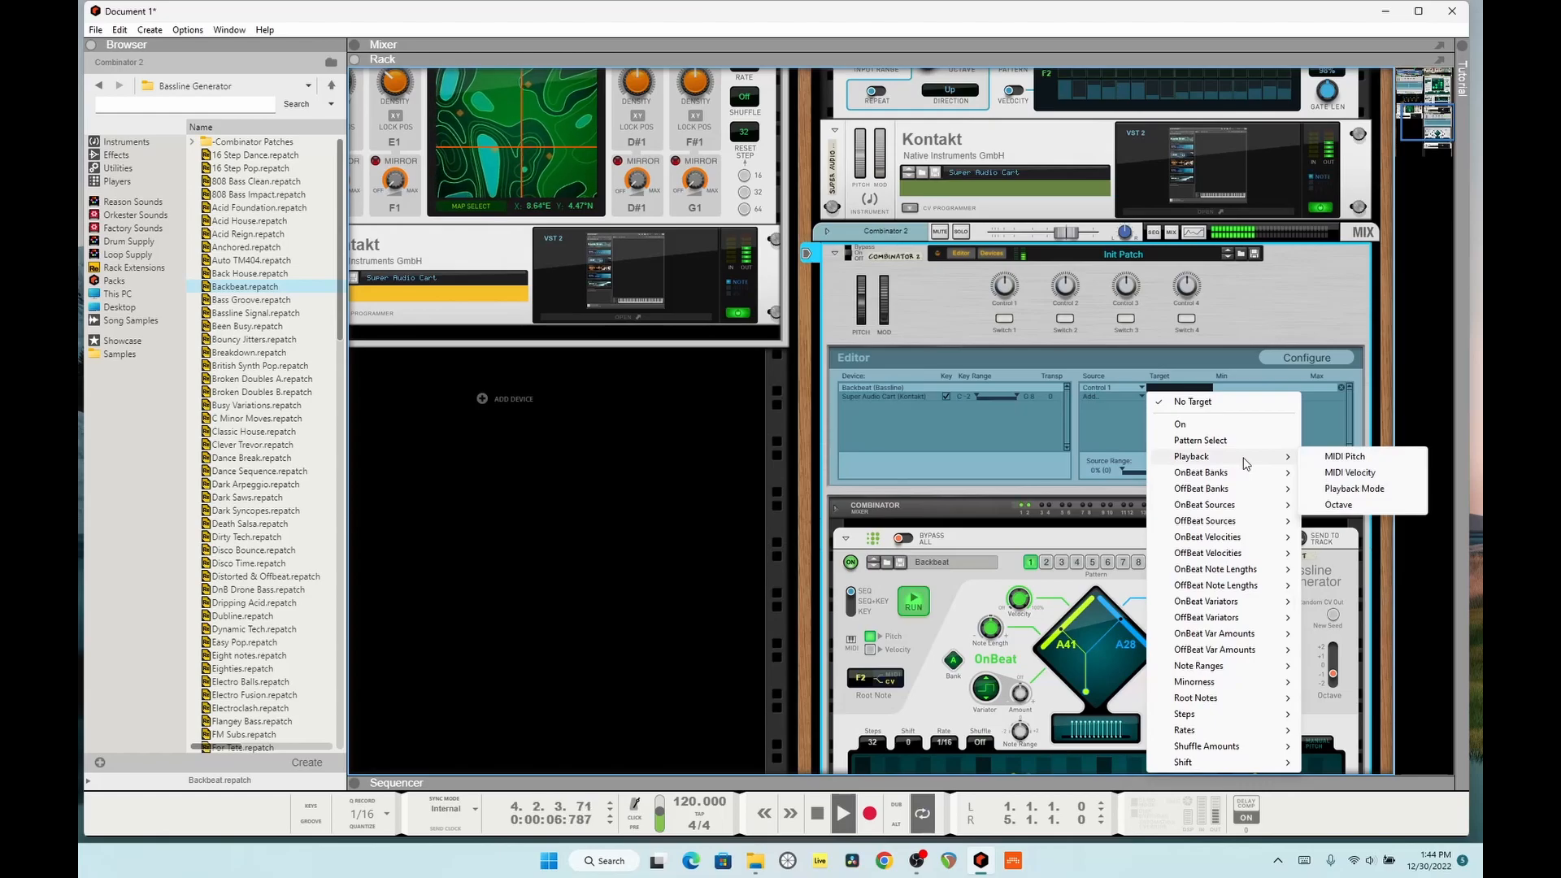
click(1341, 504)
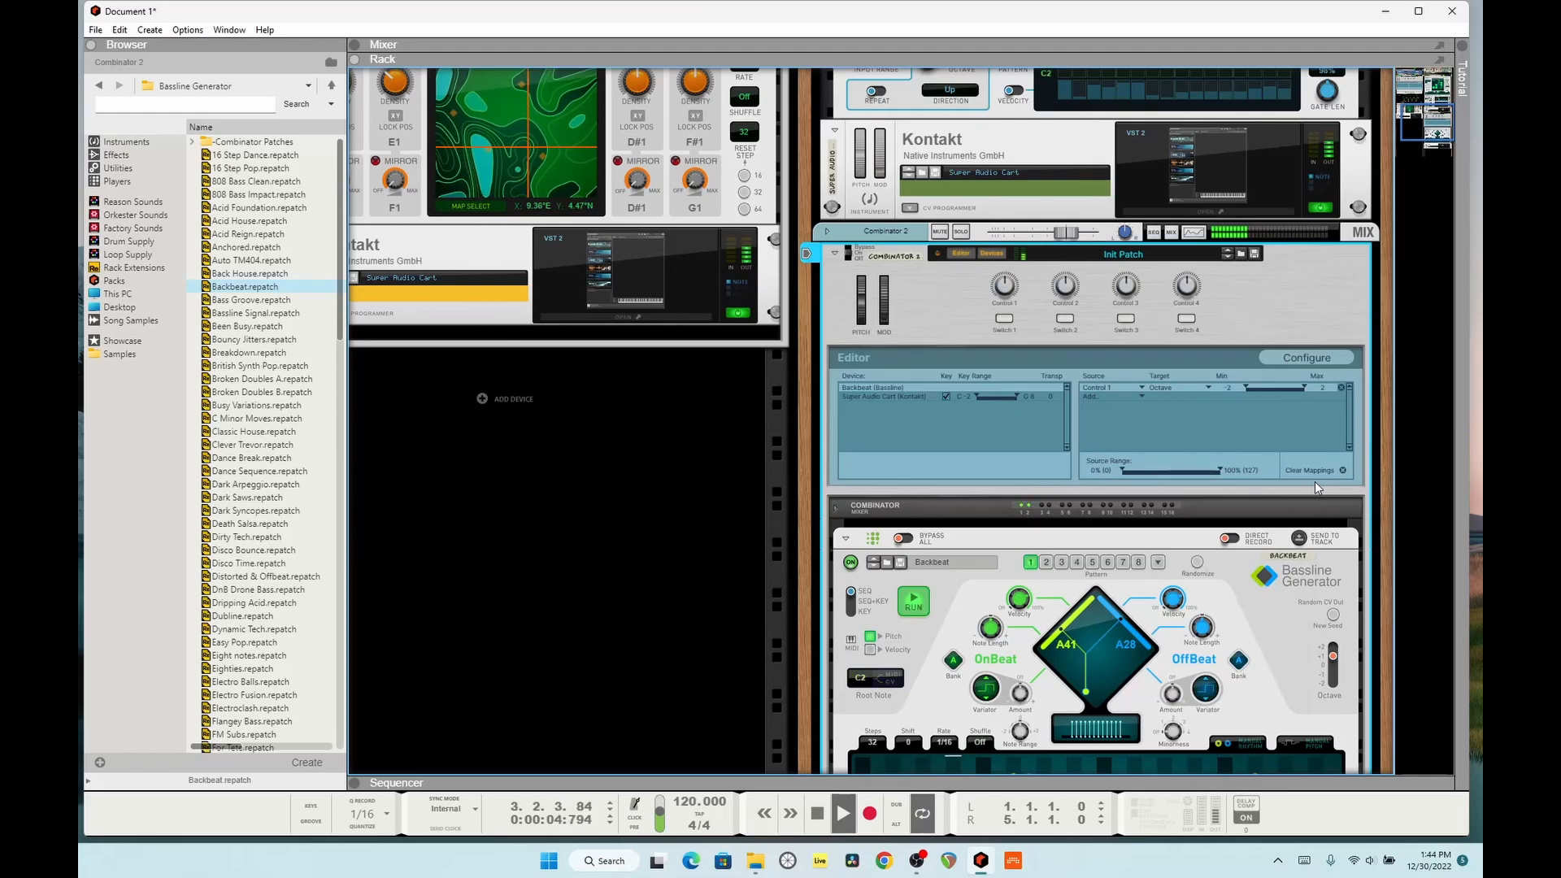
Step: Set the target of the Control 1 mapping to P1 Note Range
scroll(1315, 481, down, 1)
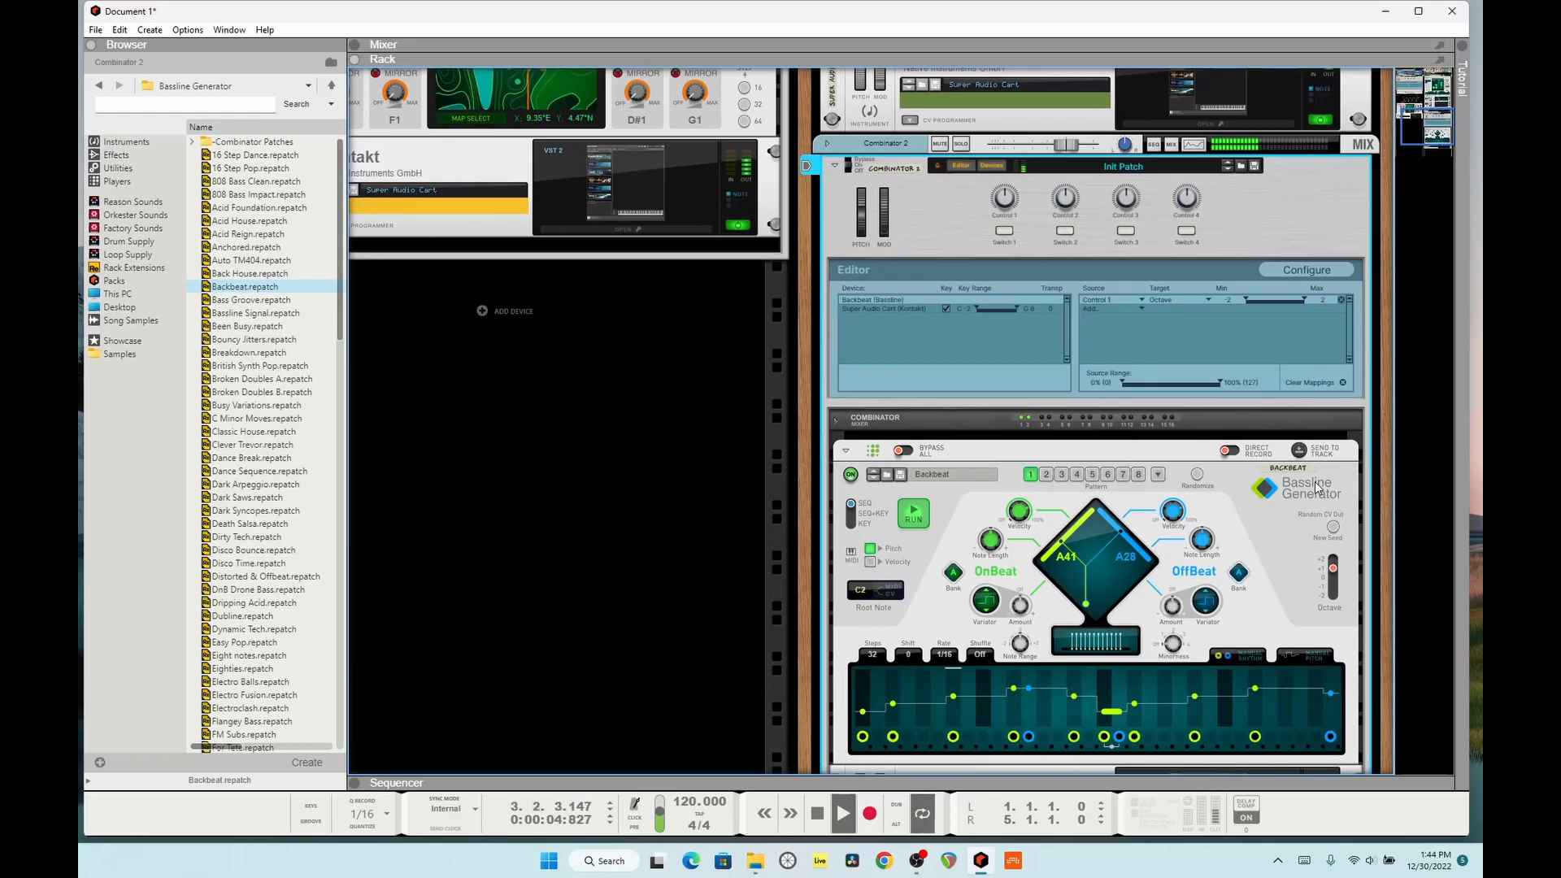
click(1190, 300)
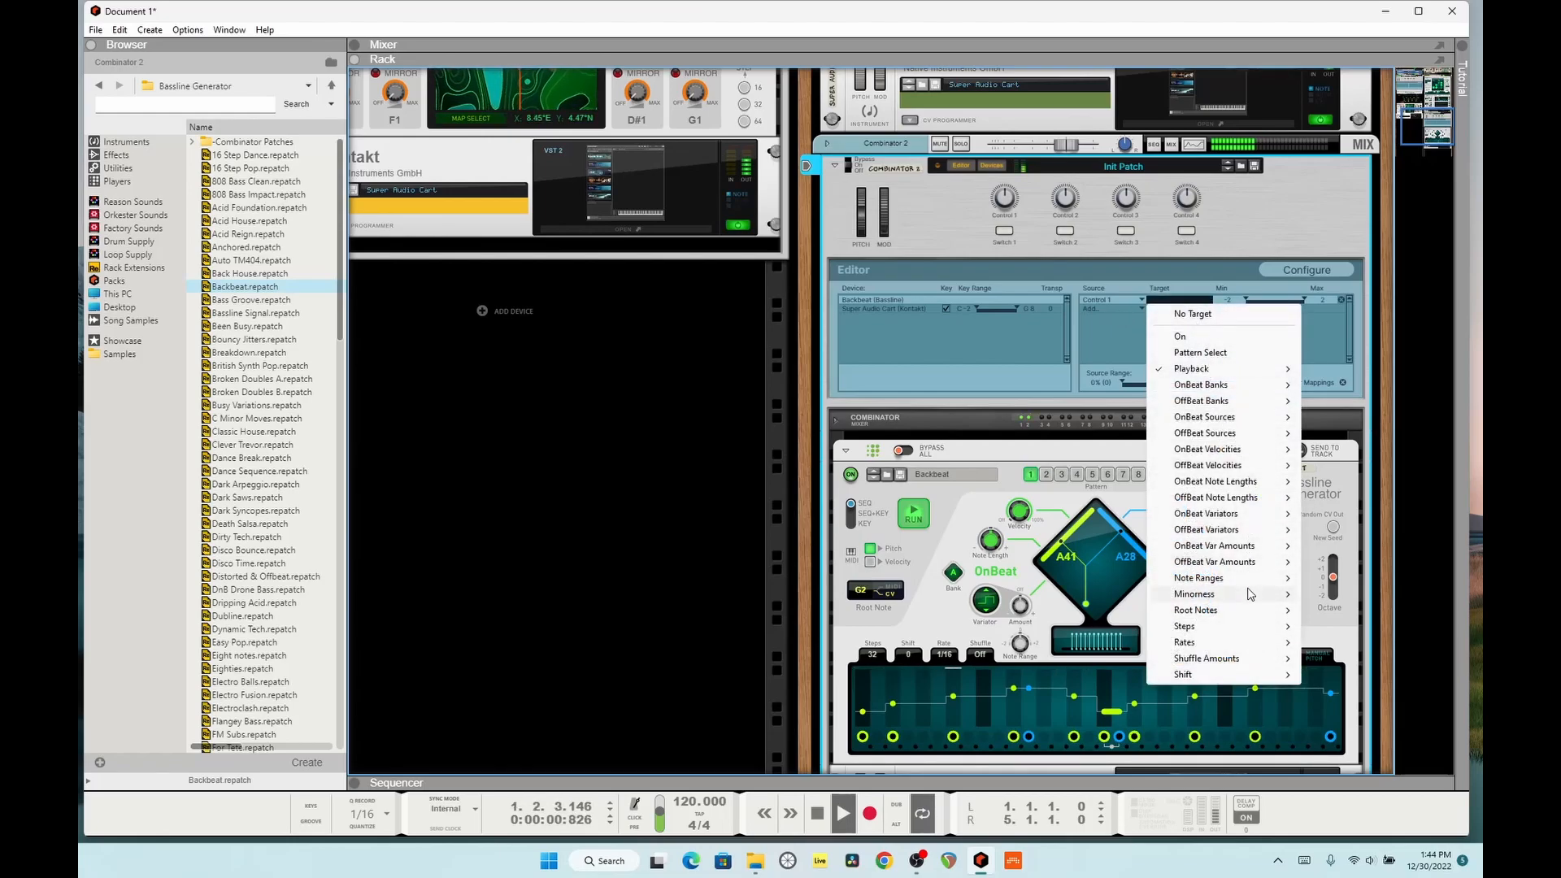
mouse_move(1243, 618)
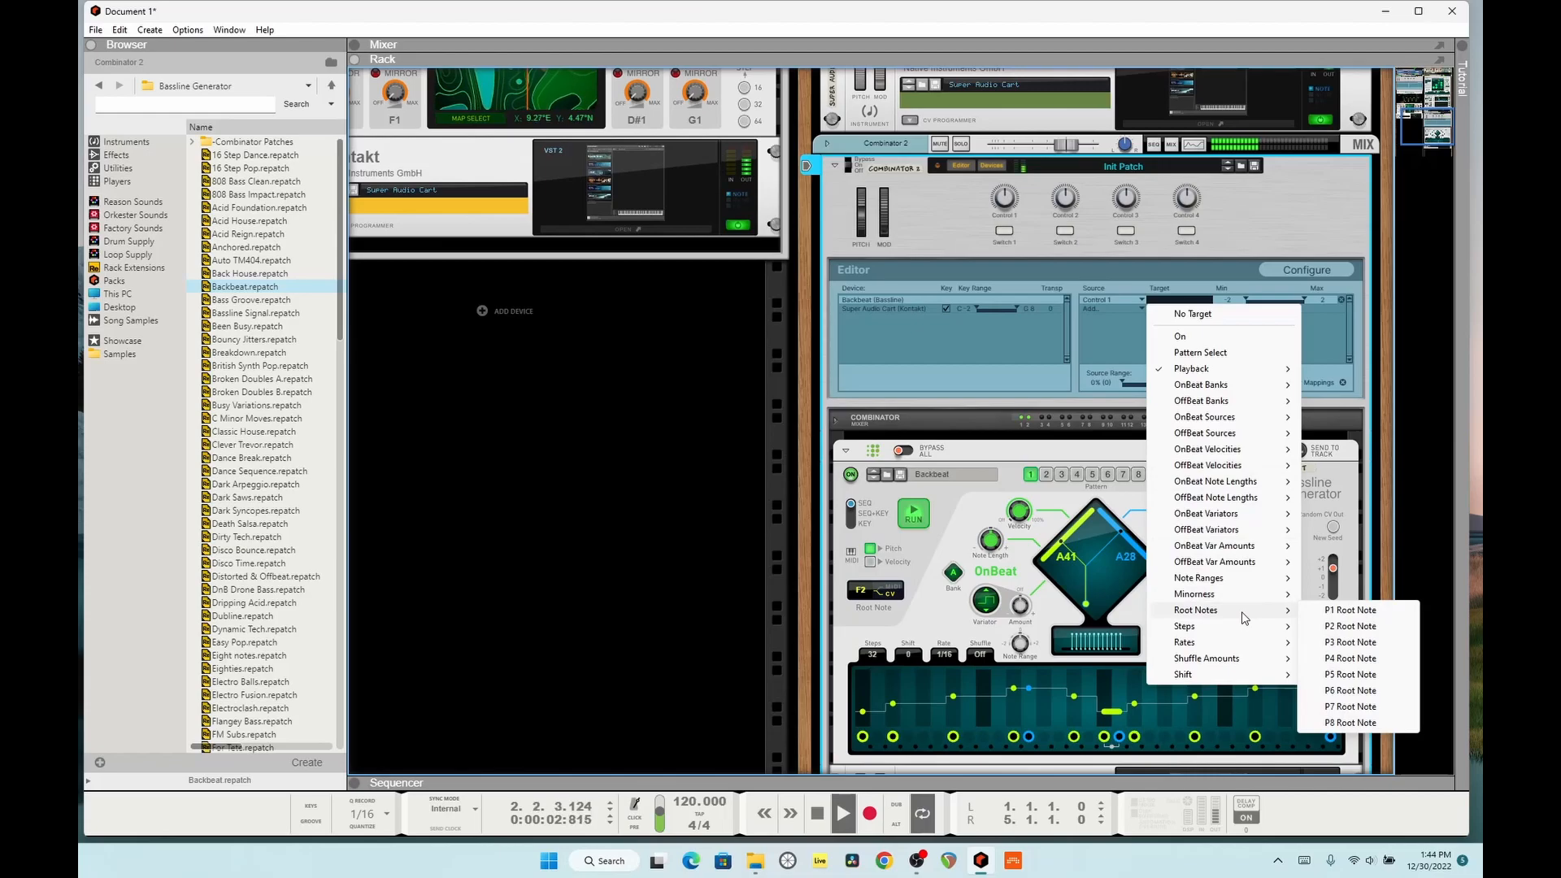
mouse_move(1244, 577)
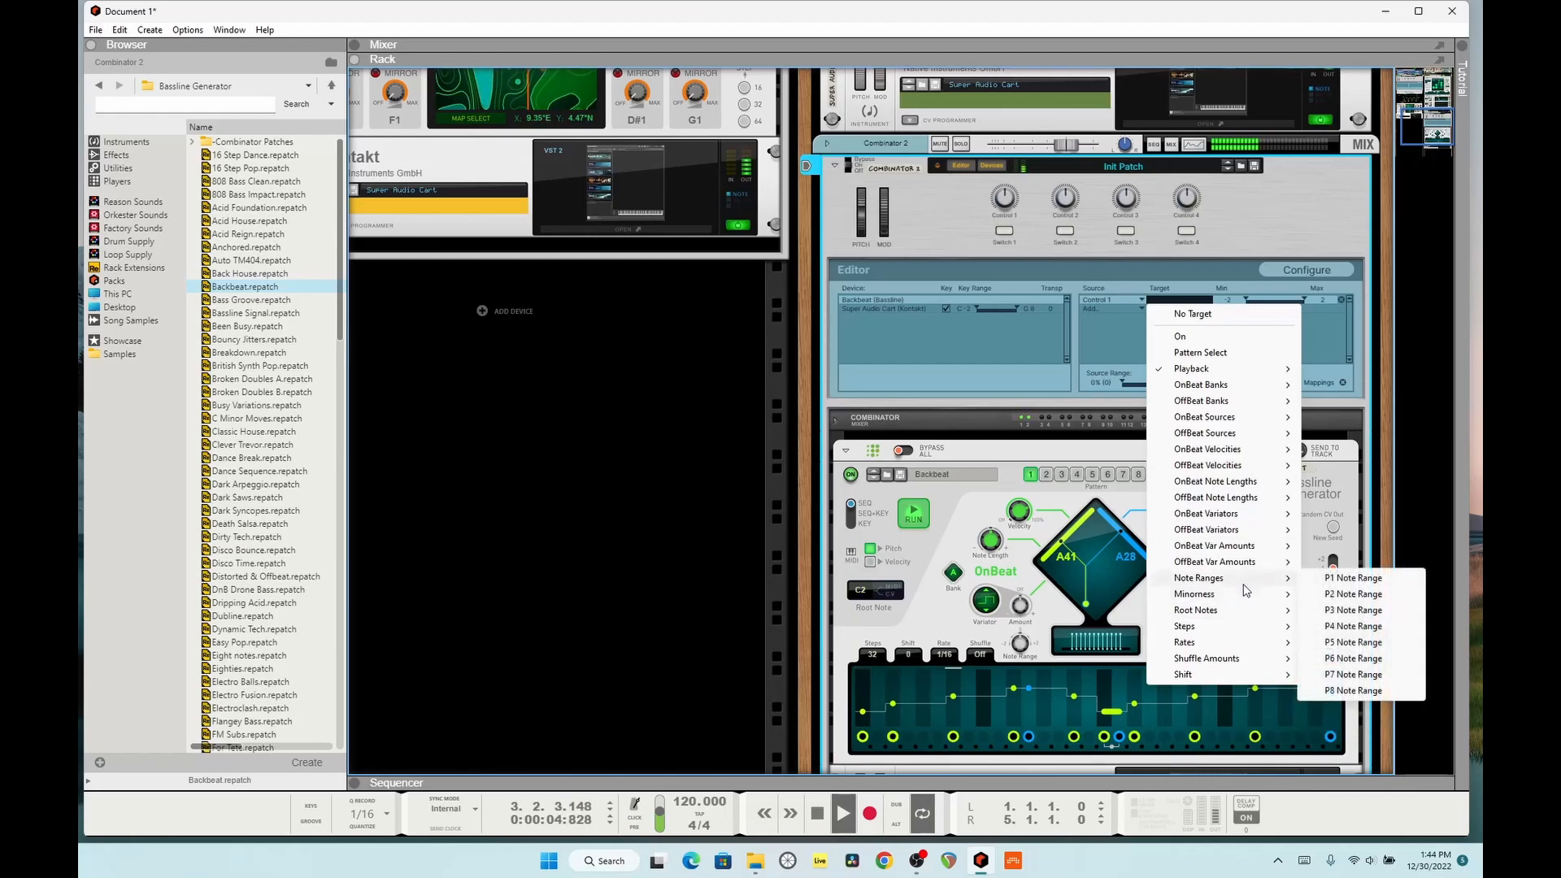
click(1352, 578)
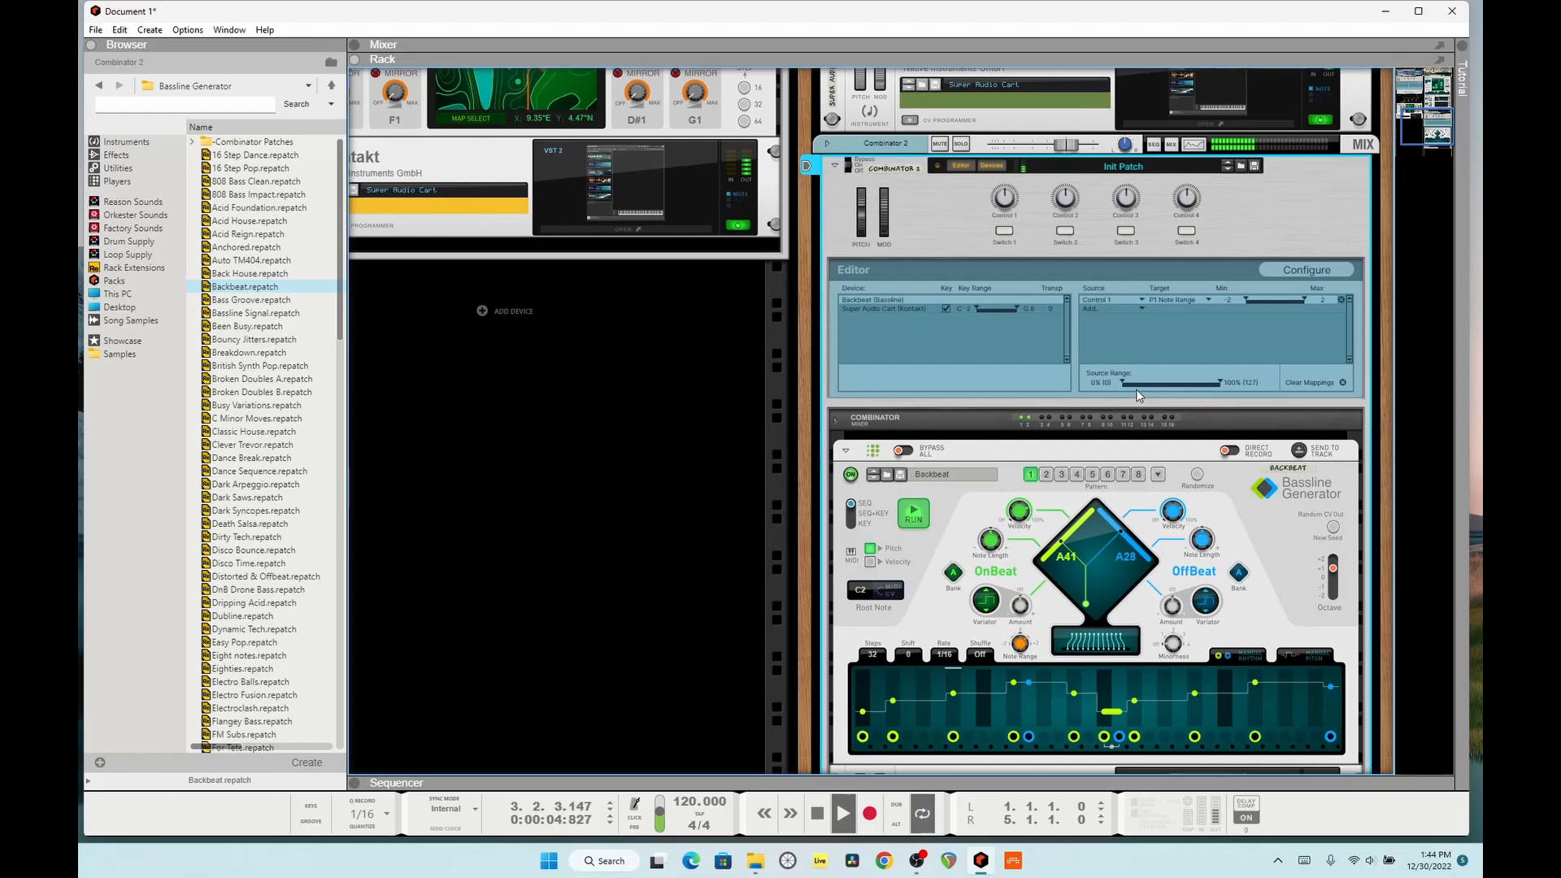
click(1330, 599)
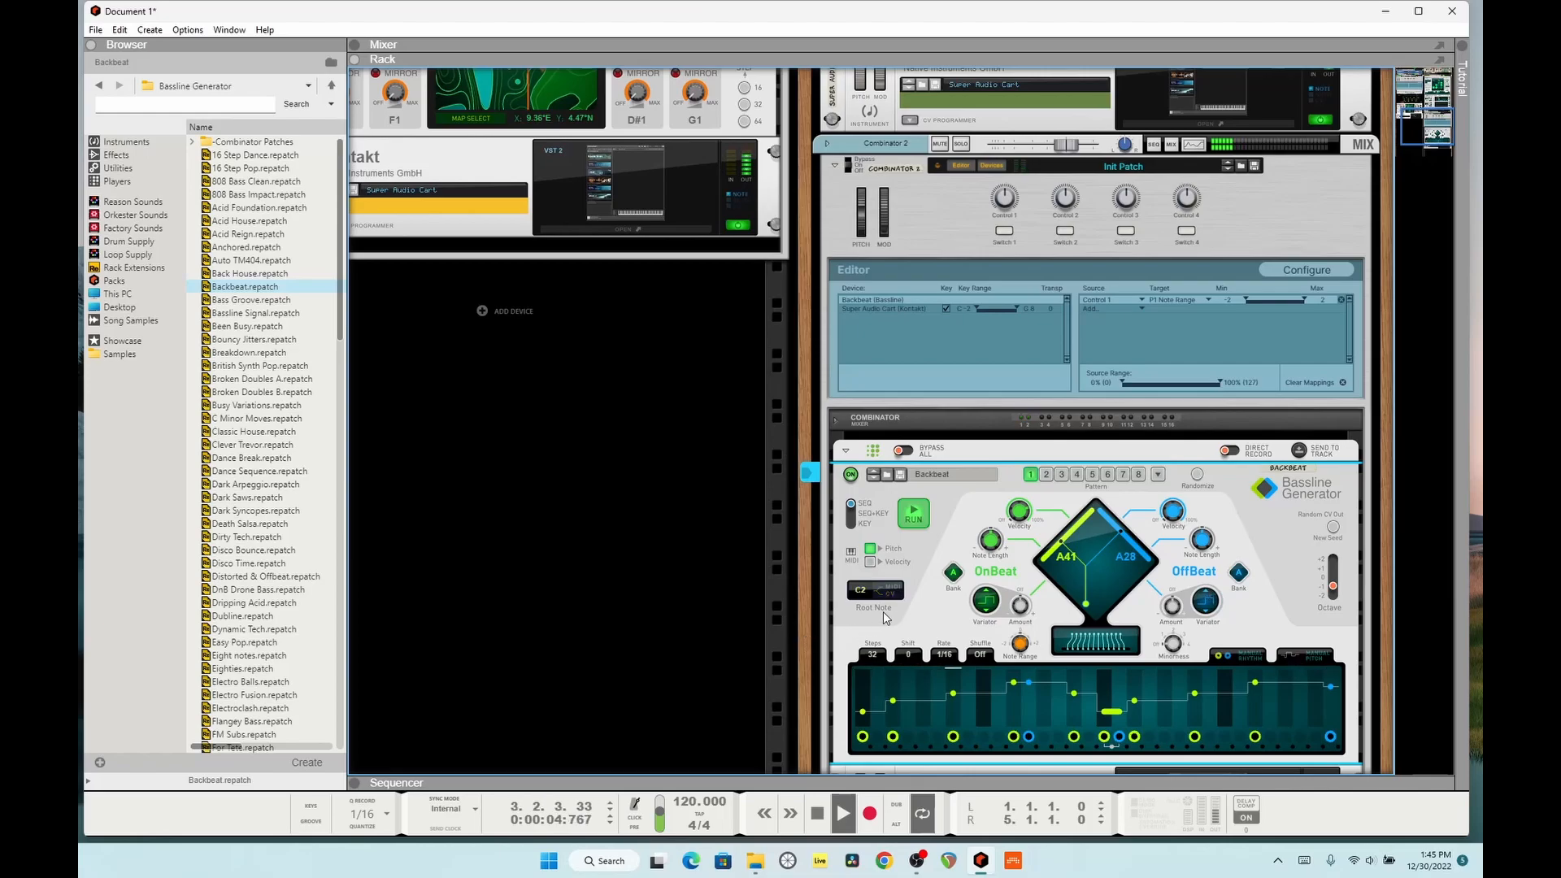
Step: Stop playback and check the CV cabling between Pulsar, the Spider CV and Combinator 2 on the rack's rear
key(space)
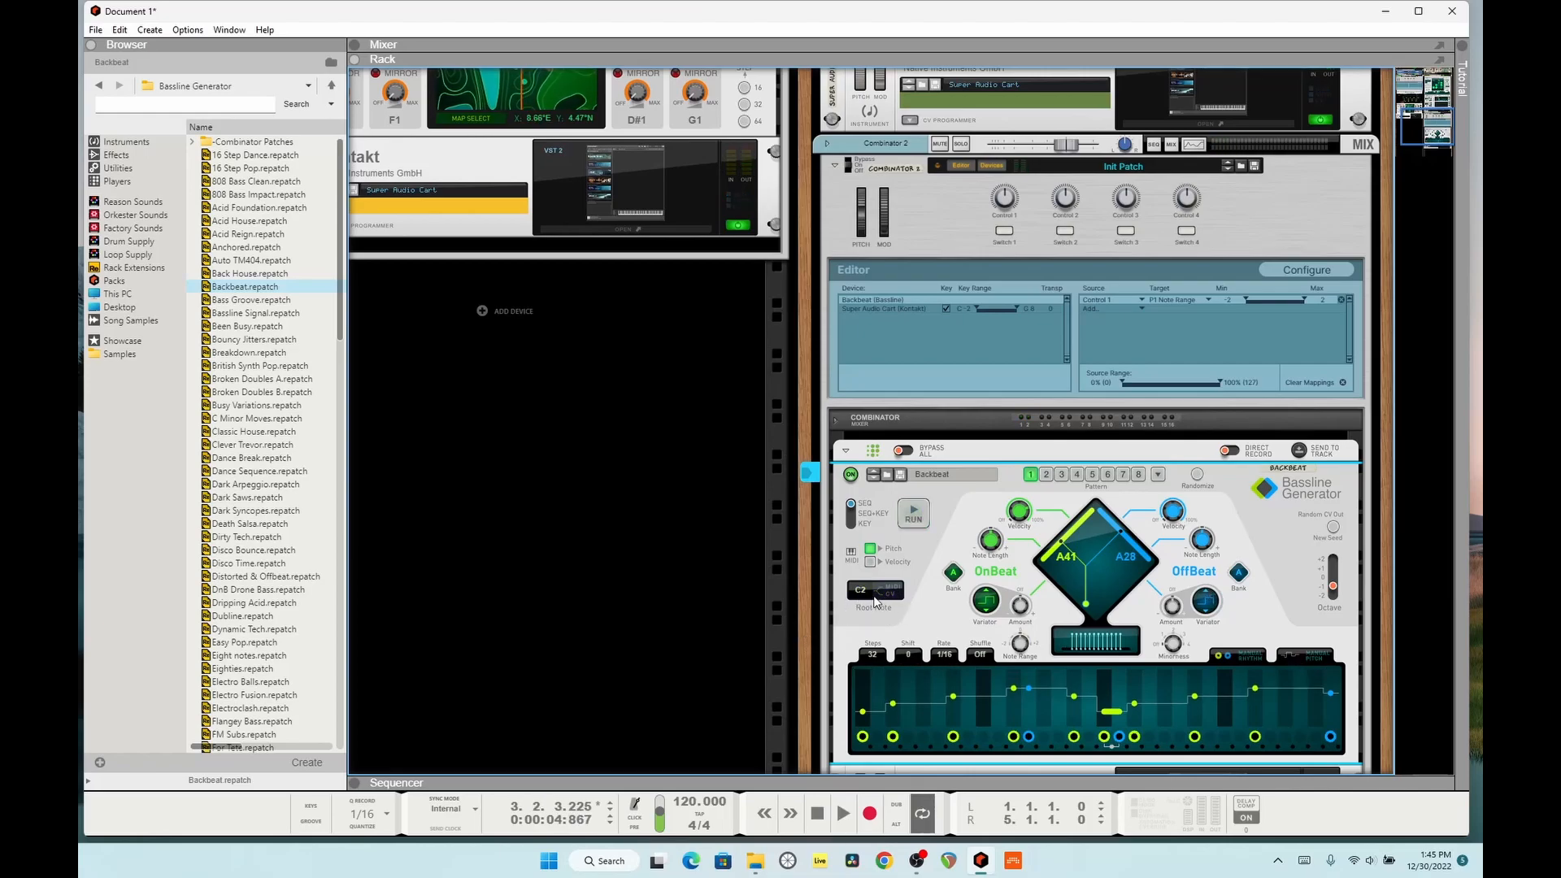
key(Tab)
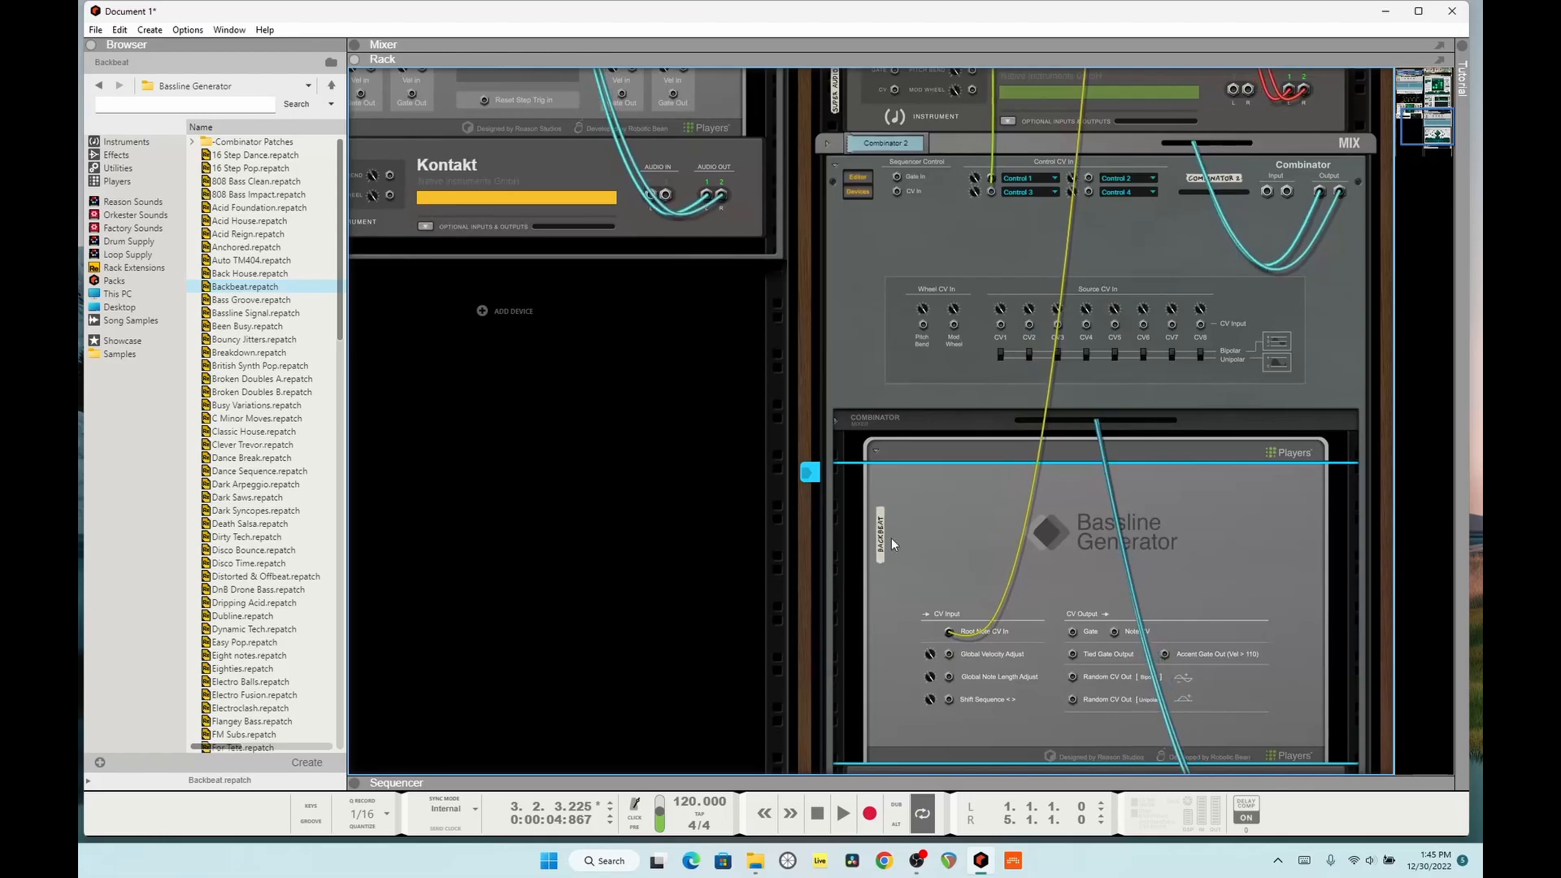
scroll(904, 377, up, 15)
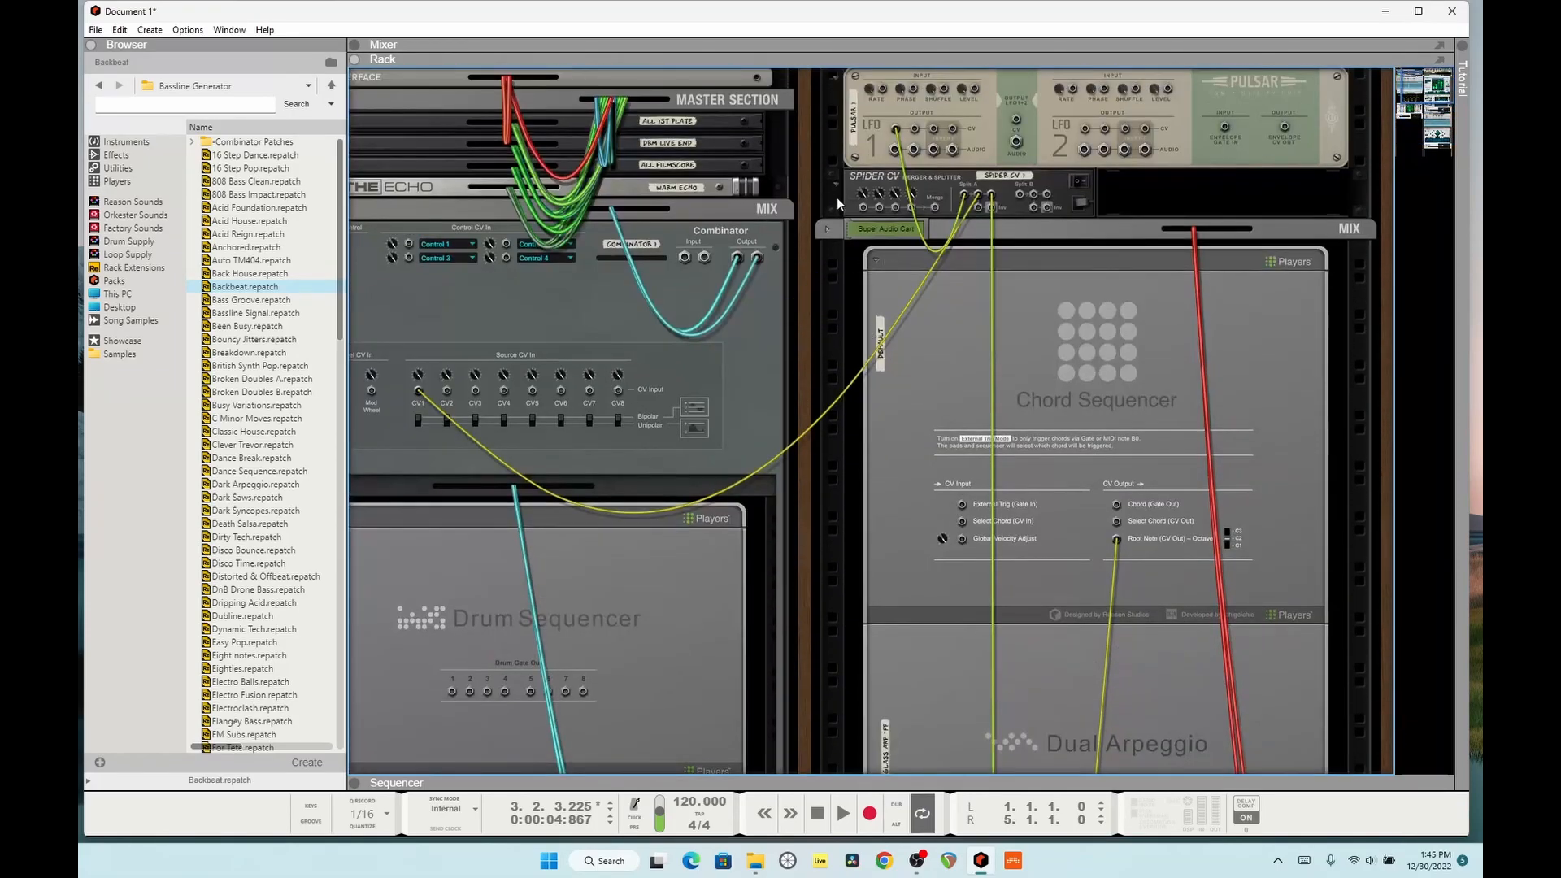
key(Tab)
scroll(903, 687, down, 15)
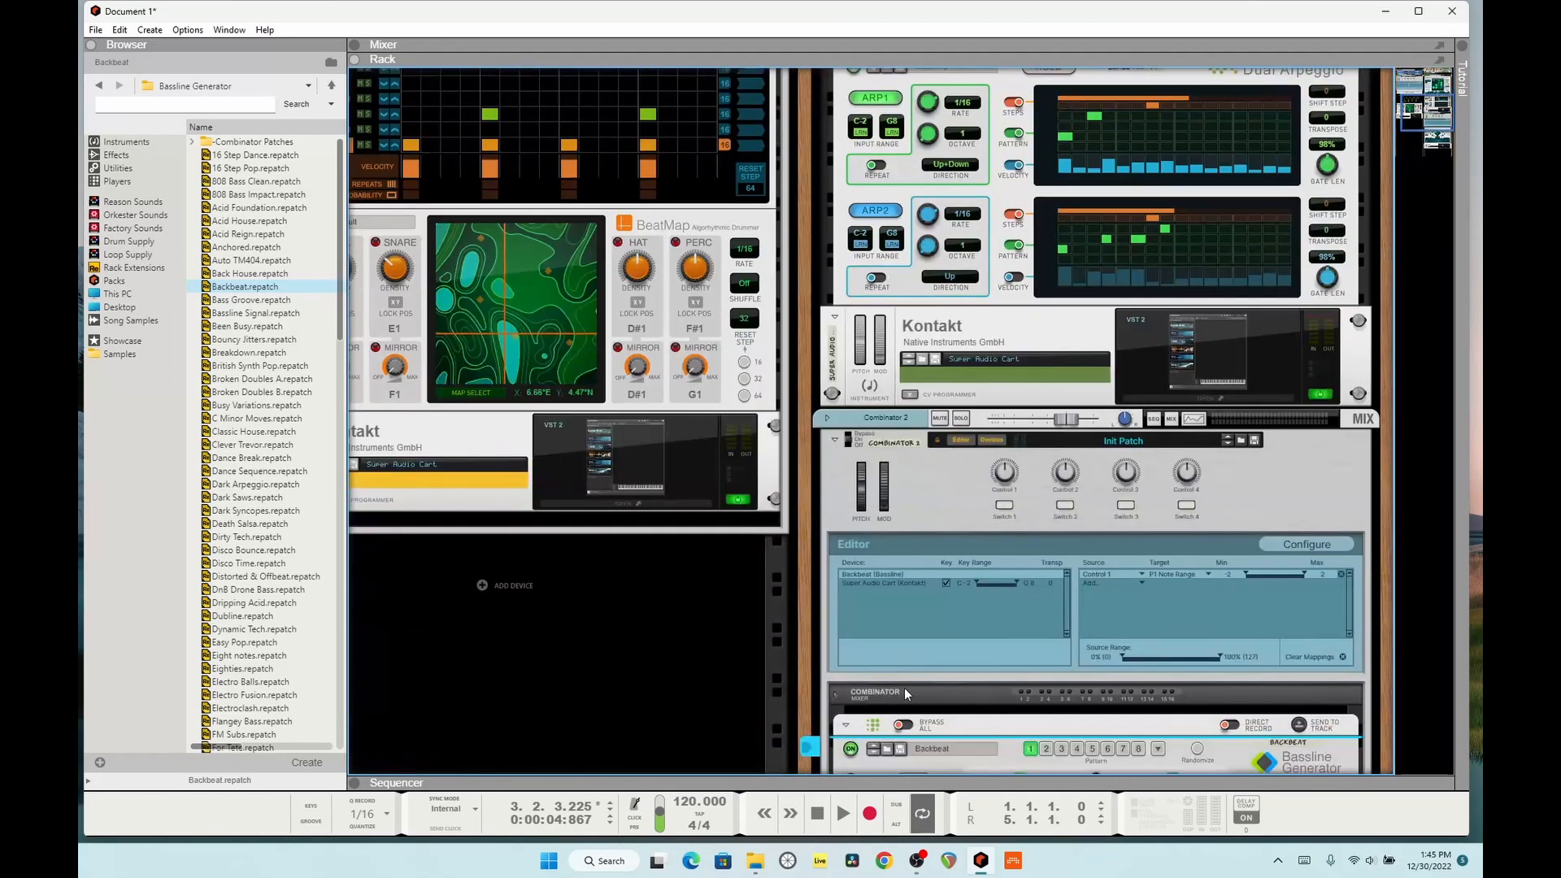
scroll(894, 688, down, 3)
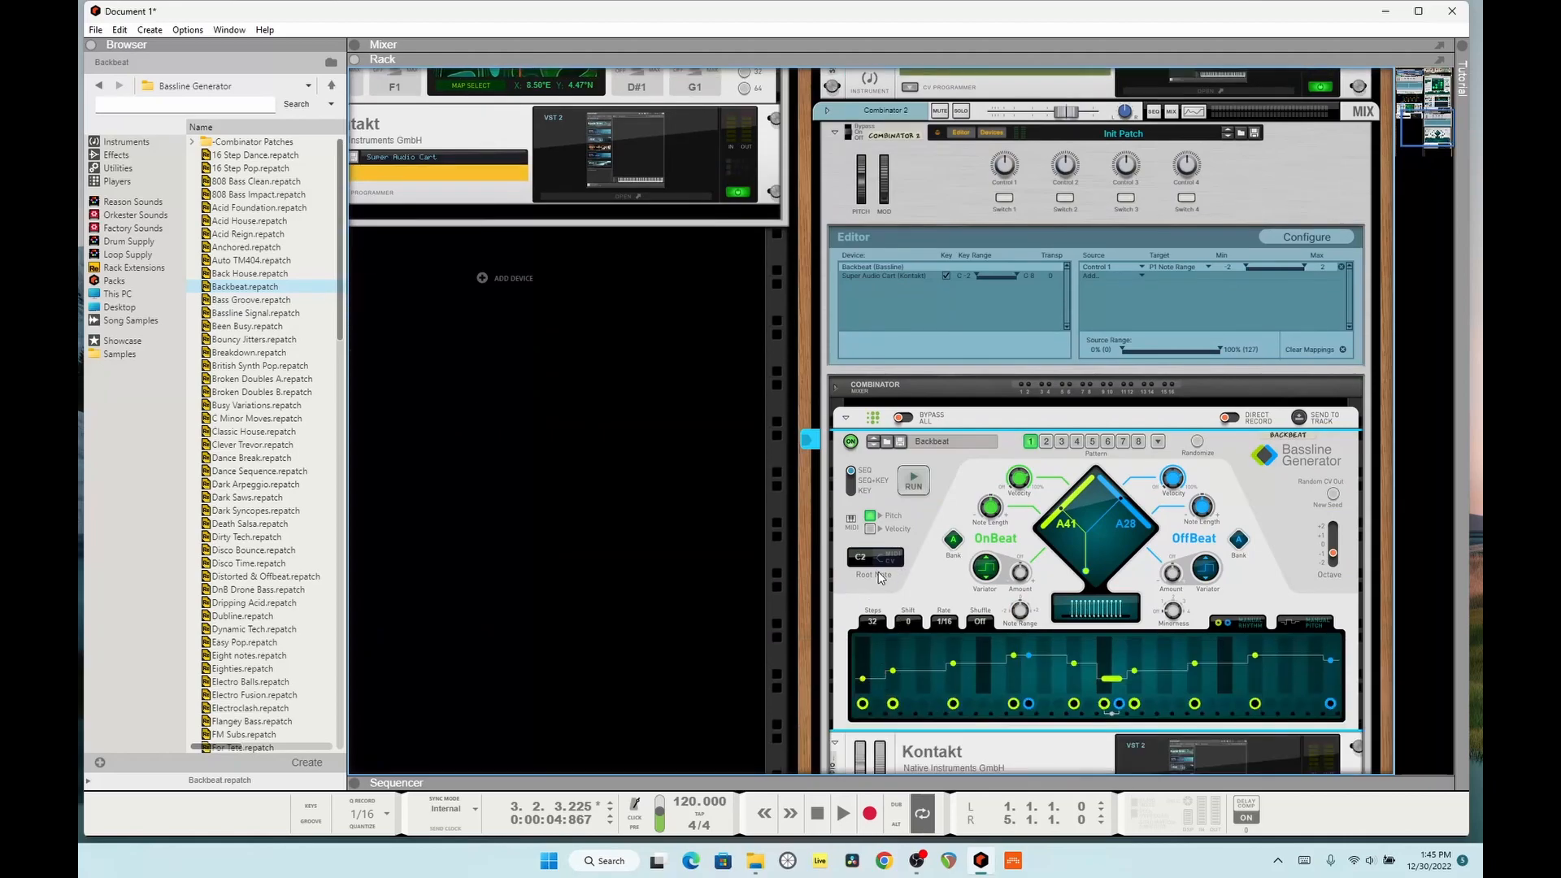
Step: Turn on Manual Pitch in the Bassline Generator and play the pattern briefly before stopping playback
drag(1019, 610, 1019, 598)
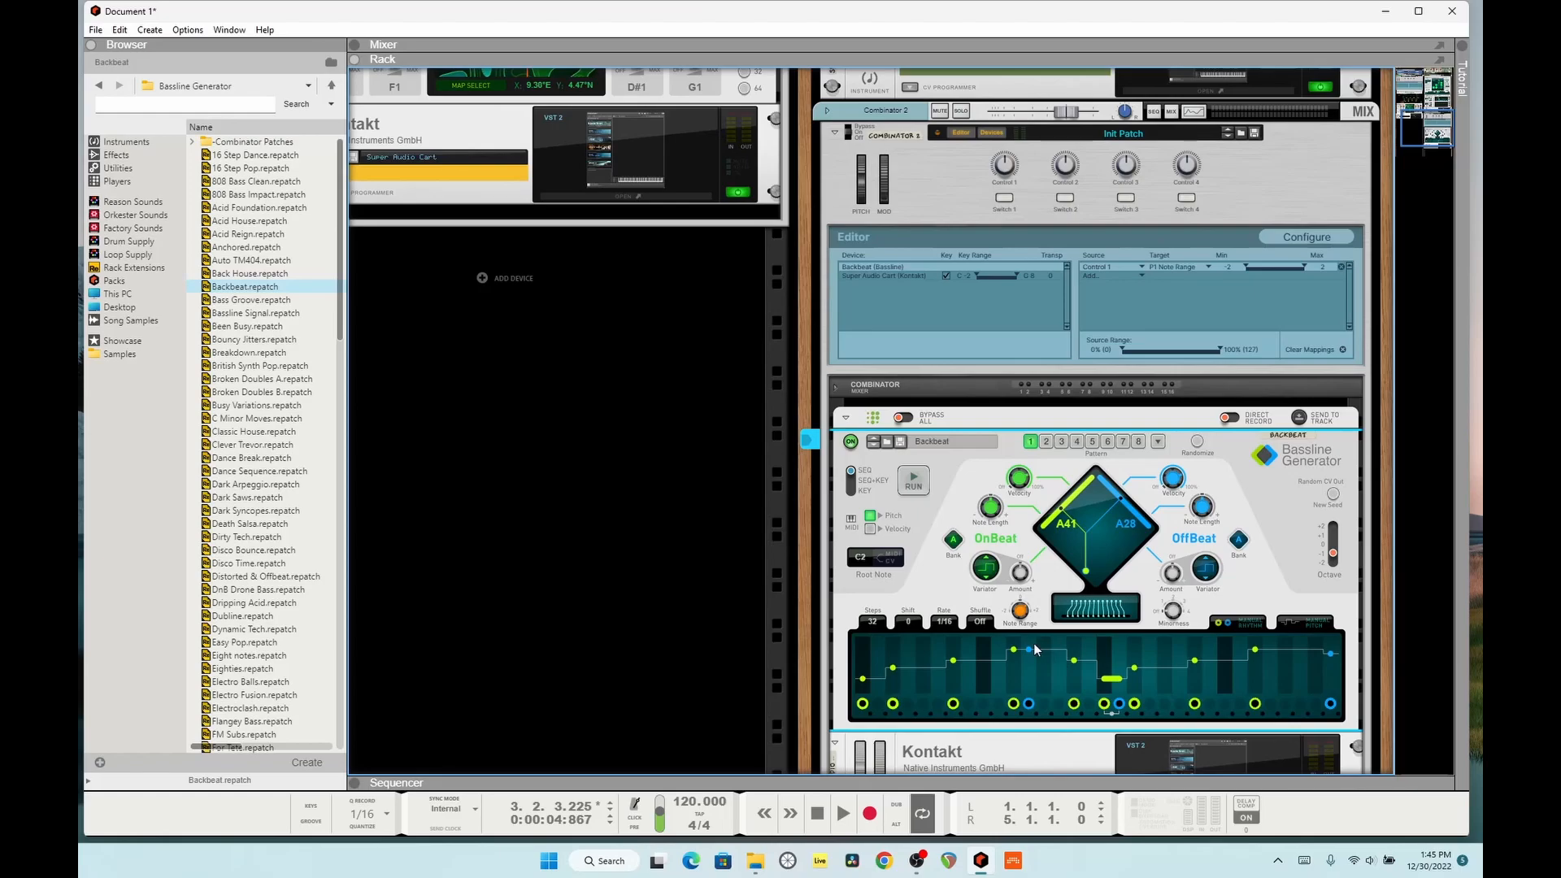
key(space)
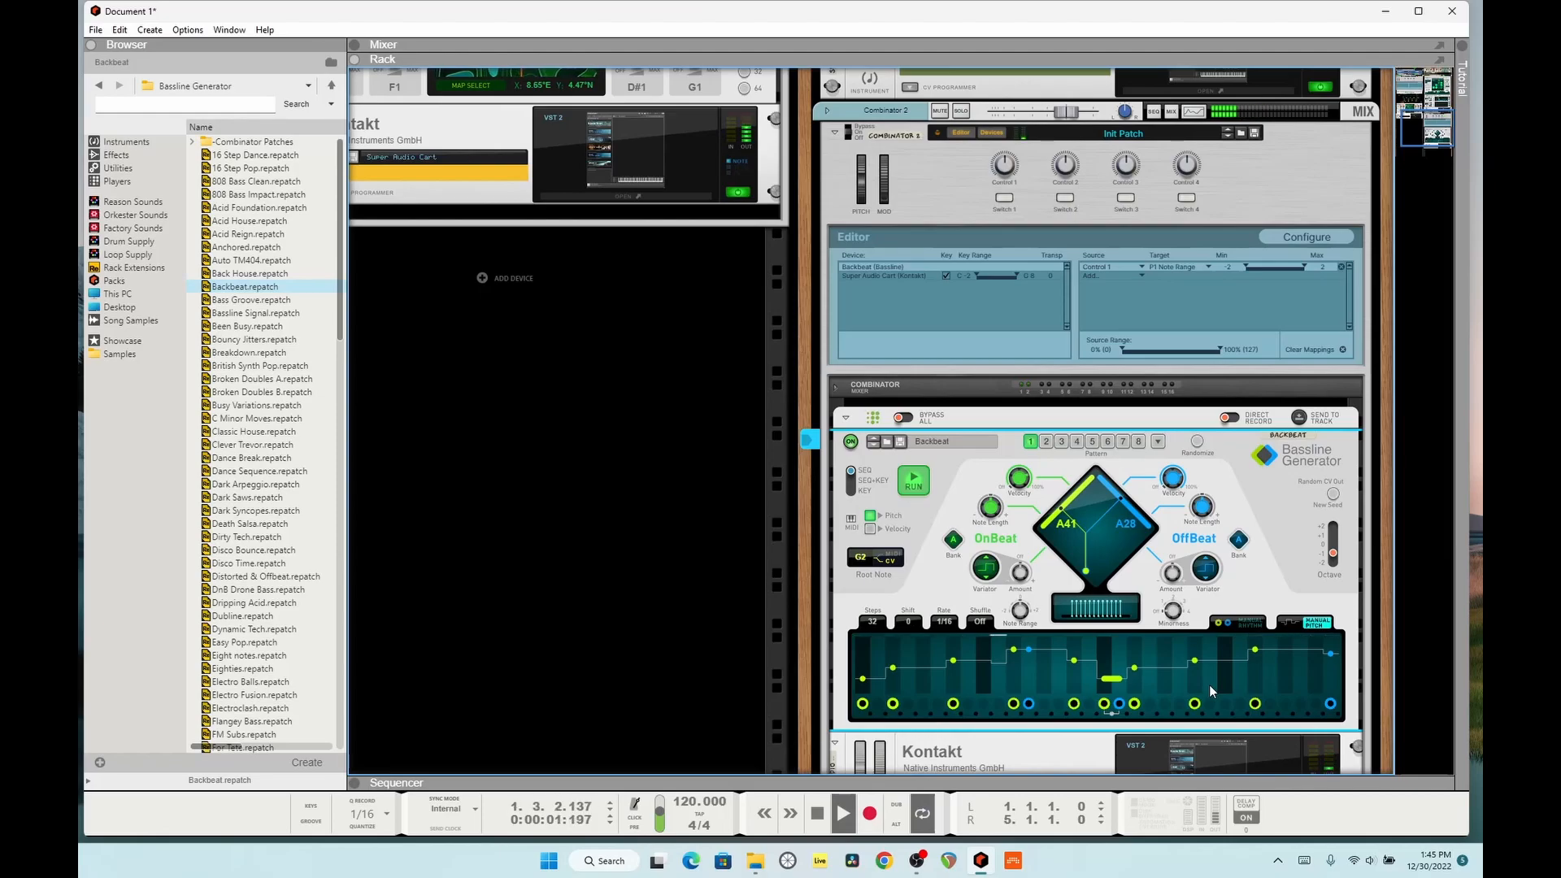
key(Tab)
key(Tab)
key(space)
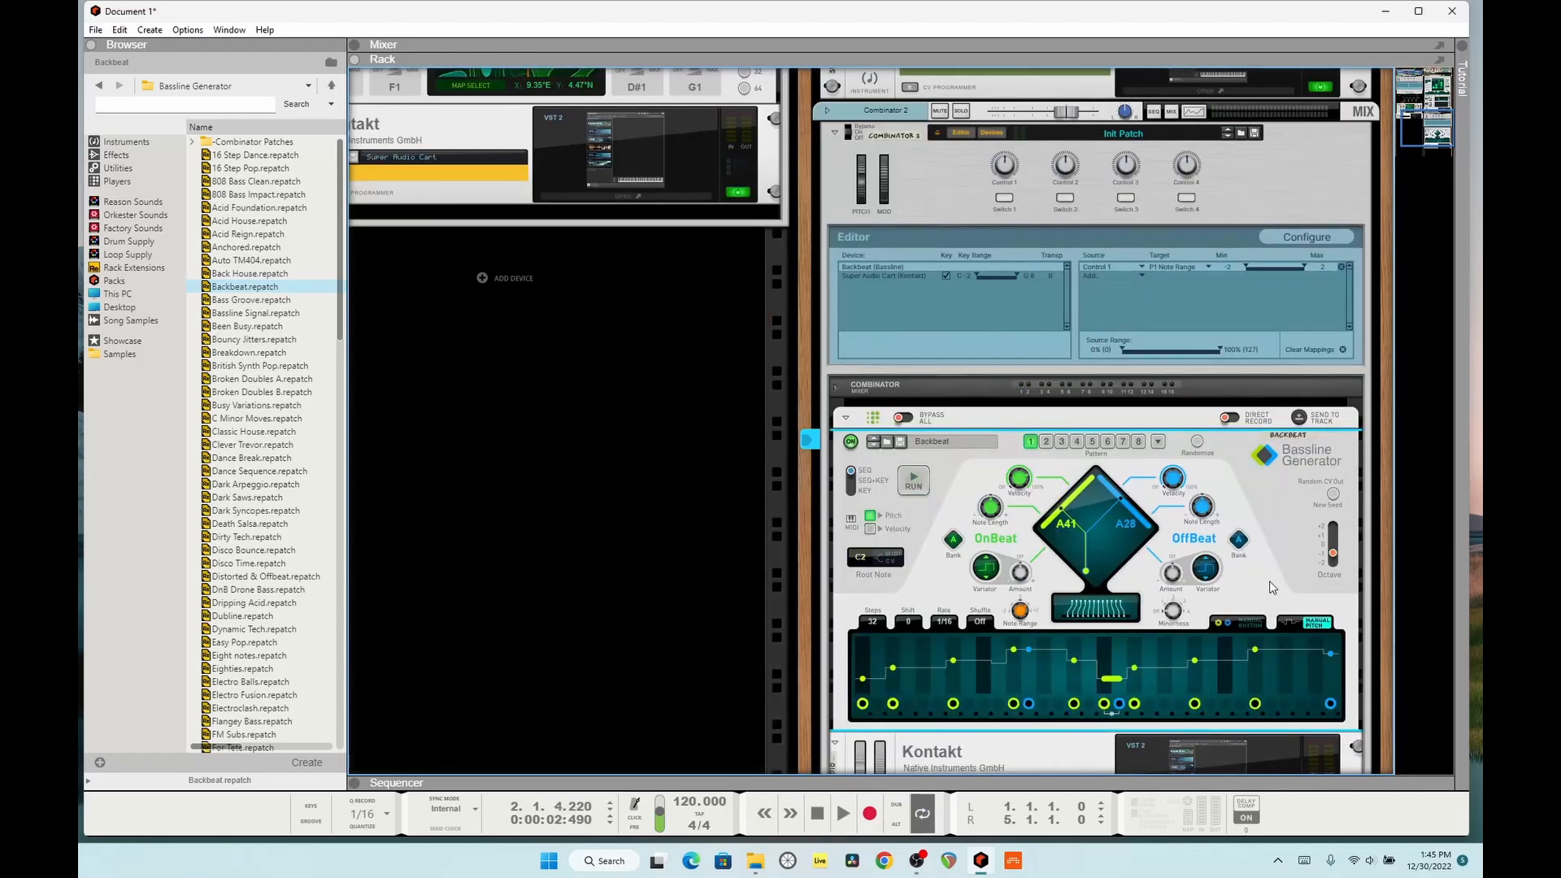
Step: Open the Super Audio Cart instrument in the Kontakt below the Bassline Generator and show the sounds browser for Layer A
scroll(1237, 563, up, 10)
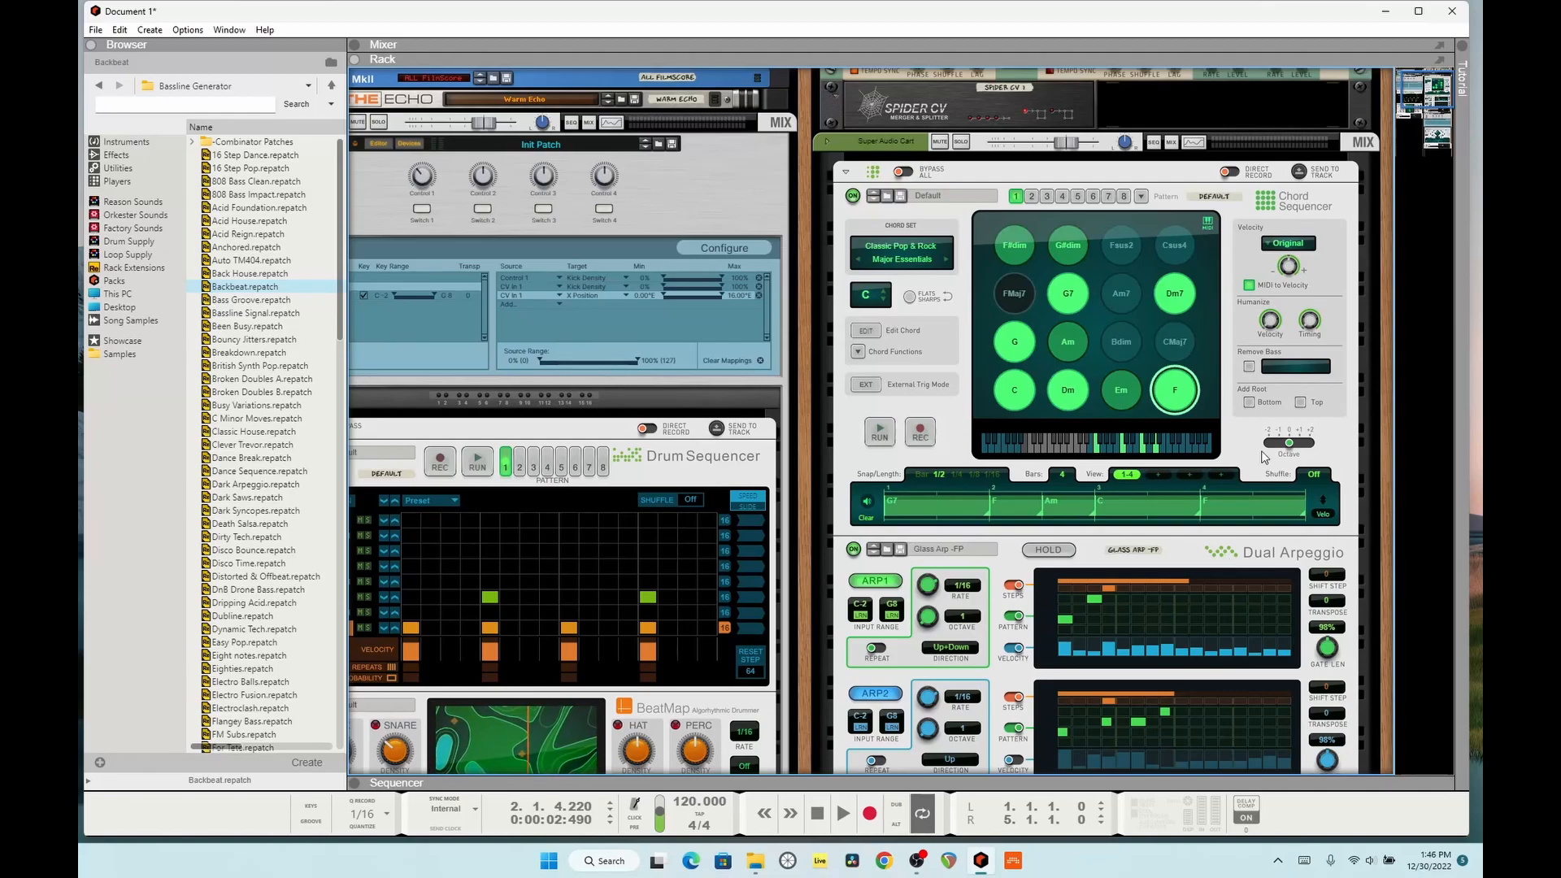
scroll(1228, 396, down, 10)
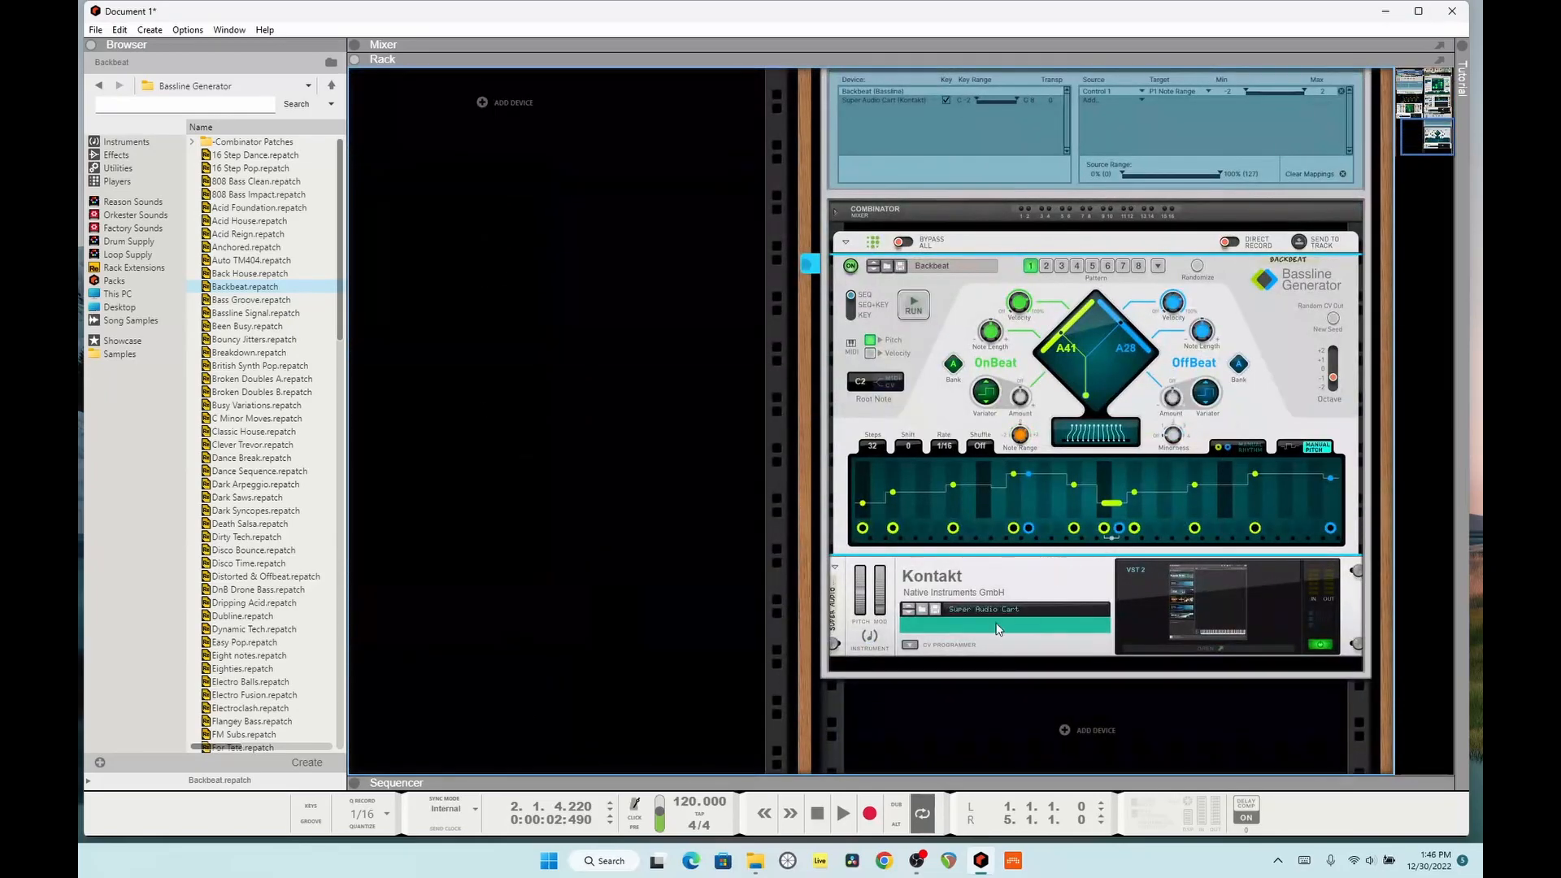
click(1219, 653)
drag(539, 56, 779, 26)
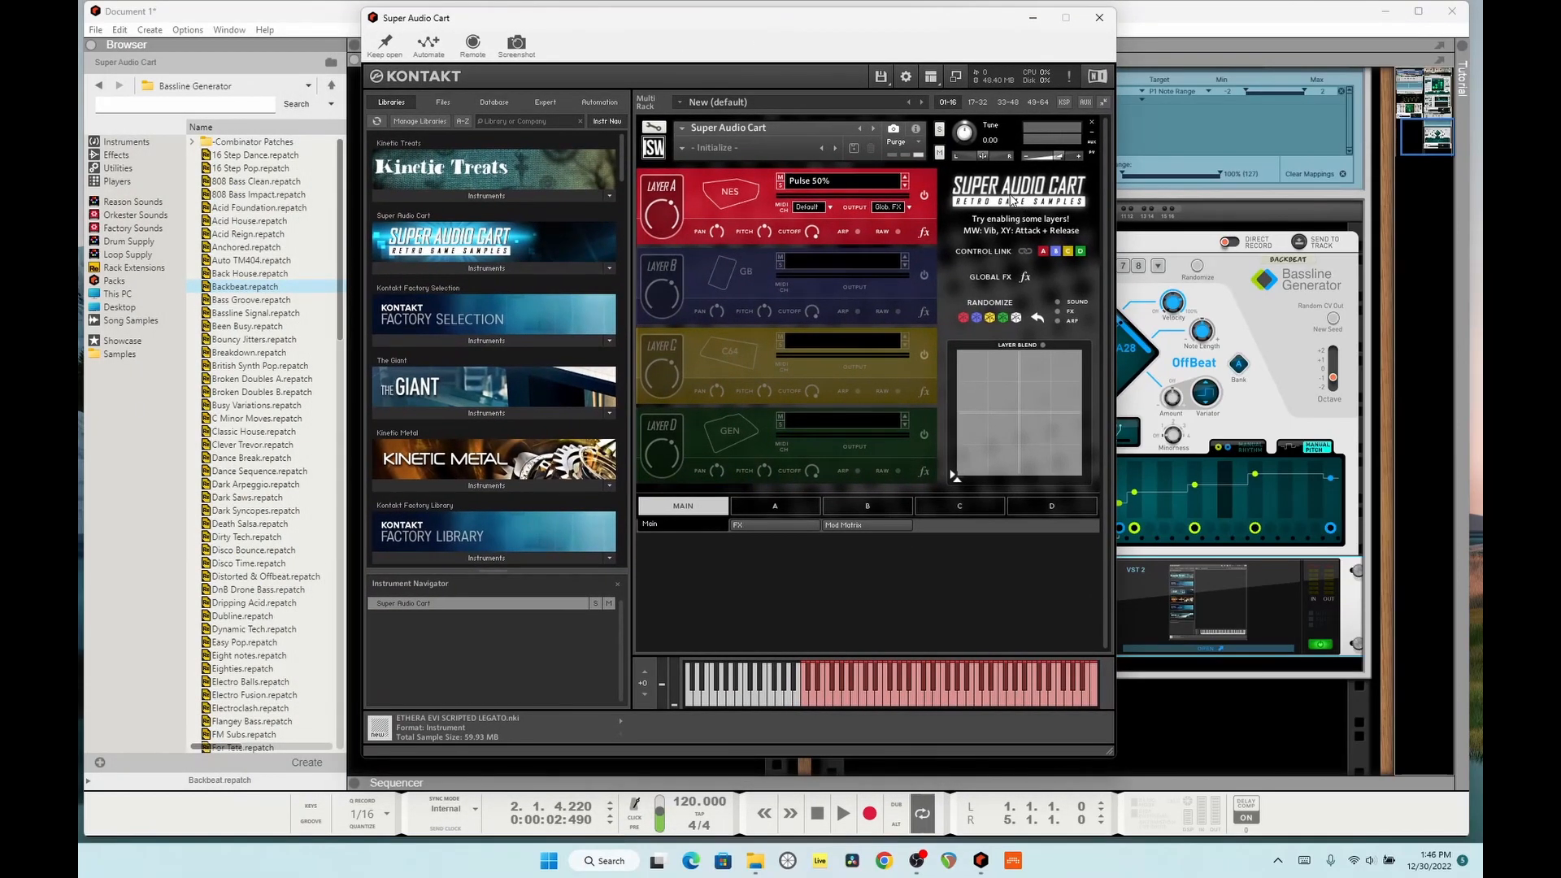
click(746, 198)
Step: Look through the SMS, GEN, C64, 2600 and NES sound lists for Layer A, and close the Super Audio Cart window
click(980, 212)
click(1020, 212)
click(1059, 215)
click(1061, 243)
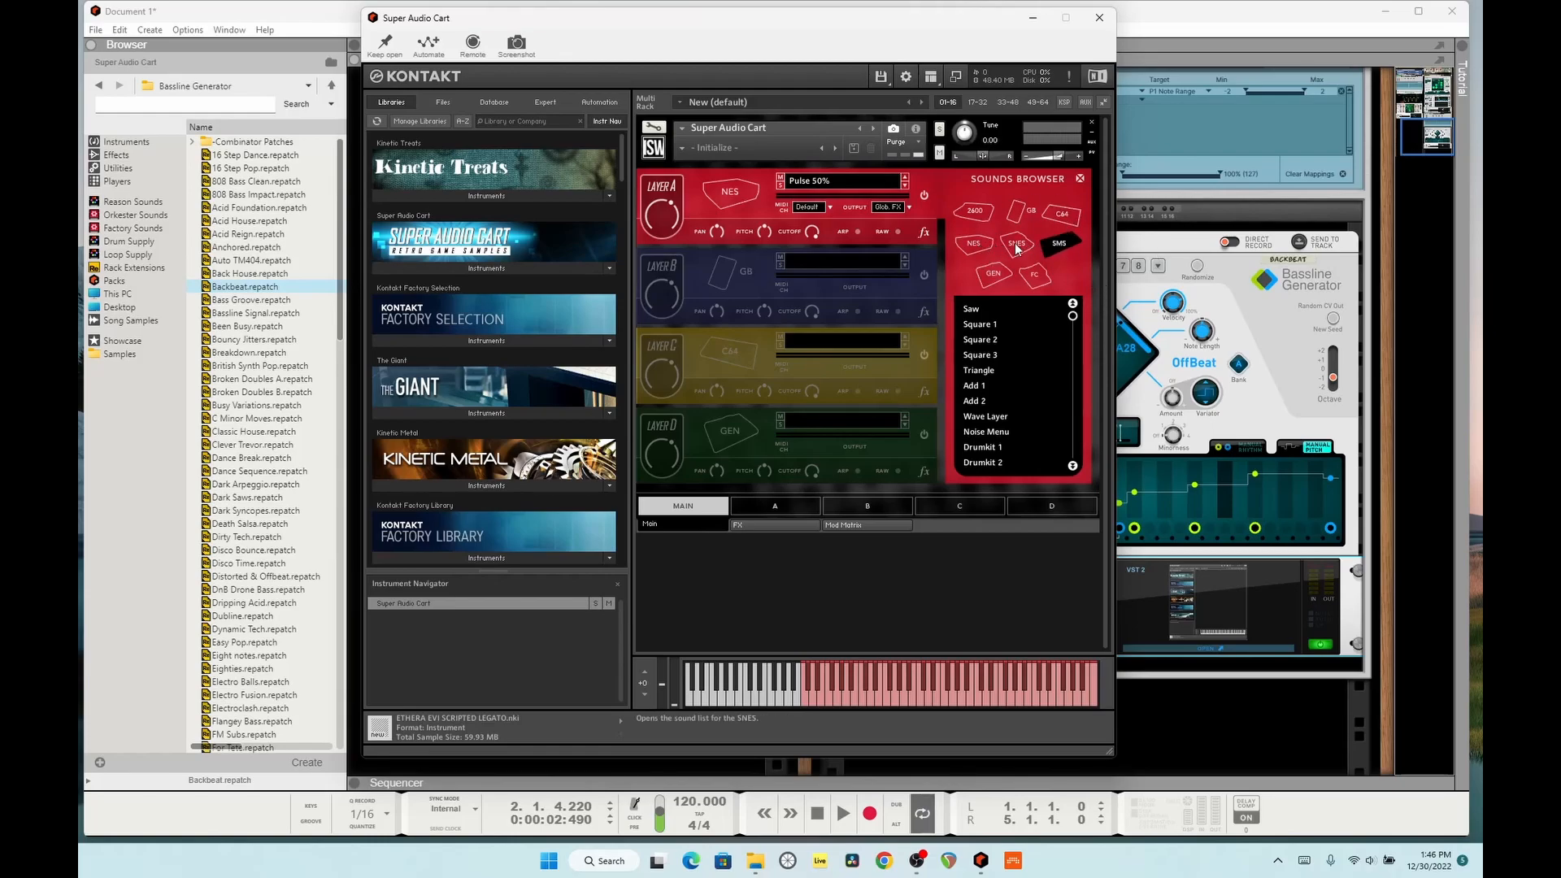
click(1011, 276)
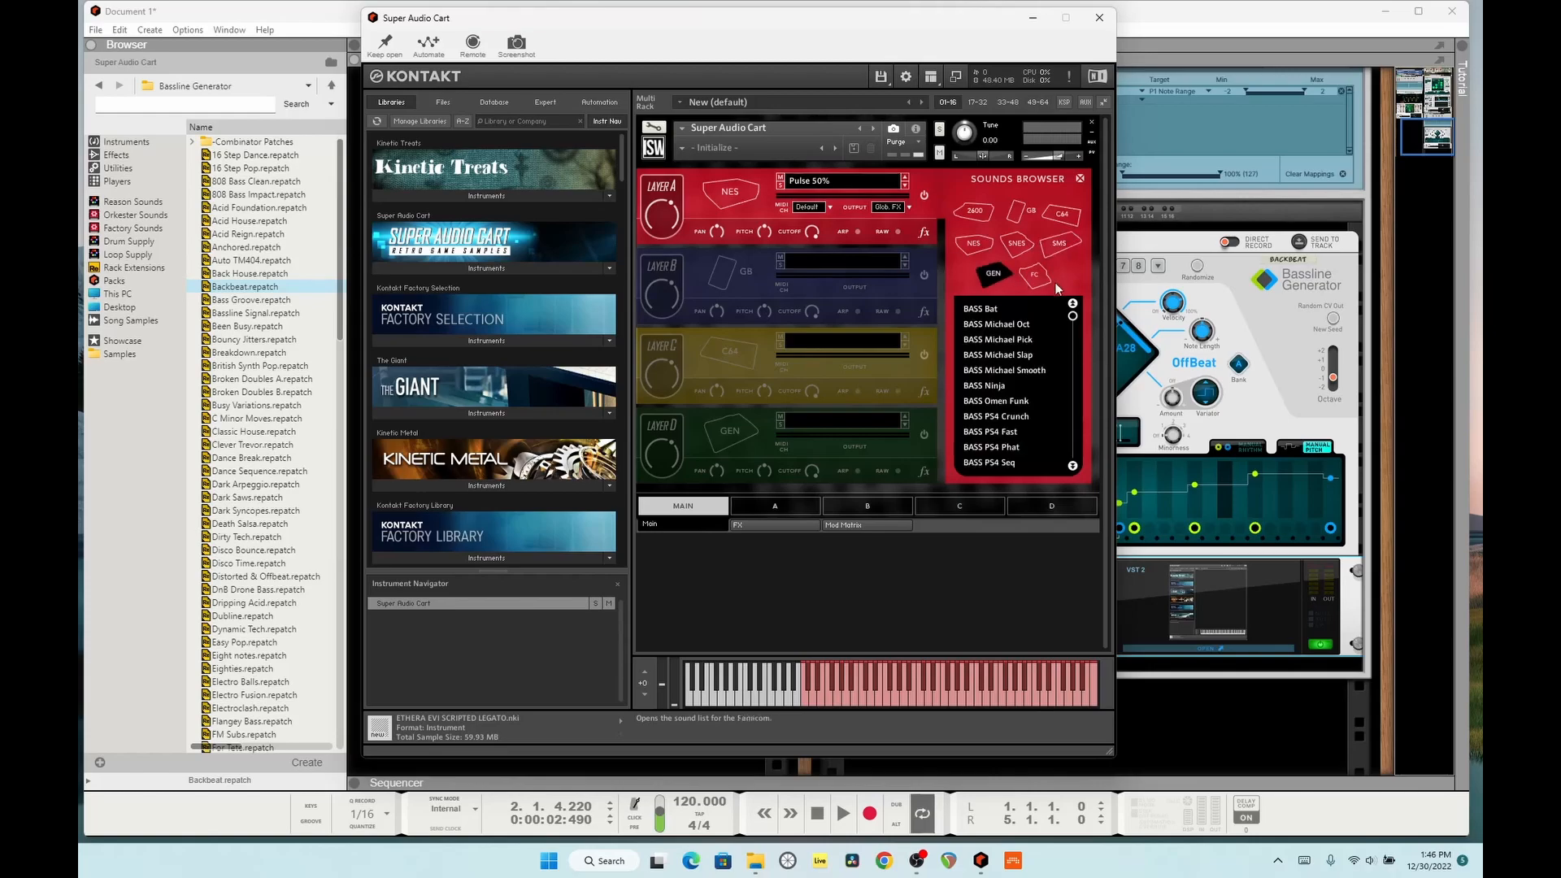
click(1064, 229)
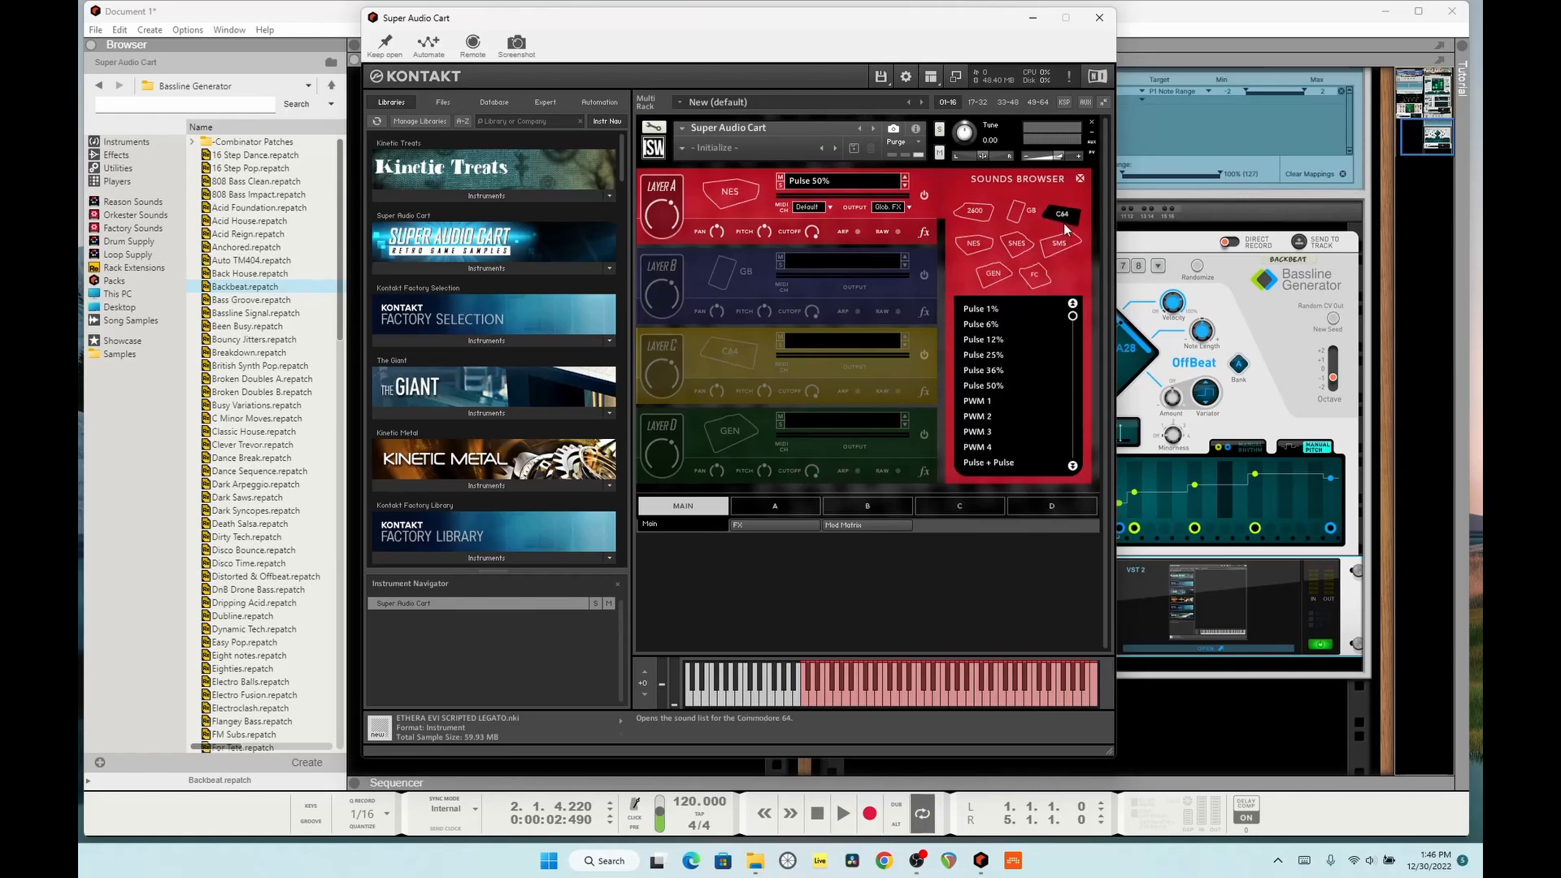
click(978, 221)
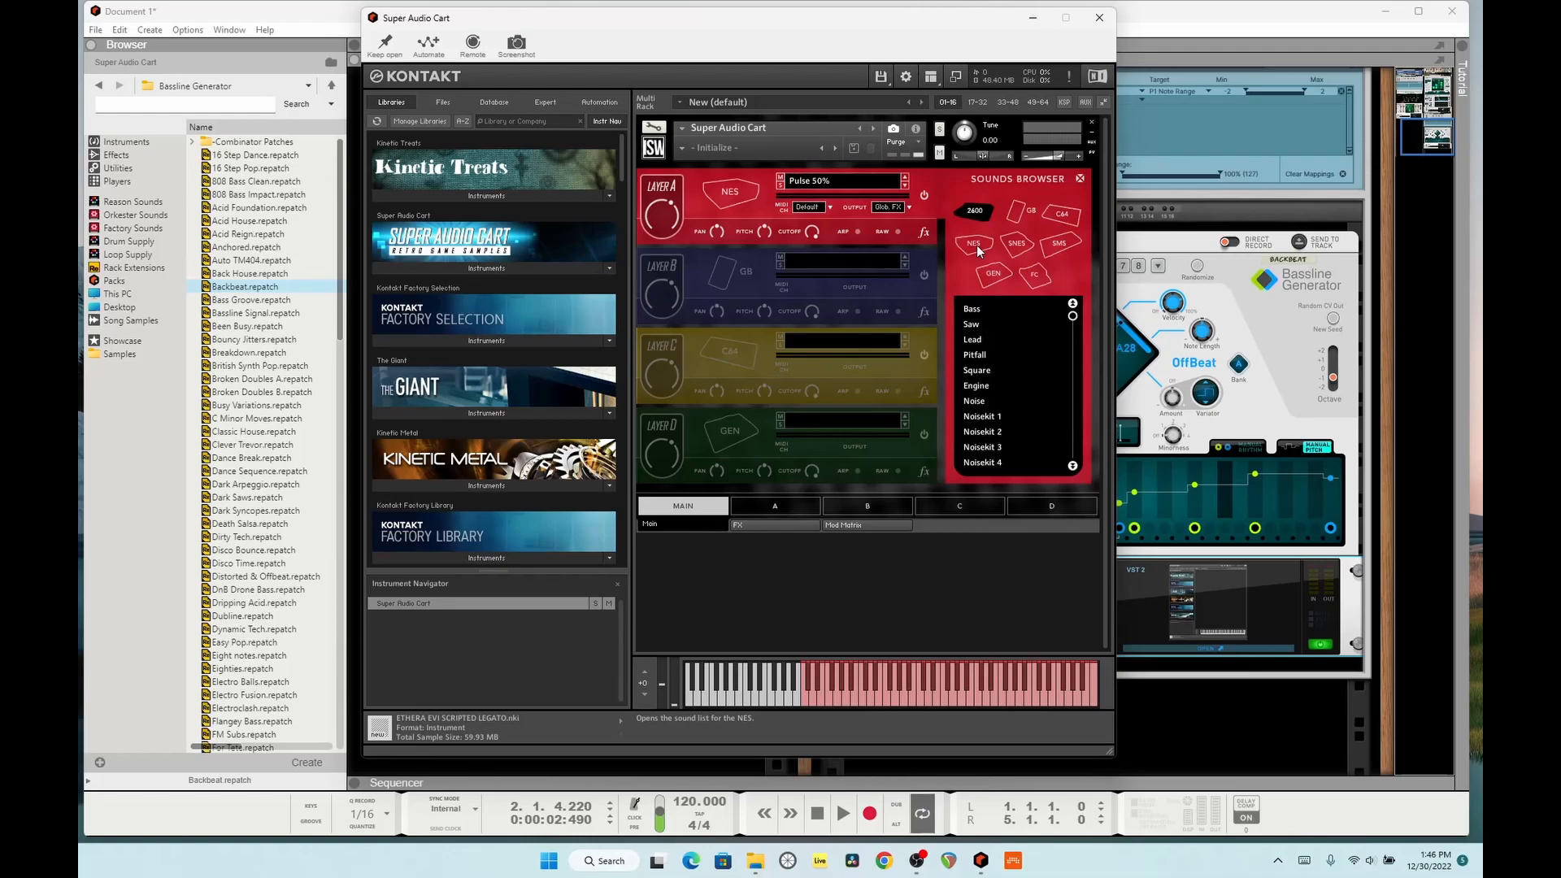
click(978, 247)
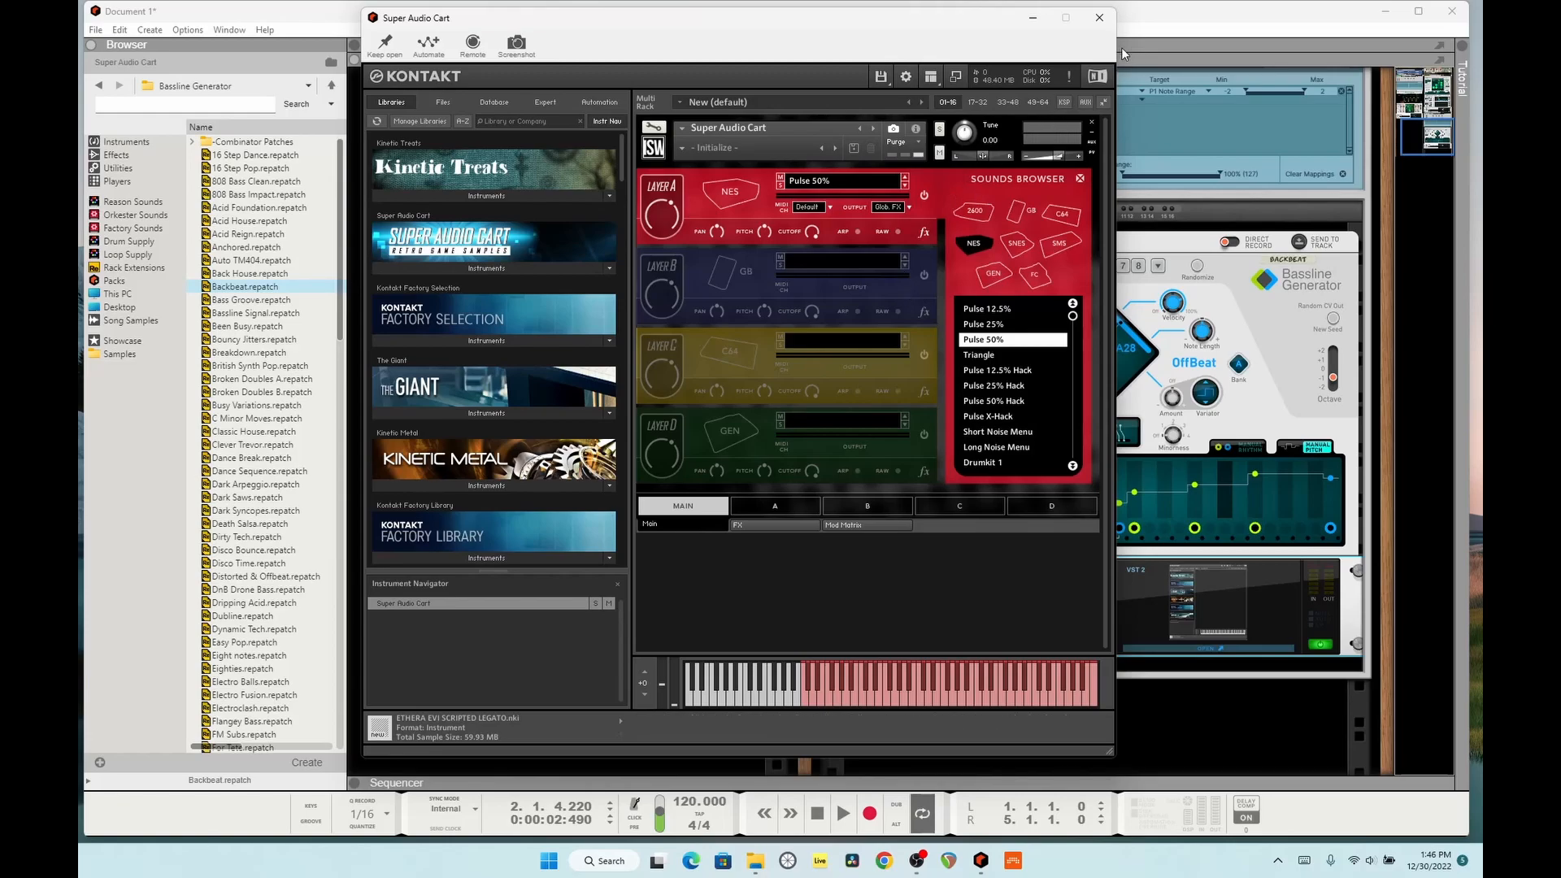
click(1102, 19)
Step: Start playback and advance the Dual Arpeggio through Glass Ripples to the Glassworks patch
scroll(1281, 395, up, 10)
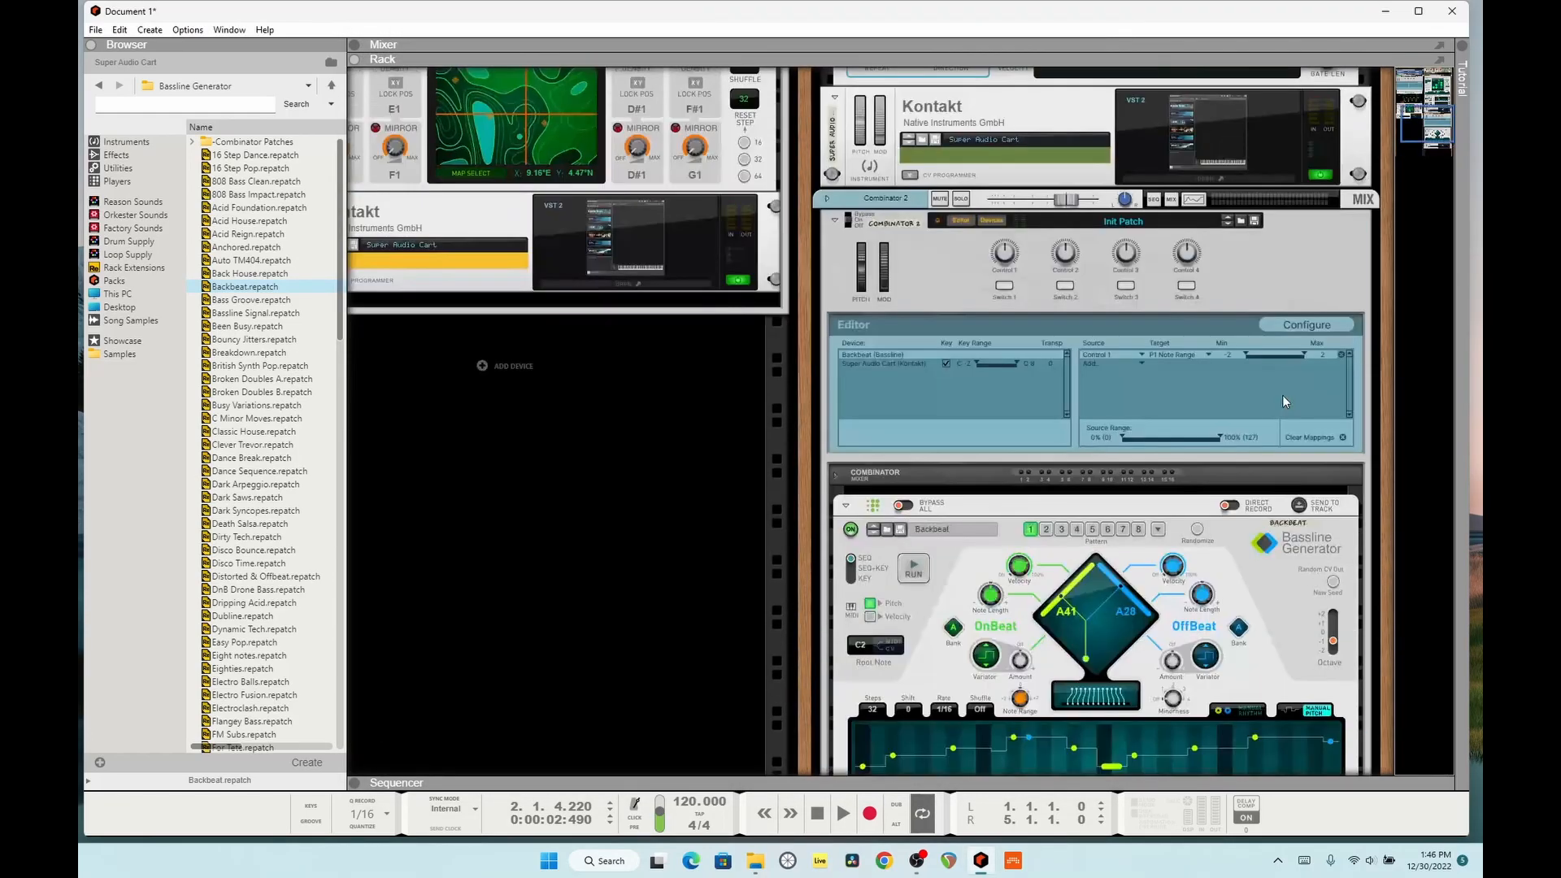
key(space)
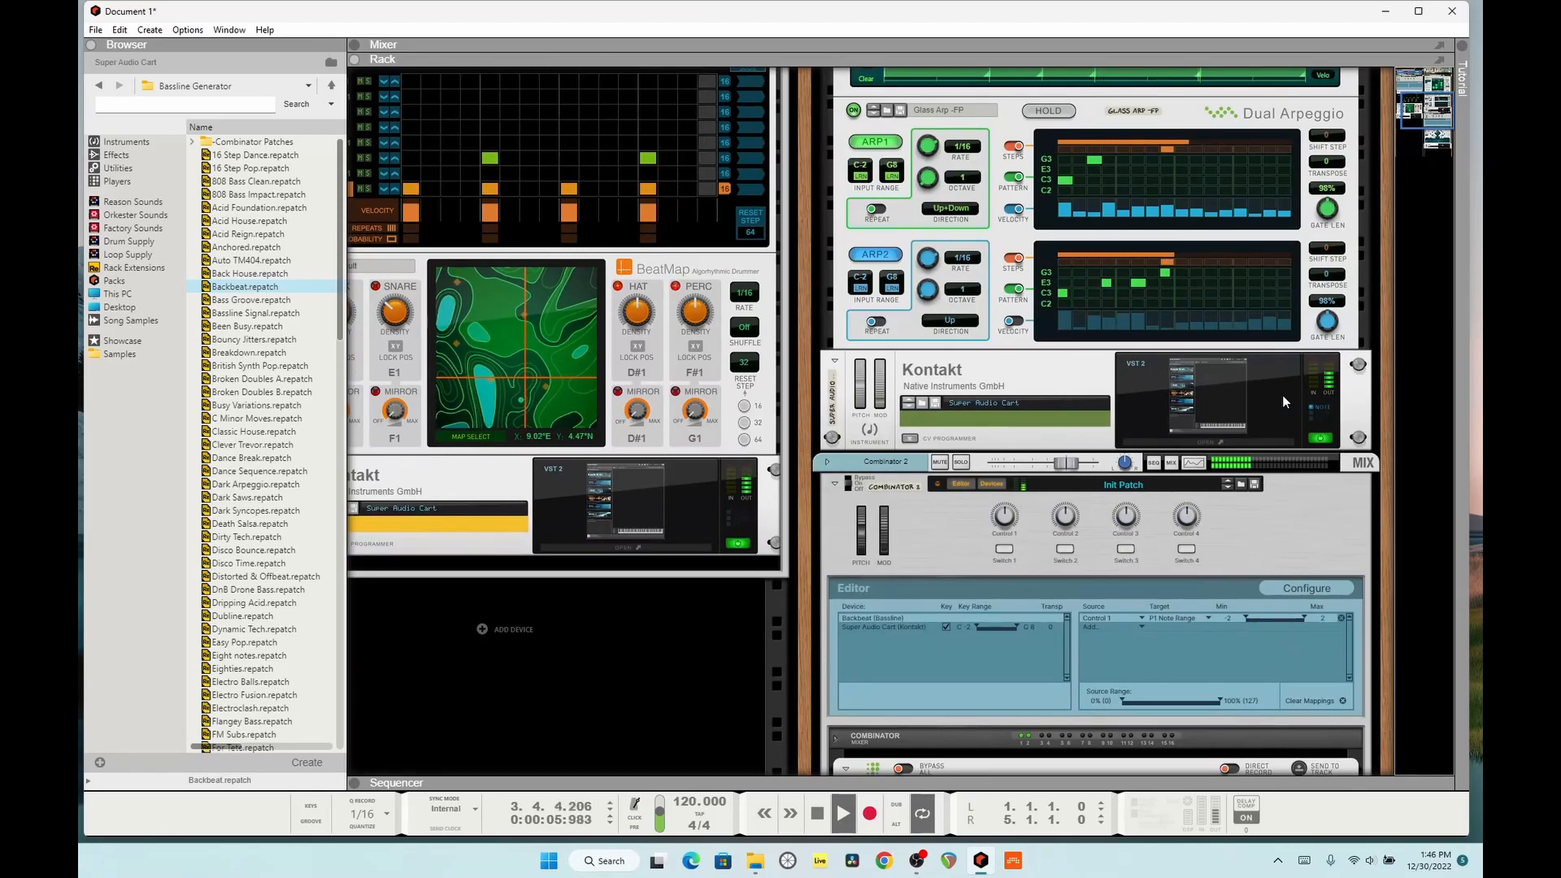
scroll(1281, 395, up, 5)
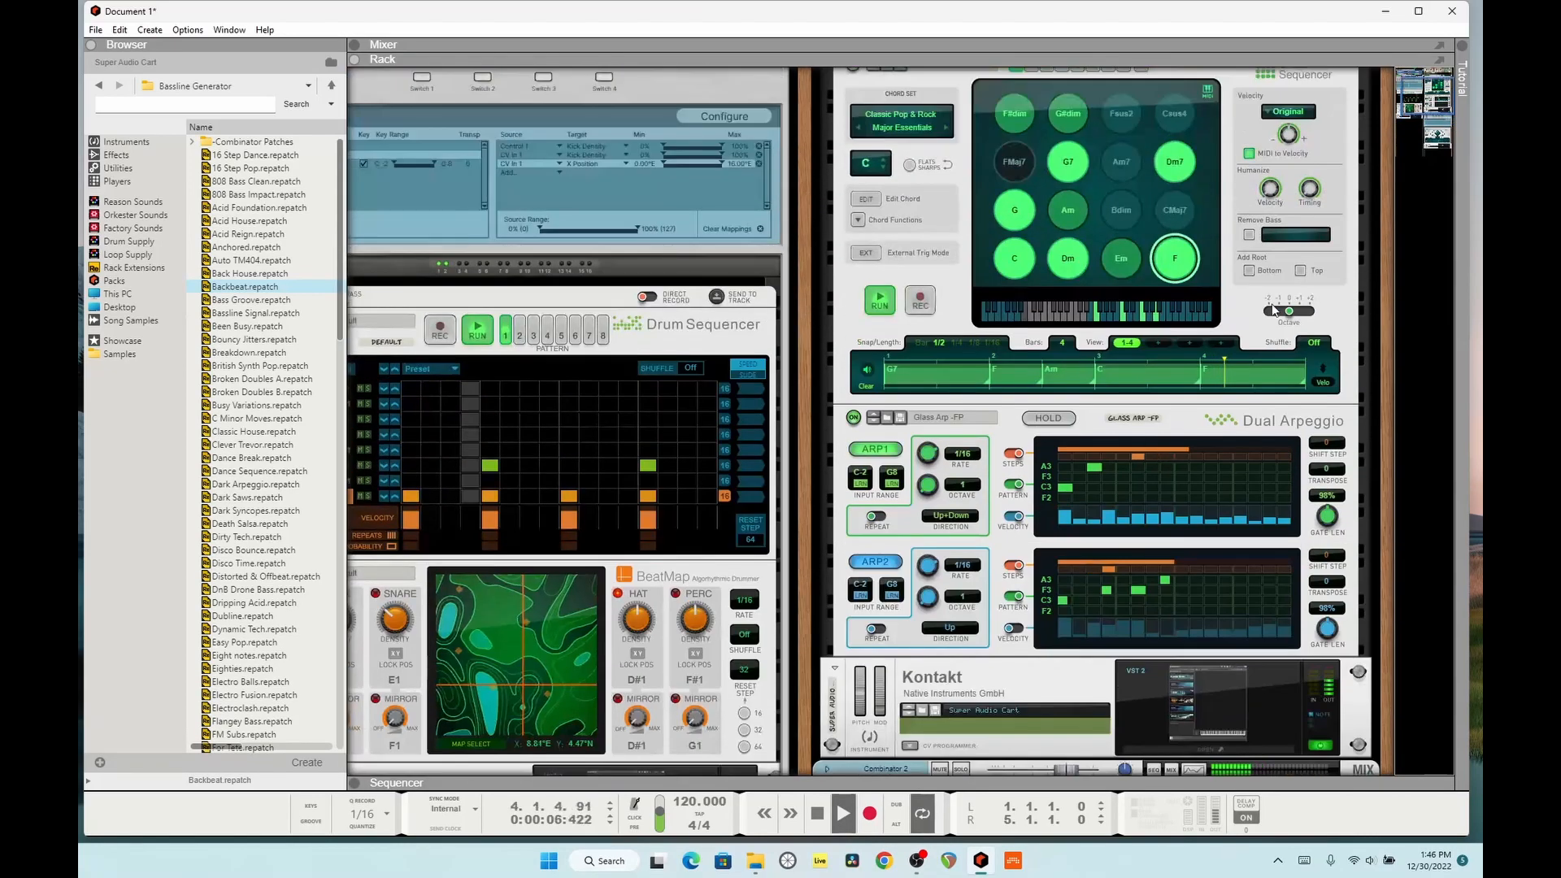
click(873, 421)
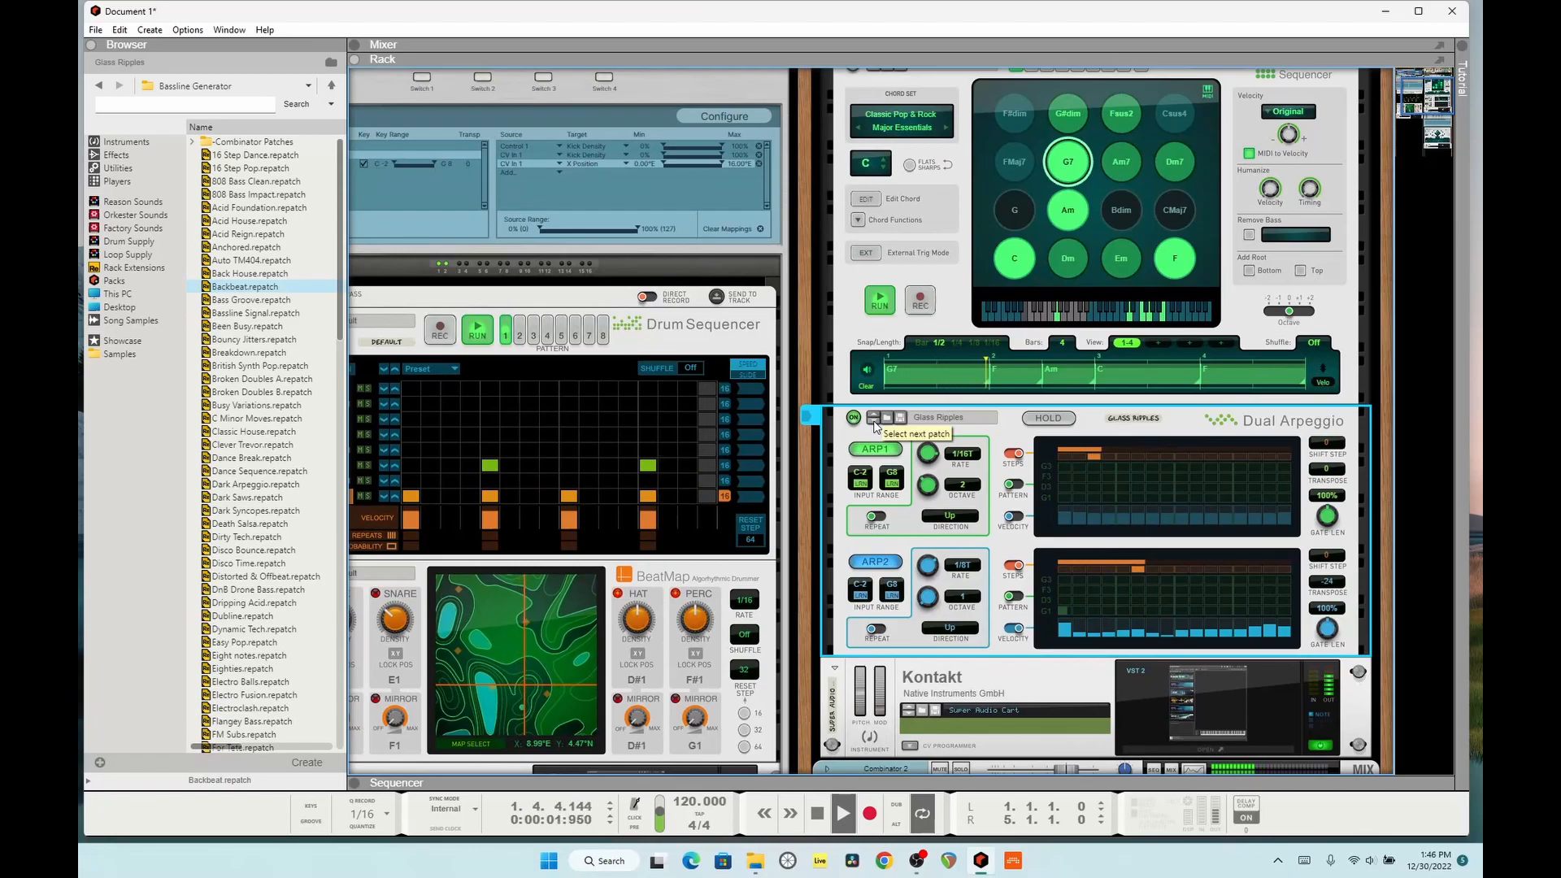
click(874, 419)
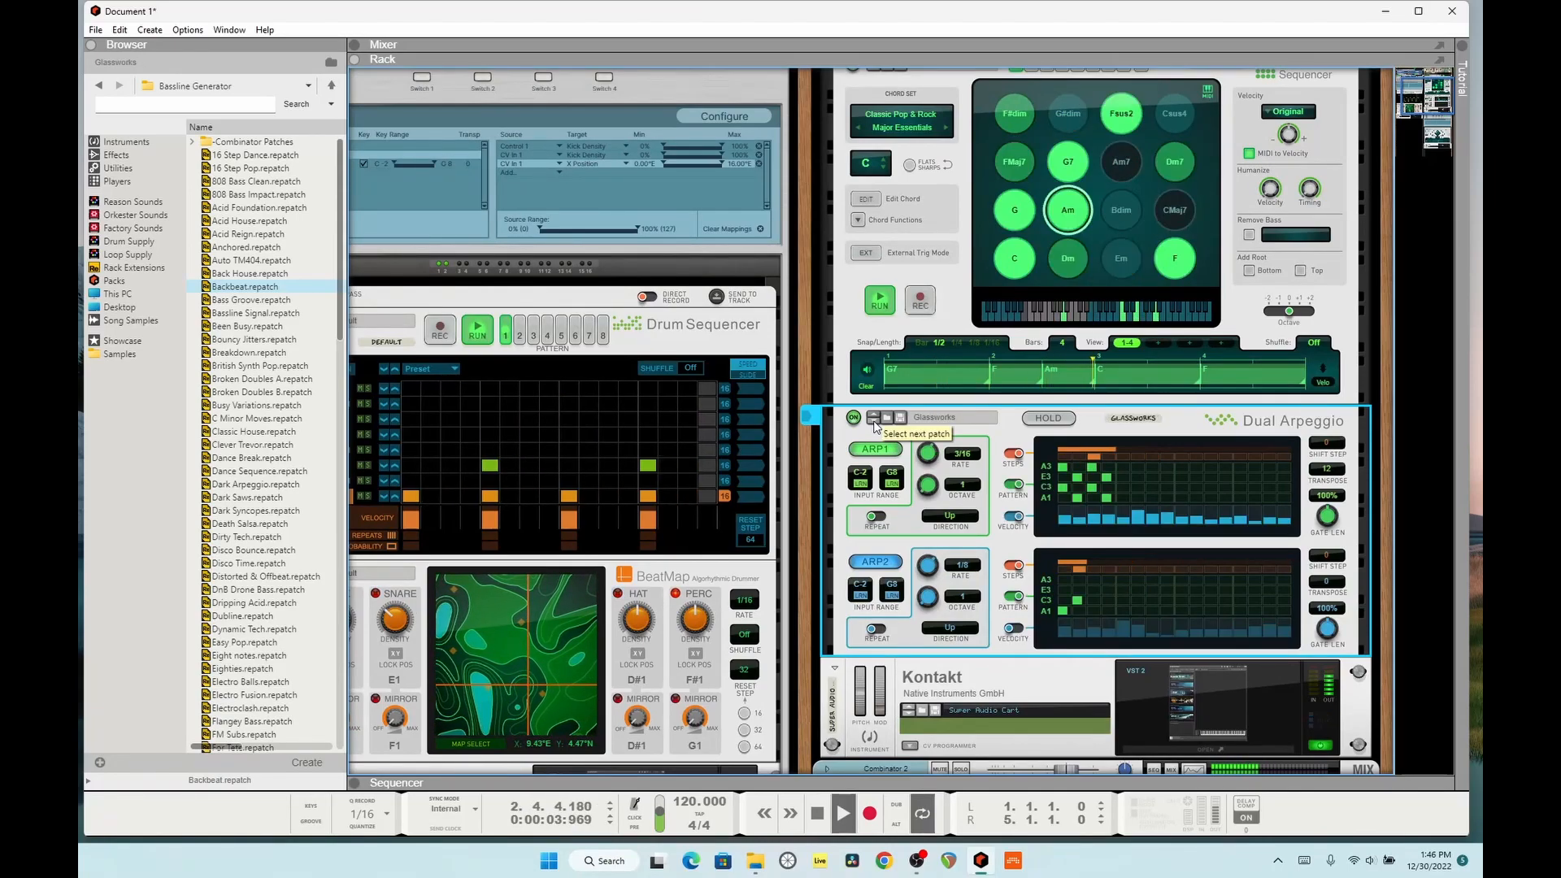
Step: Raise the song tempo to 143 BPM while the rack plays
scroll(1046, 451, up, 3)
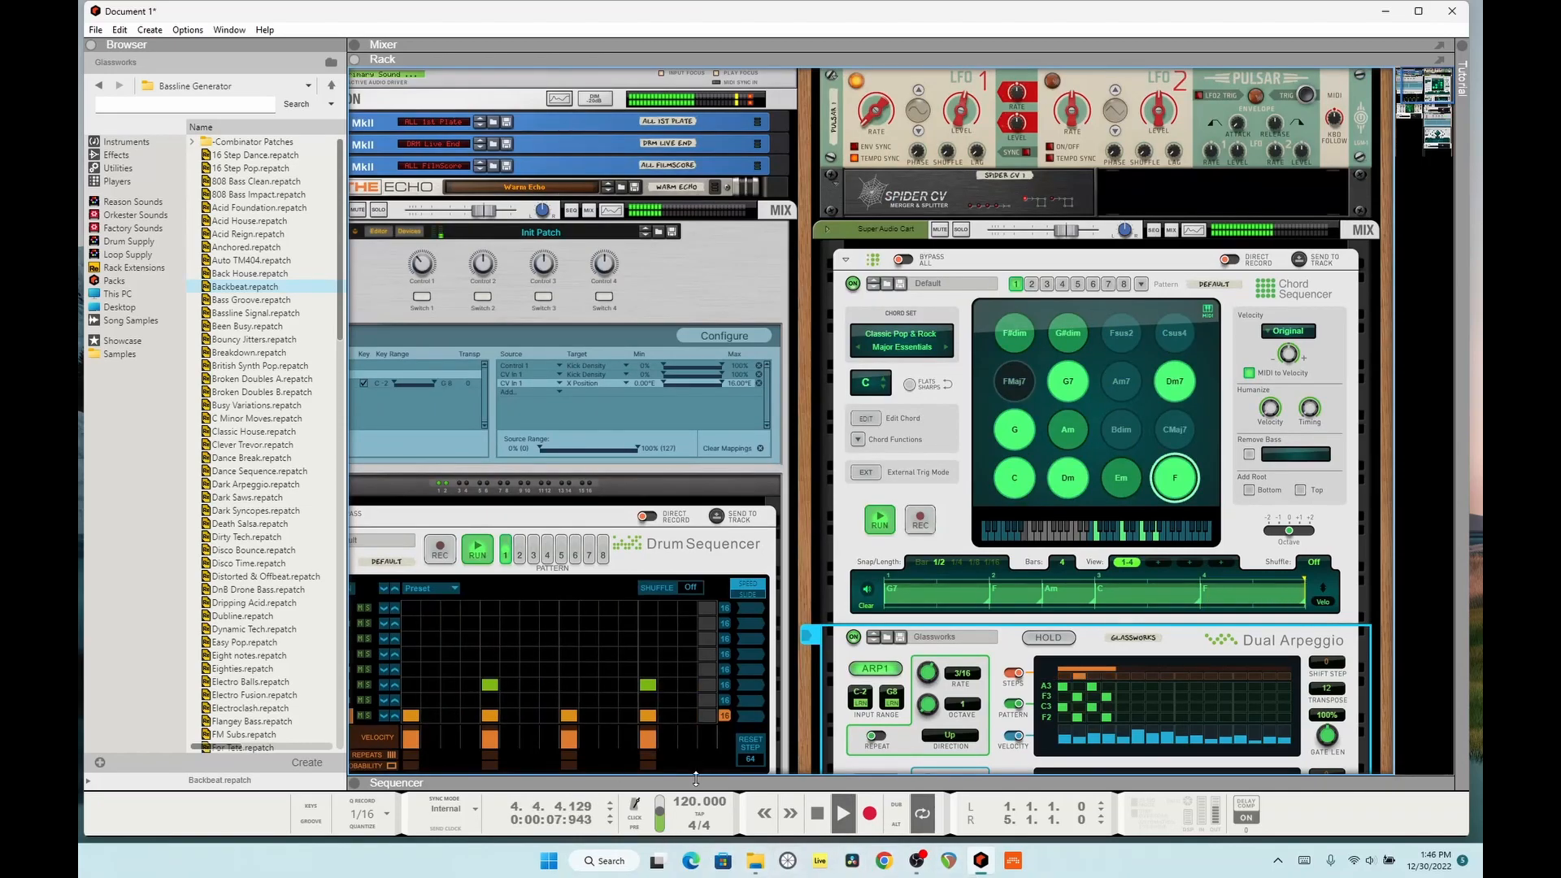
drag(686, 806, 681, 724)
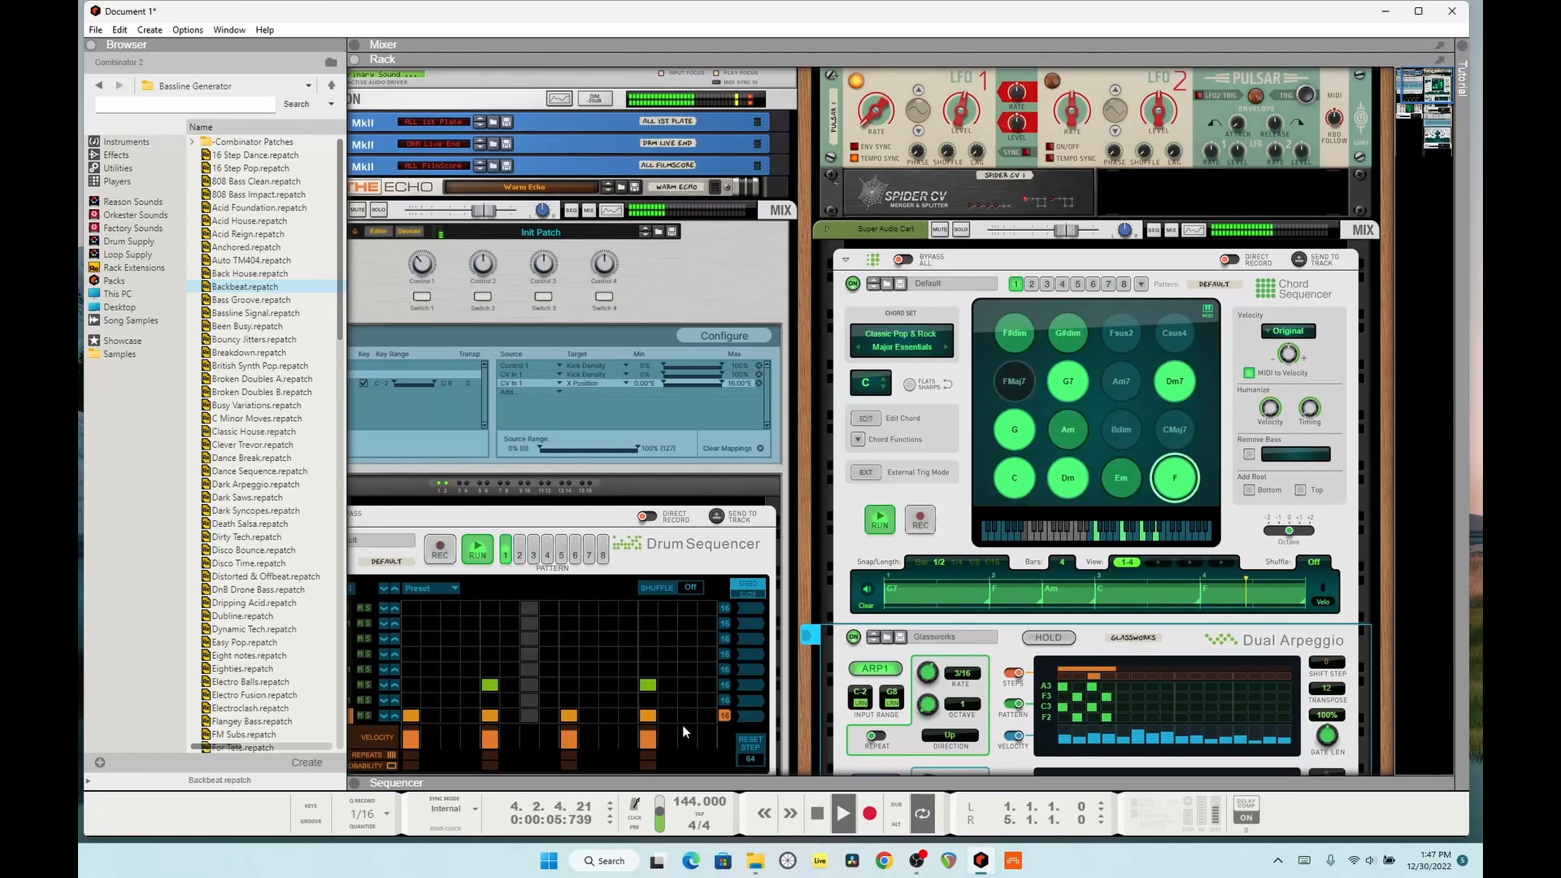
drag(688, 804, 688, 807)
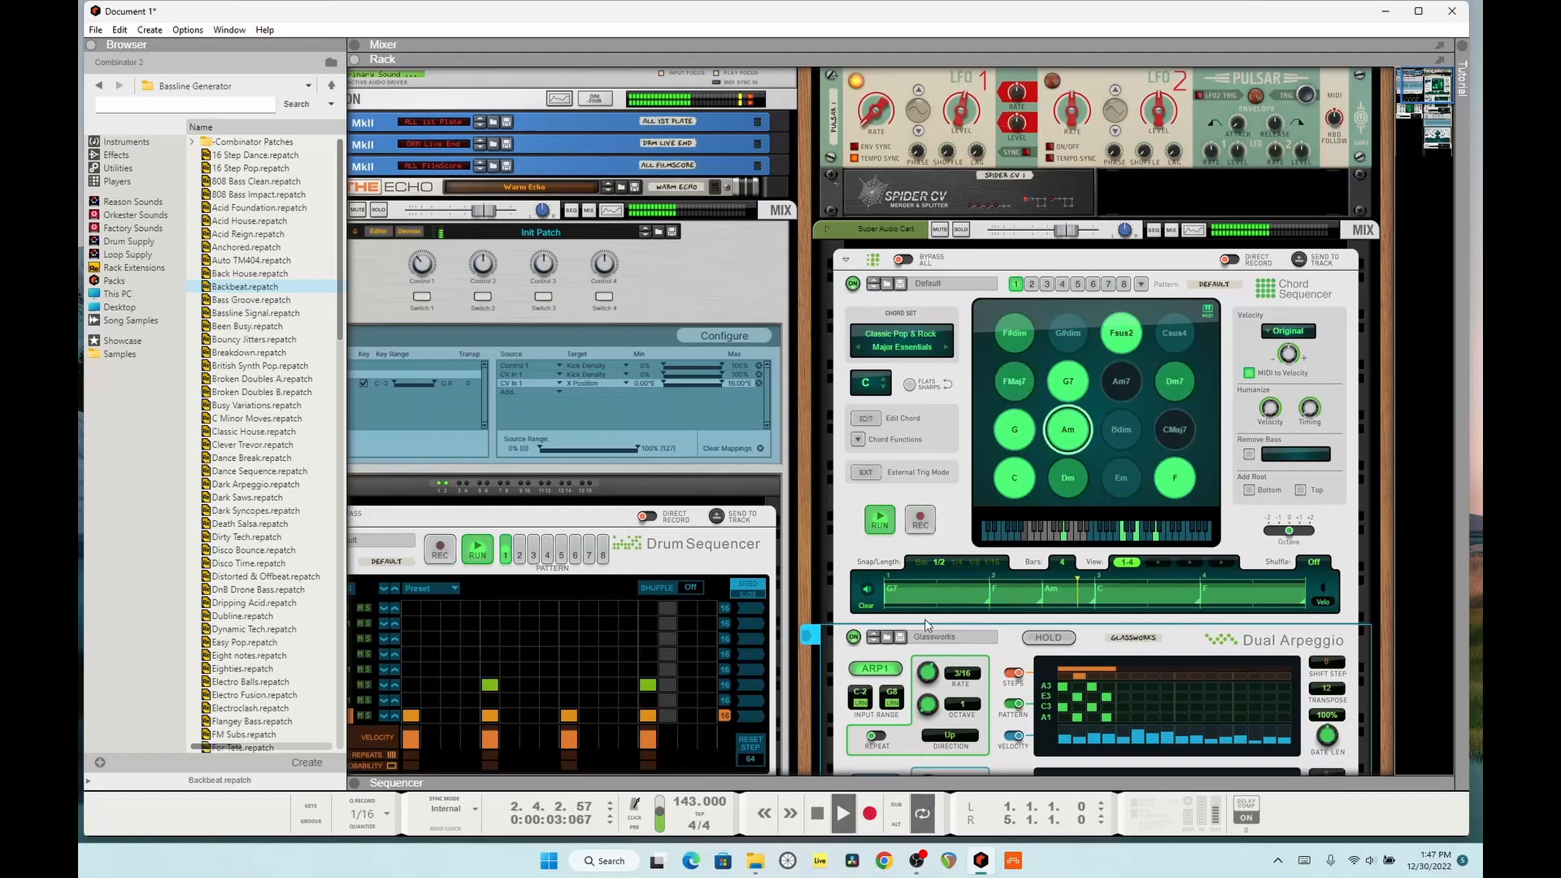
Step: Switch the Dual Arpeggio to the Gung patch, listen to it with the rack, and stop playback
click(875, 641)
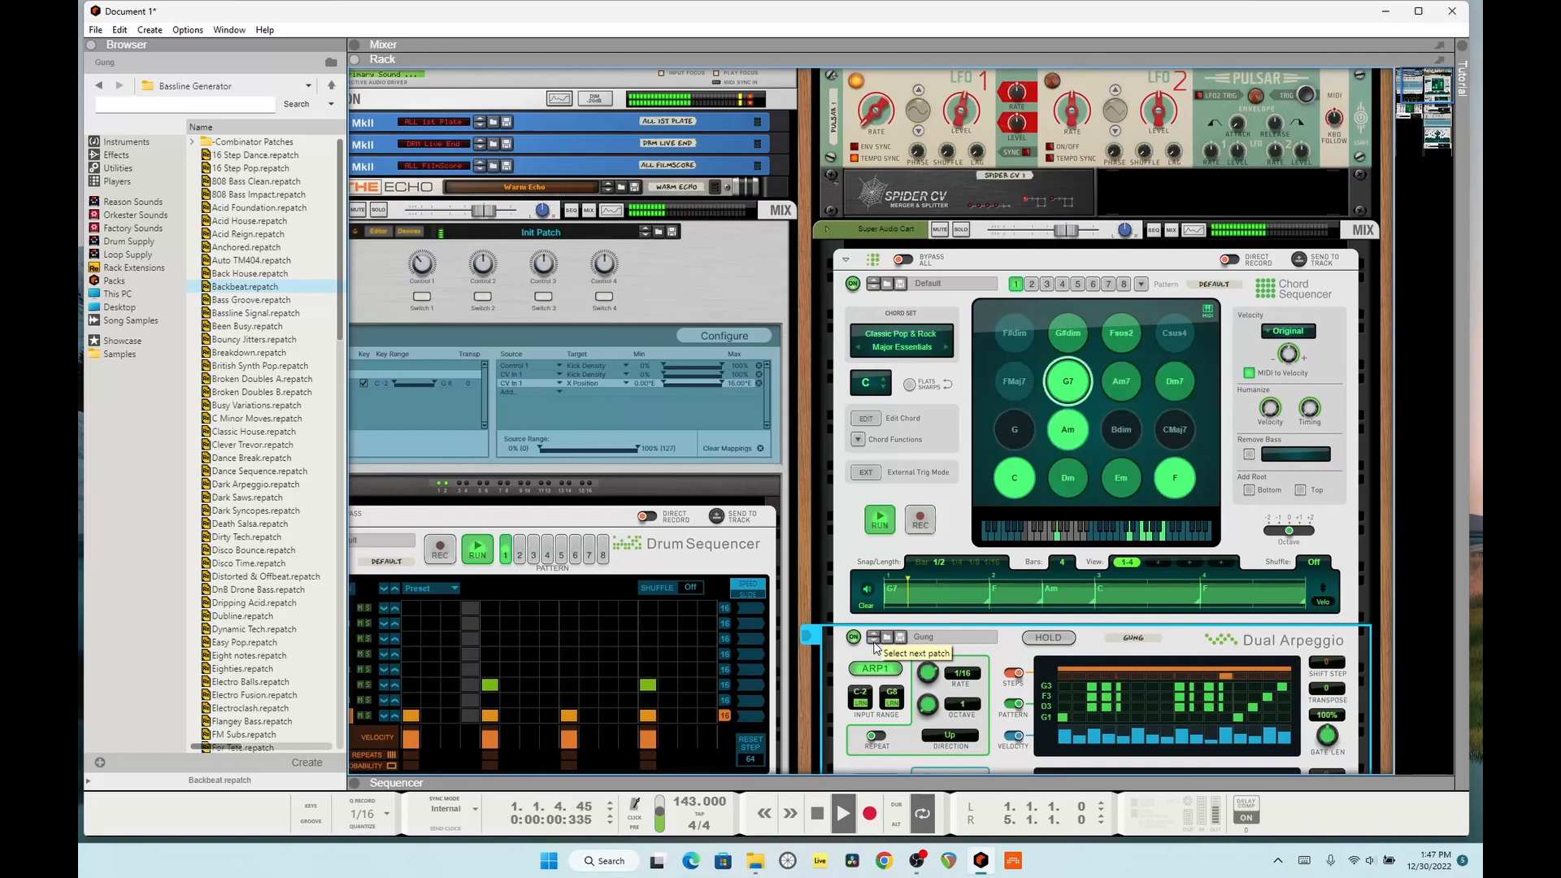
scroll(985, 612, down, 7)
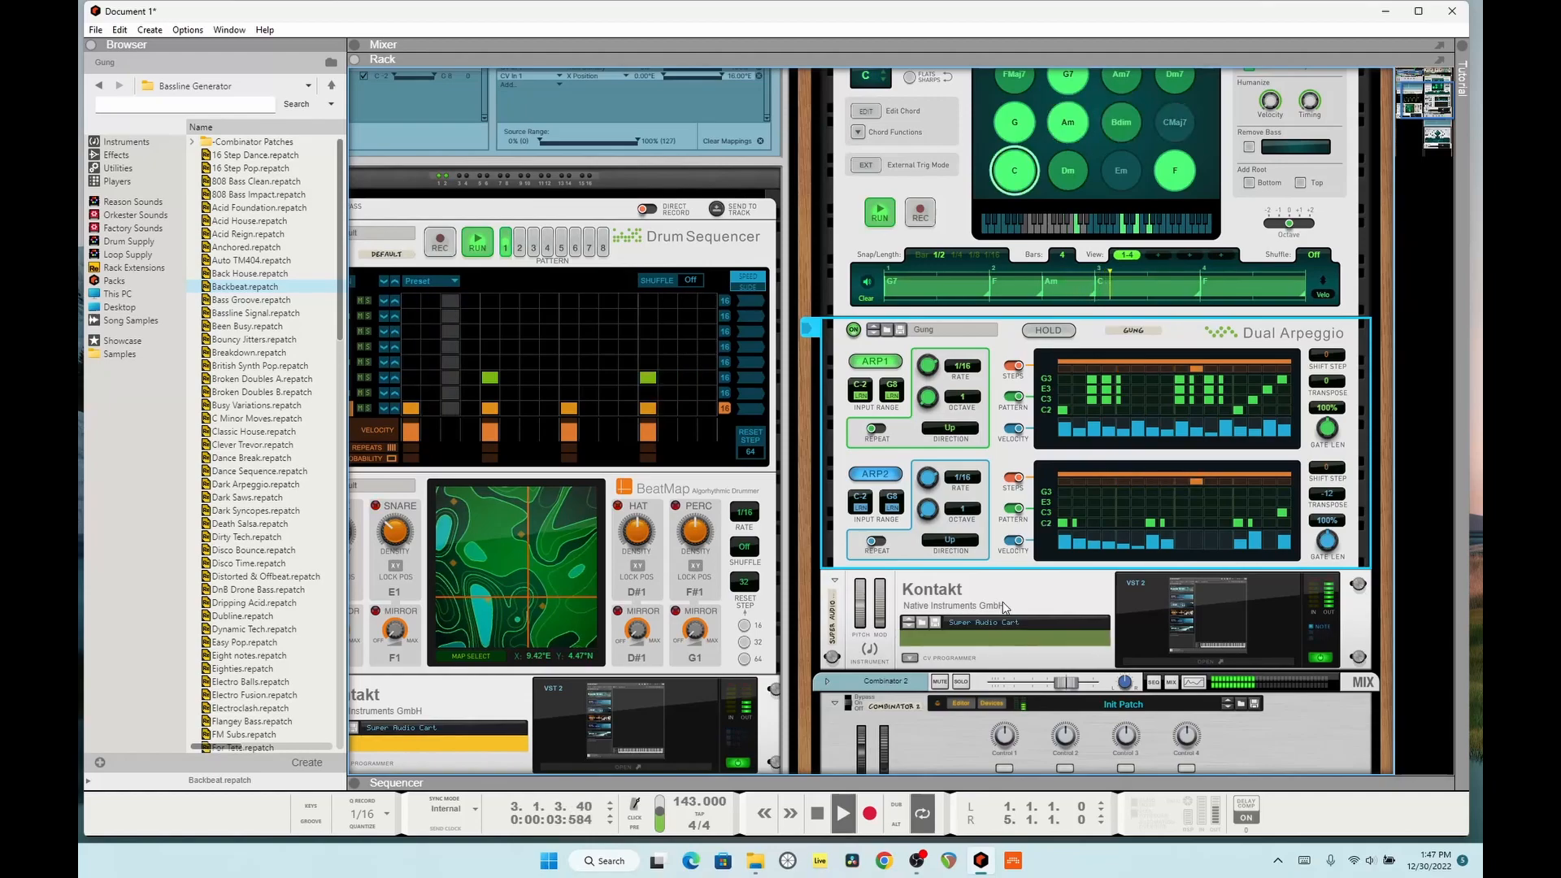
key(space)
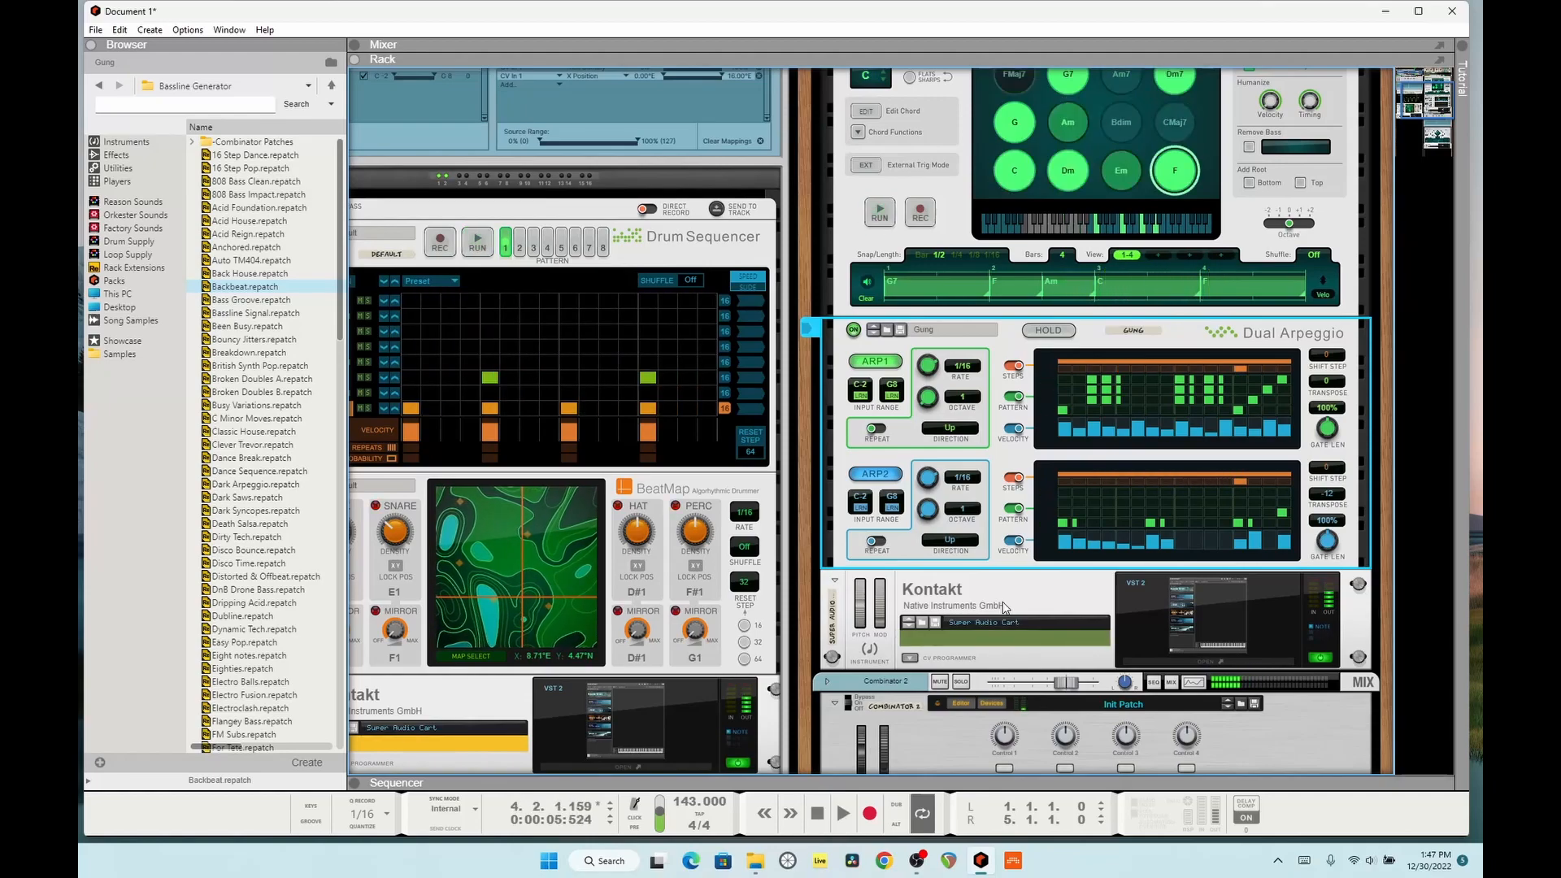